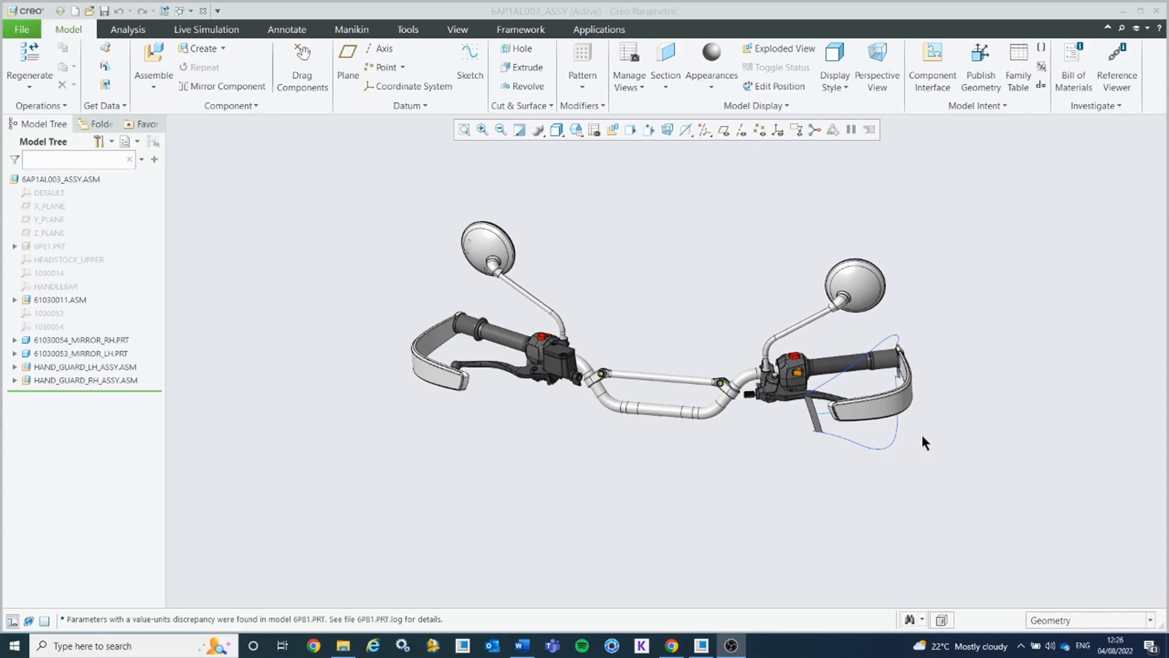
Step: Open the left hand guard part from the handlebar assembly and inspect its imported profile curves
left_click(885, 403)
left_click(908, 330)
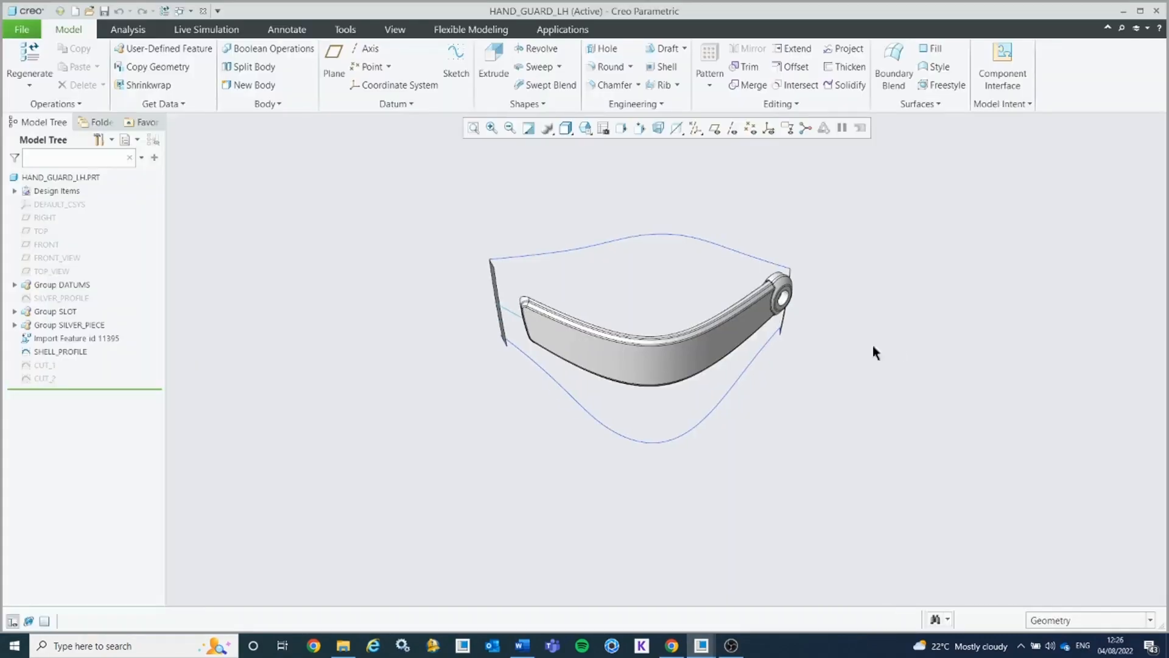
mouse_move(682, 318)
middle_mouse_down()
mouse_move(682, 280)
mouse_move(676, 324)
mouse_move(689, 337)
mouse_move(670, 322)
middle_mouse_up()
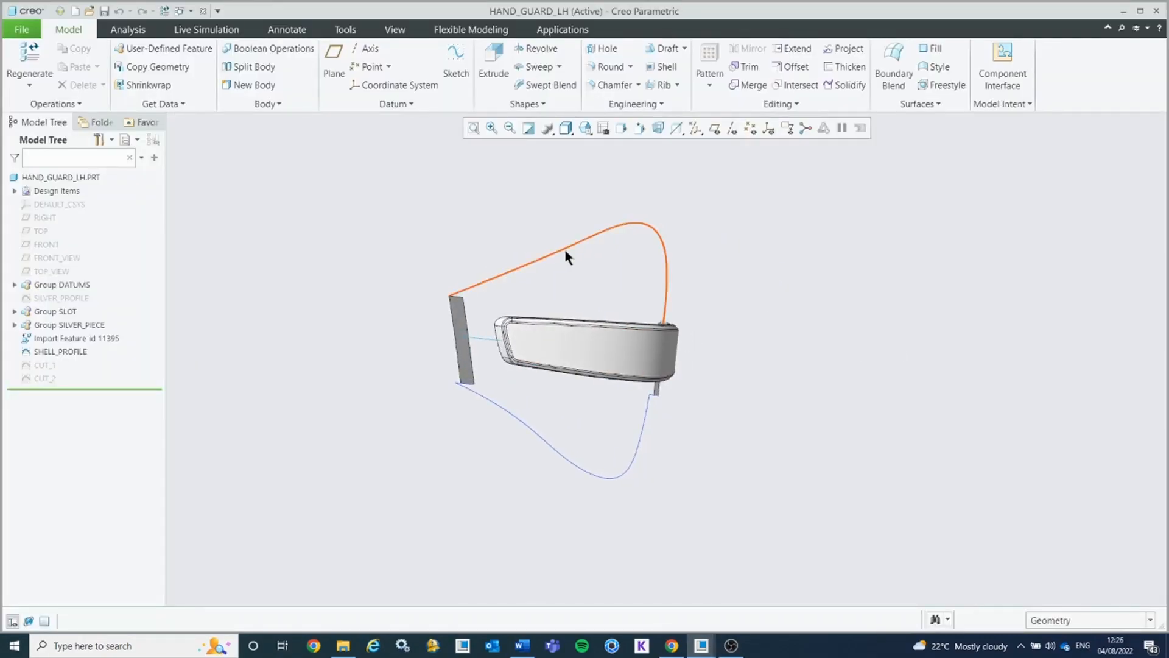
left_click(91, 339)
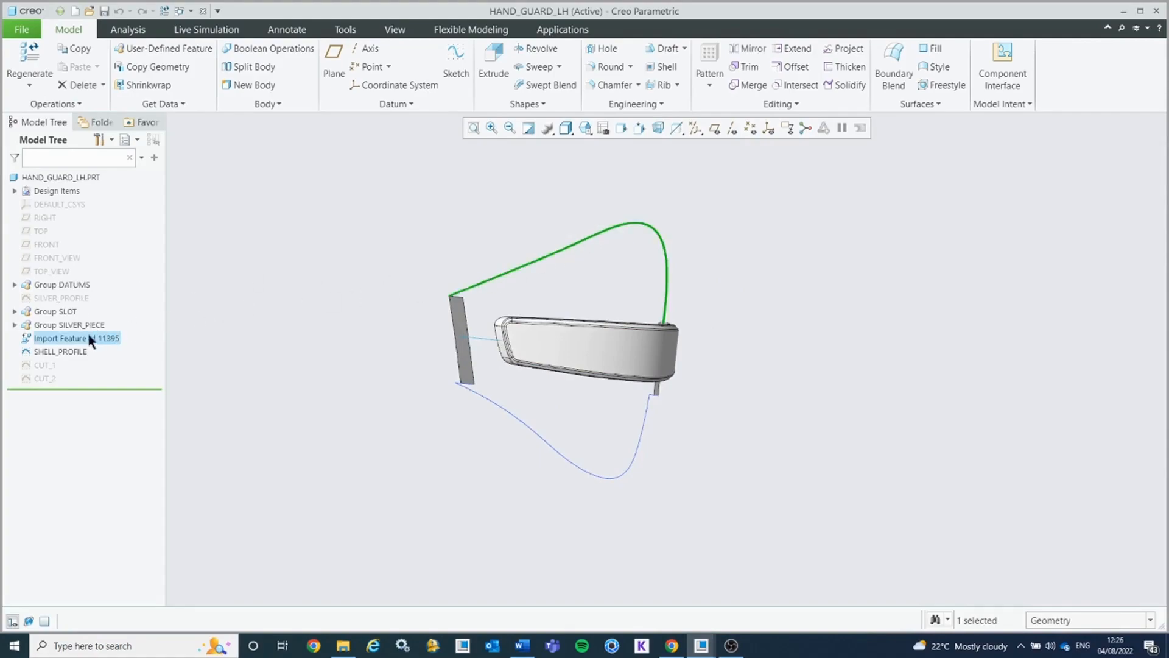
left_click(594, 269)
middle_click_drag(595, 269, 601, 285)
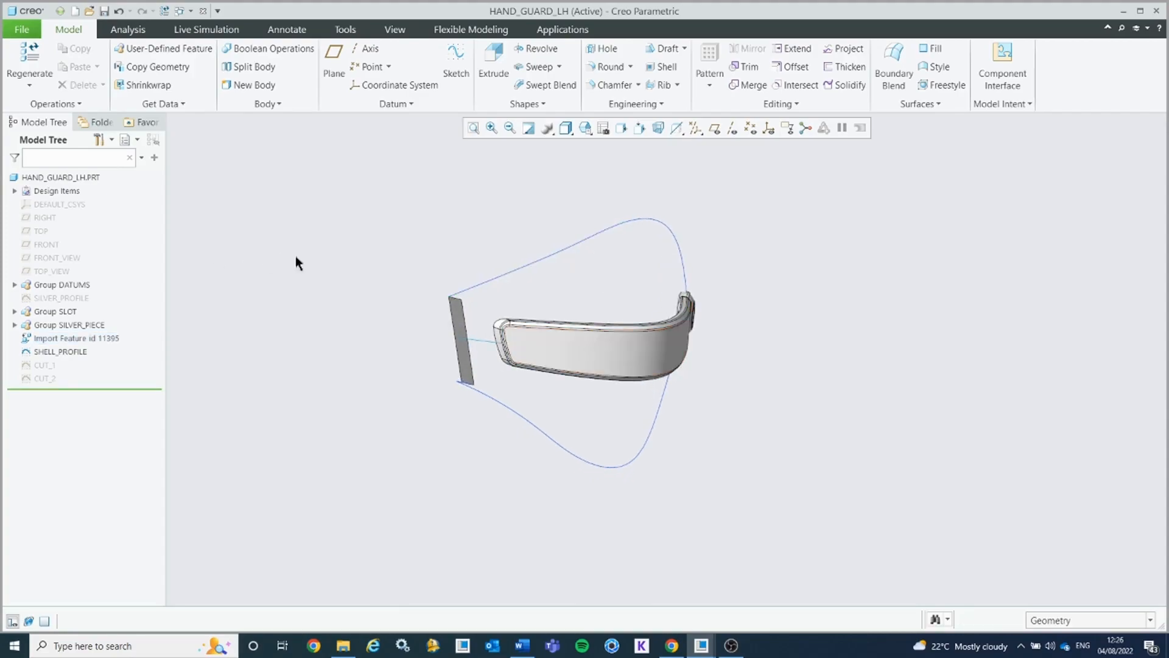
Step: Hide the SILVER body of the hand guard part so only the reference curves and end surfaces are displayed
left_click(15, 191)
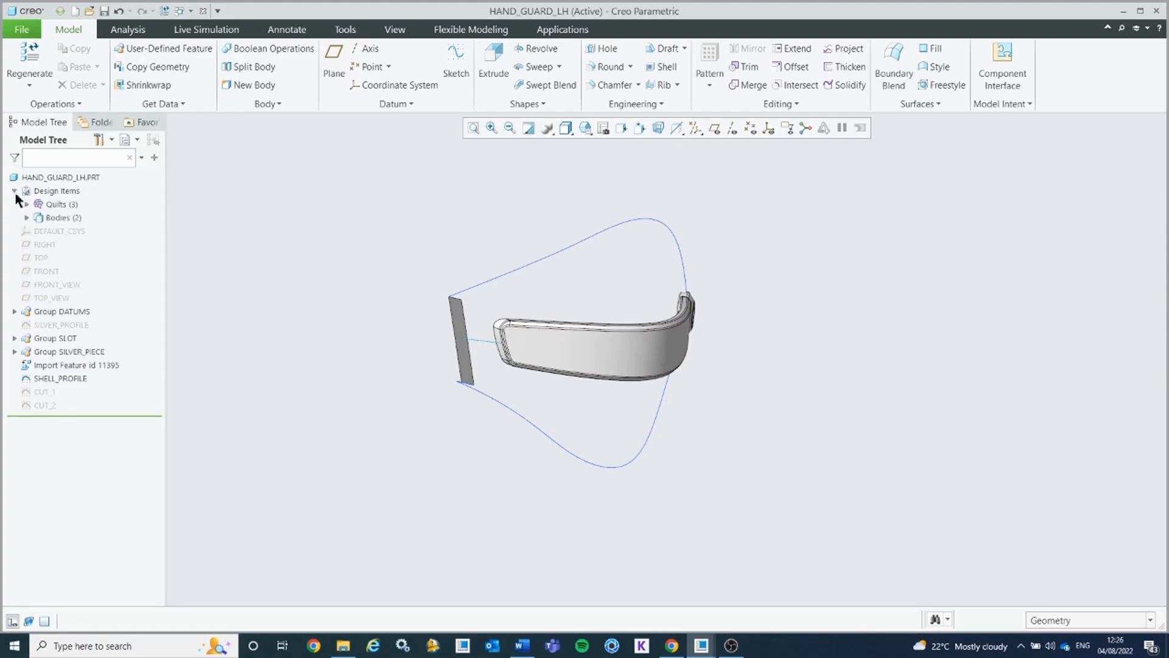
left_click(26, 217)
left_click(68, 244)
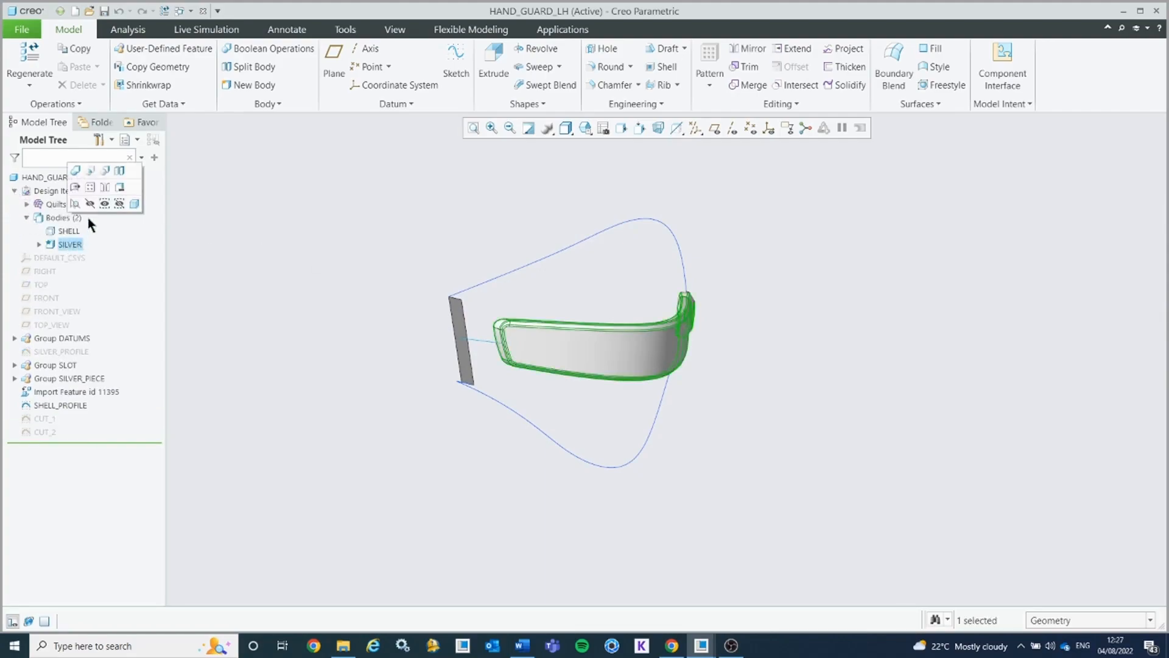
left_click(89, 204)
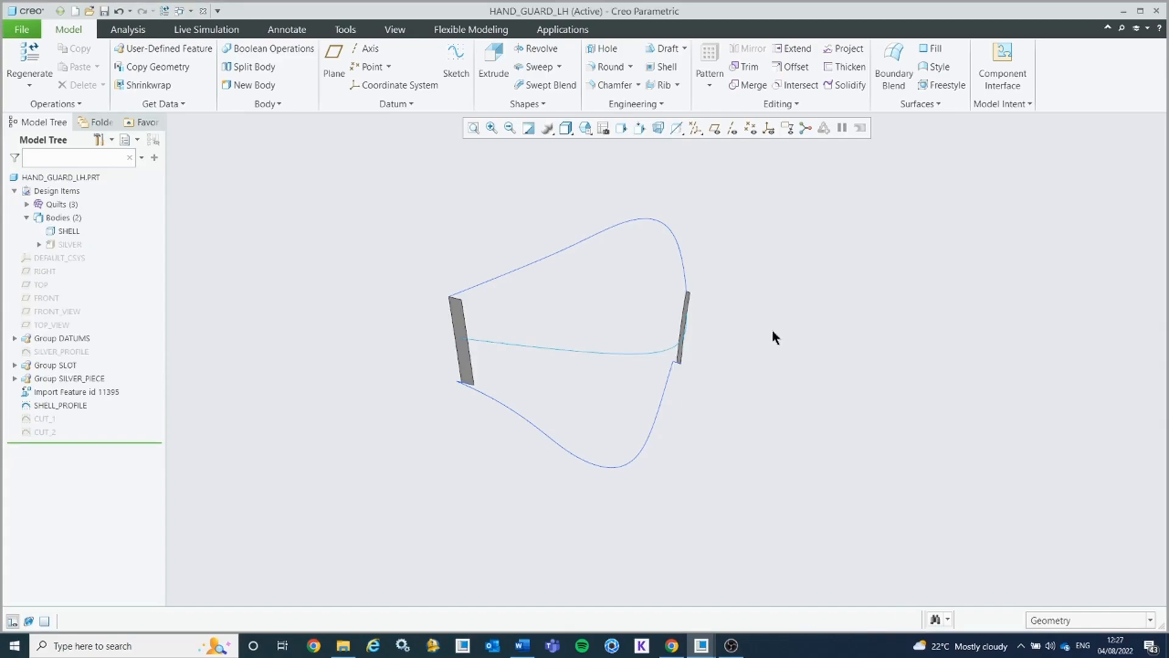
Step: Import Front_View.jpg from the working directory as a reference image on the FRONT datum plane
left_click(395, 30)
left_click(575, 104)
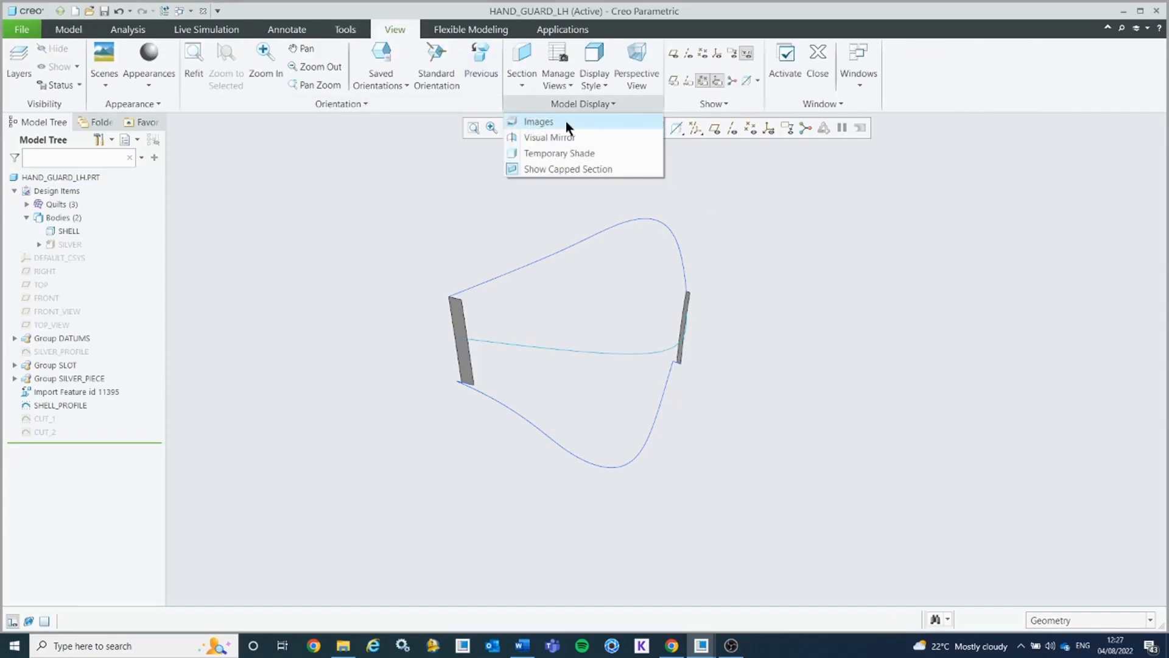
left_click(565, 122)
left_click(220, 72)
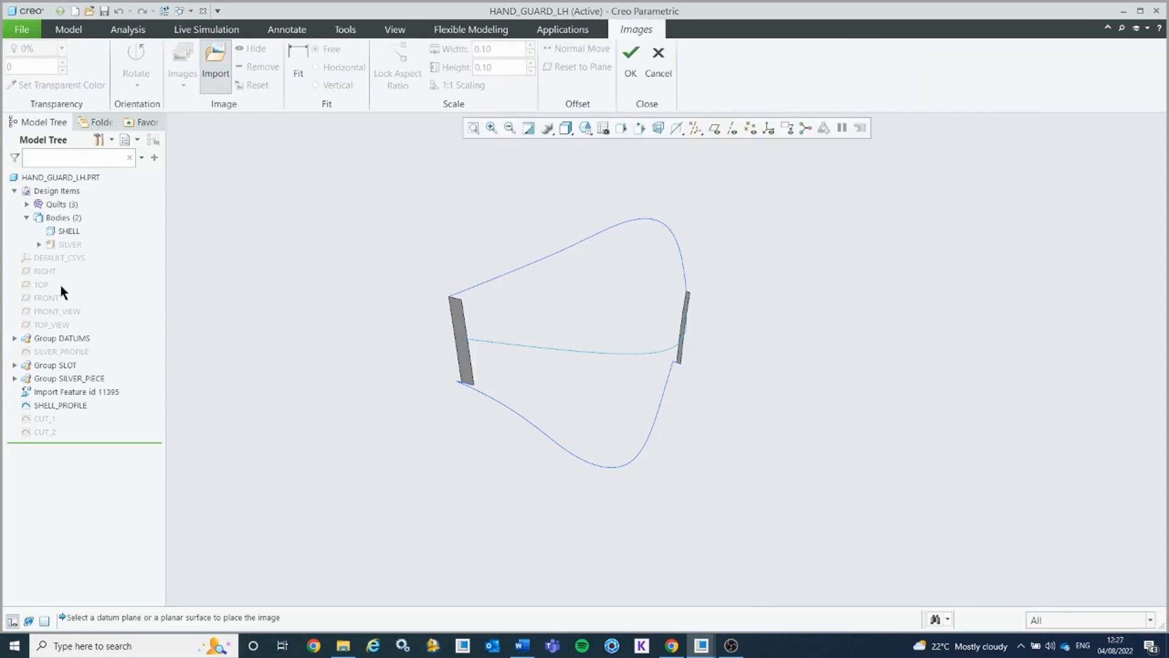
left_click(45, 298)
left_click(172, 210)
left_click(280, 156)
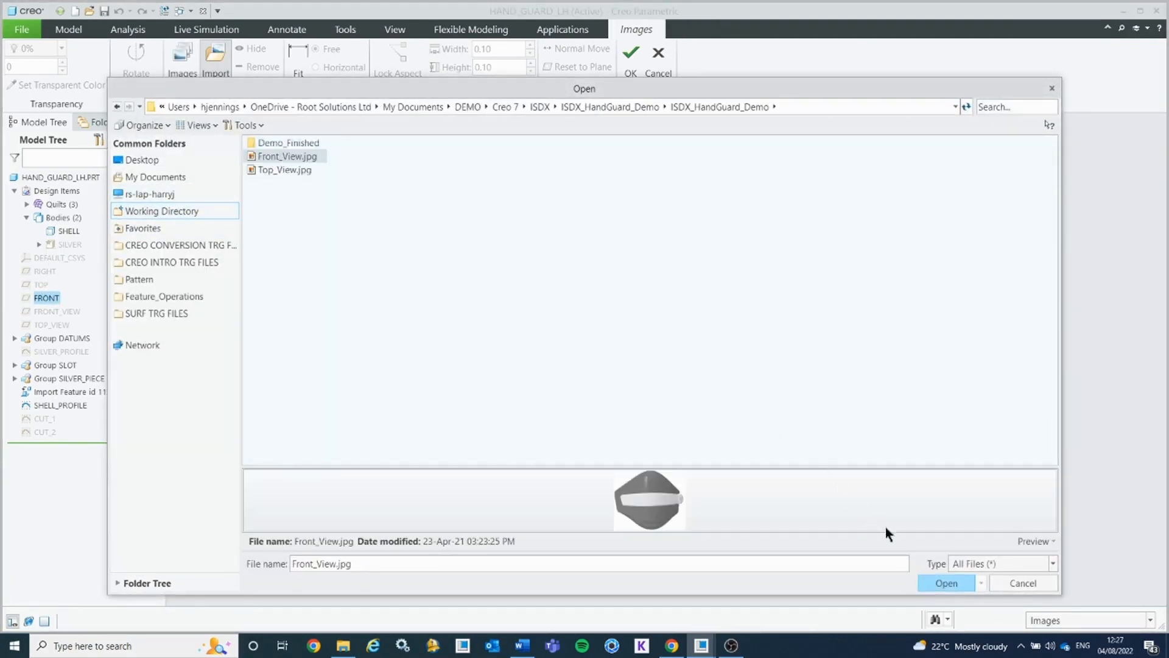
left_click(935, 581)
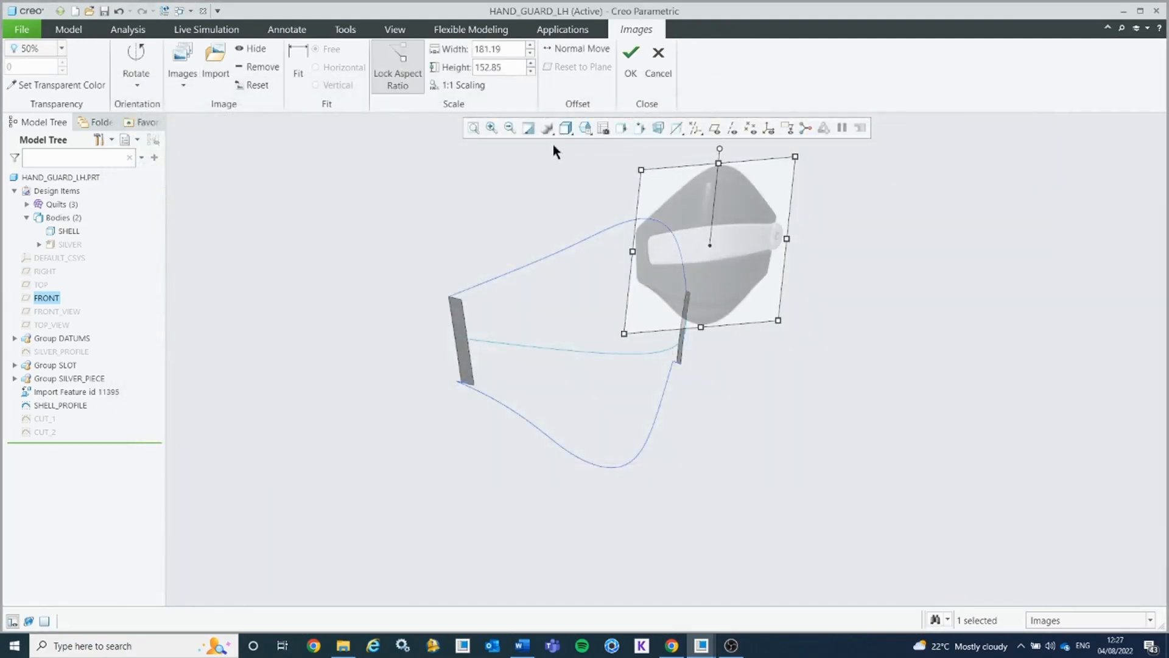
Step: View the FRONT plane face-on, then enlarge and shift the front image over the profile curves to about 288 by 243
left_click(622, 128)
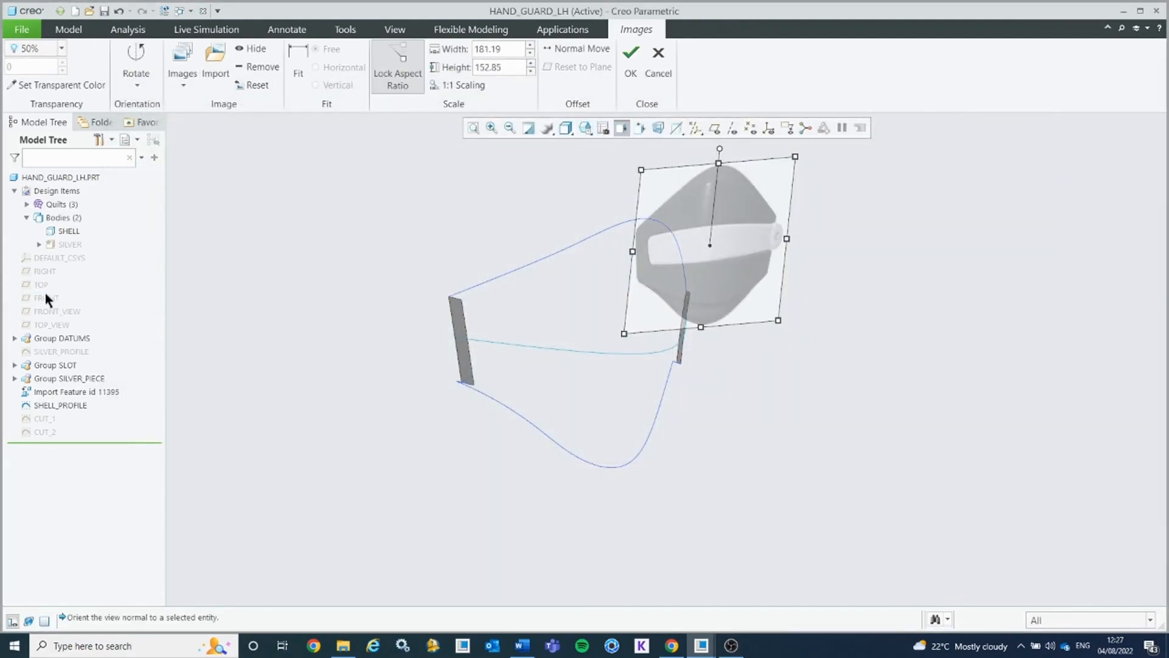
left_click(45, 297)
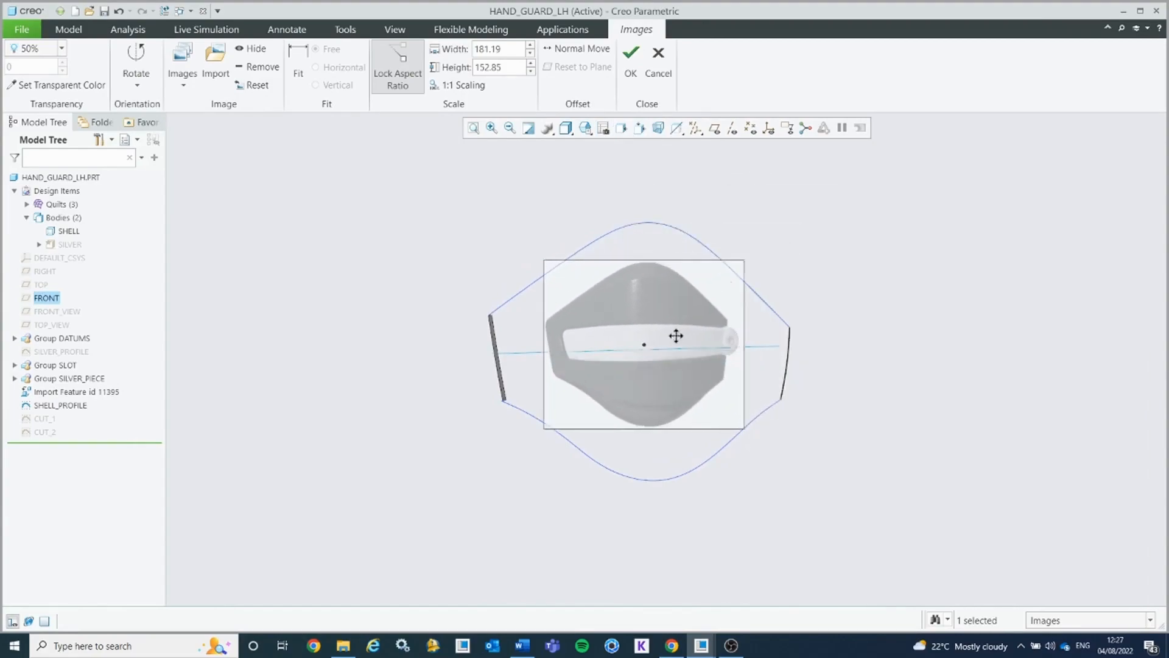
left_click_drag(524, 260, 486, 233)
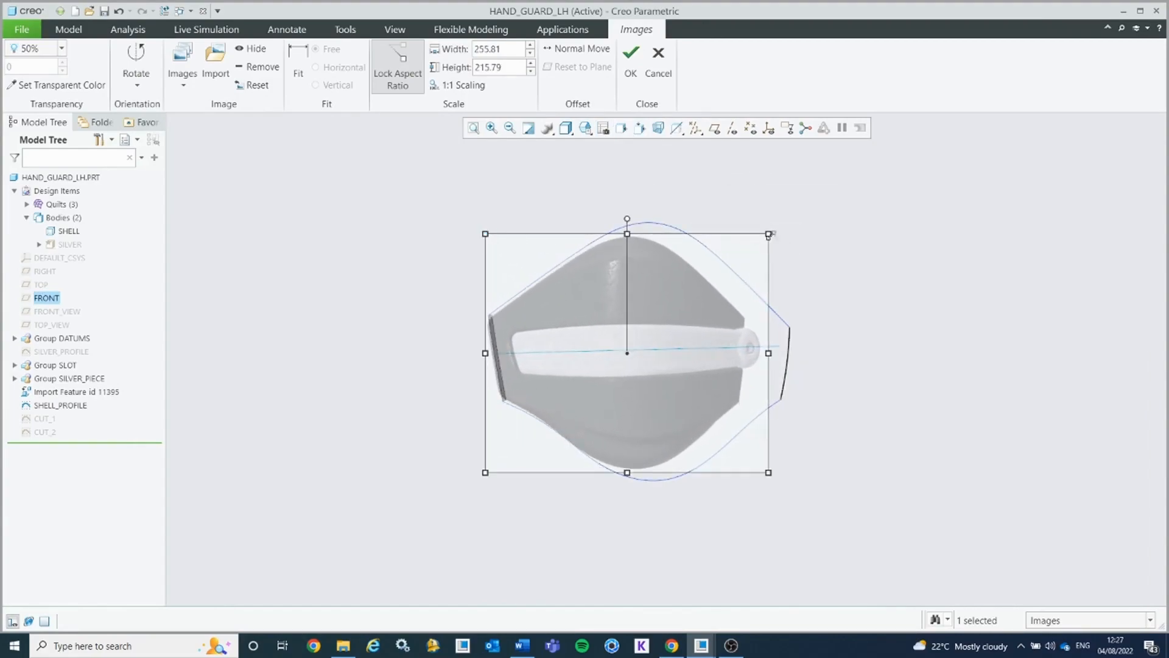
left_click_drag(769, 233, 780, 224)
left_click_drag(707, 283, 724, 281)
left_click_drag(799, 477, 804, 485)
left_click_drag(690, 428, 689, 426)
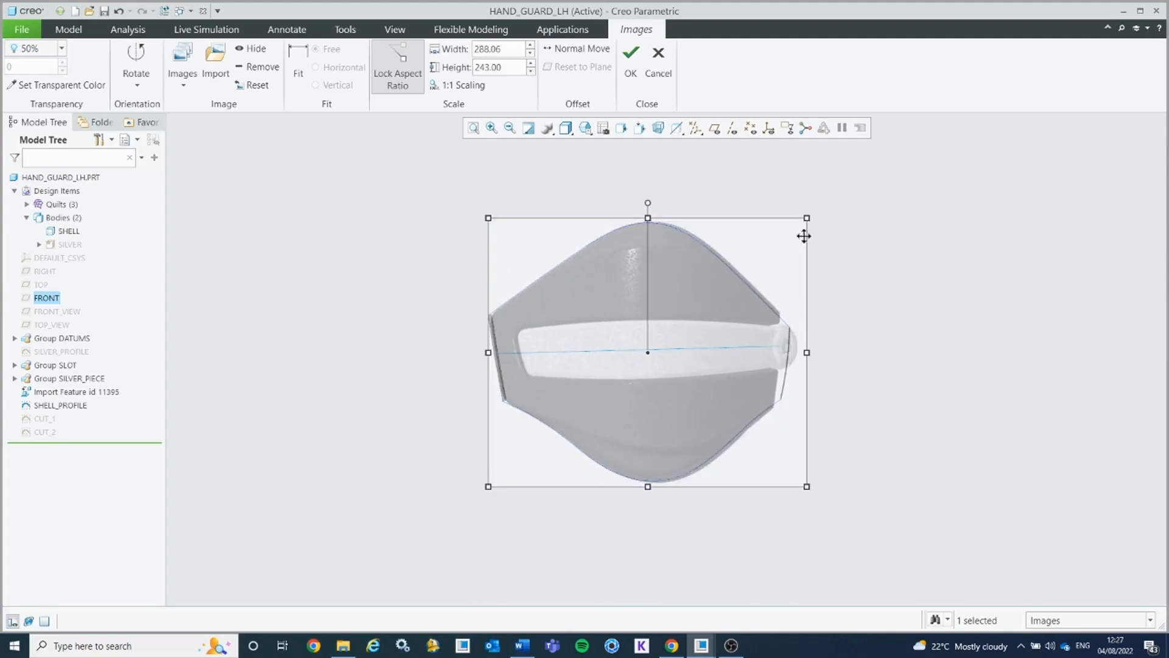
Step: Fine-tune the front image to about 284 by 239 on the profile curves and make its white background transparent
left_click_drag(807, 218, 802, 219)
left_click_drag(726, 295, 723, 291)
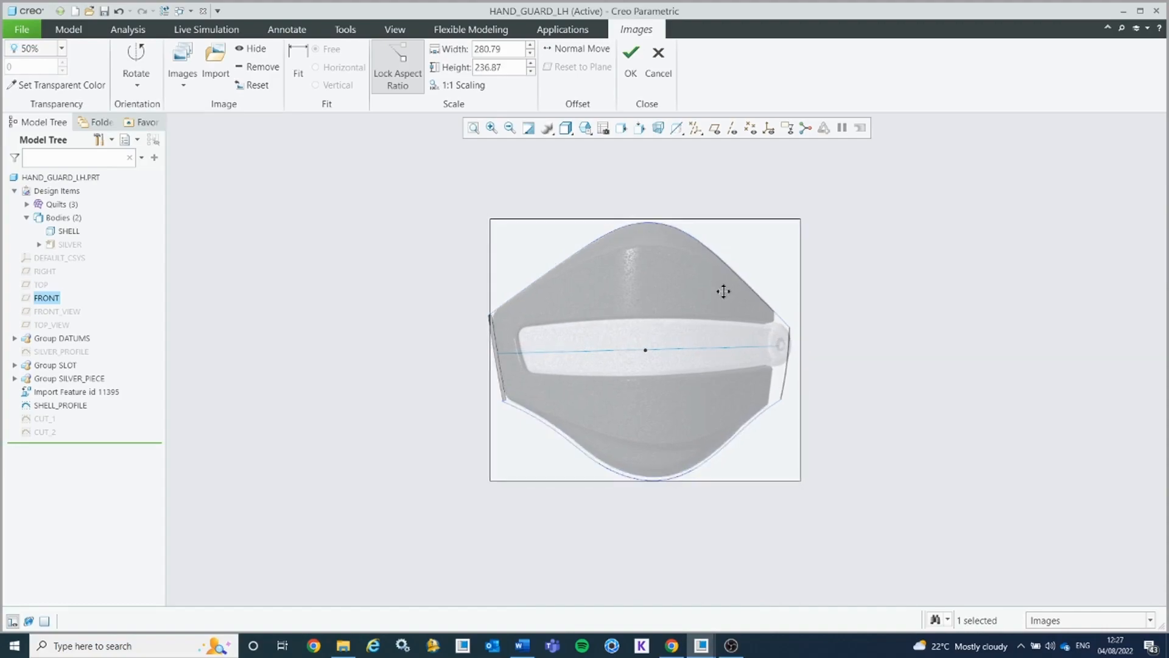
left_click_drag(801, 481, 802, 484)
left_click_drag(757, 243, 757, 242)
left_click(86, 84)
left_click(523, 255)
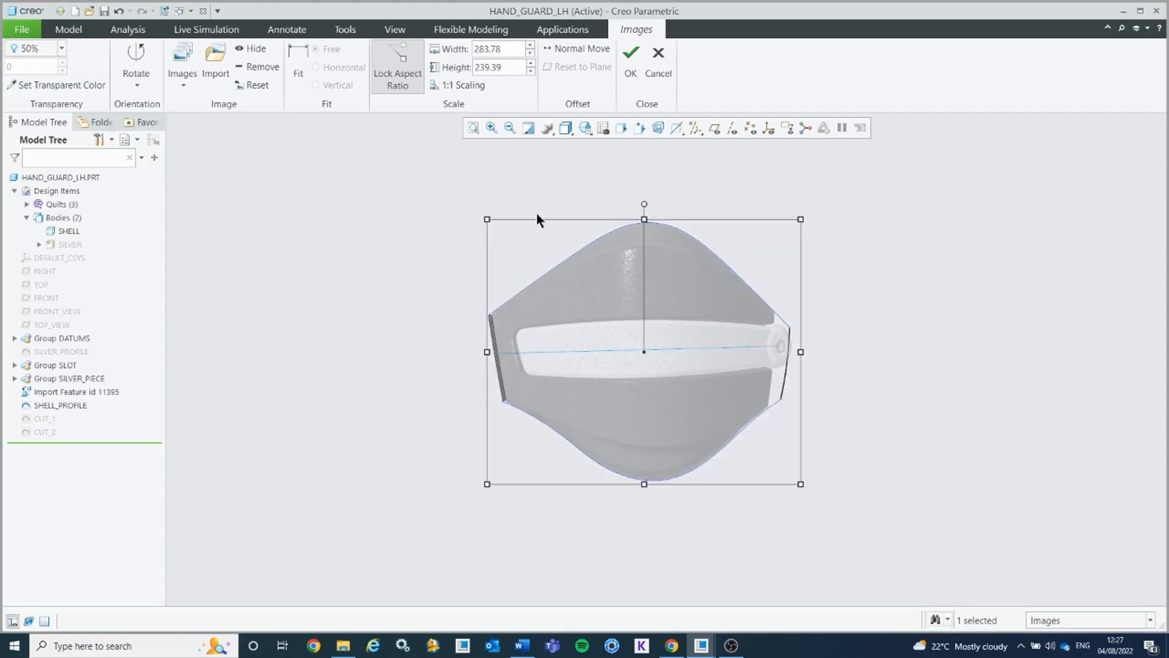
Step: Import Top_View.jpg from the working directory as a reference image on the TOP datum plane
left_click(225, 60)
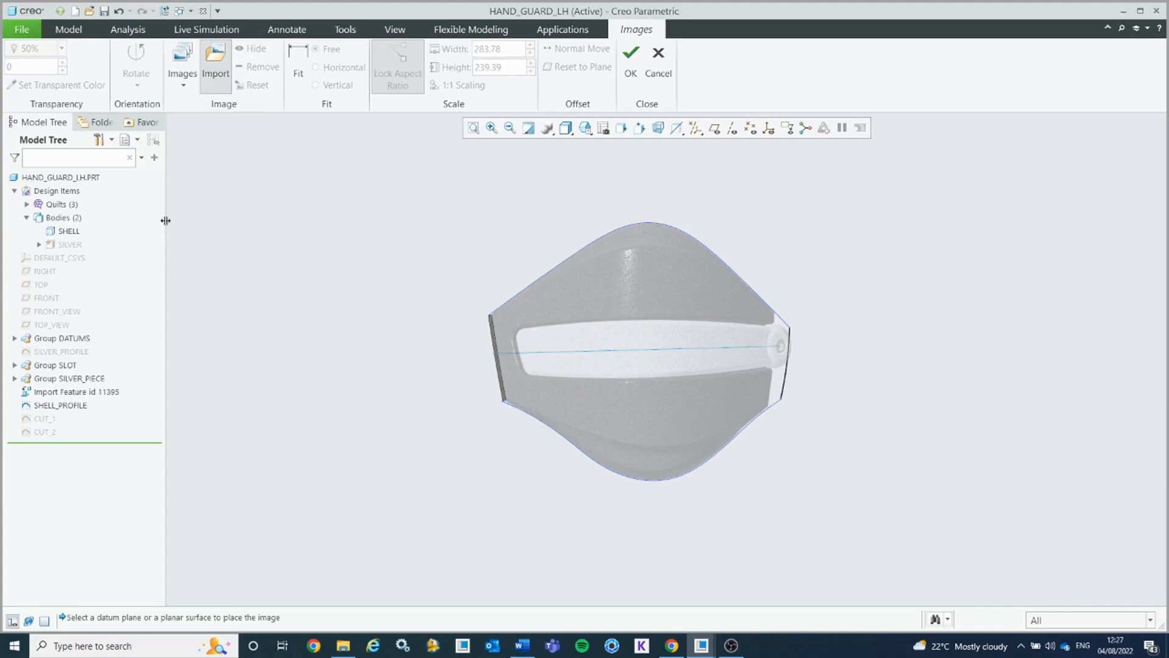
left_click(40, 285)
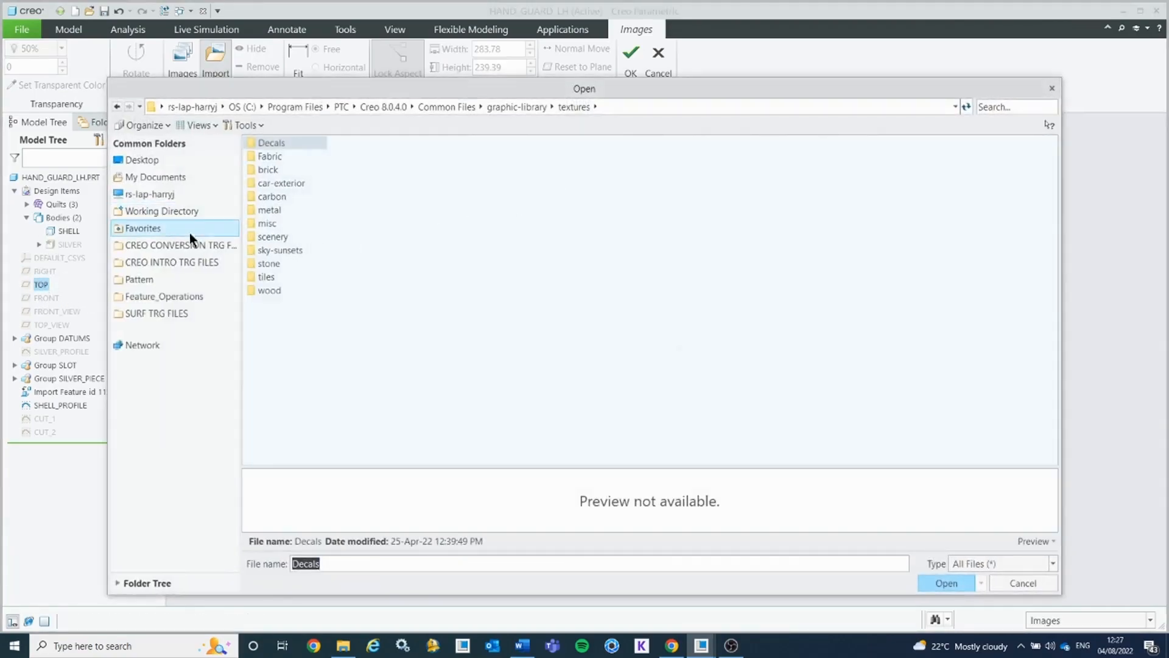
left_click(193, 212)
left_click(279, 171)
left_click(947, 584)
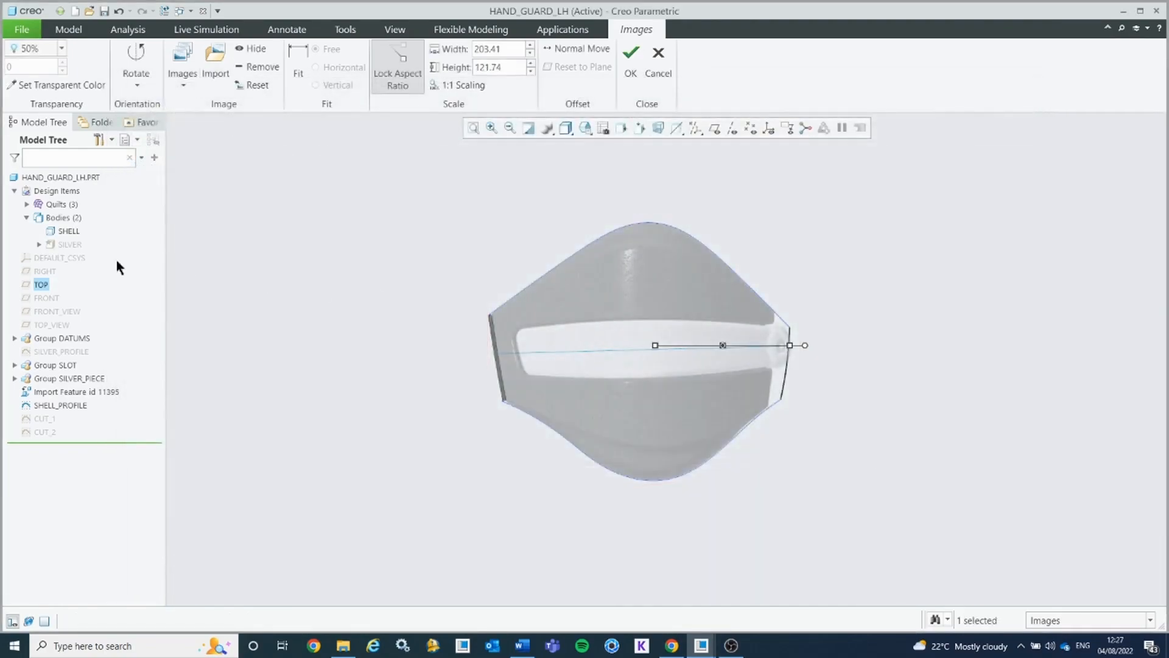
Step: Facing the TOP plane, rotate the top image a quarter turn, fit it to the curves, make its background transparent and accept both images
left_click(627, 127)
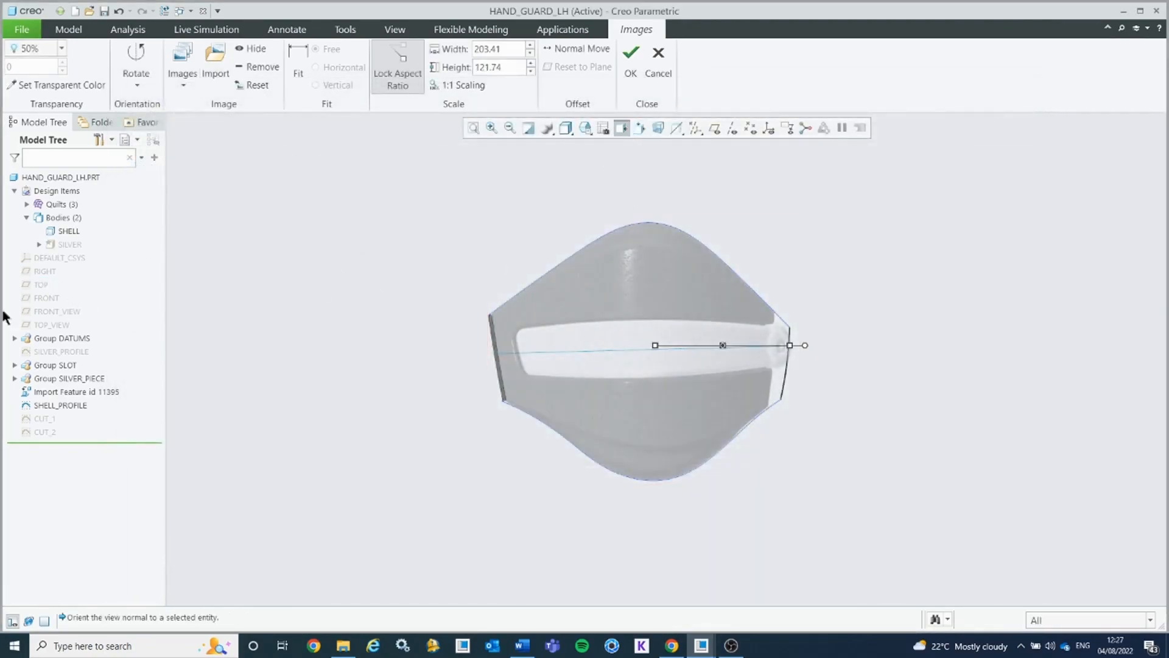
left_click(39, 286)
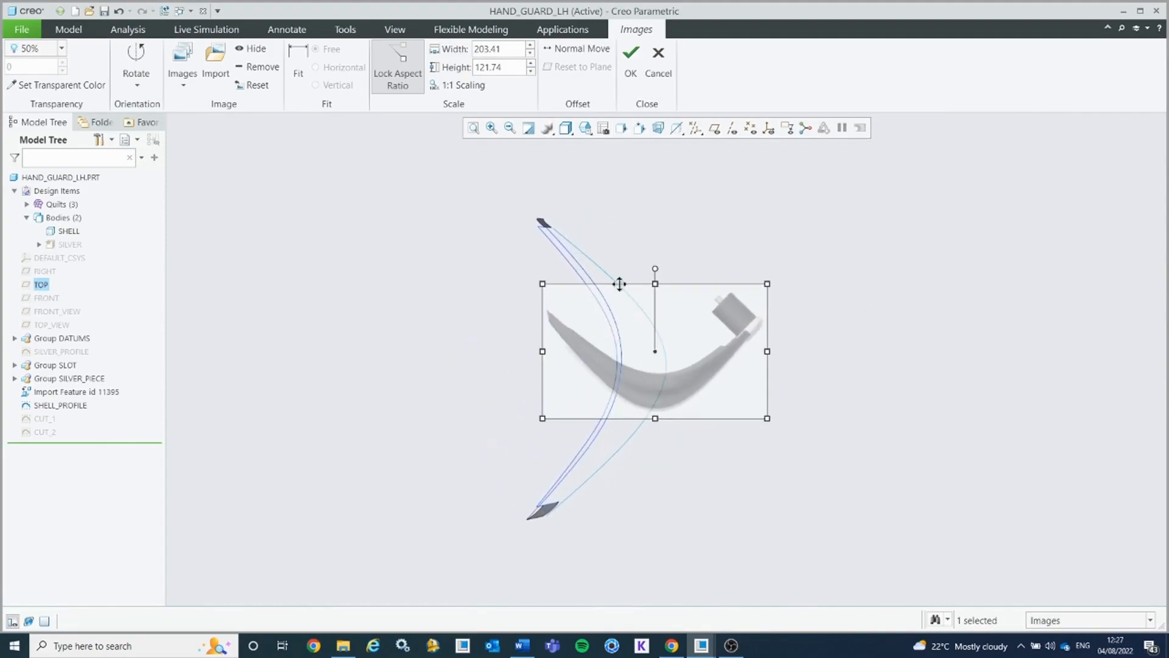
left_click_drag(655, 268, 579, 345)
left_click_drag(673, 381, 587, 391)
left_click_drag(495, 248, 469, 200)
left_click_drag(535, 285, 550, 293)
left_click(75, 89)
left_click(564, 343)
left_click(631, 53)
middle_click_drag(590, 389, 682, 344)
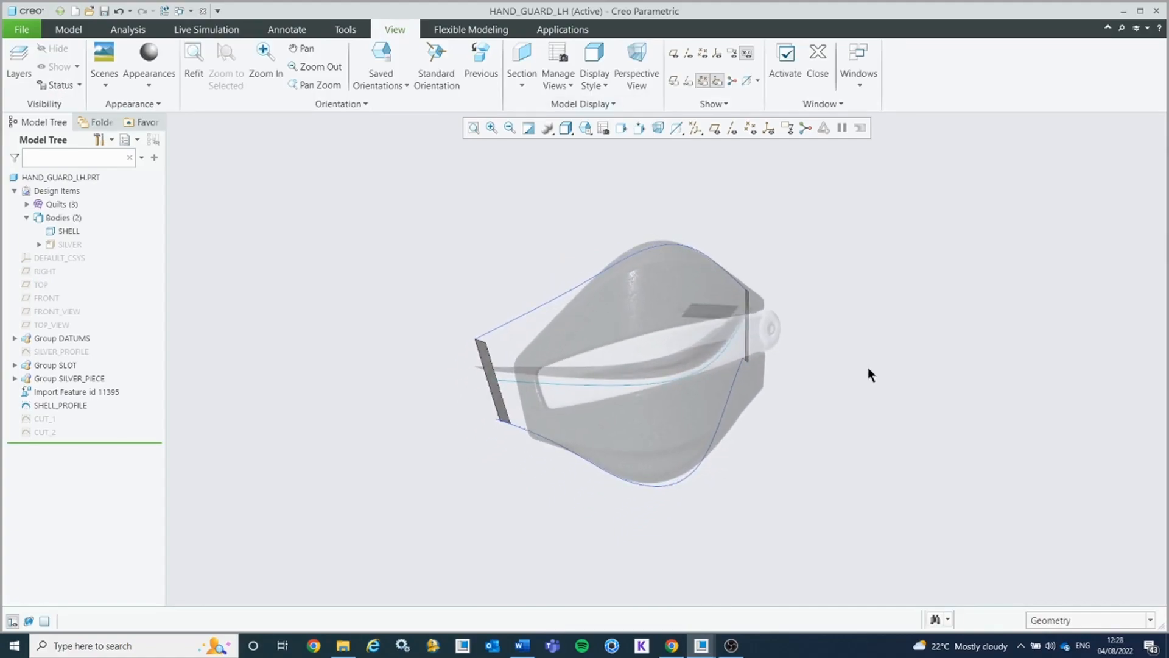
middle_click_drag(730, 376, 734, 359)
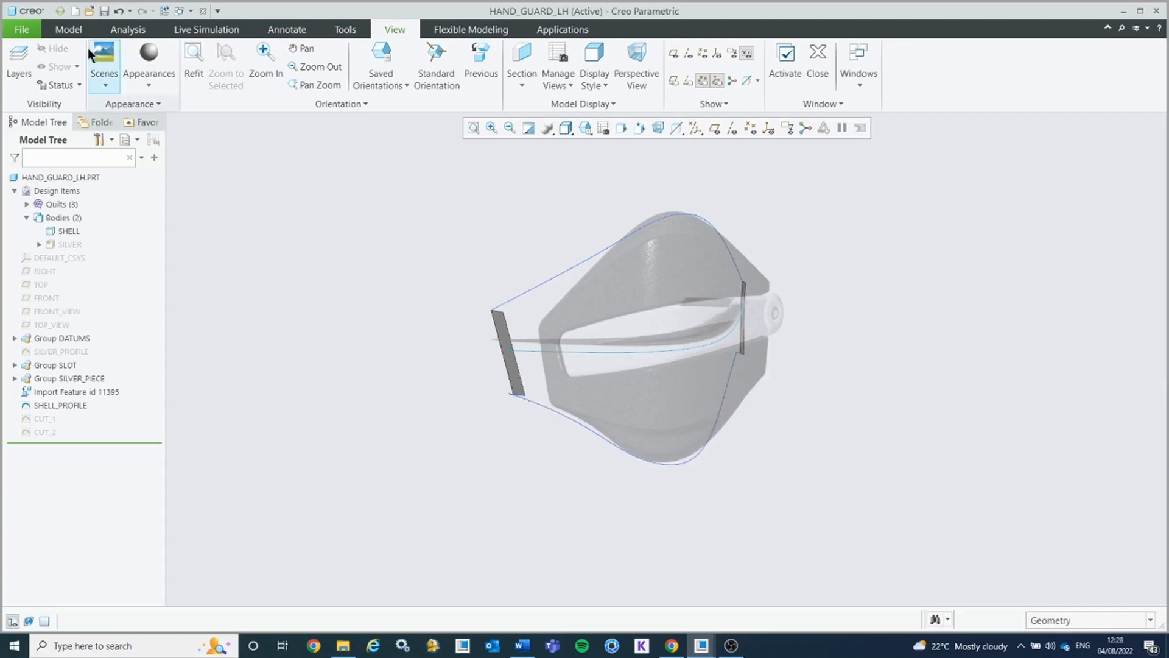
Step: Orient the view normal to the FRONT plane and start a Style feature, enlarging the model tree area above the style tree
left_click(69, 30)
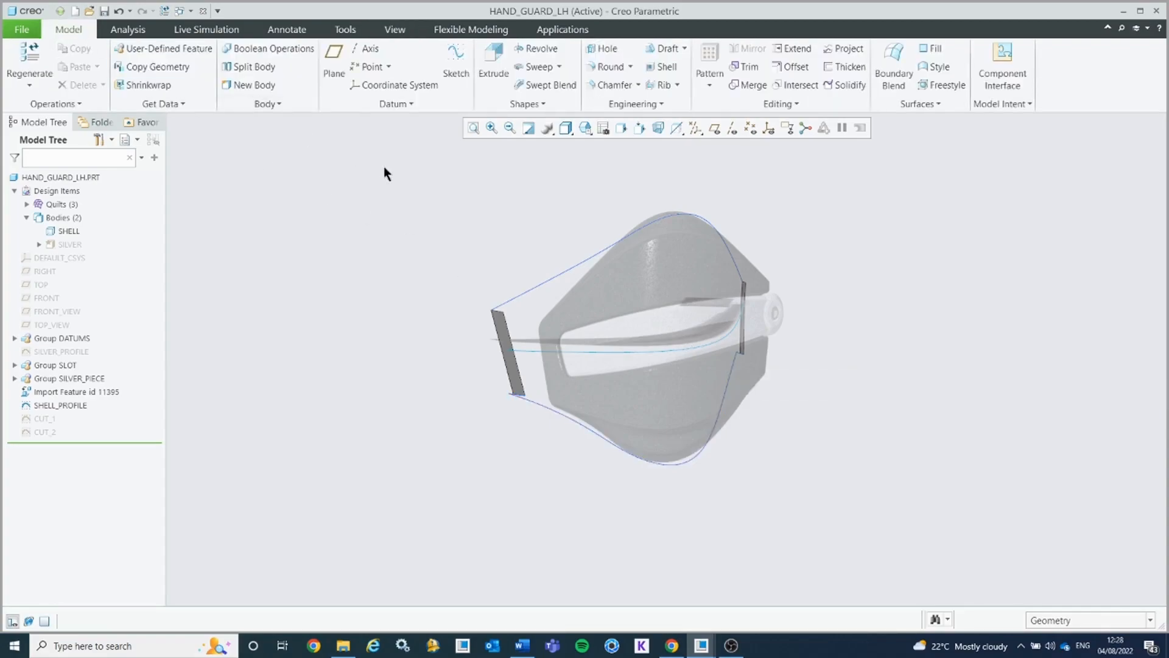
left_click(621, 128)
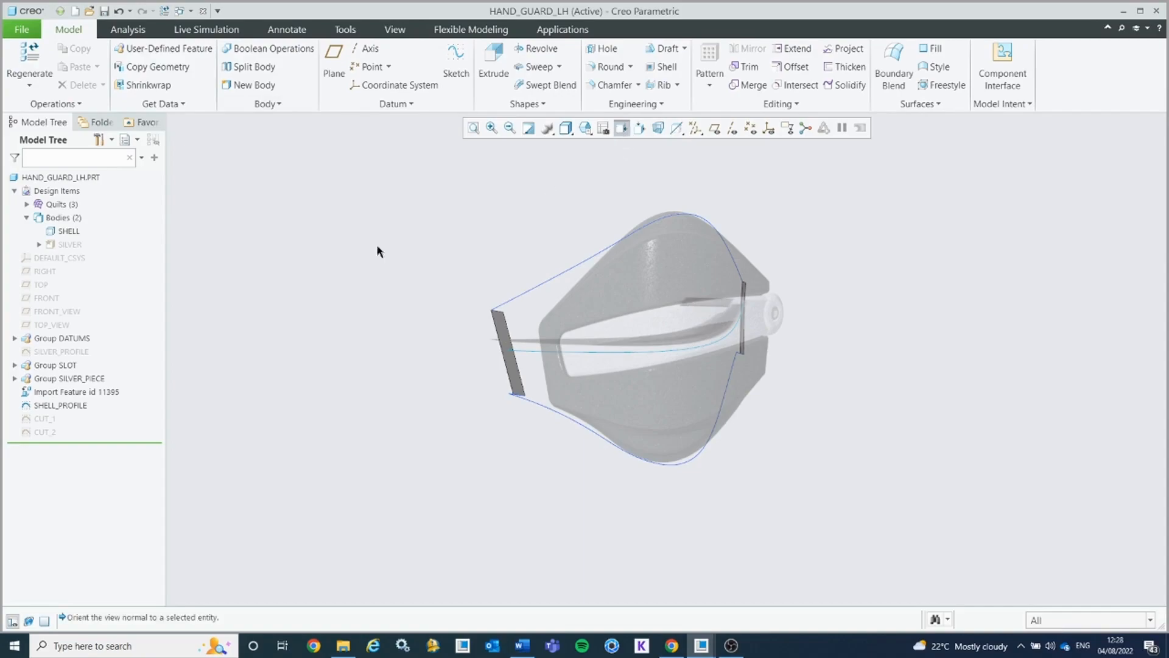
left_click(46, 298)
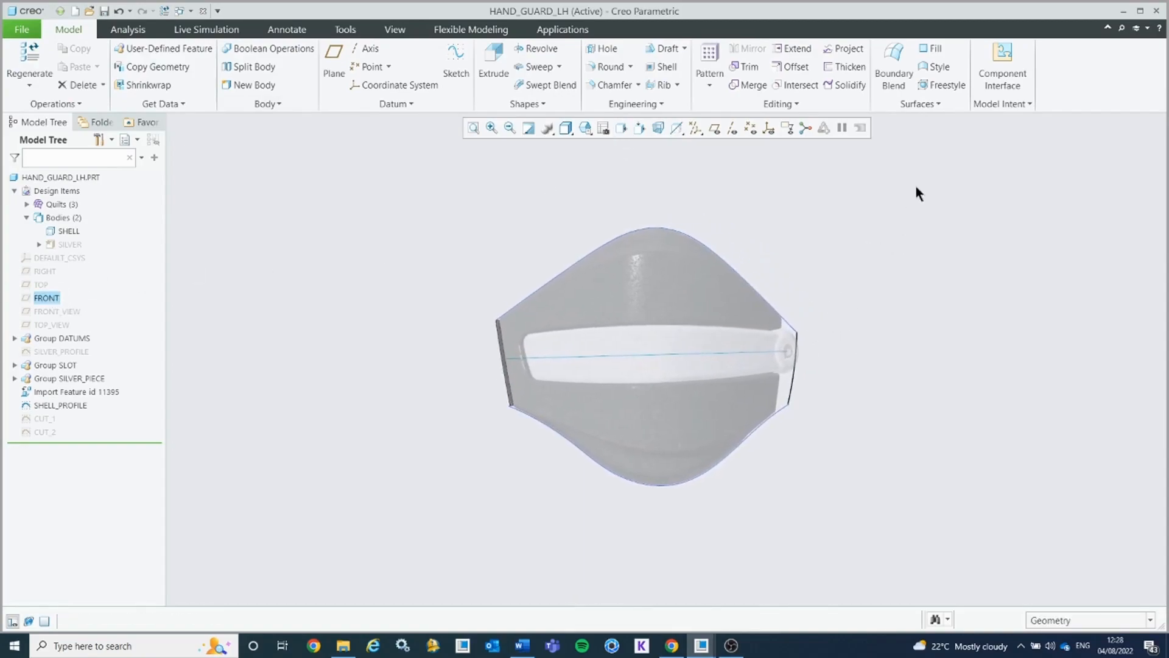
left_click(938, 68)
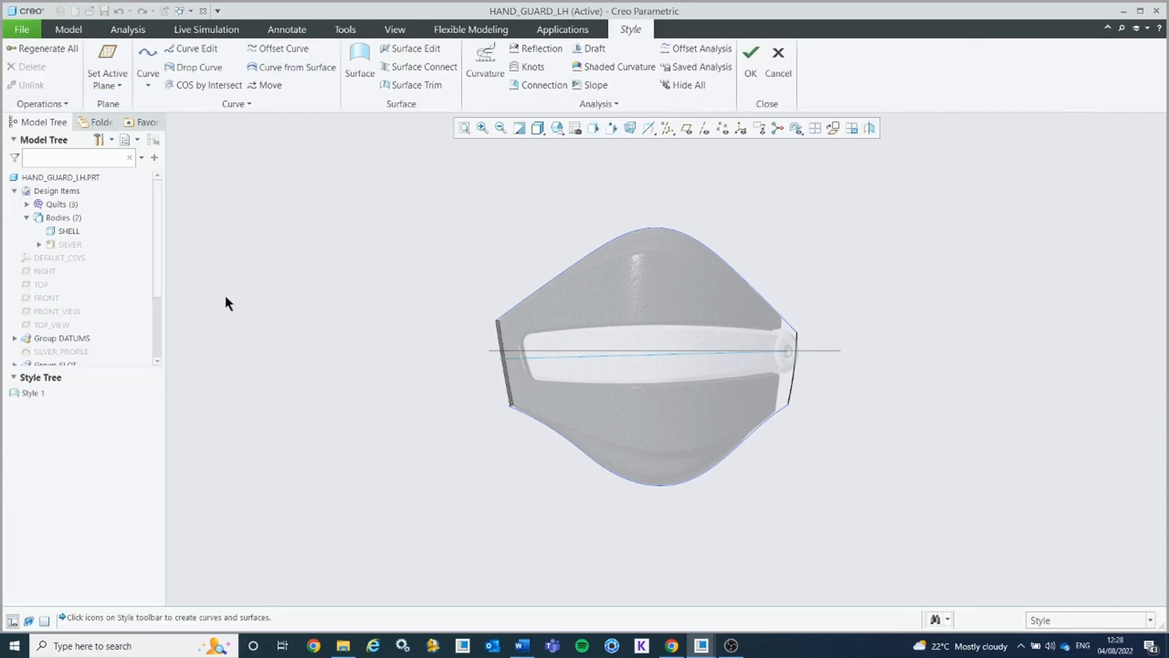
left_click_drag(135, 367, 130, 418)
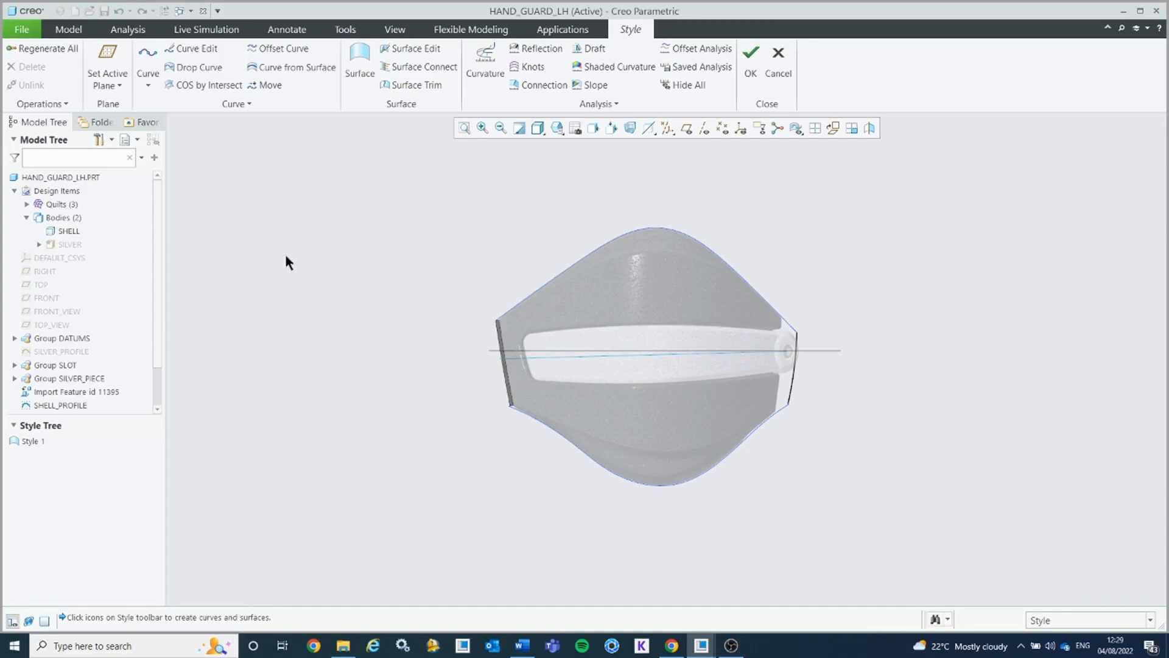
Step: Create a free style curve between the upper corners of the two end surfaces, passing through a middle point on the front image's upper crease
left_click(148, 56)
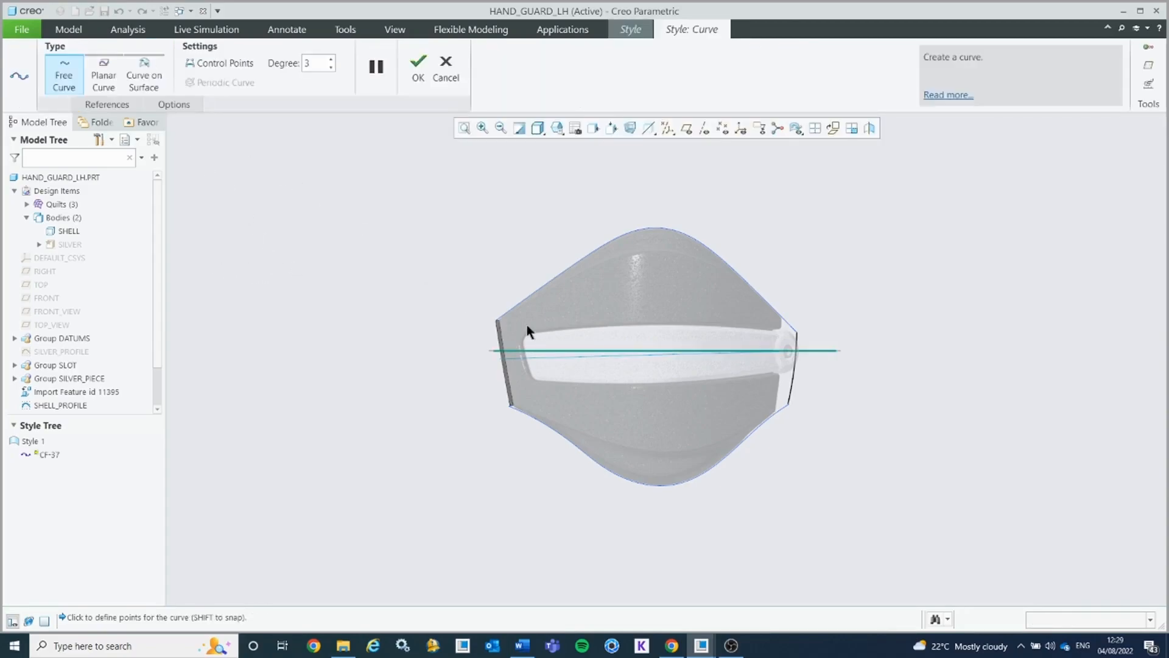
scroll(500, 321, "up", 5)
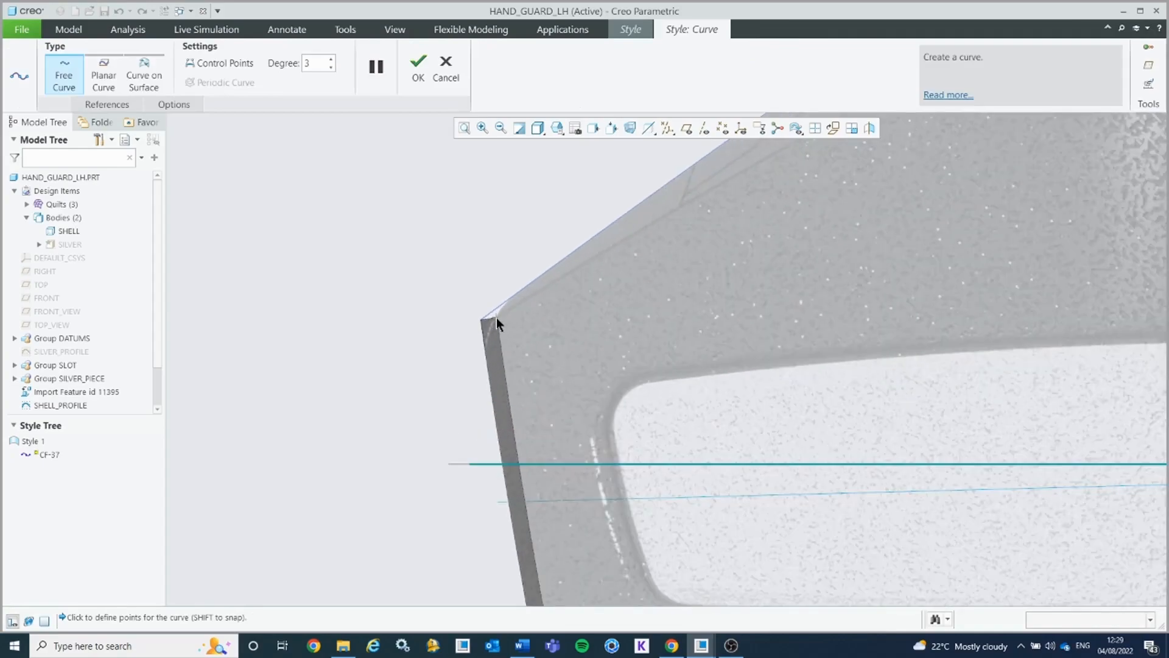
left_click(496, 318)
scroll(531, 345, "down", 5)
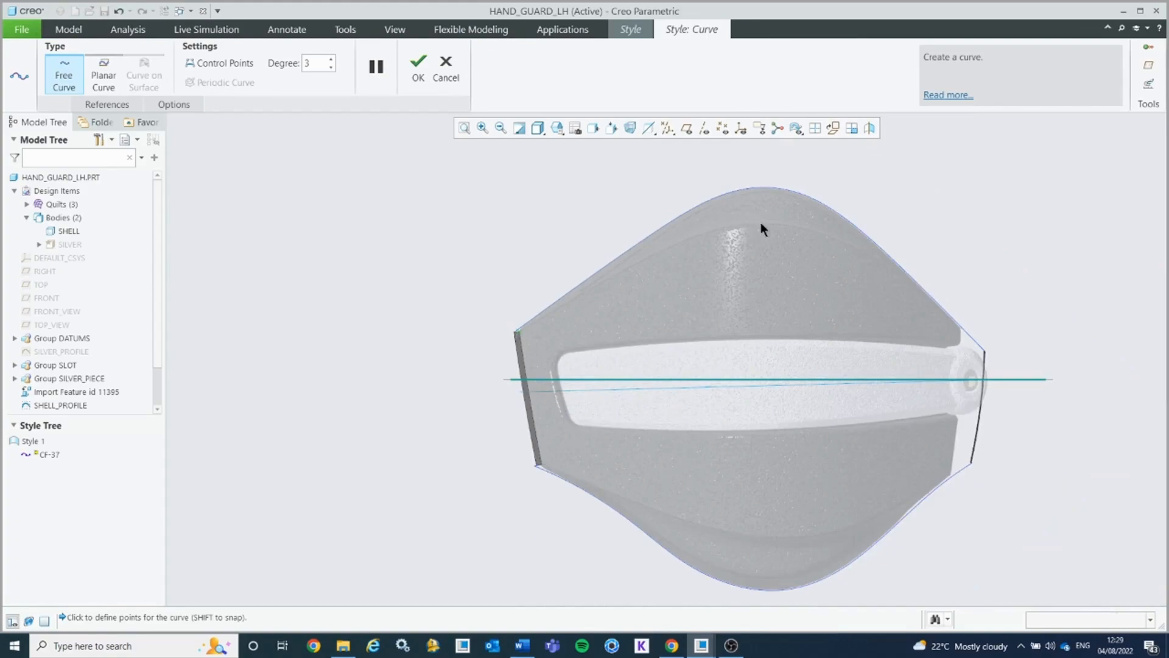
scroll(989, 353, "up", 5)
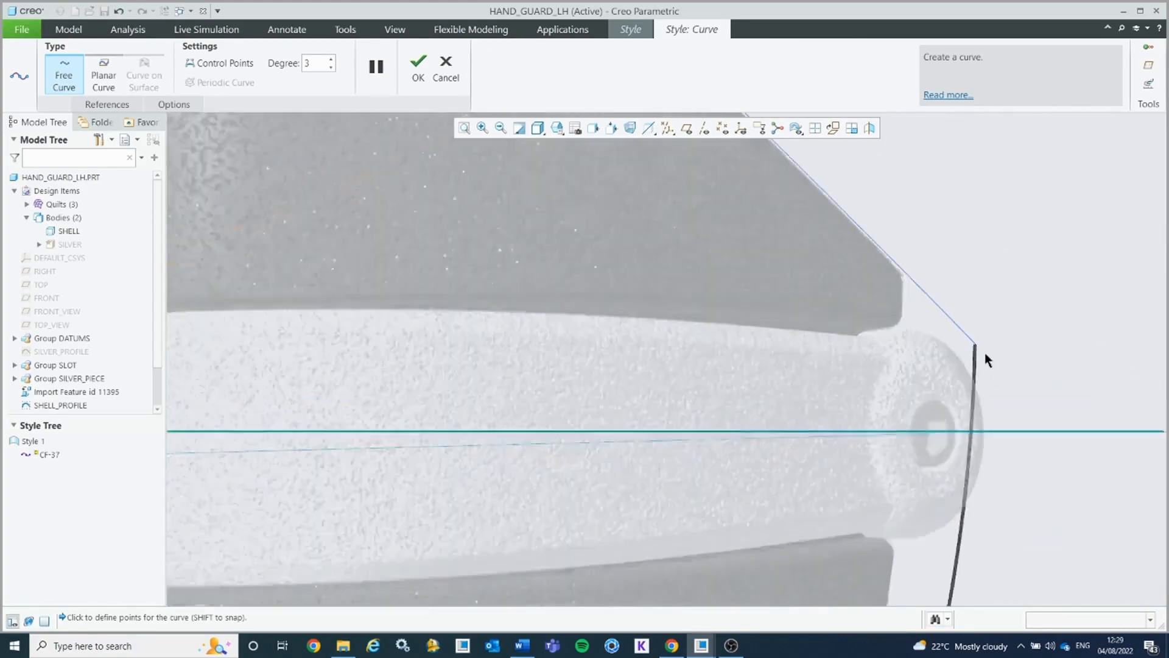
scroll(859, 364, "down", 6)
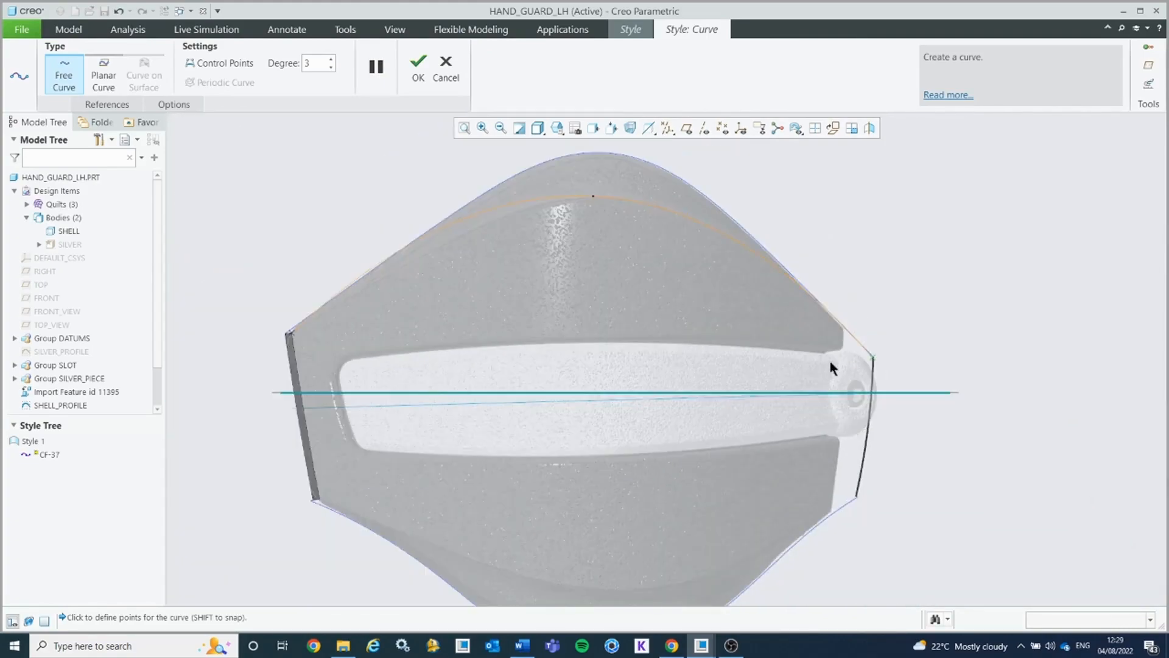
middle_click_drag(734, 326, 733, 310, "shift")
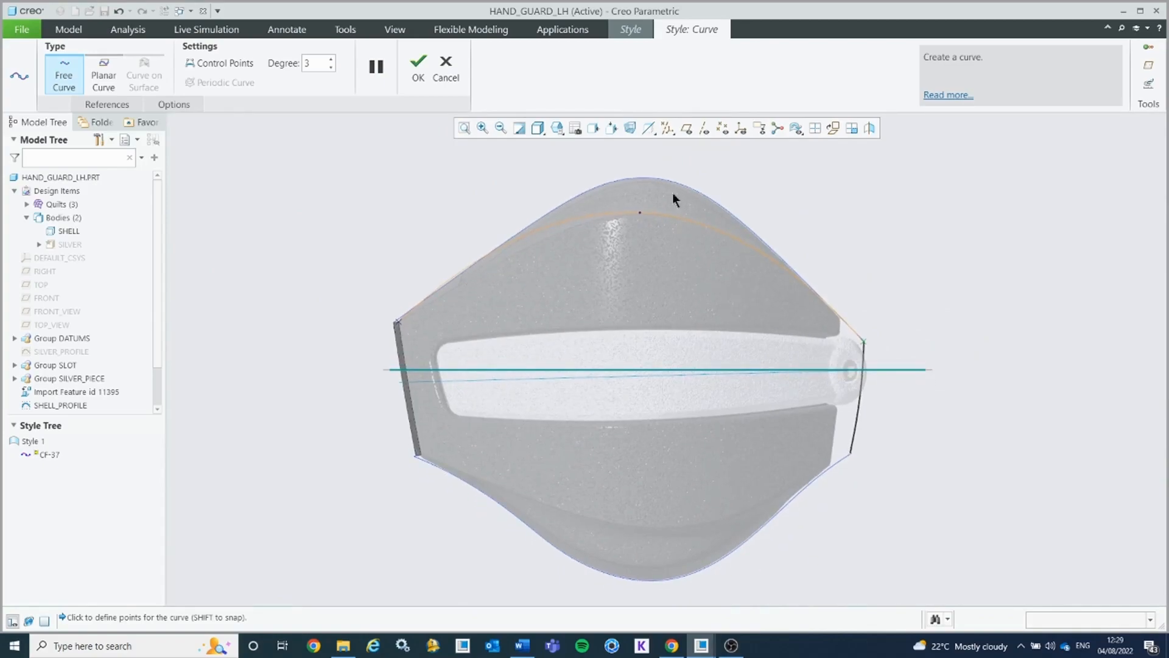
left_click(419, 67)
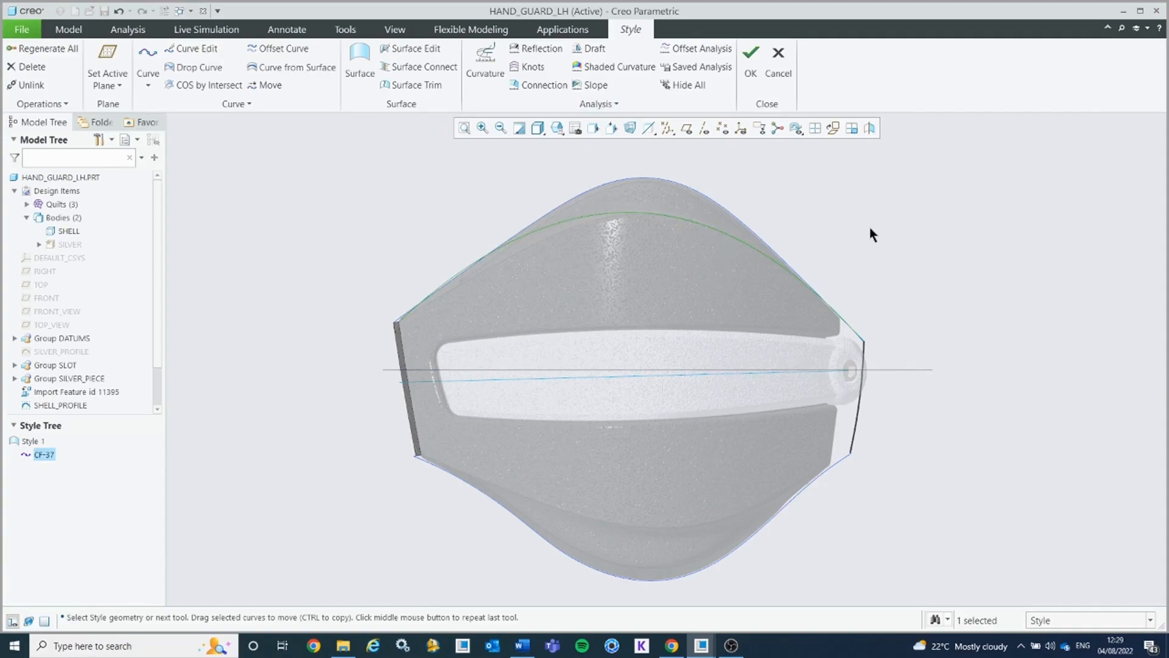
Step: Check the new curve's depth in 3D, display the four-view layout and deselect the curve
mouse_move(639, 339)
middle_mouse_down()
mouse_move(744, 341)
mouse_move(732, 343)
middle_mouse_up()
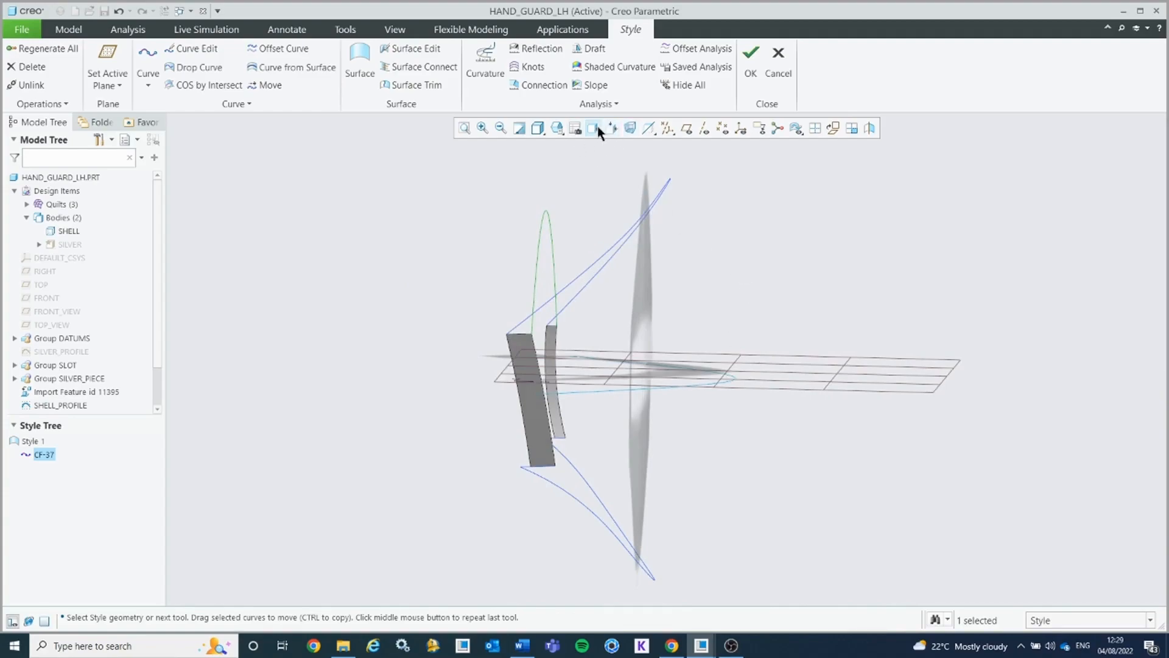
middle_click_drag(688, 291, 641, 296)
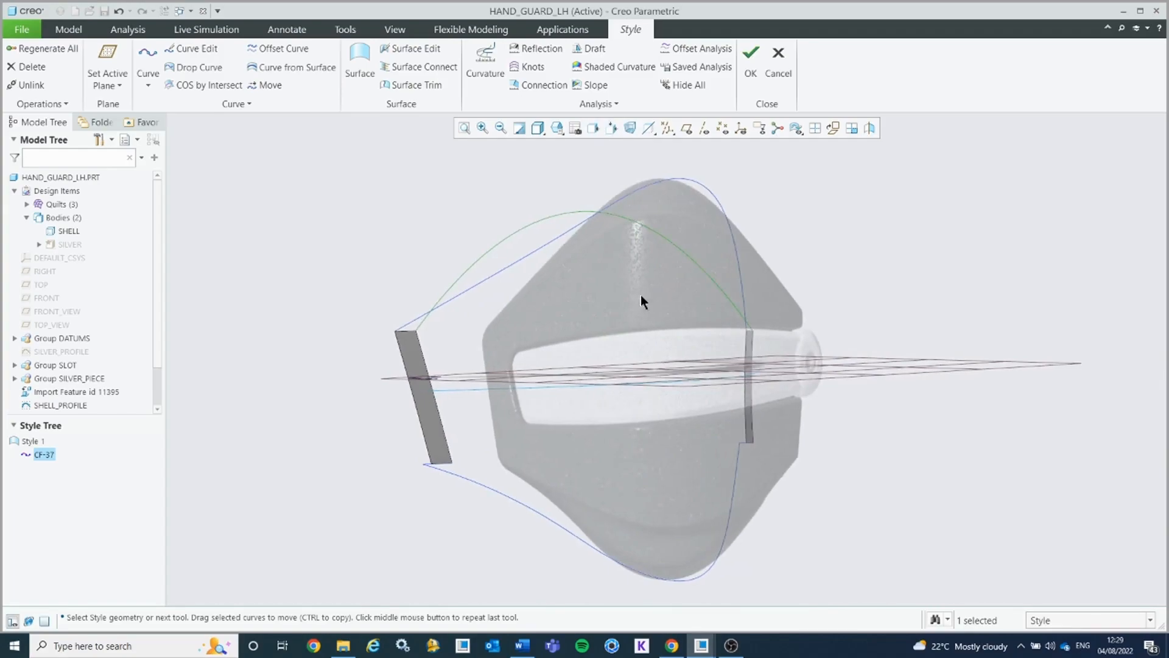
left_click(816, 128)
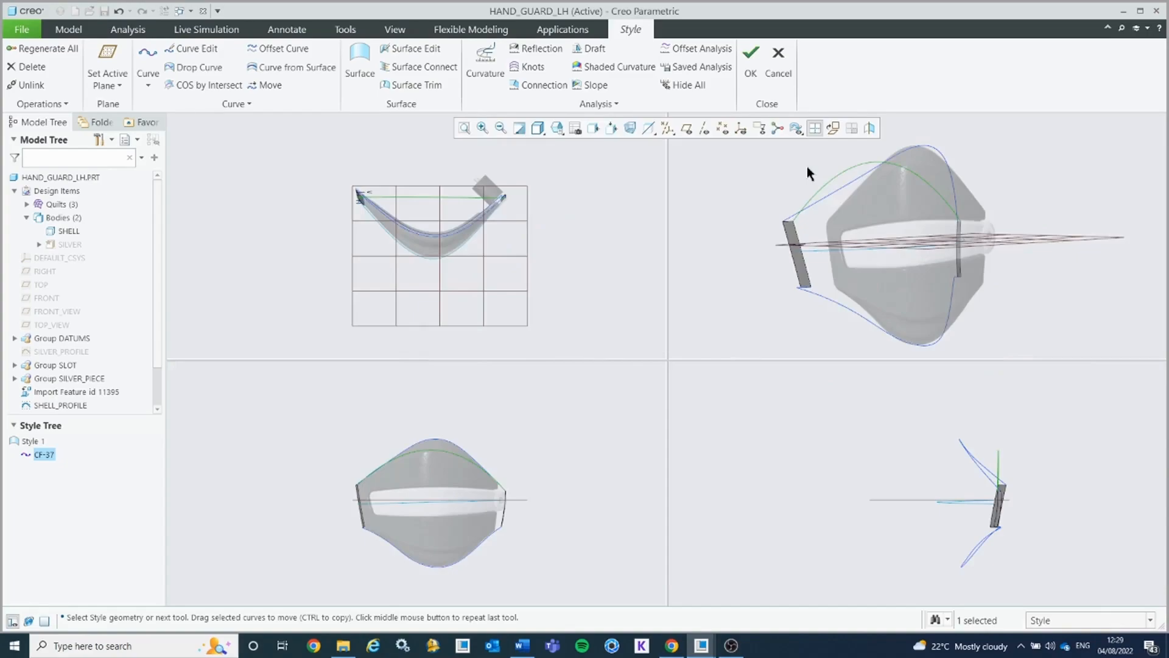
middle_click_drag(520, 233, 535, 249, "shift")
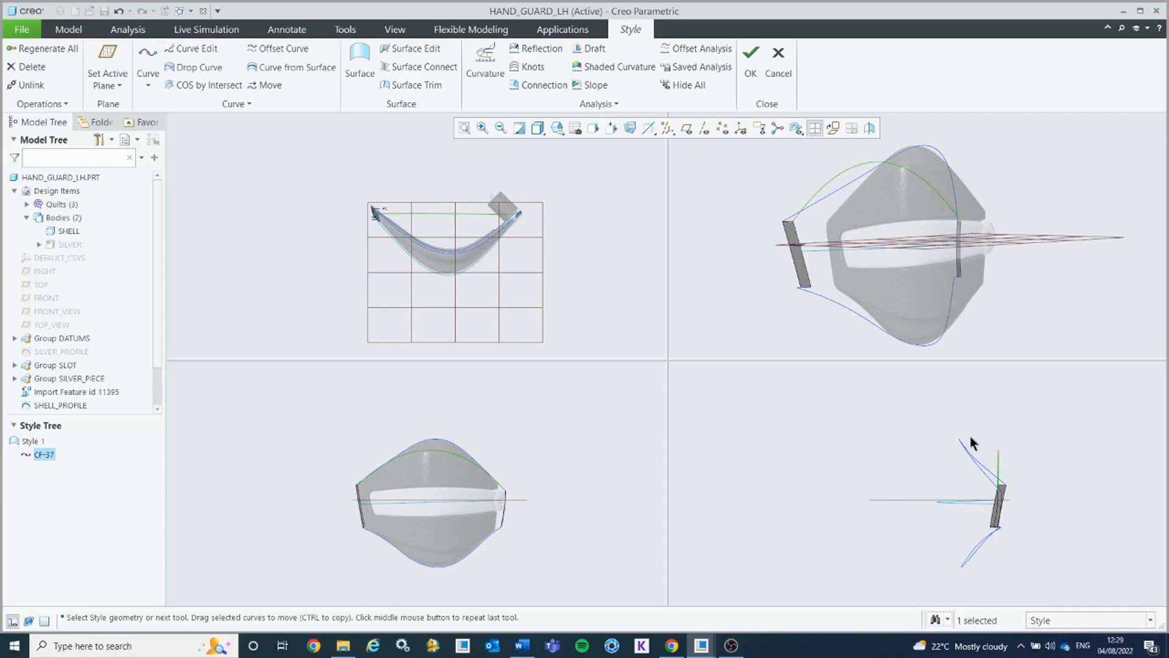
scroll(437, 210, "up", 3)
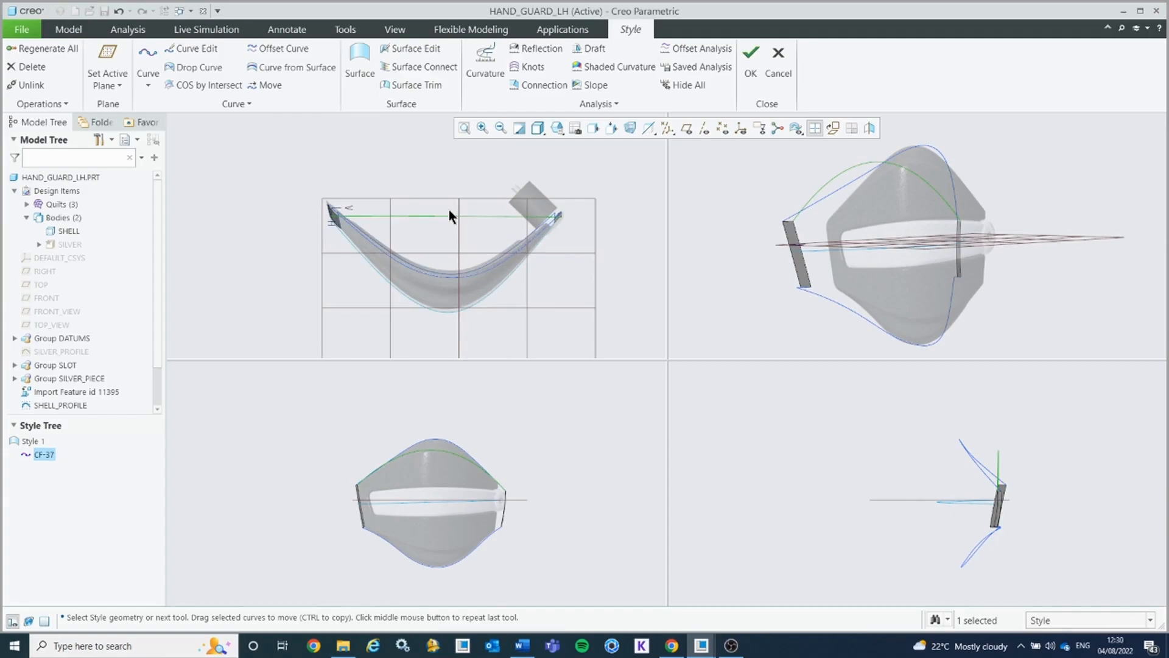
left_click(481, 162)
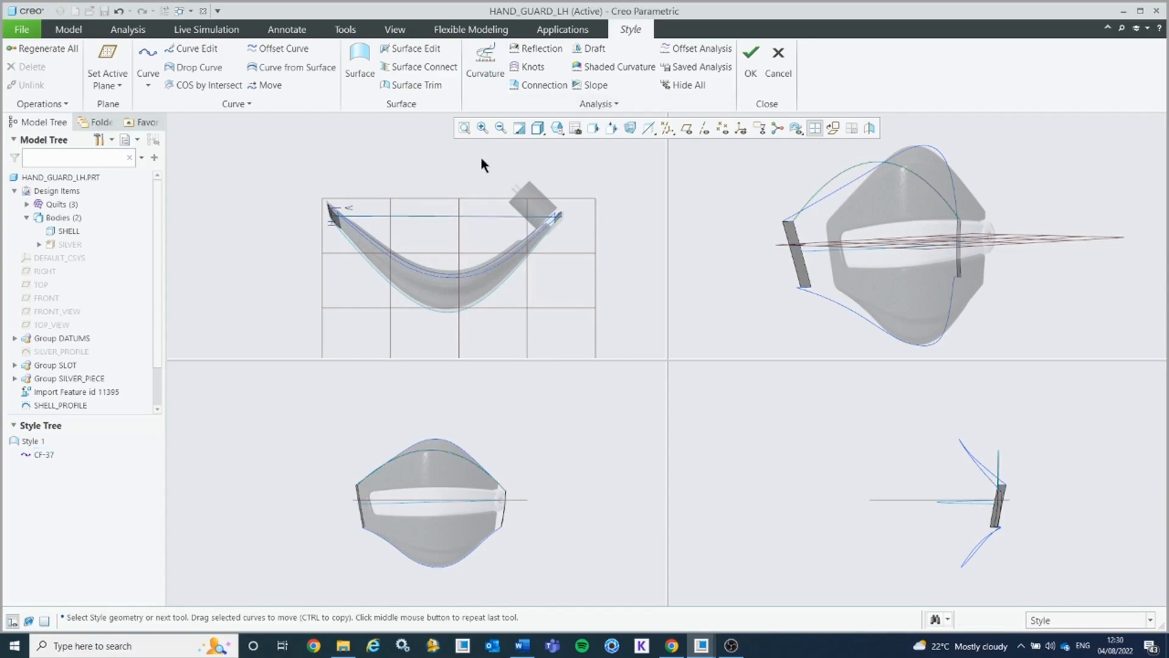
Step: Run a quick curvature analysis on the new style curve with the plot scale set to 80
left_click(489, 60)
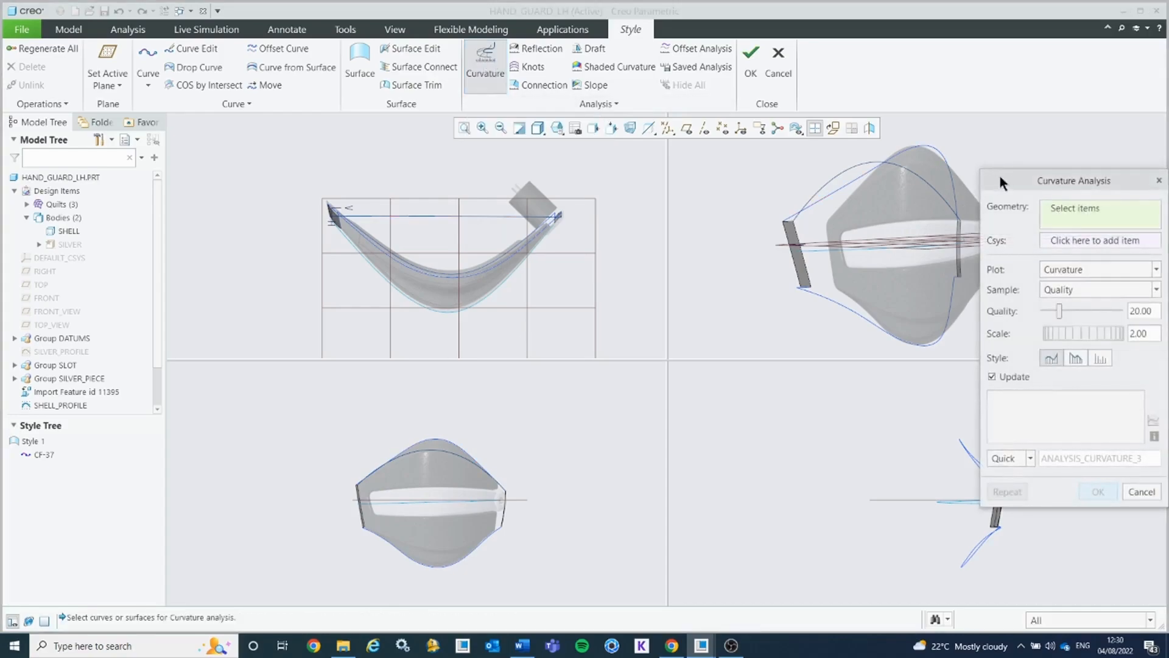
left_click_drag(992, 164, 911, 160)
left_click(436, 216)
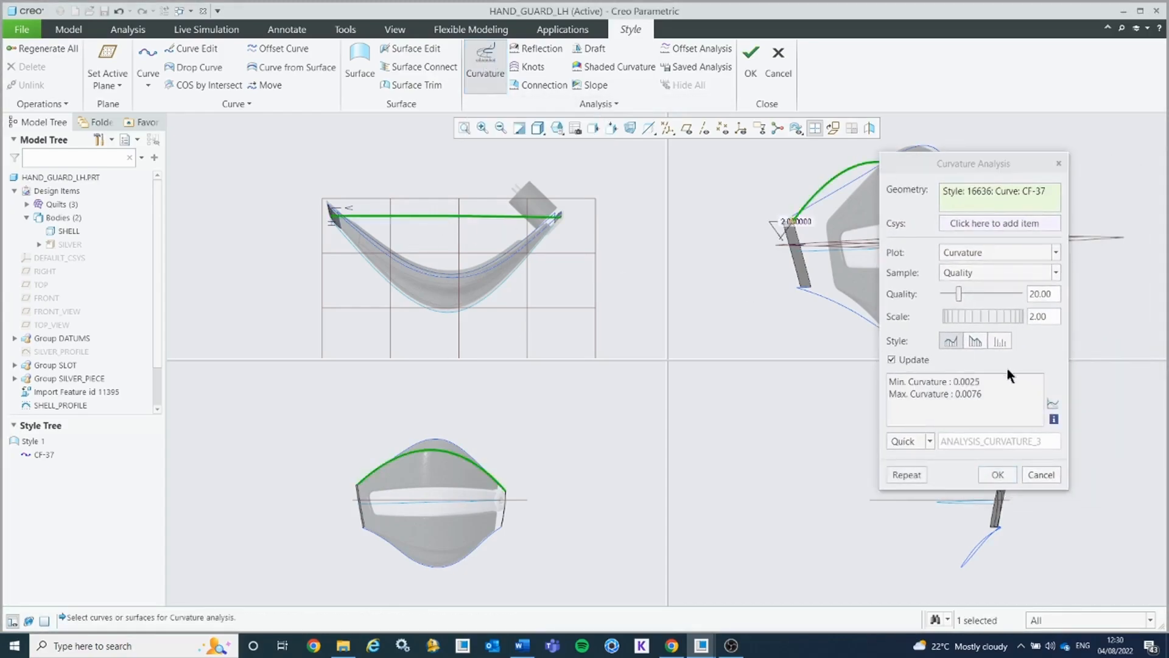
left_click_drag(1052, 318, 1021, 318)
type("80")
key("Return")
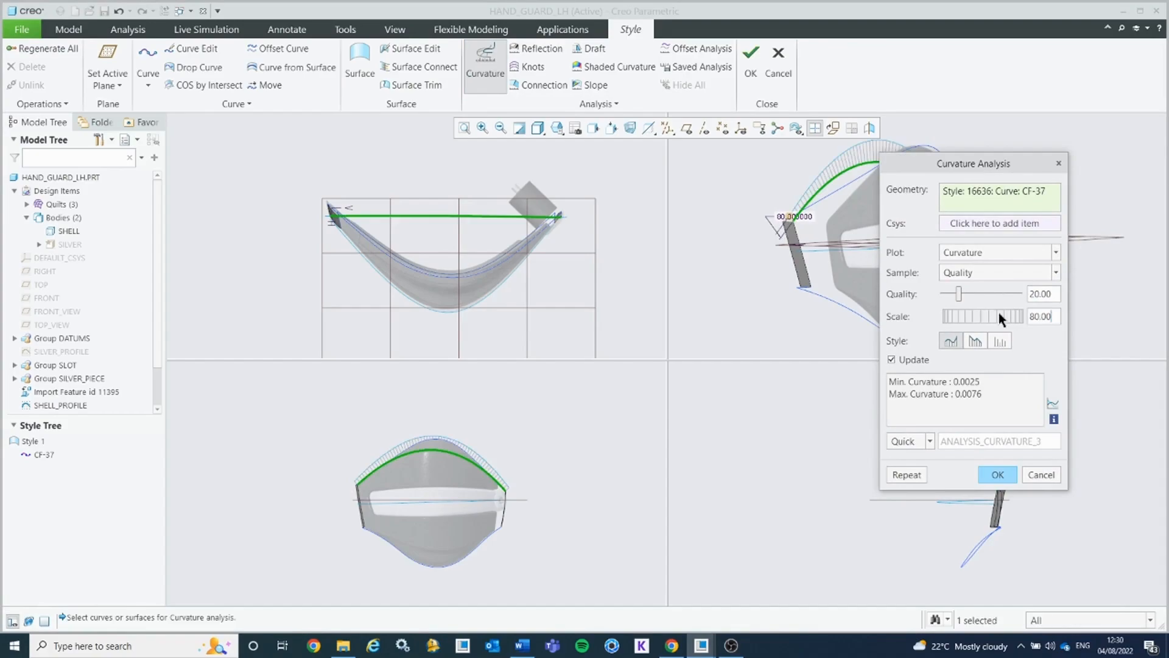
left_click(1011, 472)
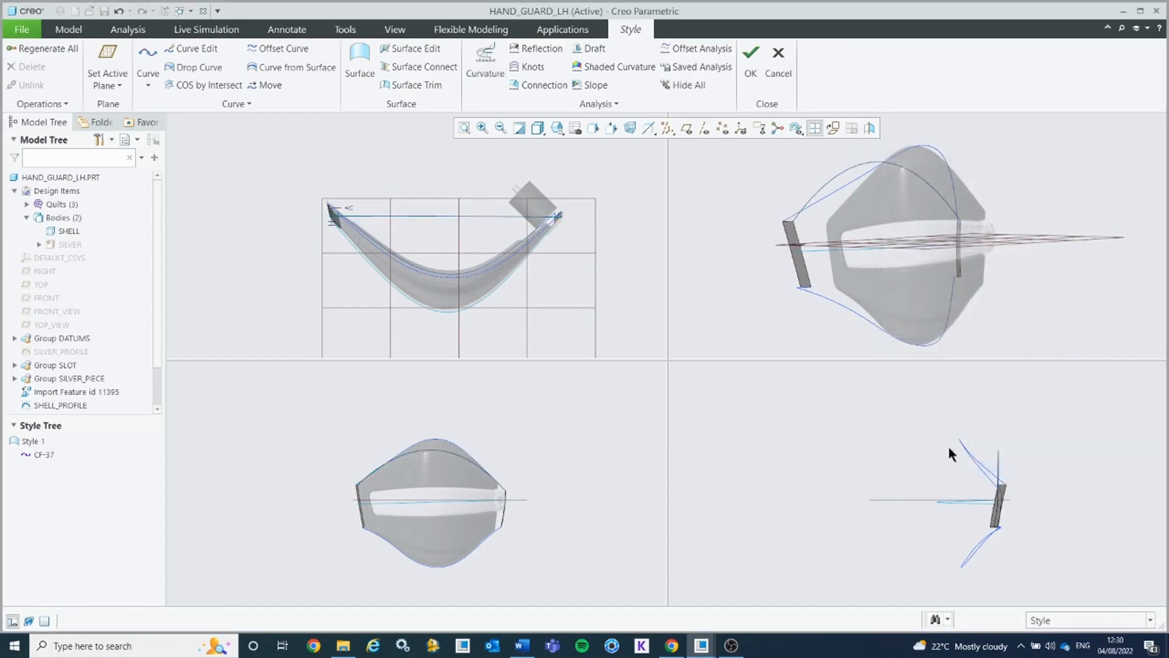
Step: Repeat the curvature analysis on the style curve and examine its comb in the front view
left_click(485, 64)
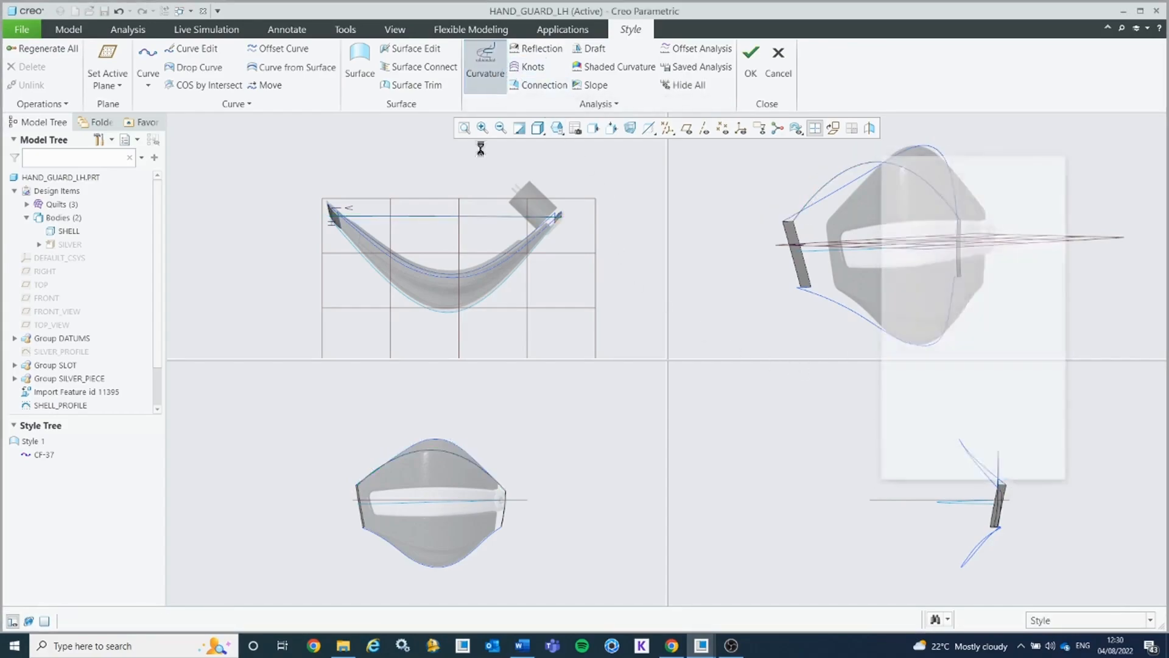
left_click(472, 216)
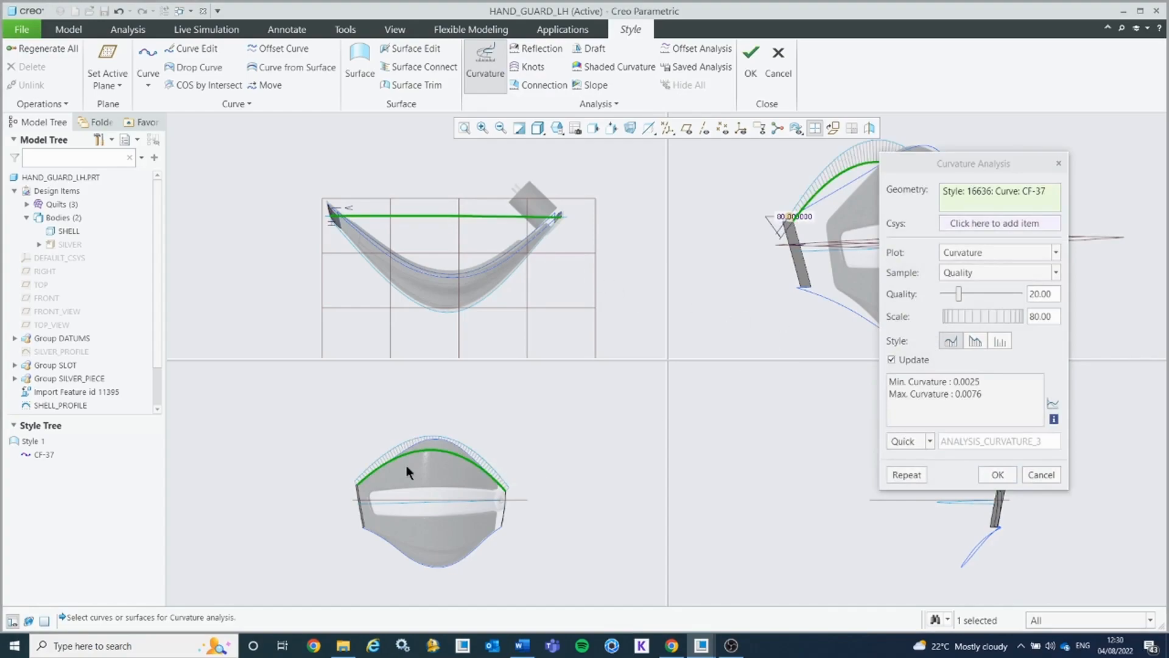
scroll(406, 466, "up", 3)
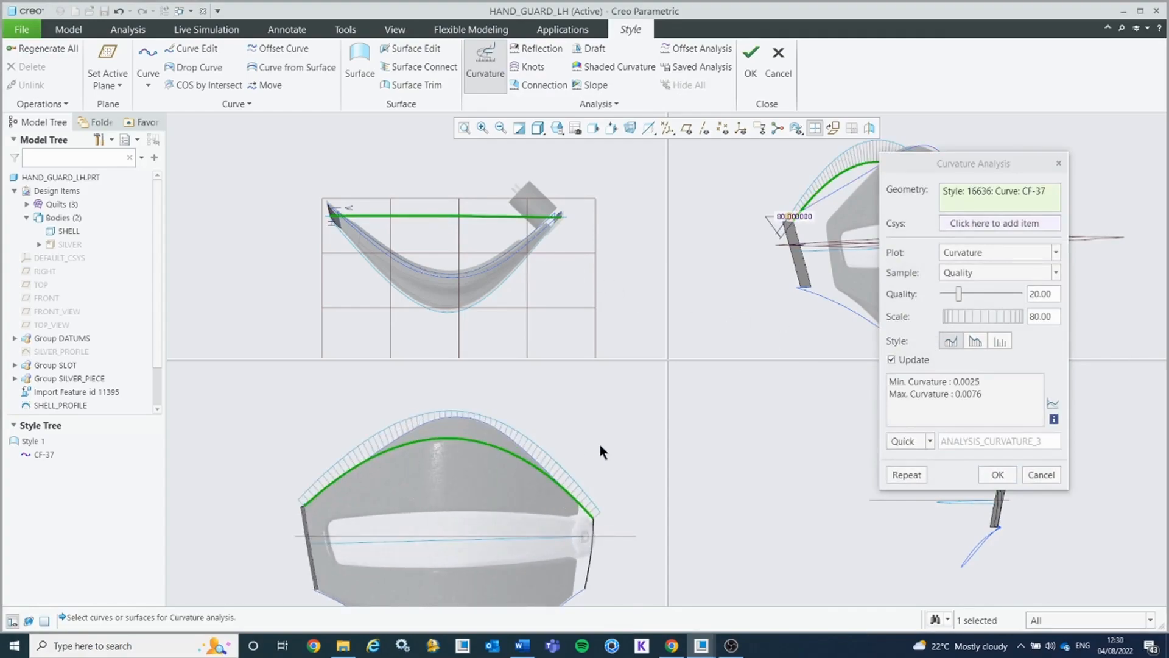
left_click(999, 472)
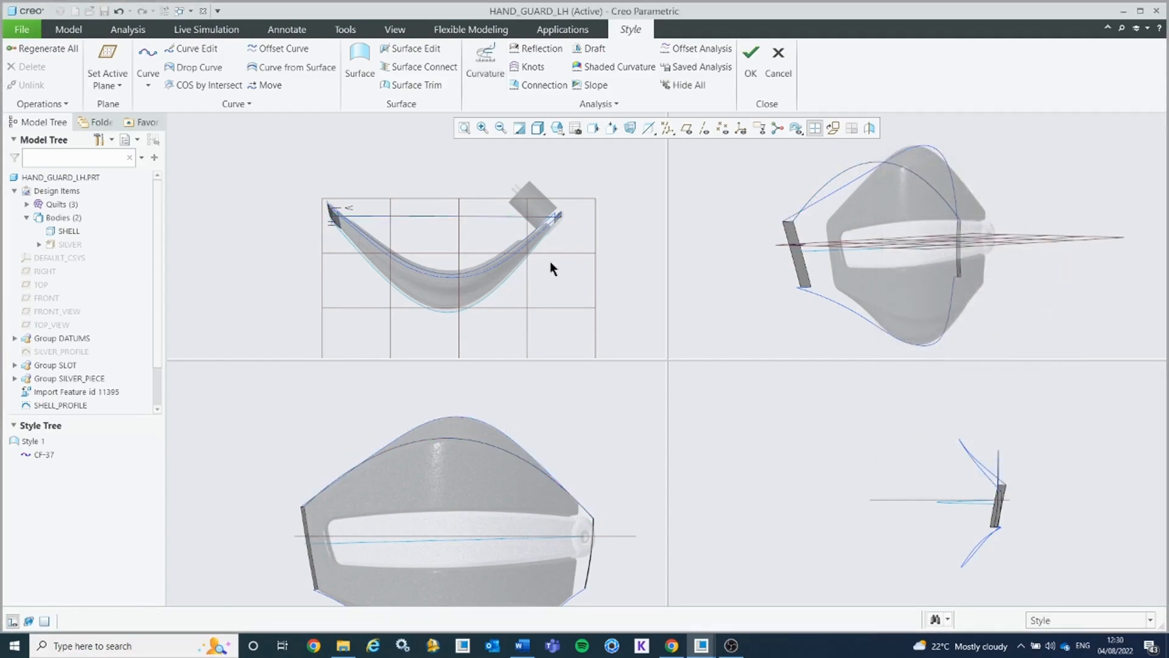
Step: Edit the style curve in an enlarged top view, moving its middle point out to the shell's outer edge on the top image
scroll(521, 281, "down", 1)
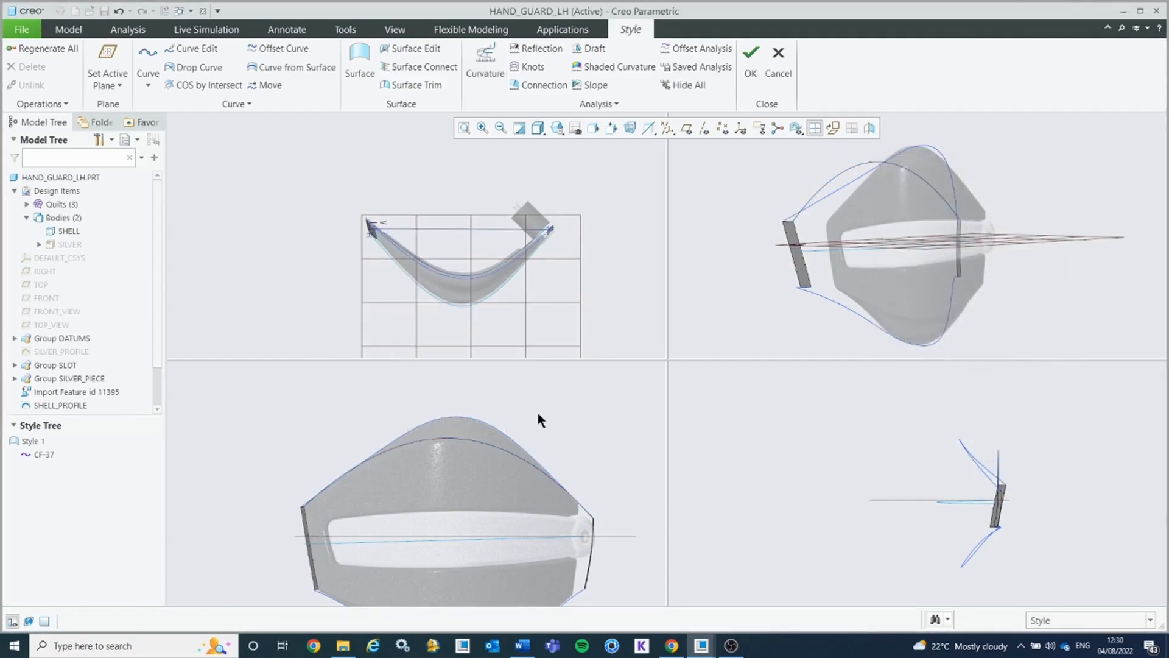
left_click(201, 49)
left_click(470, 228)
scroll(472, 231, "up", 5)
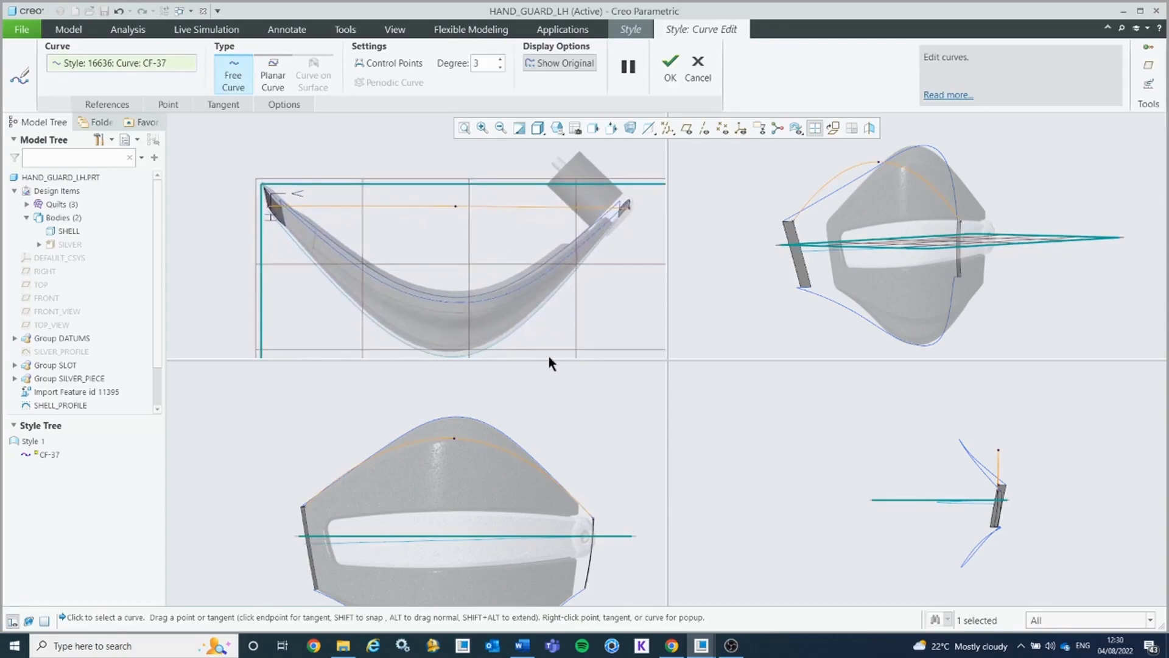
left_click_drag(667, 359, 670, 407)
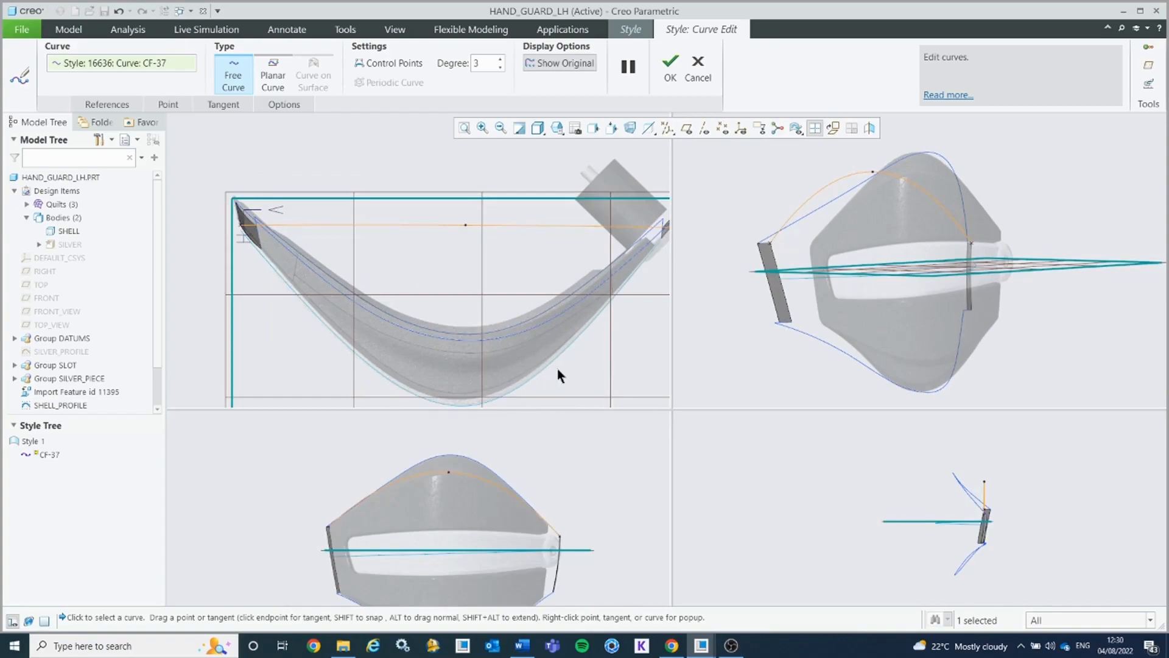
middle_click_drag(502, 308, 485, 290, "shift")
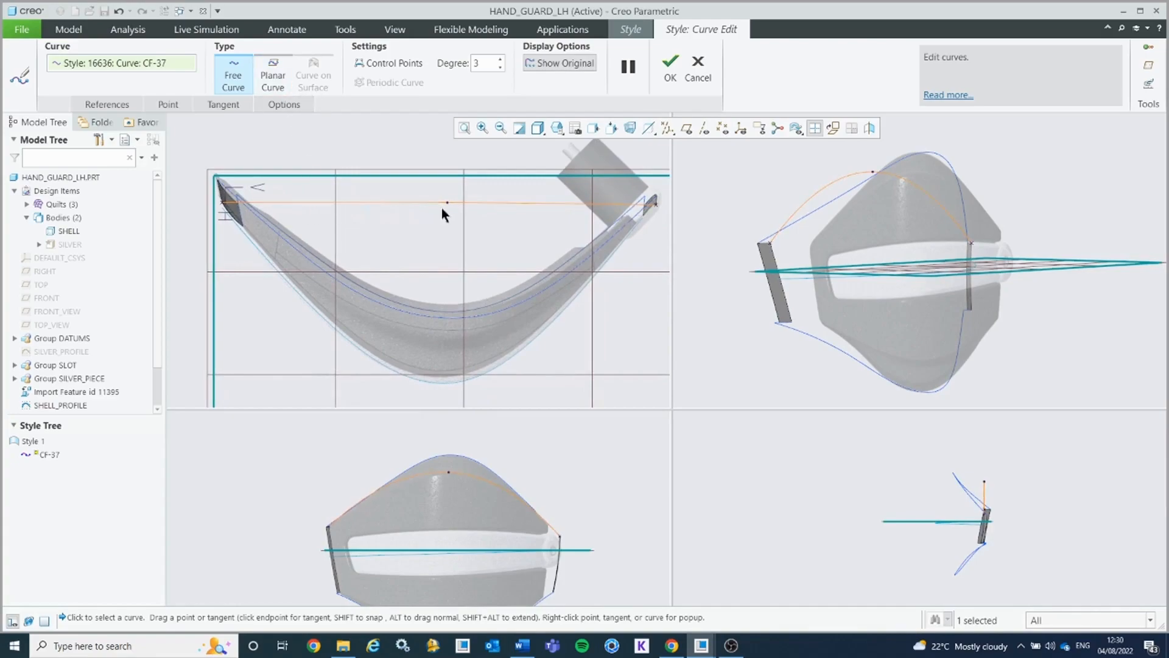
left_click_drag(448, 203, 445, 375)
Step: Add a point on each side of the curve's middle point and adjust them to follow the reference images in top and front views
right_click(313, 316)
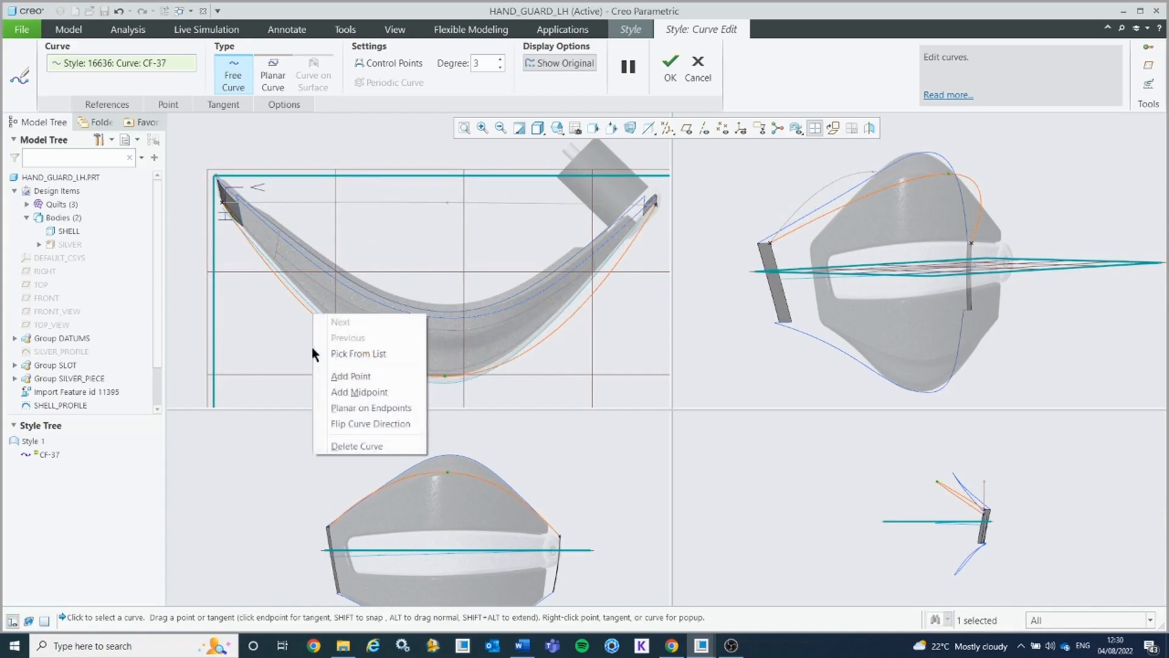
left_click(344, 375)
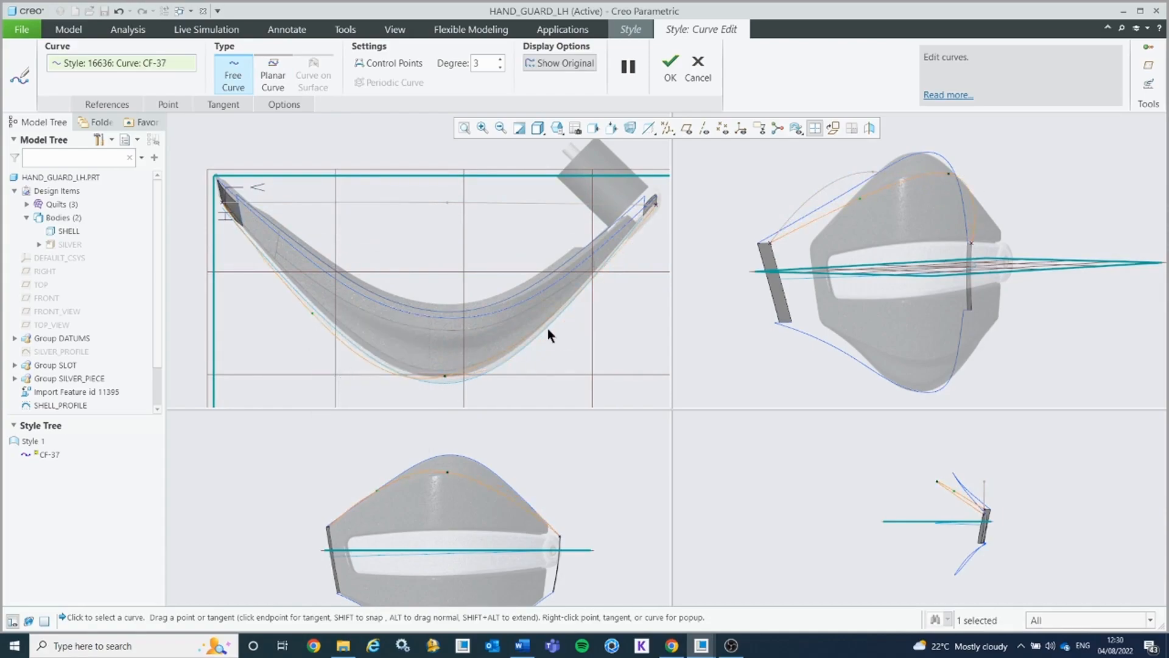
left_click(592, 368)
left_click_drag(314, 312, 322, 308)
scroll(449, 488, "up", 2)
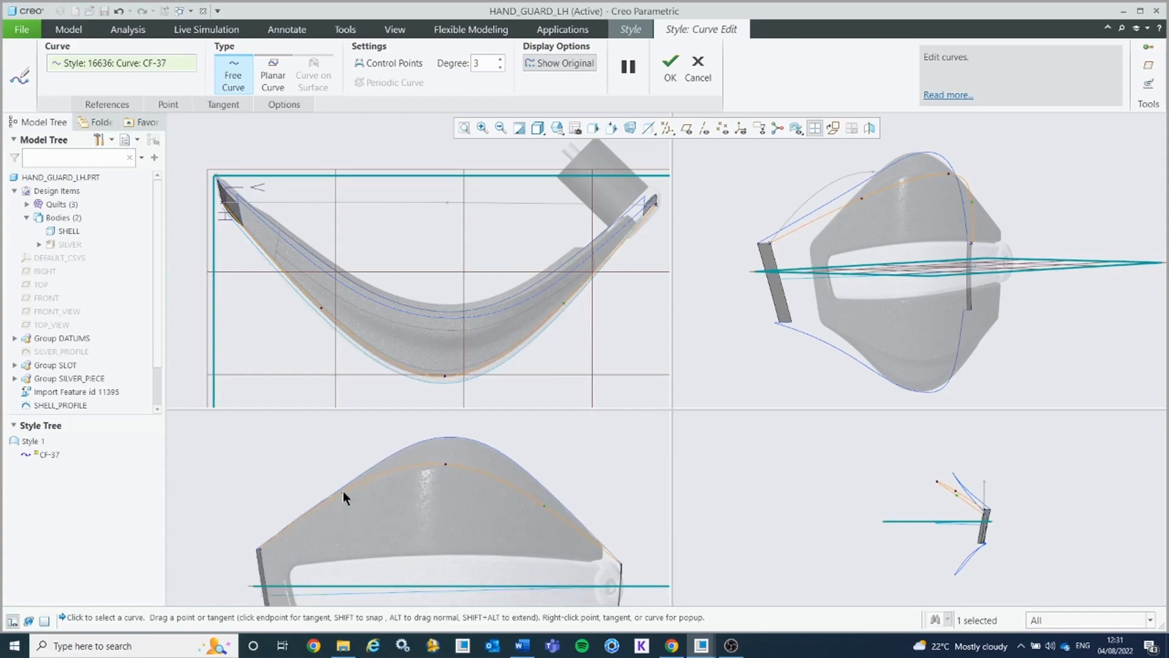
left_click_drag(345, 495, 349, 495)
left_click_drag(548, 508, 543, 503)
Step: Display the curvature comb on the edited curve, check its smoothness in top and front views, and accept the curve edit
left_click(1150, 85)
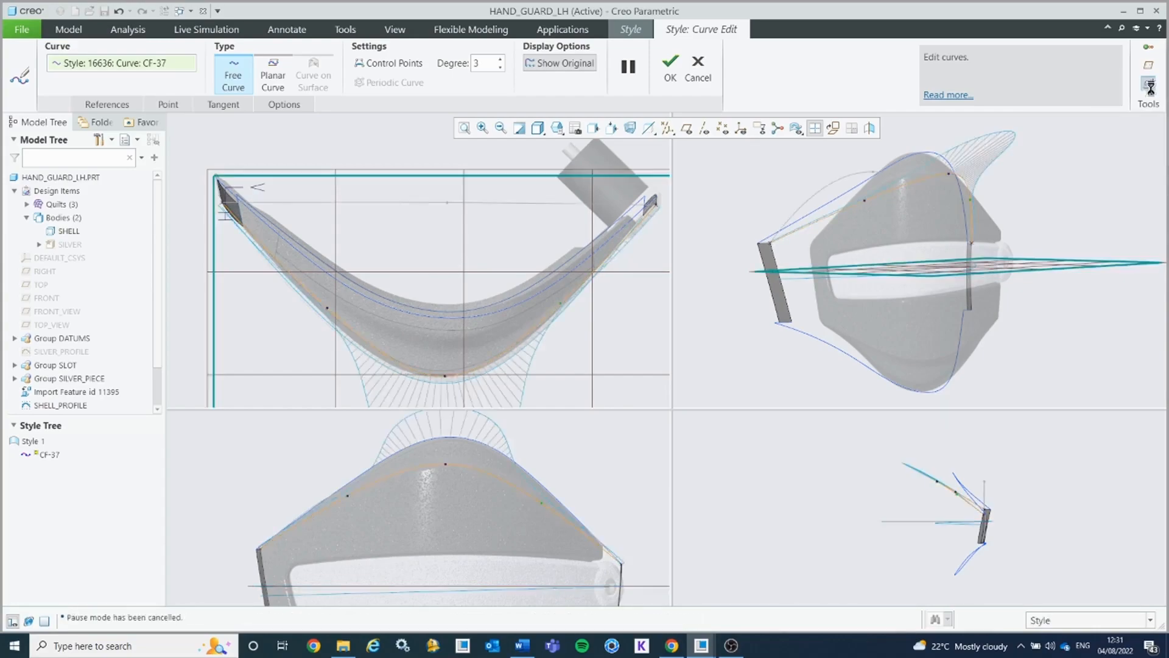
middle_click_drag(530, 306, 527, 235, "shift")
scroll(529, 262, "up", 1)
middle_click_drag(537, 275, 528, 276, "shift")
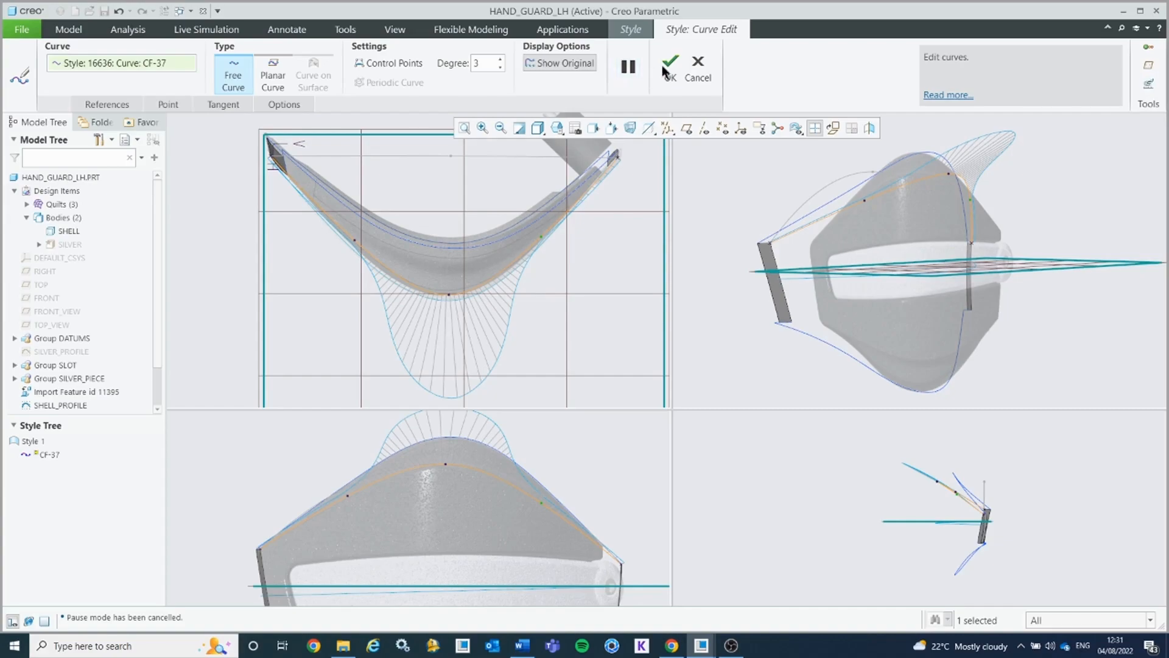
middle_click_drag(462, 571, 466, 547, "shift")
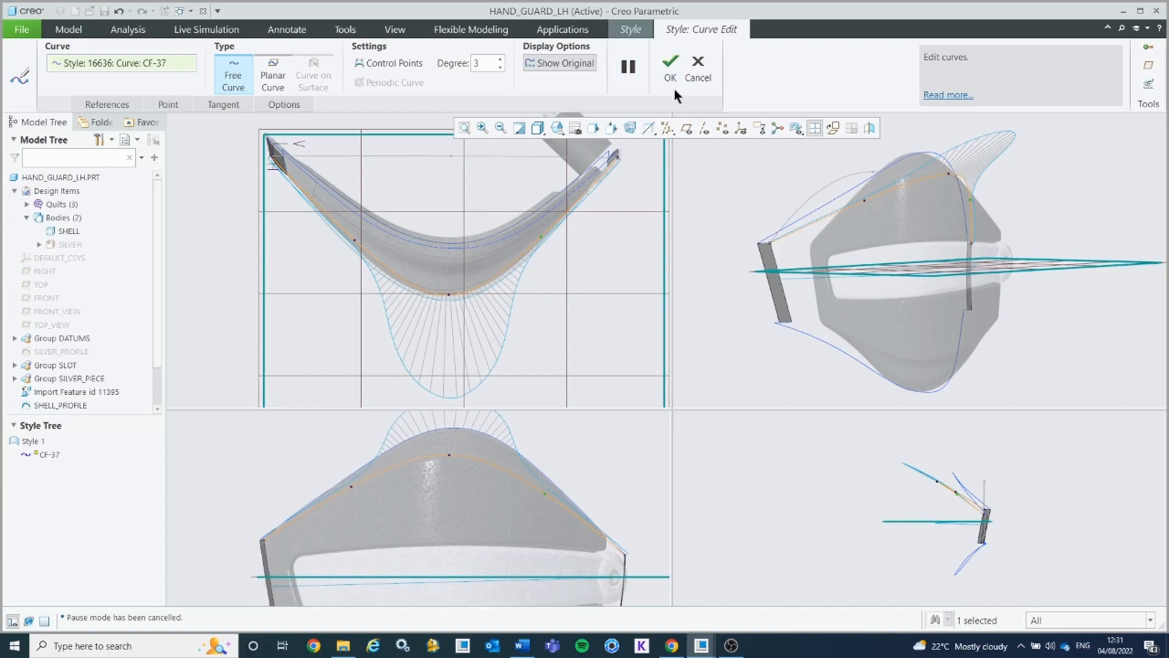
left_click(670, 66)
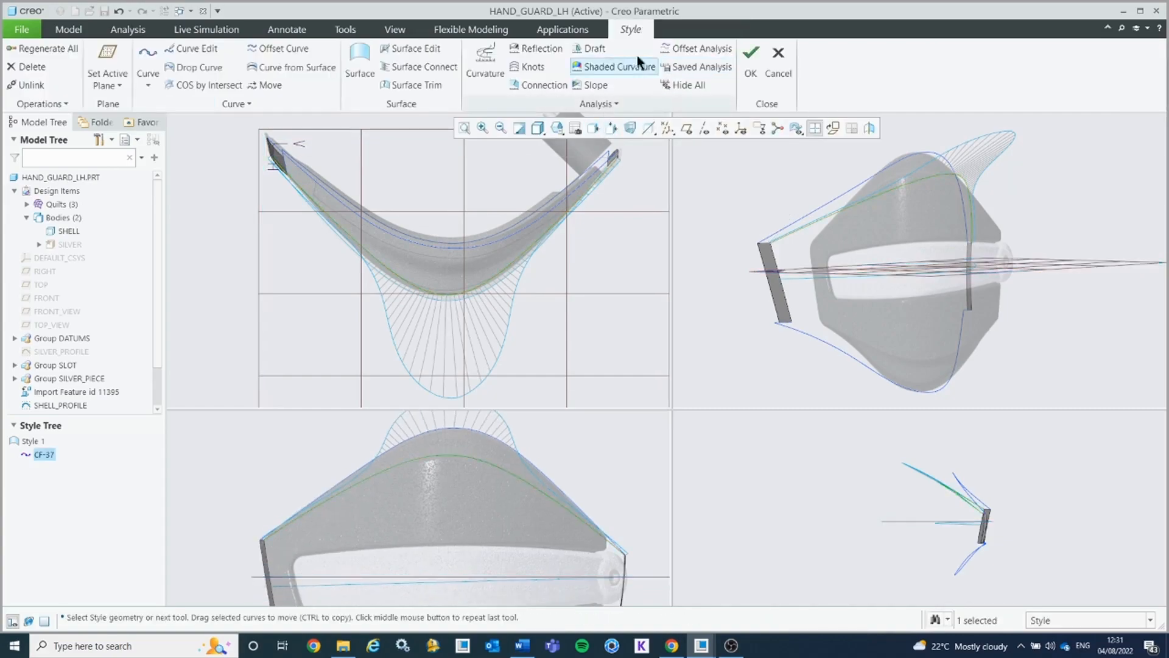
Step: Hide all curvature analyses and return to a single 3D view of the shell curves
left_click(667, 84)
scroll(467, 302, "down", 2)
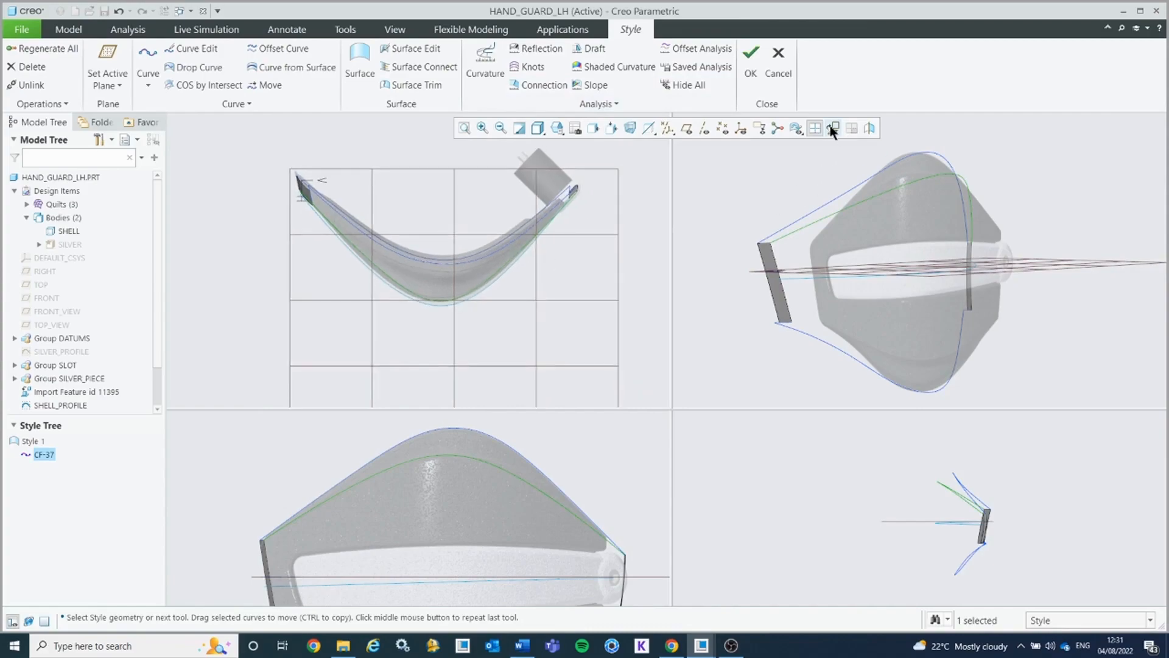
left_click(814, 127)
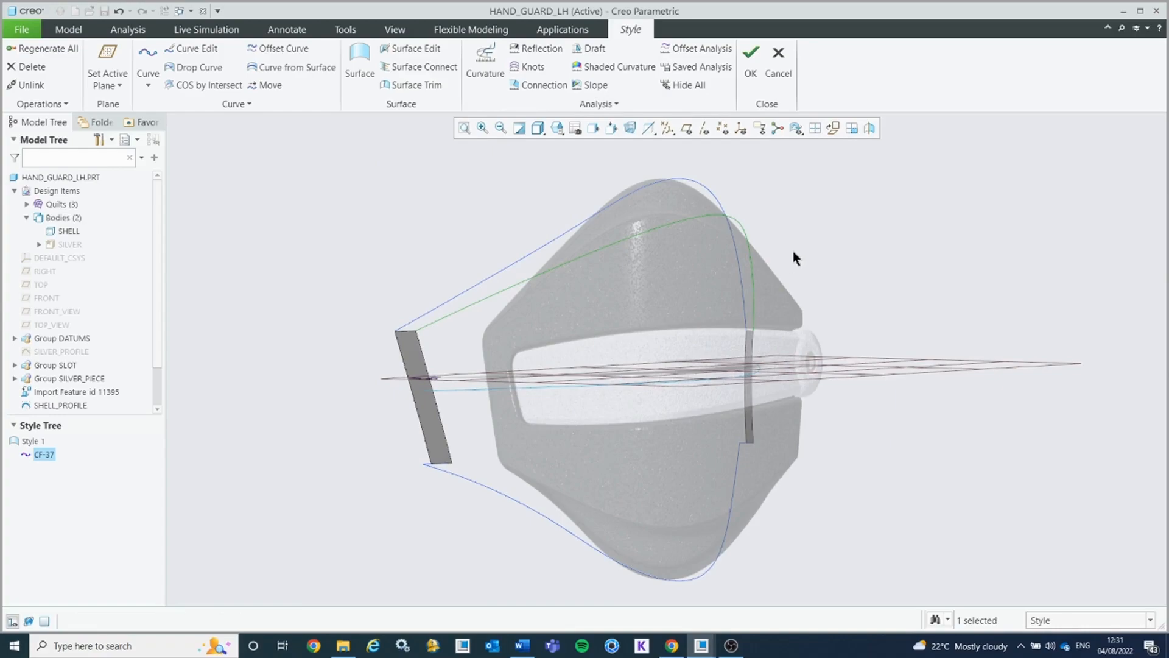
middle_click_drag(784, 254, 786, 193)
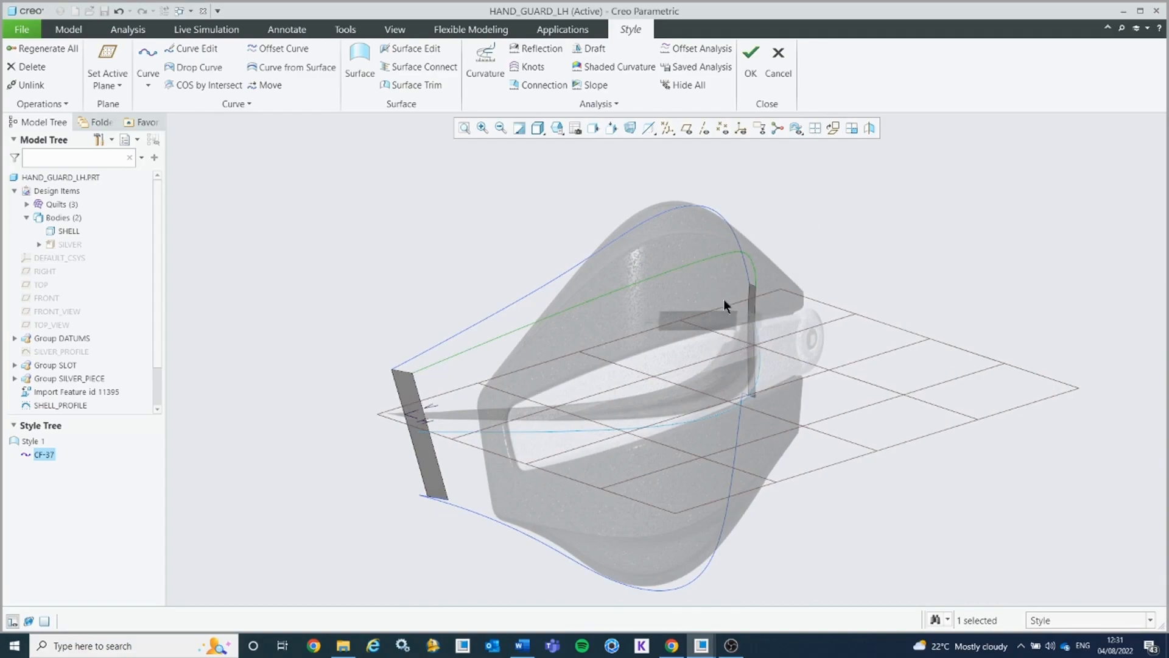
Step: In the front view, create a free curve from the lower corner of one end surface through a middle point to the lower corner of the other
left_click(864, 239)
middle_click_drag(674, 376, 605, 175)
left_click(593, 128)
left_click(47, 298)
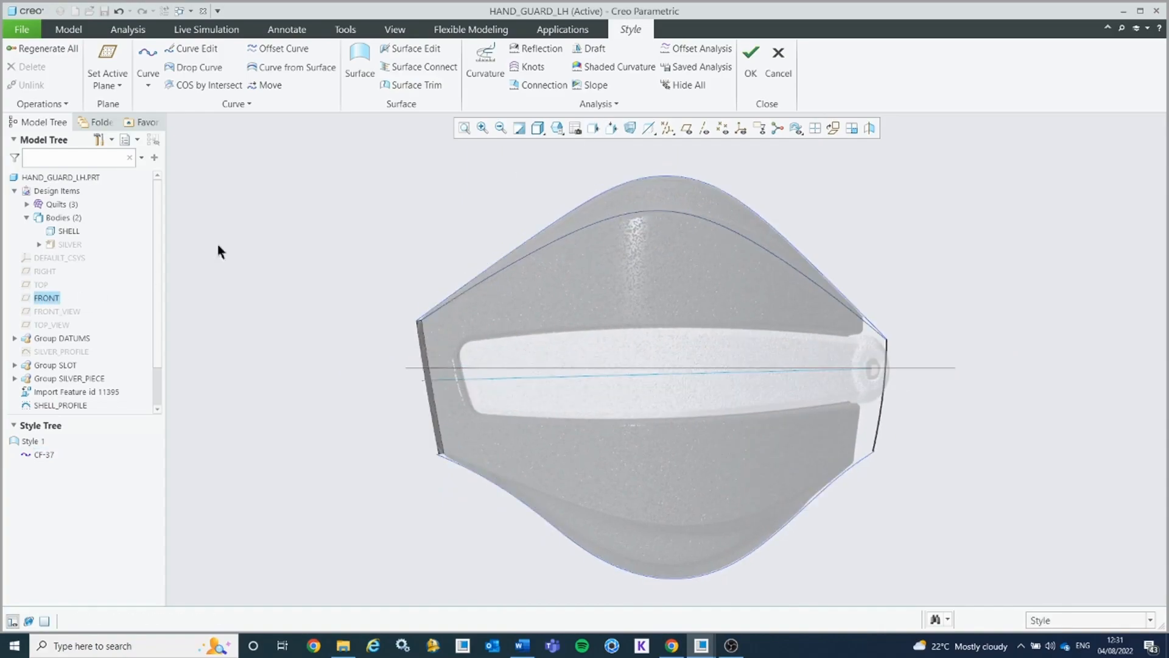
left_click(148, 52)
scroll(448, 451, "up", 5)
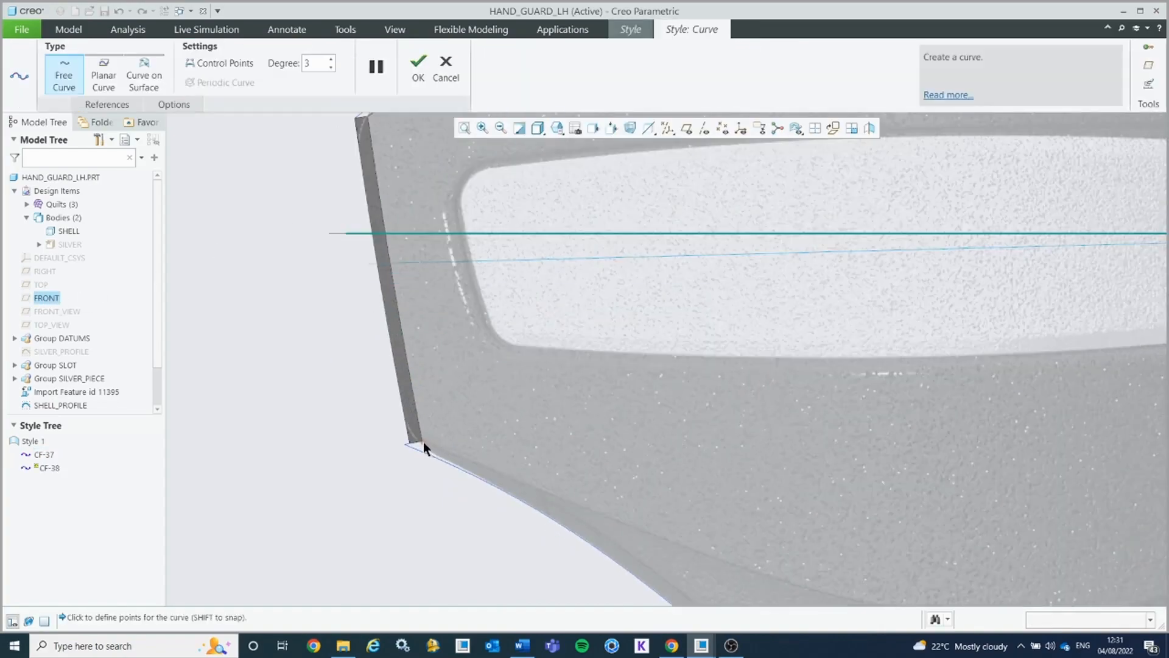
left_click(423, 441)
scroll(597, 494, "down", 5)
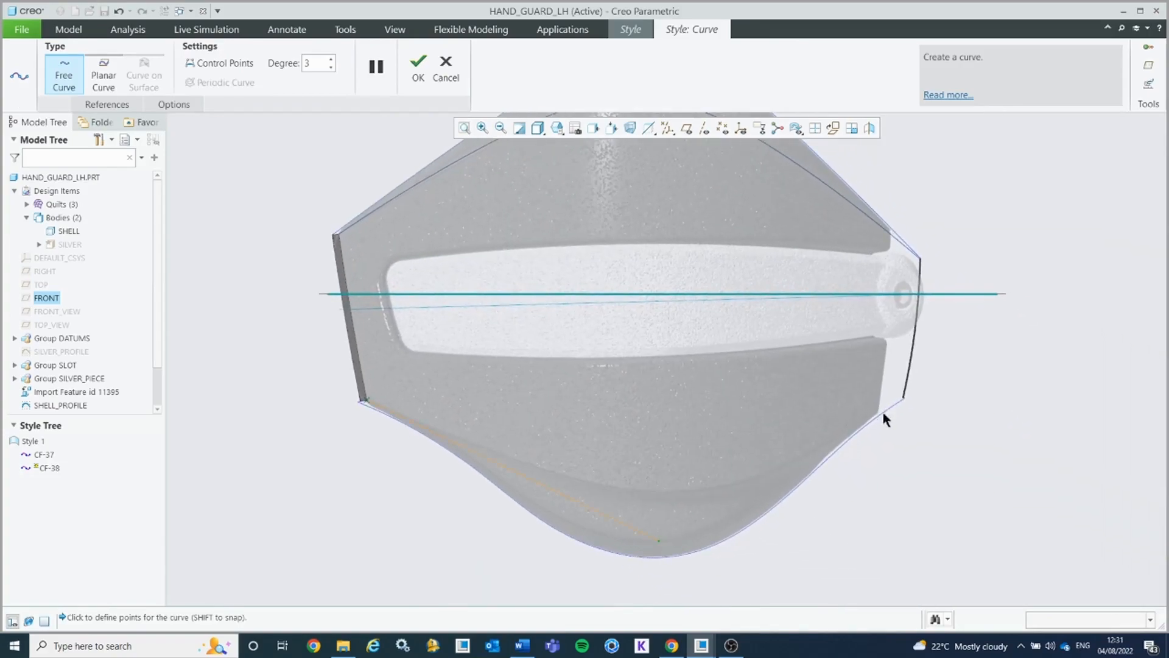
scroll(885, 411, "up", 5)
left_click(911, 401)
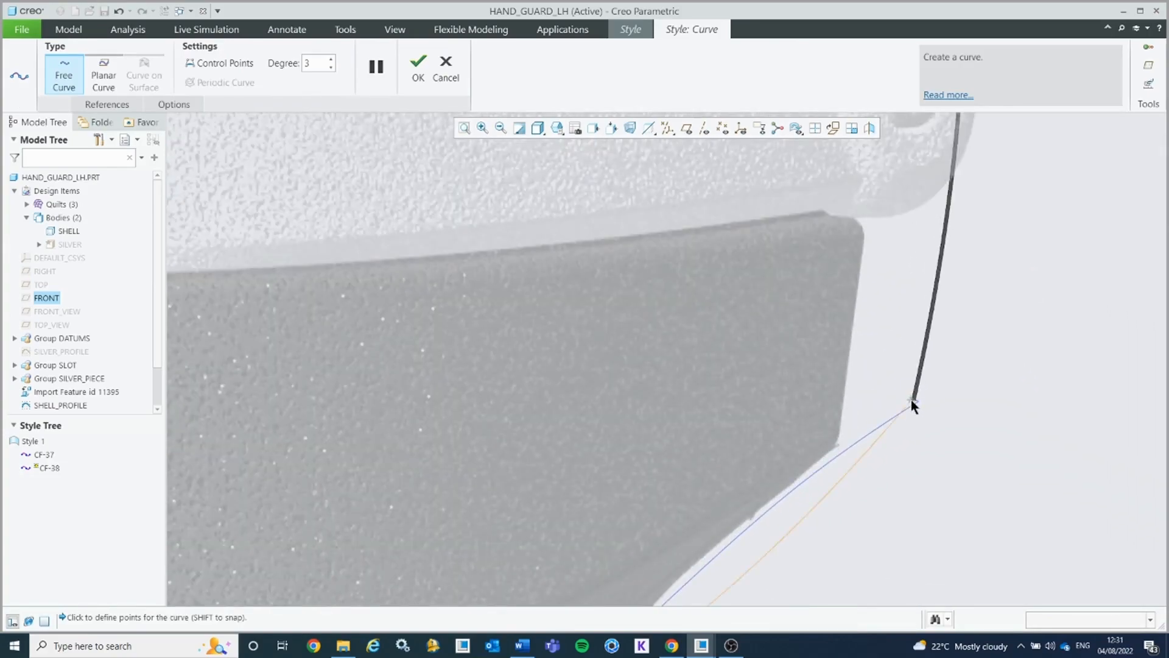
scroll(809, 458, "down", 5)
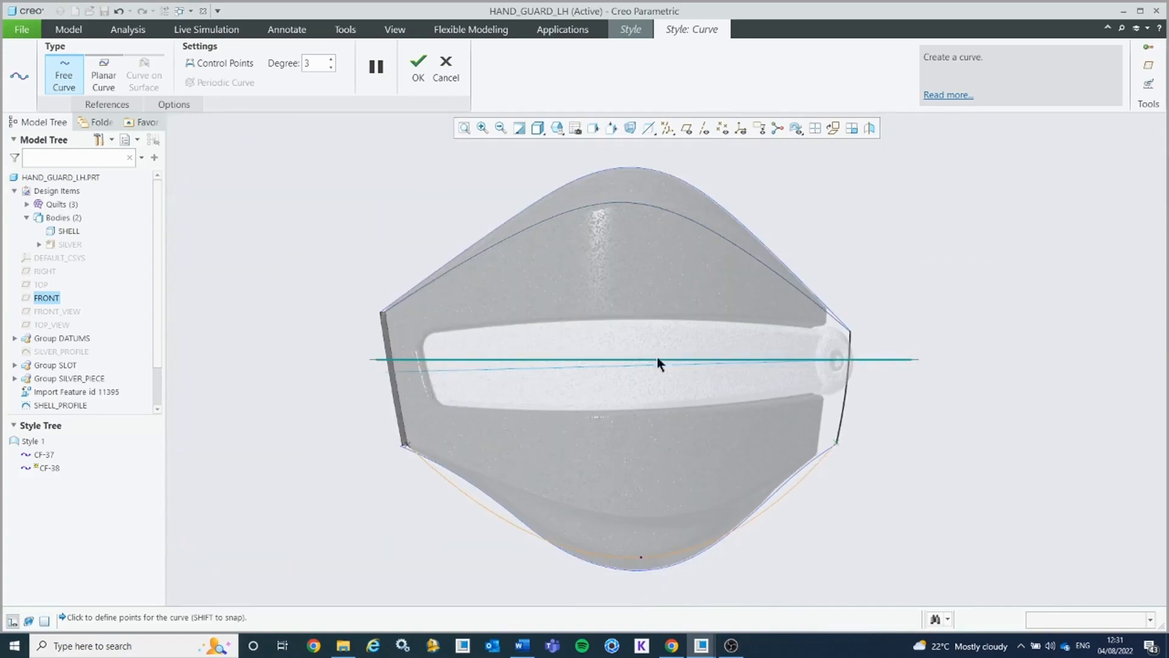
left_click(418, 67)
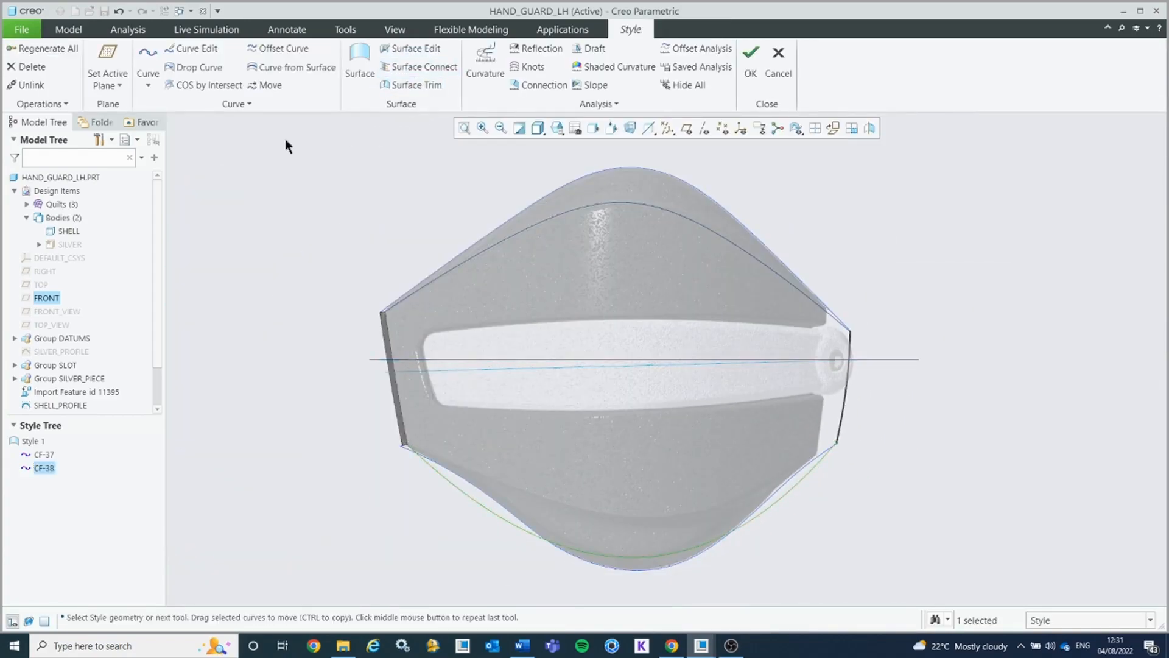
Step: Edit the lower curve, adding a point on each side of its middle point and moving all three to follow the crease in the front image
left_click(209, 47)
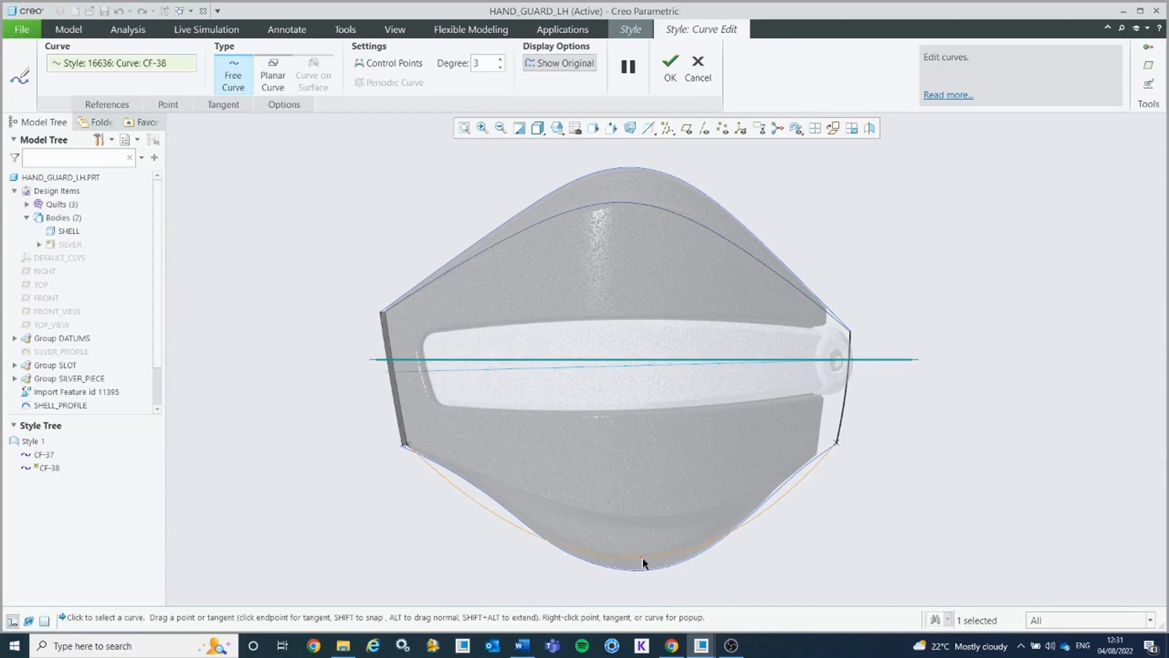
right_click(493, 516)
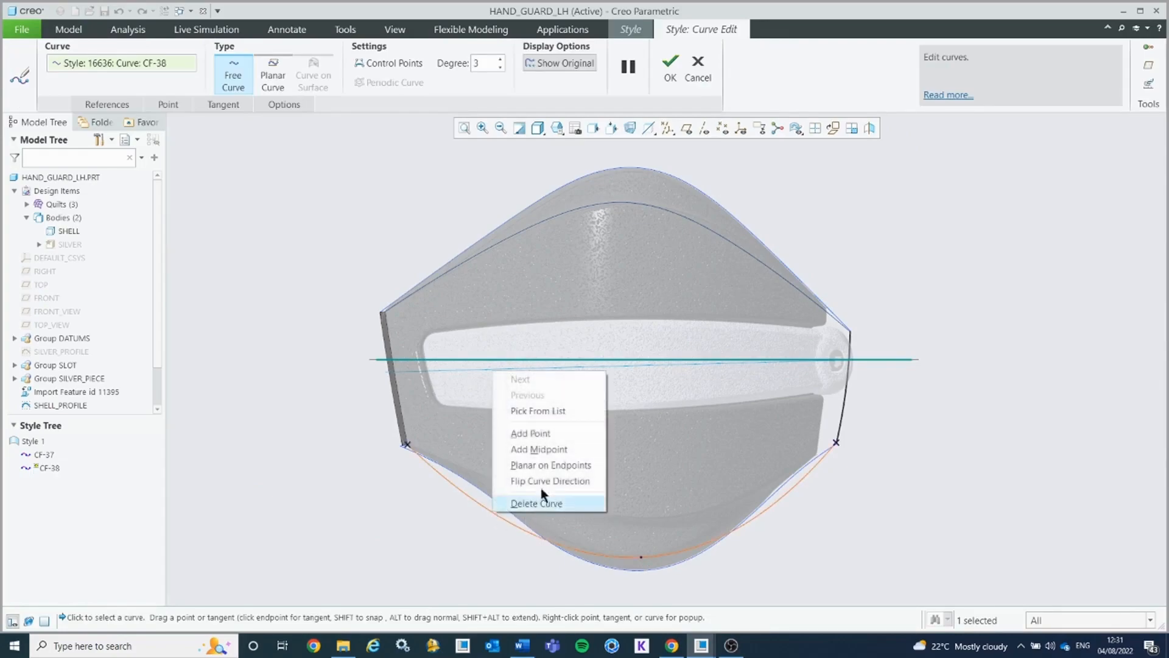
left_click(542, 433)
right_click(763, 511)
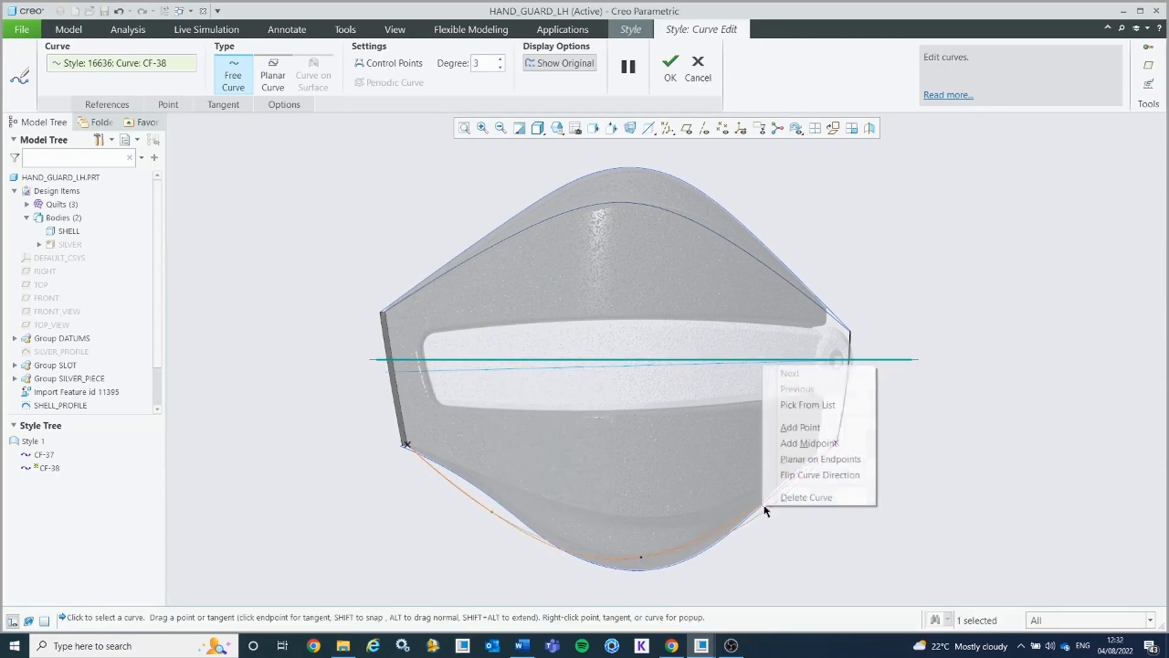
left_click(800, 433)
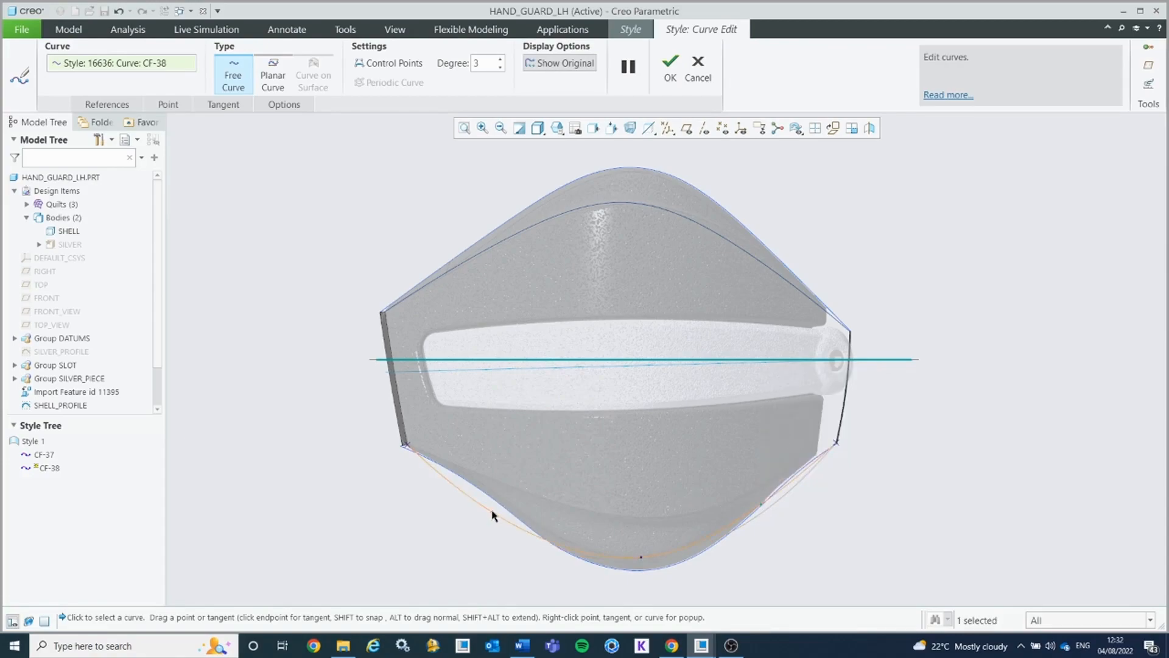
left_click_drag(500, 501, 508, 488)
left_click_drag(641, 556, 636, 522)
left_click_drag(761, 504, 756, 492)
Step: In the four-view layout, move the lower curve's three inner points onto the shell's outer edge in the top view and accept the edit
left_click(815, 128)
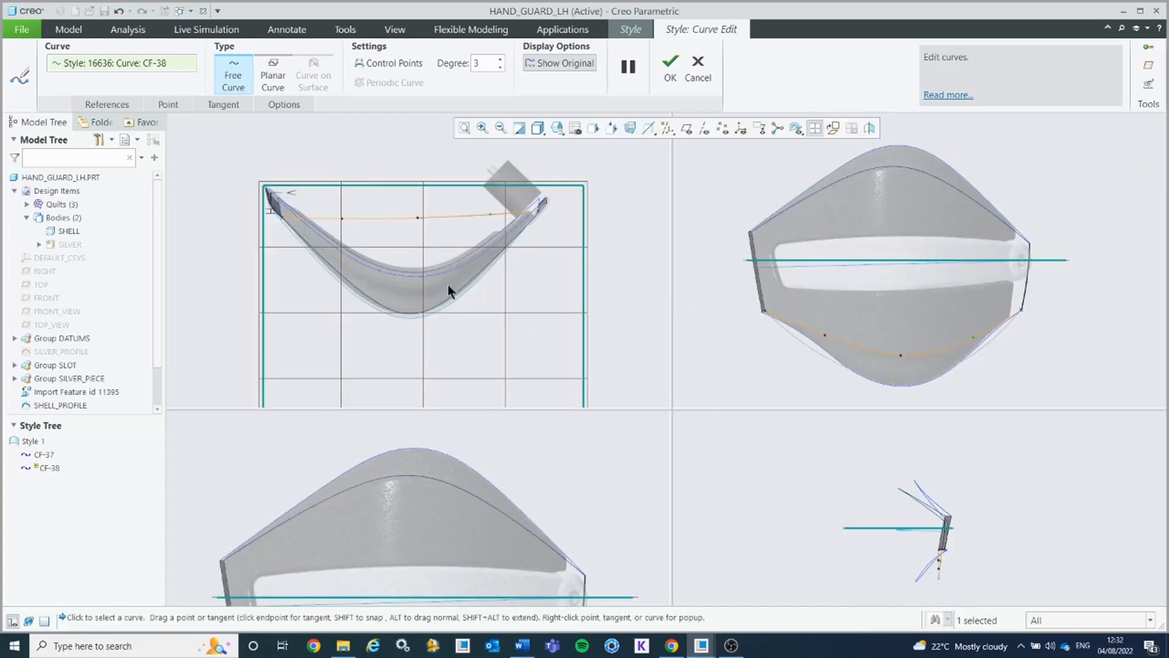
left_click_drag(418, 218, 416, 308)
left_click_drag(339, 217, 336, 274)
left_click_drag(491, 214, 502, 253)
scroll(527, 502, "up", 2)
middle_click_drag(526, 506, 525, 446, "shift")
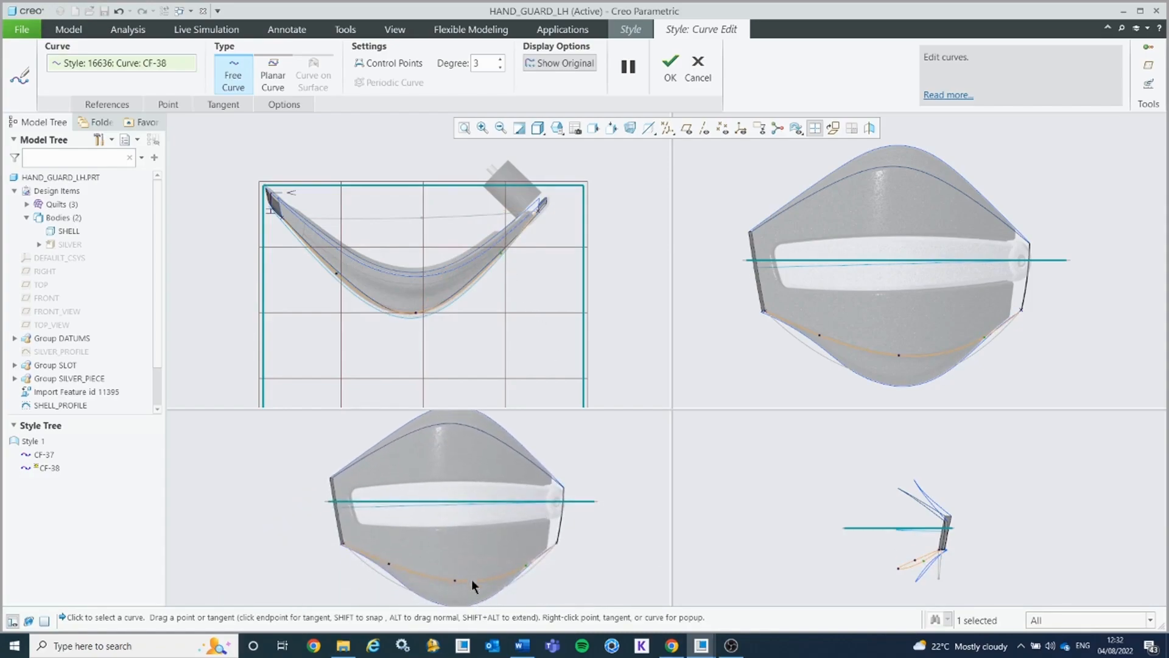
scroll(473, 565, "down", 1)
middle_click_drag(481, 556, 476, 506, "shift")
scroll(468, 532, "down", 2)
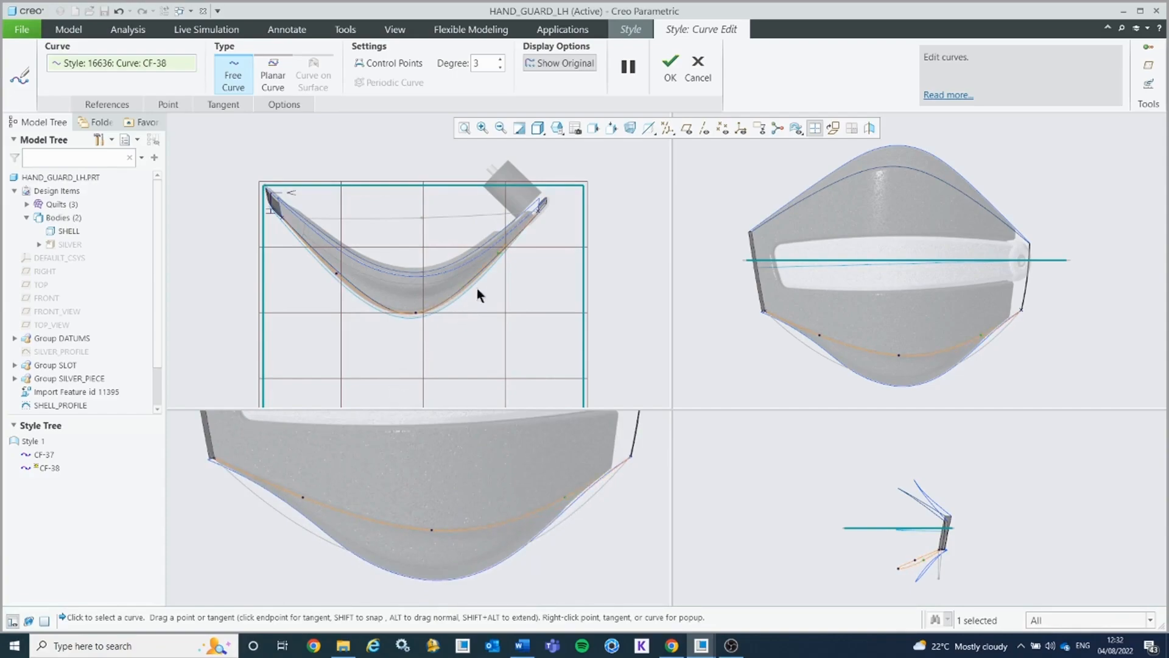
left_click(669, 78)
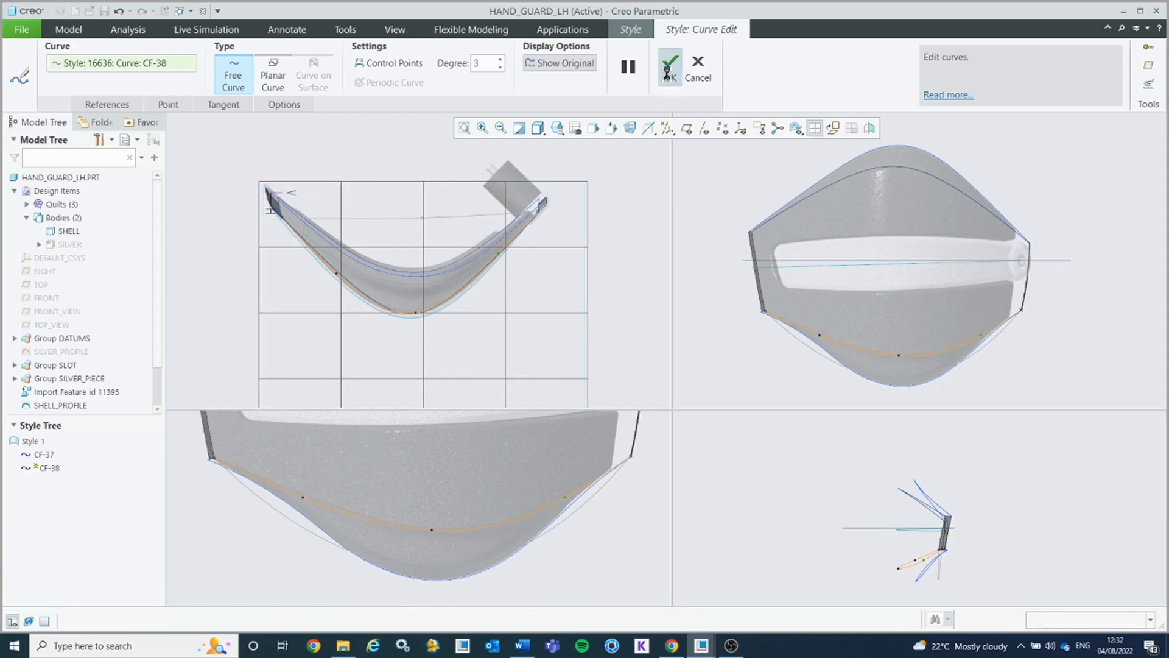
left_click(816, 130)
middle_click_drag(640, 333, 657, 310)
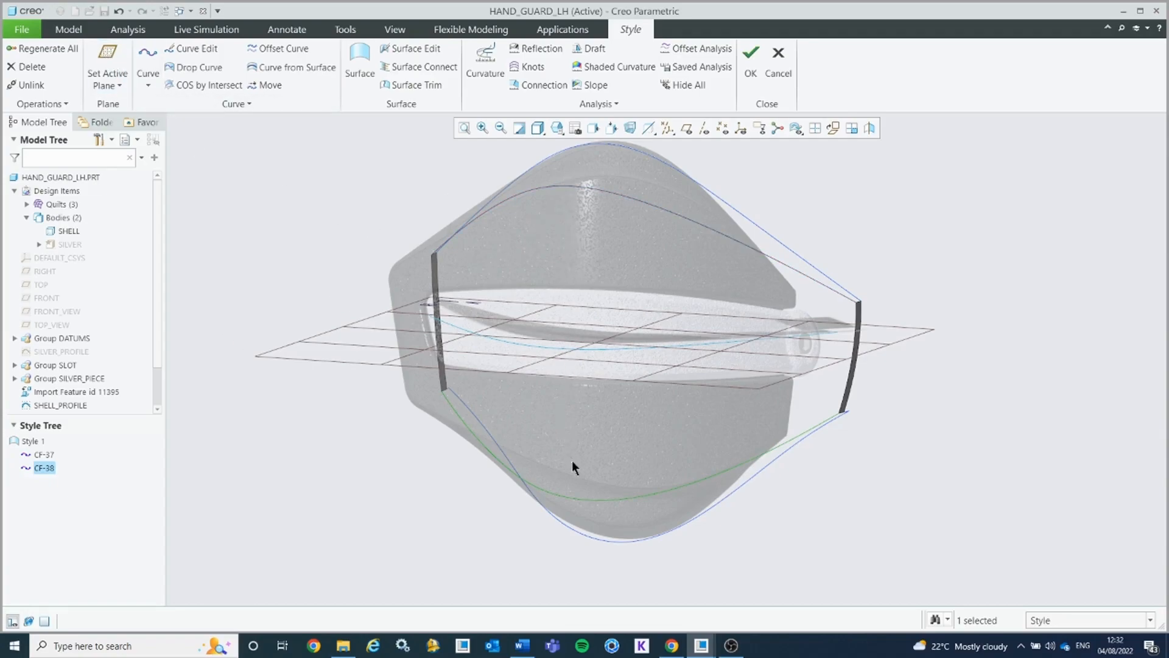
Step: Make the RIGHT plane active and create a planar curve on it through the upper, centre and lower shell curves
left_click(325, 190)
left_click(106, 52)
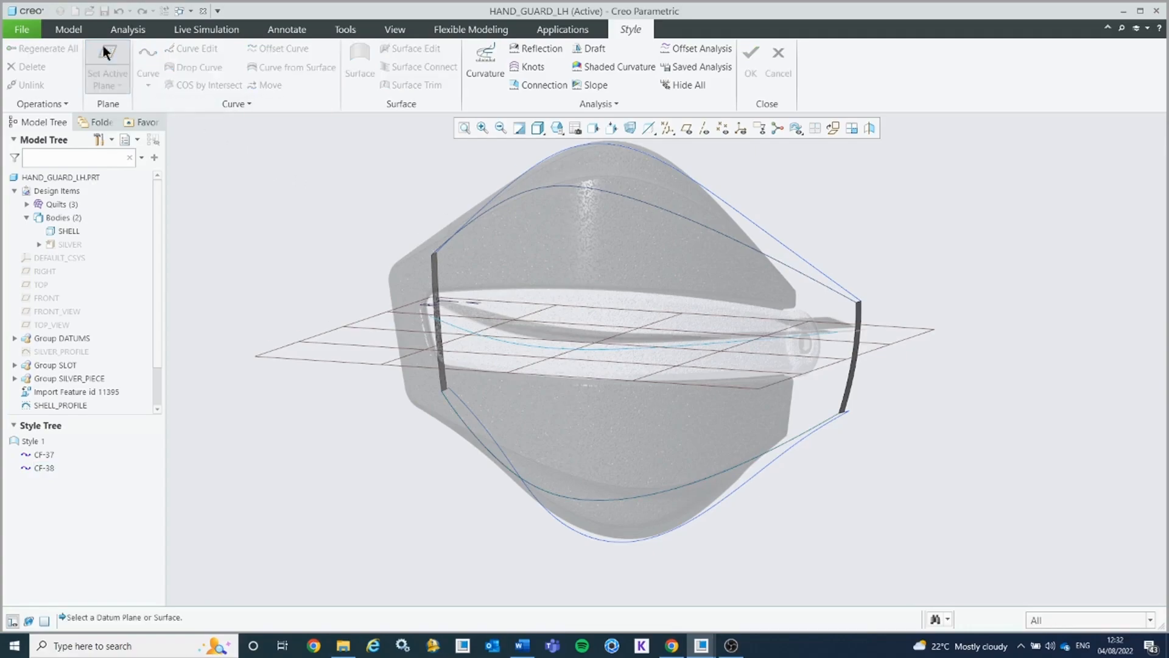
left_click(45, 271)
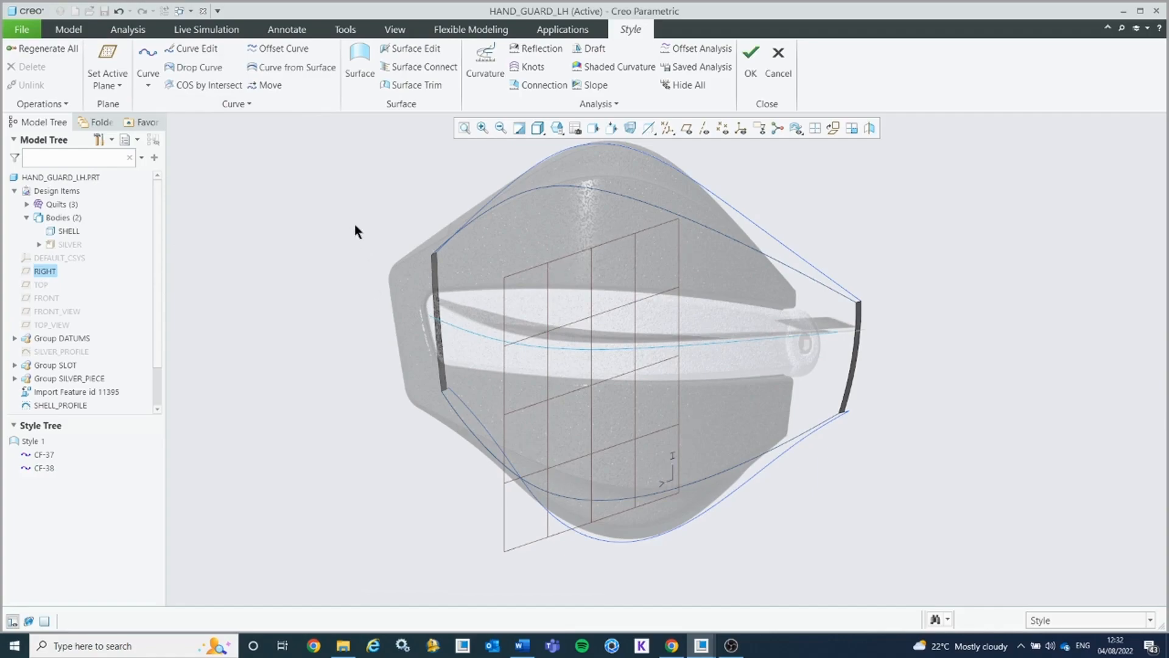
left_click(148, 56)
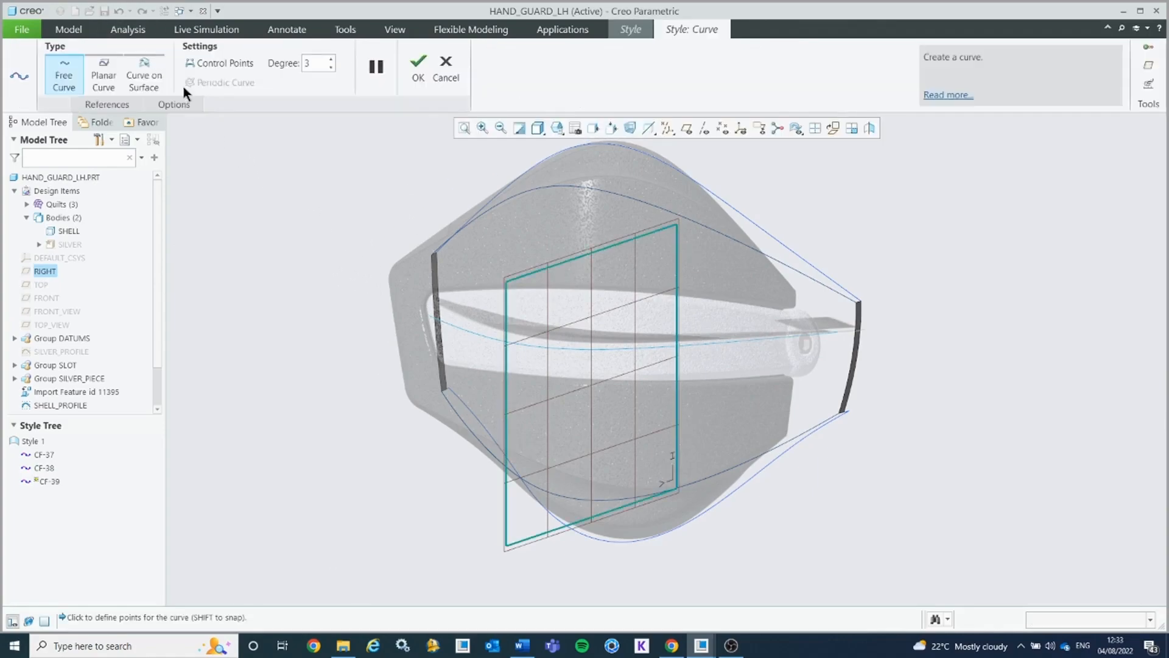
left_click(104, 76)
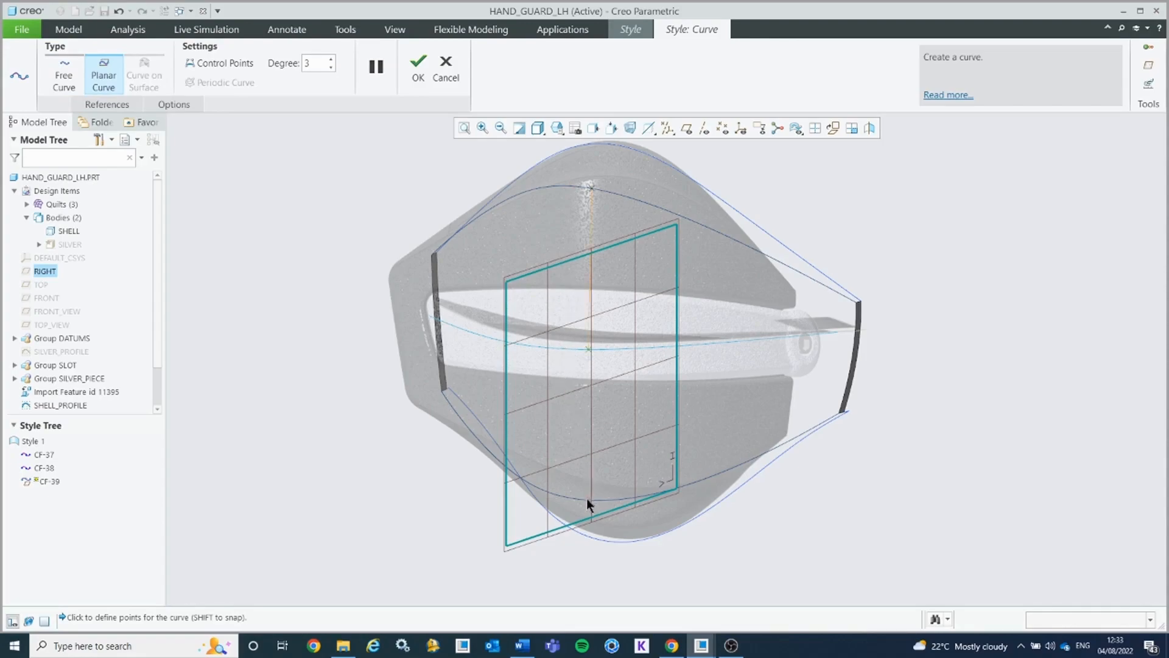
mouse_move(610, 386)
middle_mouse_down()
mouse_move(681, 382)
mouse_move(658, 380)
middle_mouse_up()
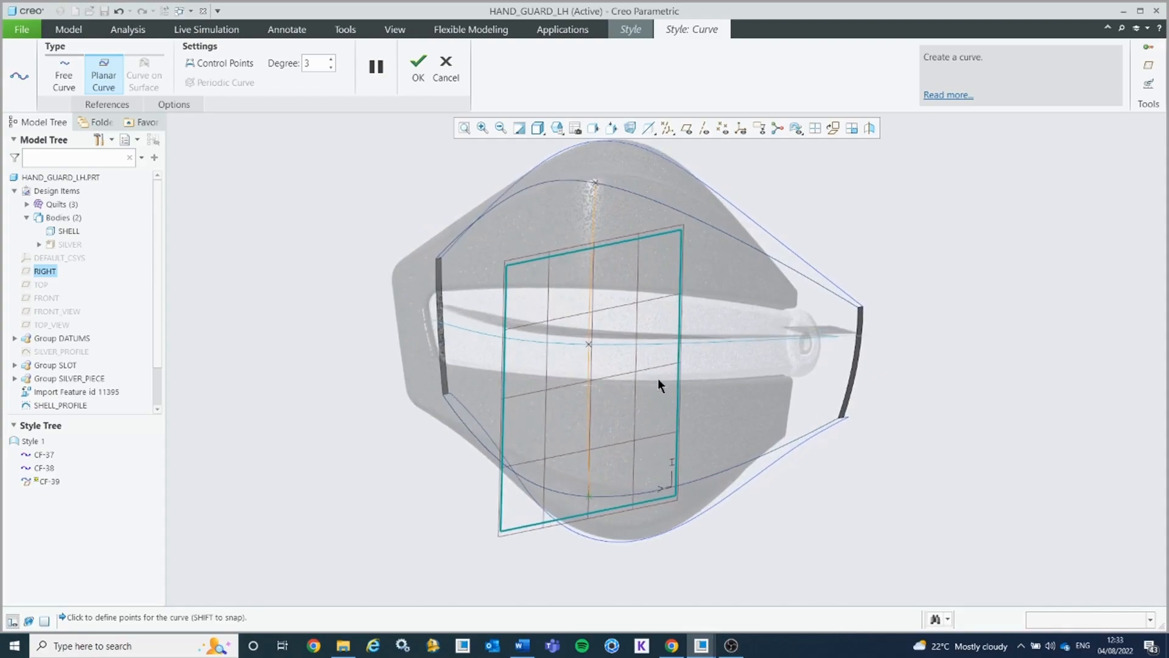
left_click(418, 77)
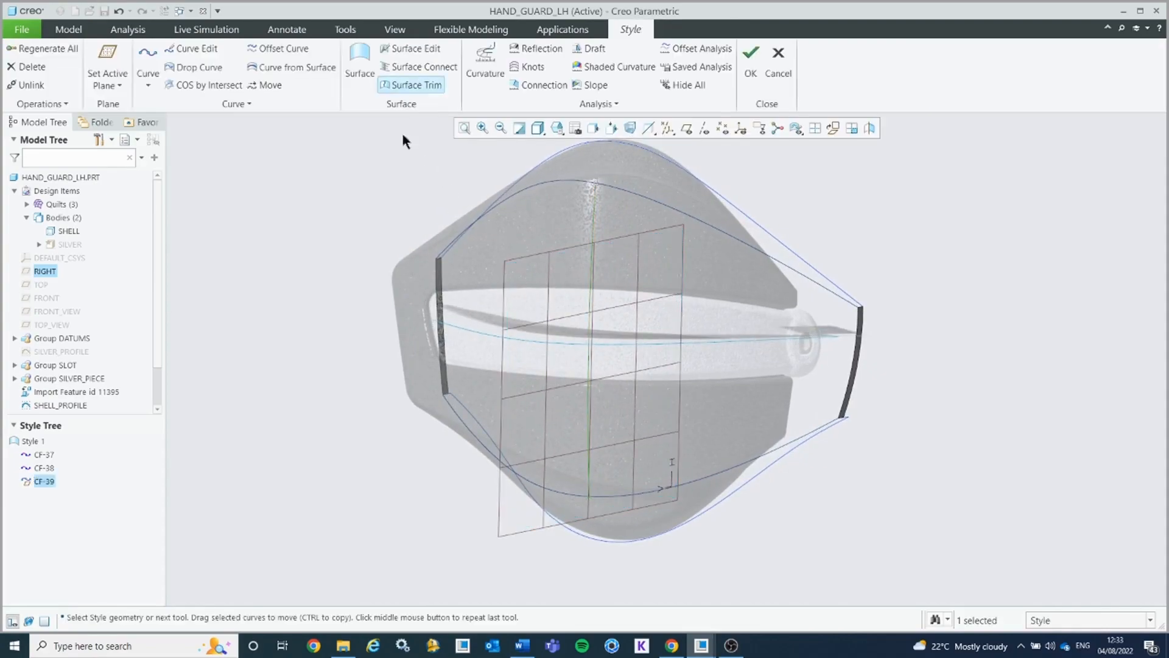
Step: Create a second planar cross curve near the slot end, on a plane referenced to the centre profile curve, joining the upper and lower curves
left_click(147, 51)
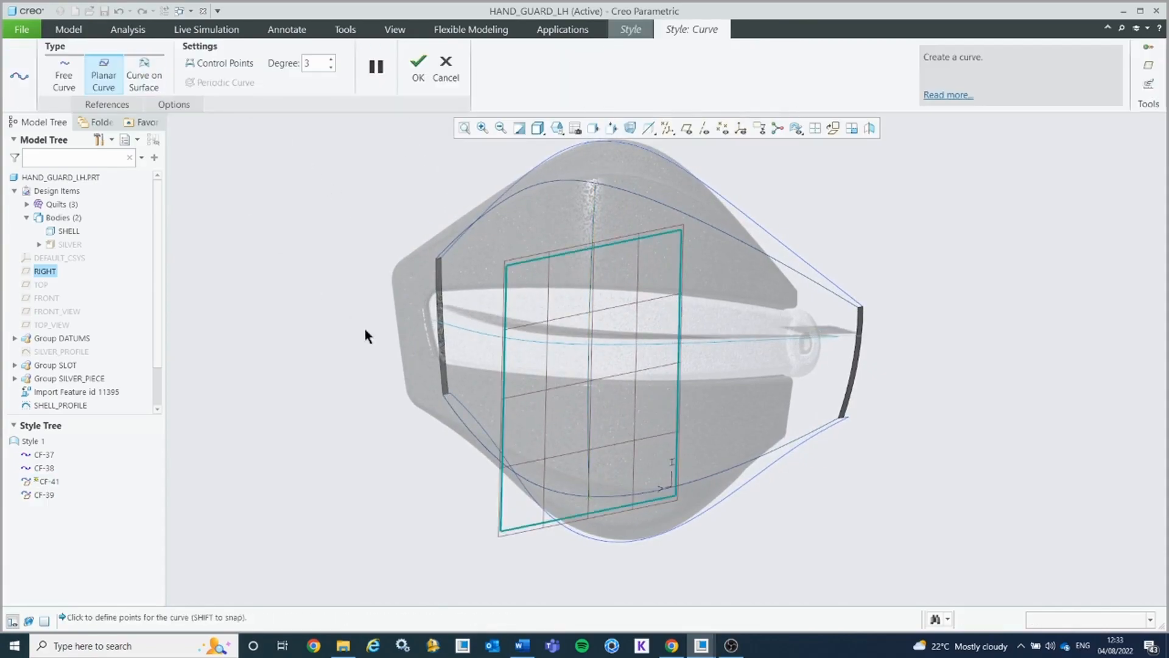
right_click(340, 338)
left_click(358, 338)
mouse_move(469, 331)
middle_mouse_down()
mouse_move(506, 331)
mouse_move(472, 339)
middle_mouse_up()
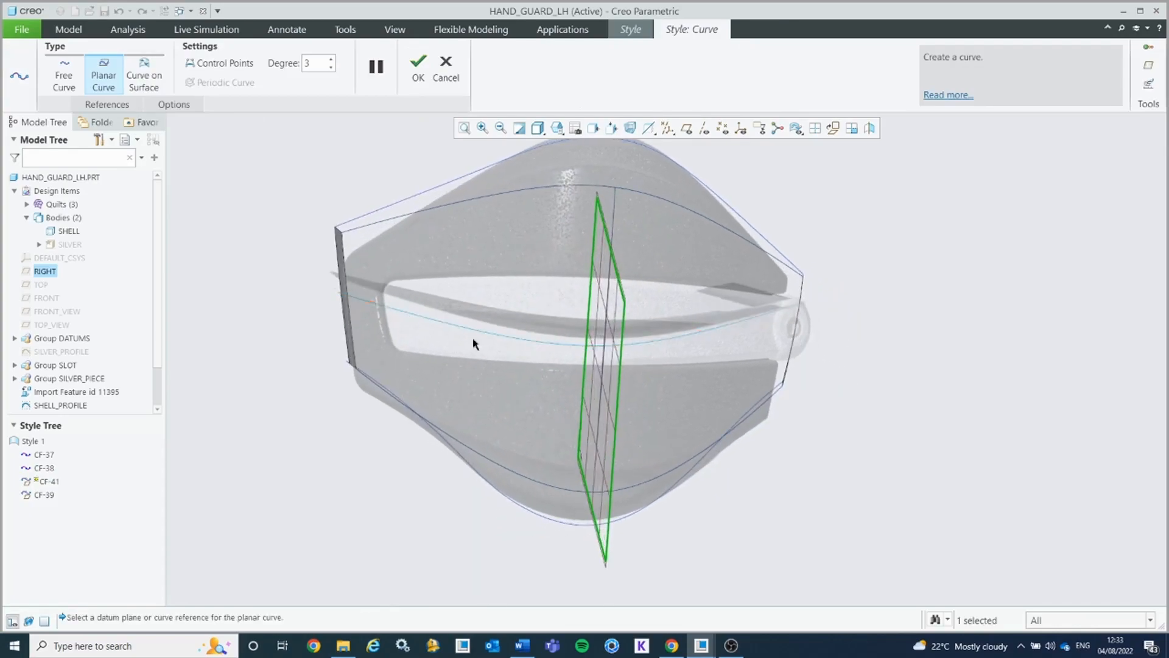
left_click(413, 318)
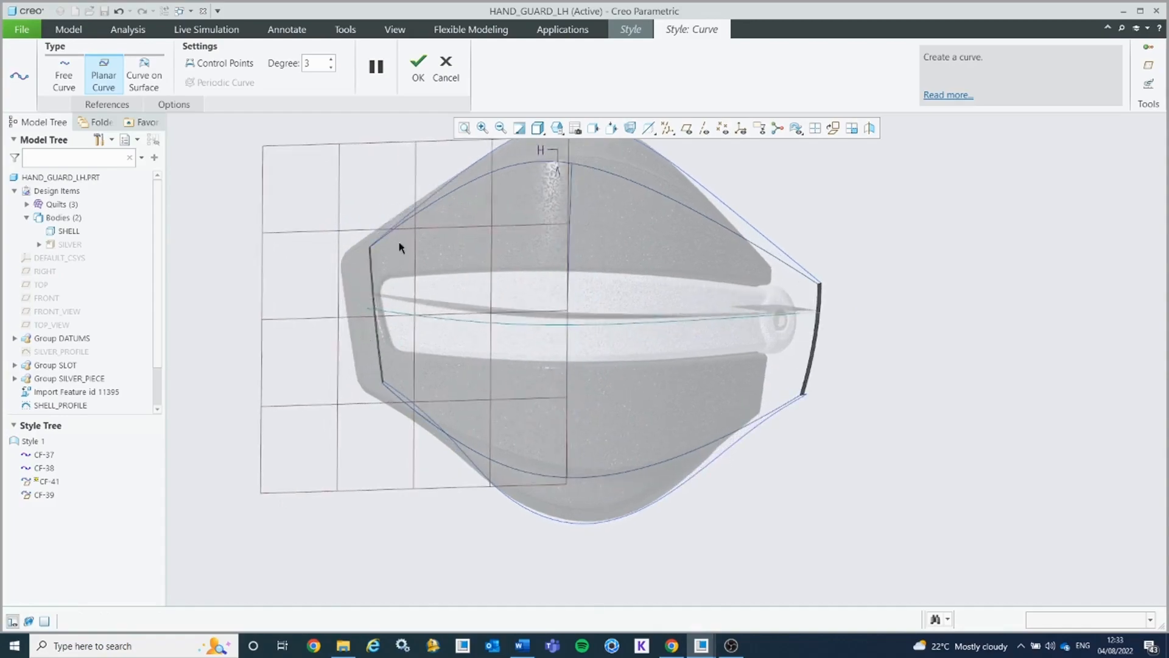
left_click(415, 315)
middle_click_drag(416, 411, 459, 365)
left_click(415, 419)
left_click(415, 68)
mouse_move(331, 346)
middle_mouse_down()
mouse_move(424, 351)
mouse_move(321, 362)
middle_mouse_up()
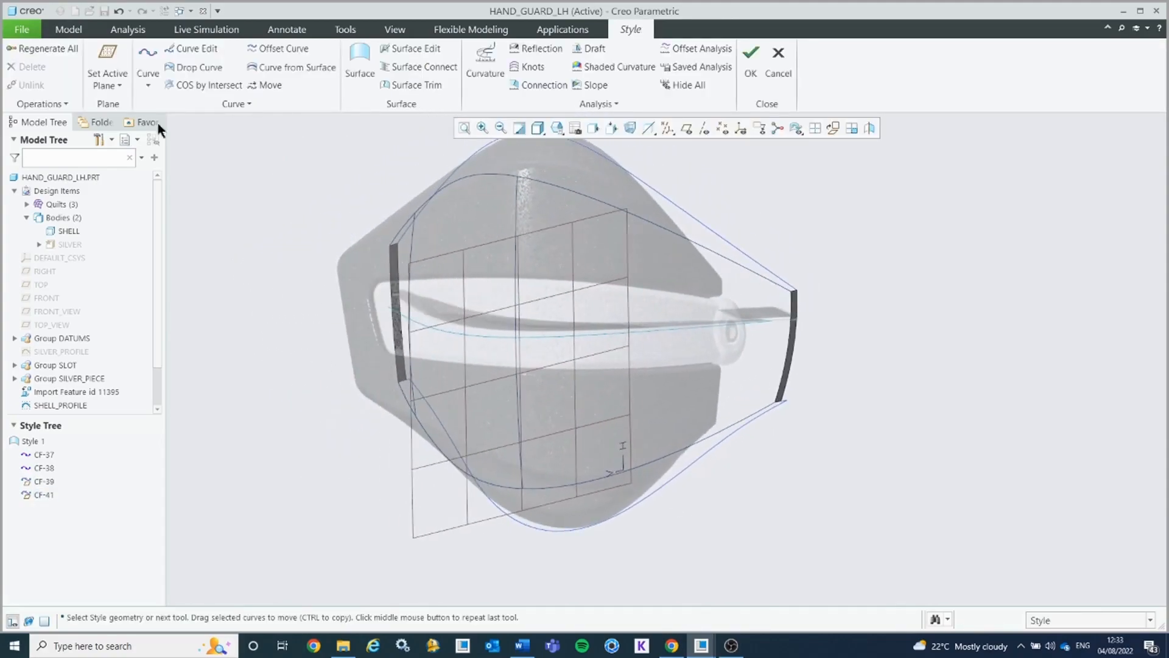
Step: Create a third planar cross curve near the round mounting end, on a plane referenced to the centre profile curve, joining the upper and lower curves
left_click(147, 53)
right_click(865, 247)
left_click(884, 252)
left_click(693, 332)
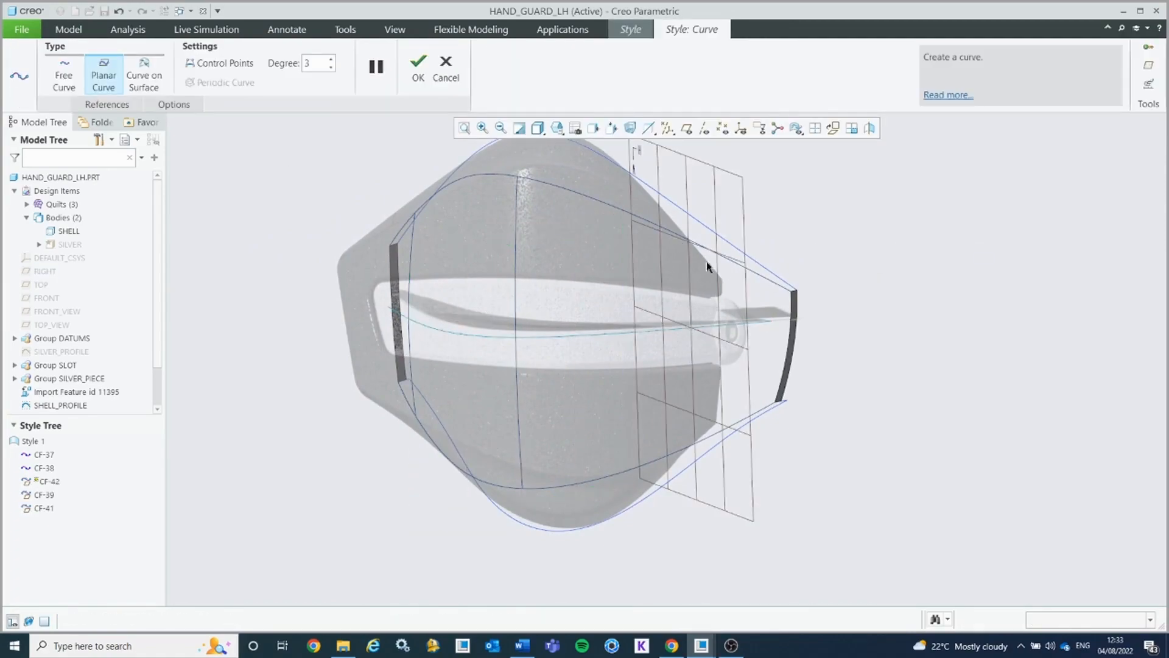
left_click(695, 445)
left_click(419, 65)
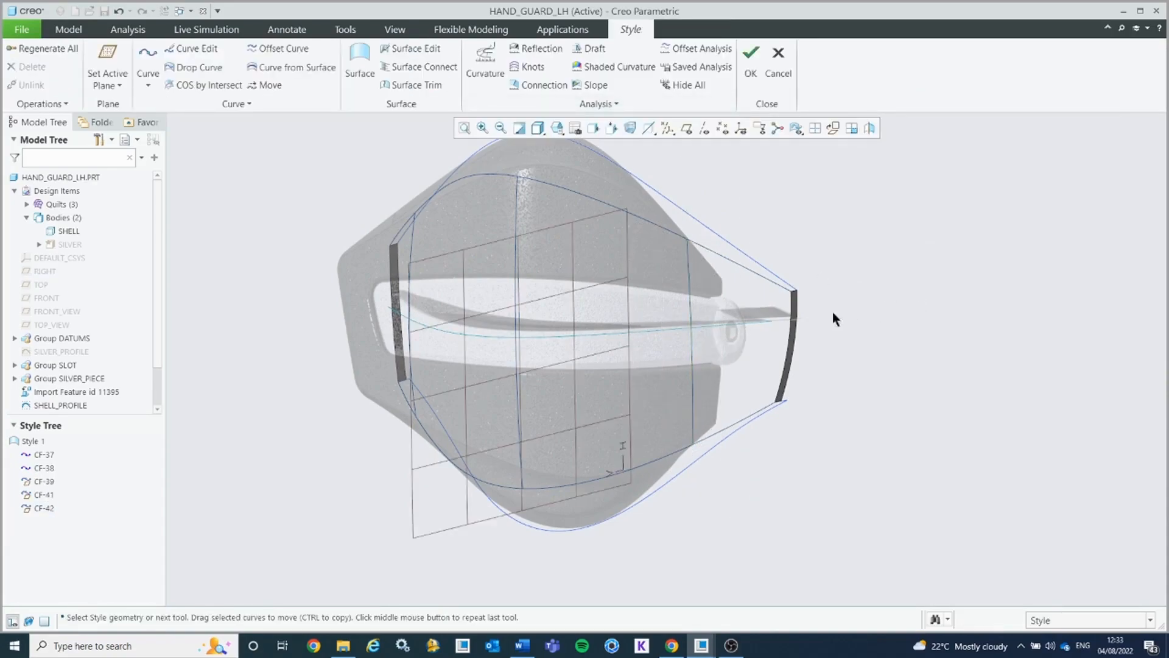
middle_click_drag(860, 323, 865, 313)
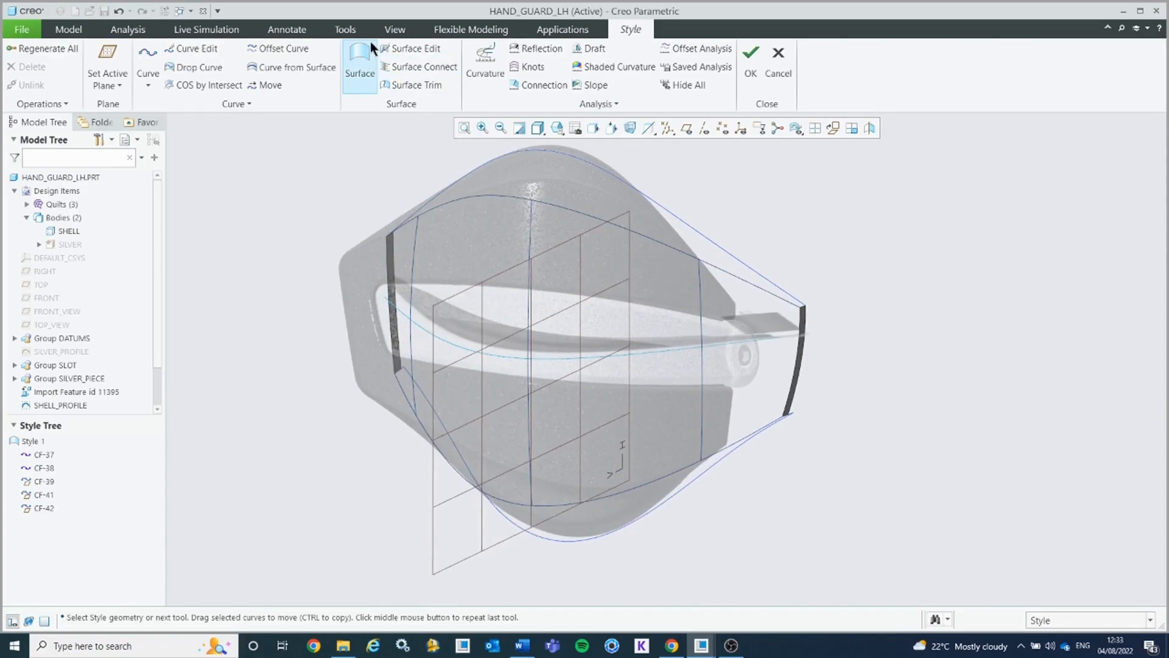
Step: Start a style surface using the upper curve, the lower curve and the edges of both end surfaces as its four primary chains
left_click(360, 69)
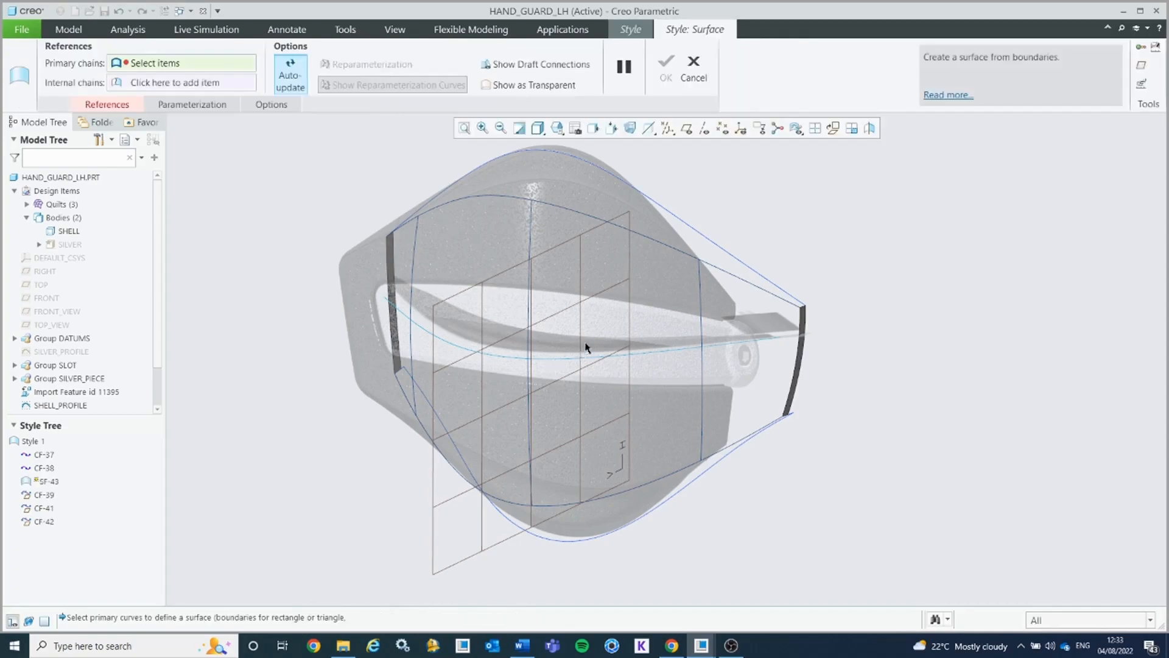
middle_click_drag(583, 352, 603, 338)
left_click(542, 189)
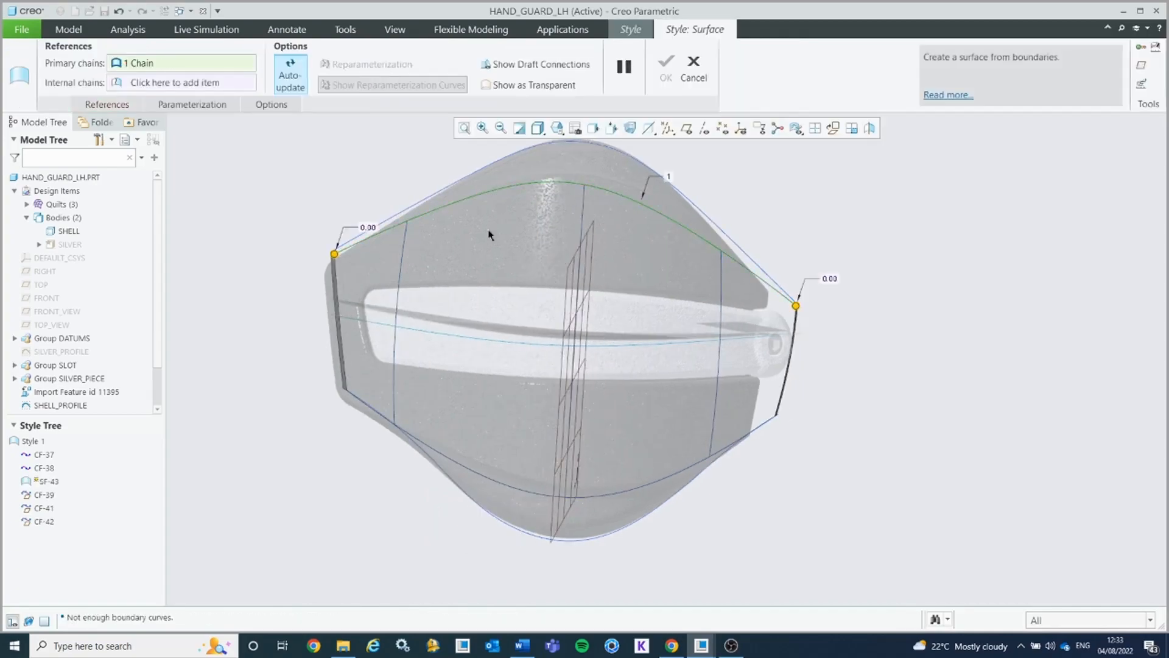
left_click(340, 289, "ctrl")
left_click(454, 462, "ctrl")
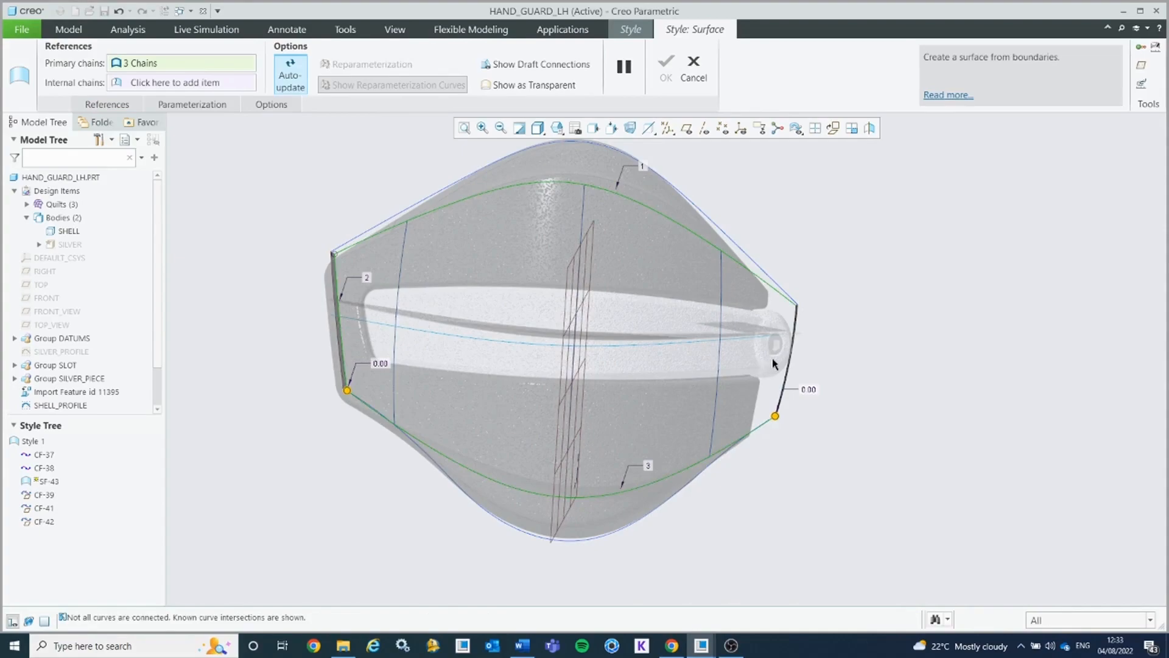
left_click(781, 377, "ctrl")
middle_click_drag(828, 376, 736, 361)
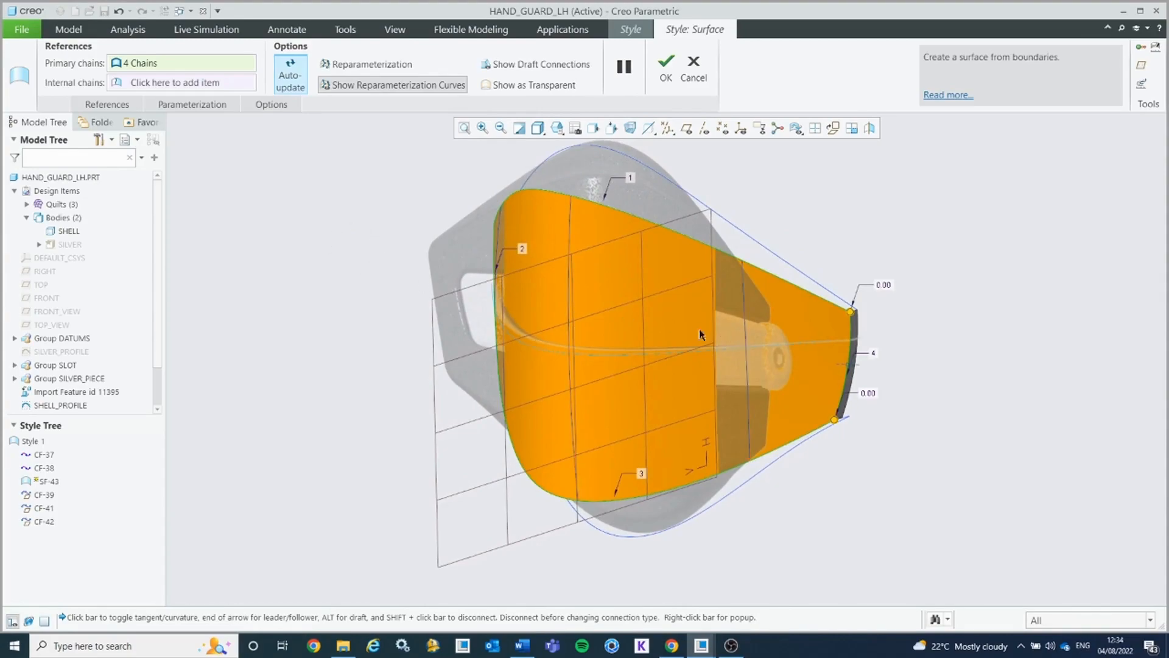
Step: Add the three planar cross curves as internal chains of the shell surface and complete it
right_click(345, 357)
left_click(393, 381)
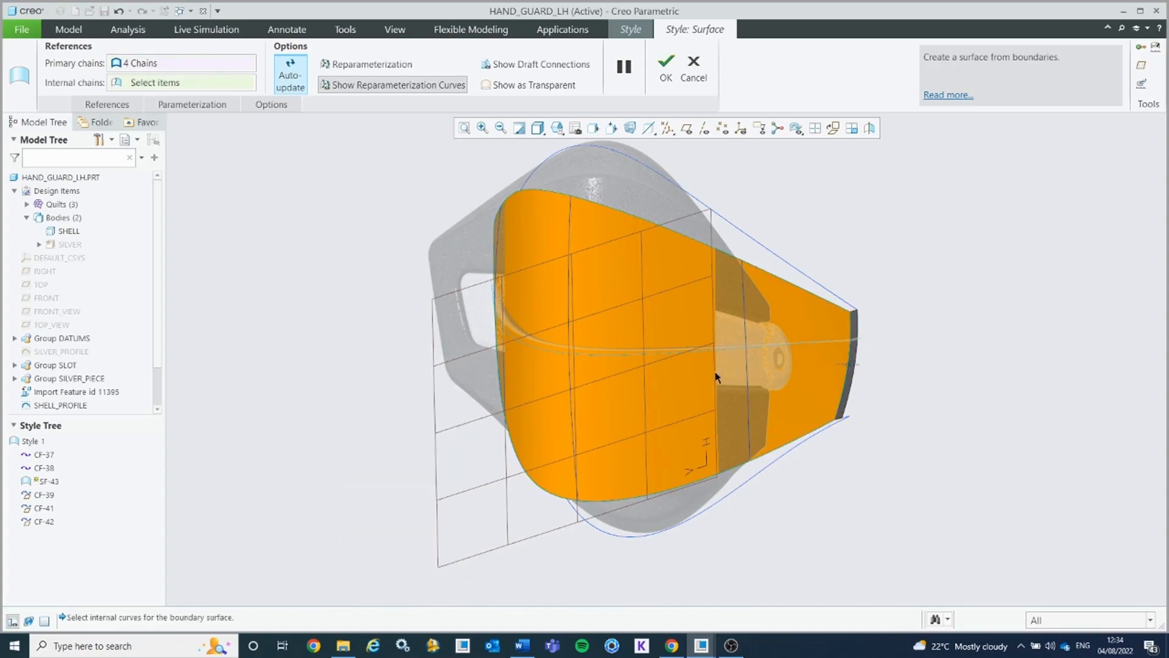
left_click(744, 346)
left_click(569, 317, "ctrl")
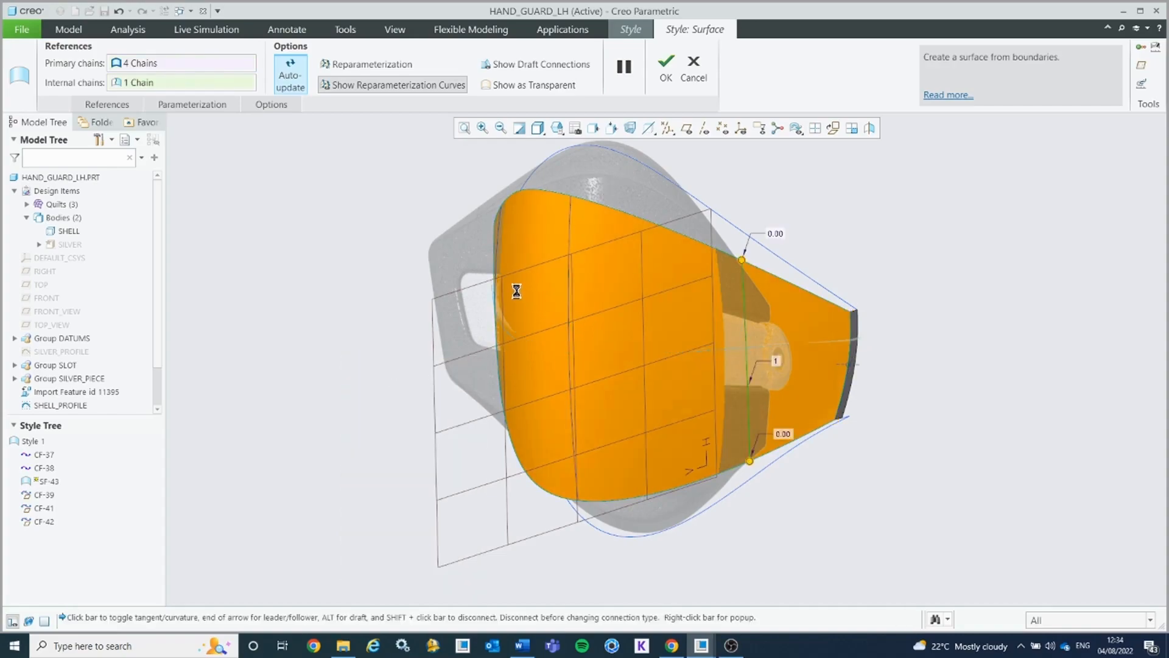
left_click(448, 256, "ctrl")
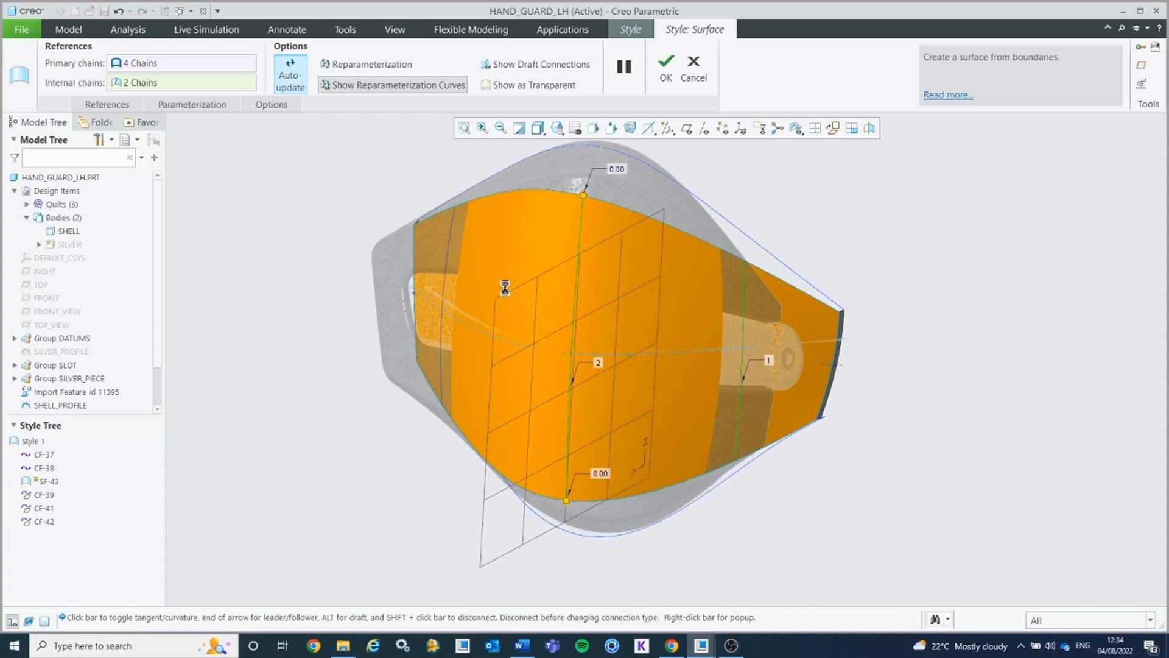
left_click(667, 67)
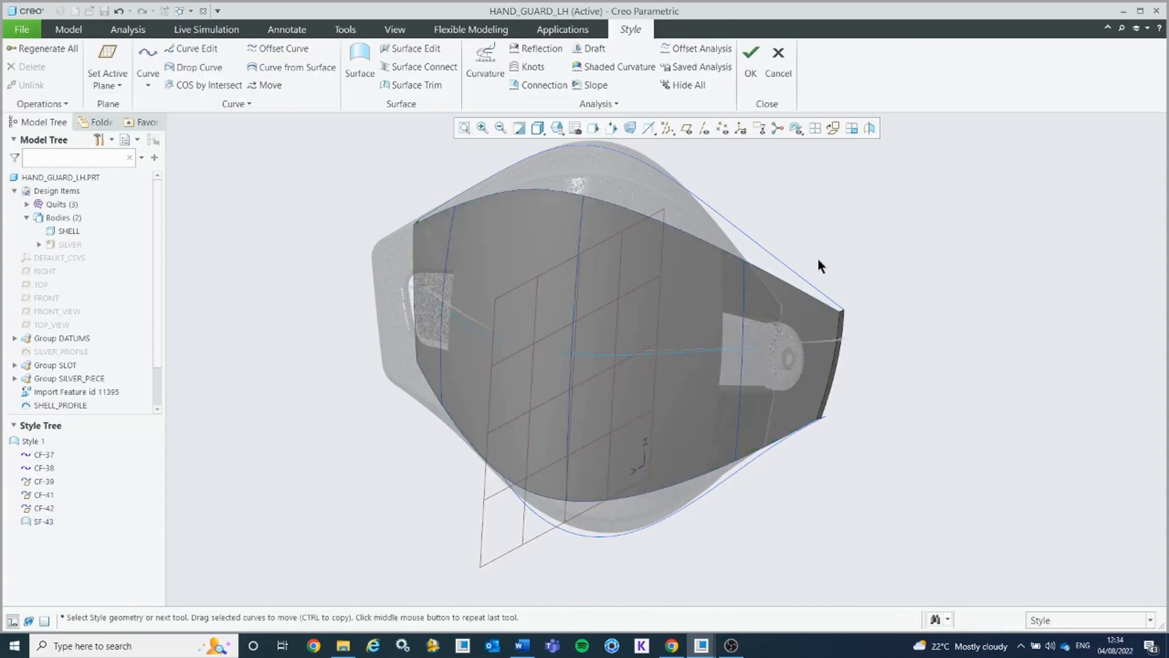
Step: Run a quick reflection analysis on the shell surface with 8 lights, spacing 10, width 5 and angle 90, and examine the stripes
mouse_move(844, 293)
middle_mouse_down()
mouse_move(861, 282)
mouse_move(860, 303)
middle_mouse_up()
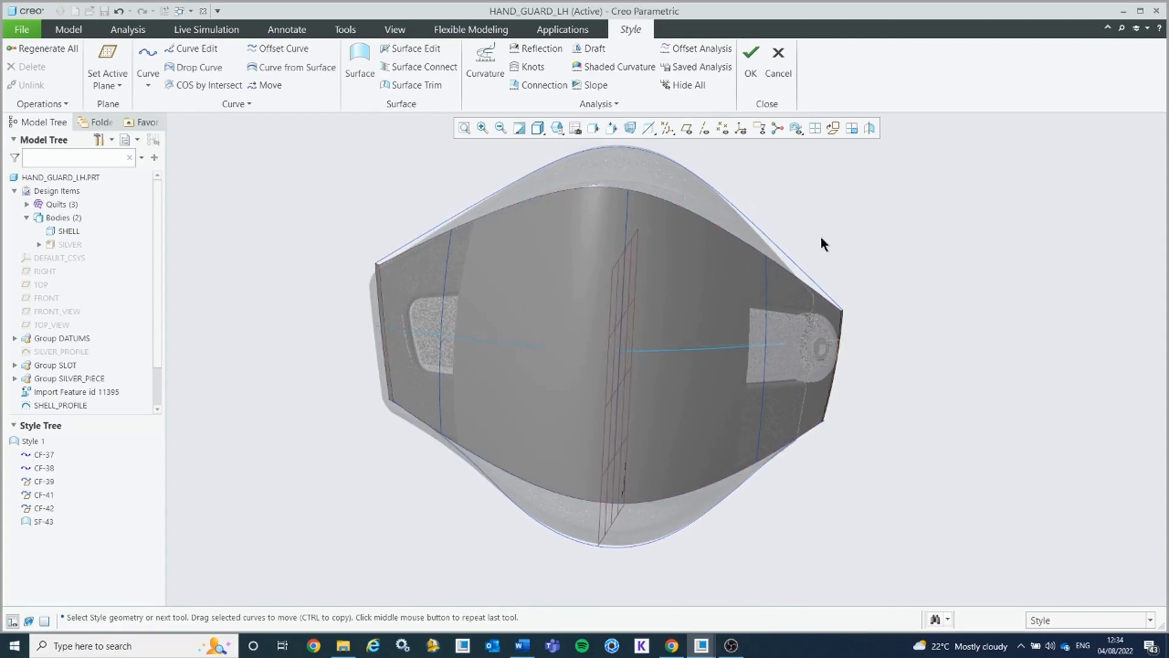
left_click(540, 49)
left_click(576, 266)
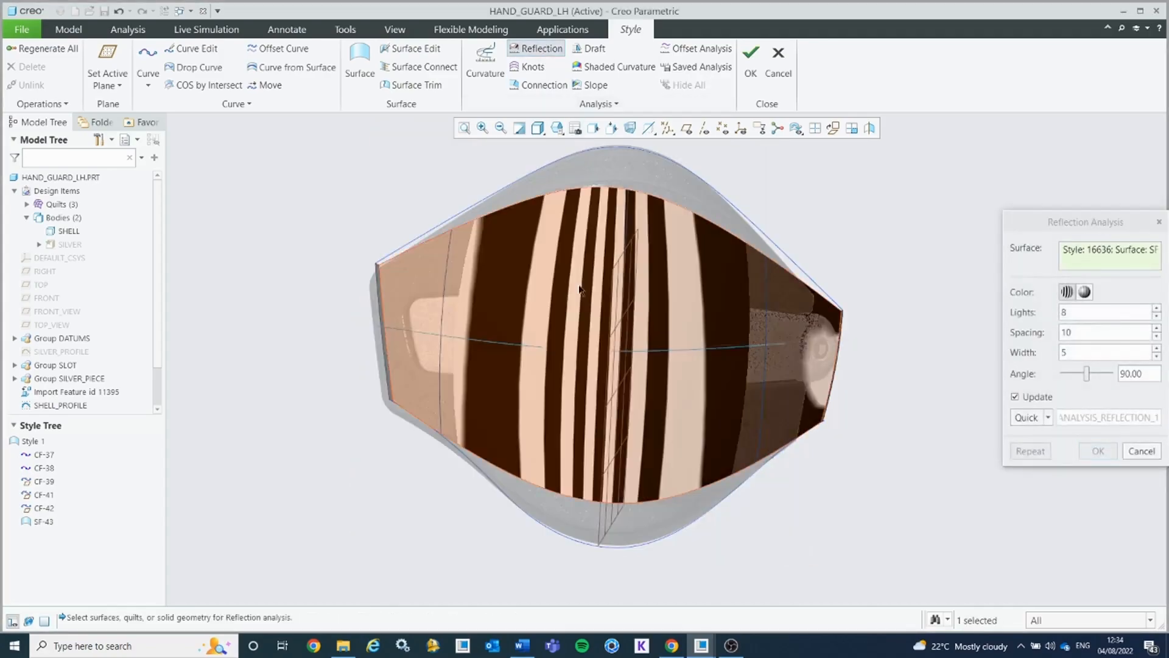
mouse_move(879, 345)
middle_mouse_down()
mouse_move(911, 337)
mouse_move(884, 343)
middle_mouse_up()
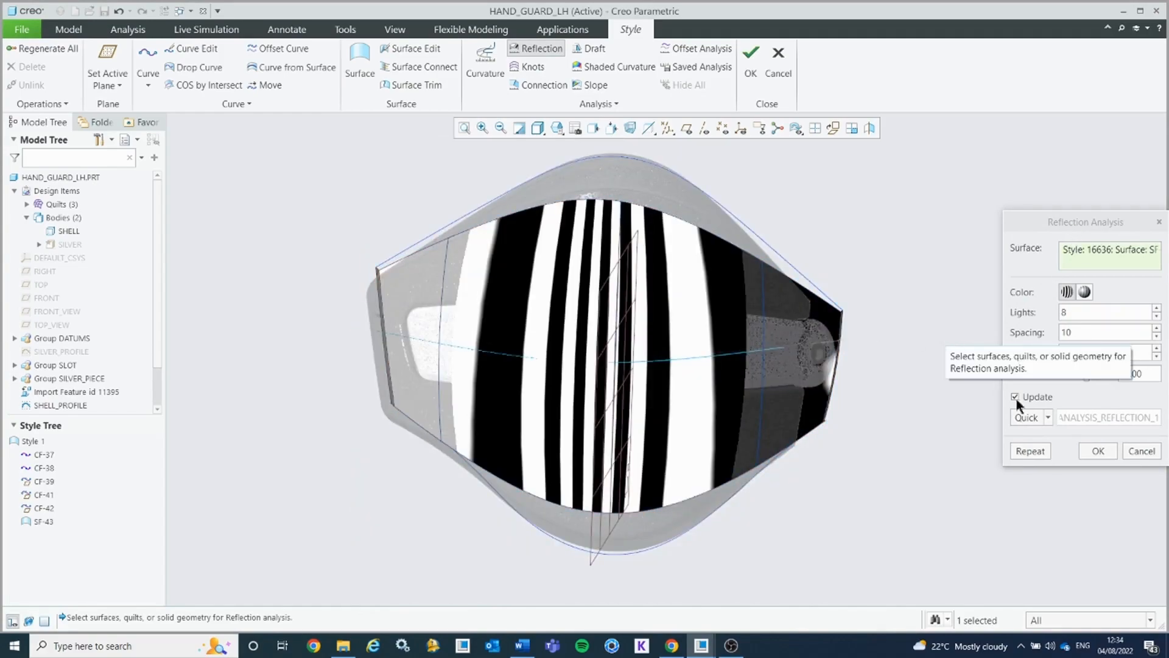
left_click(1099, 449)
middle_click_drag(849, 195, 795, 276)
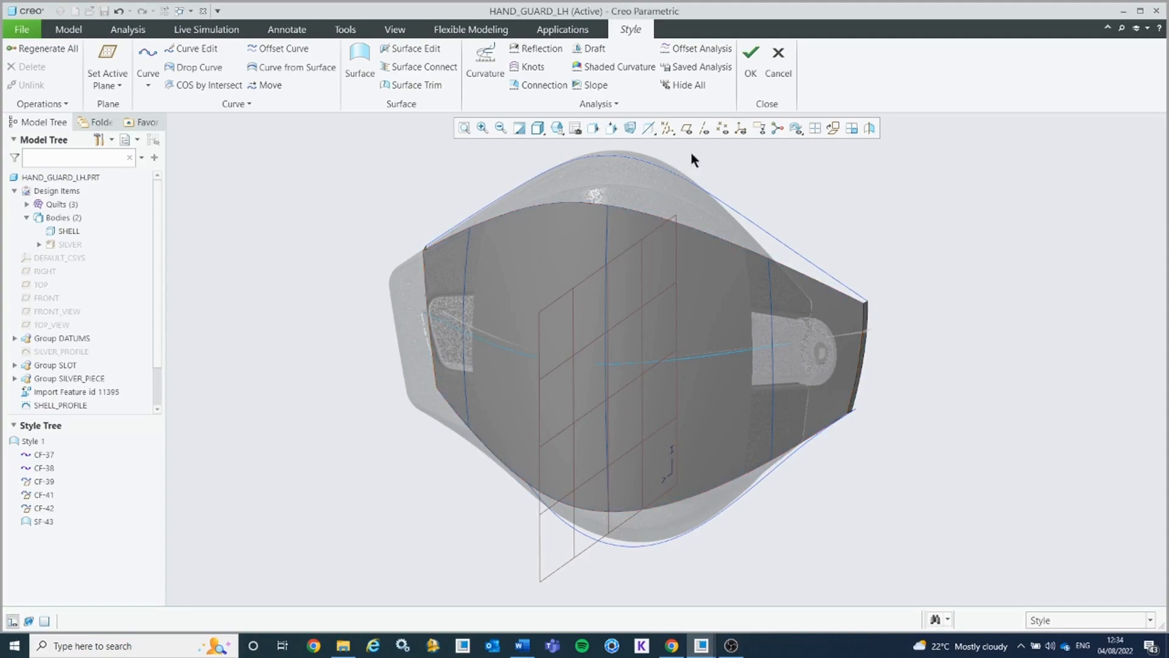
Step: Orient the view normal to the FRONT plane and create a short free curve joining the outer and inner upper curves near the slot end
left_click(596, 129)
left_click(44, 298)
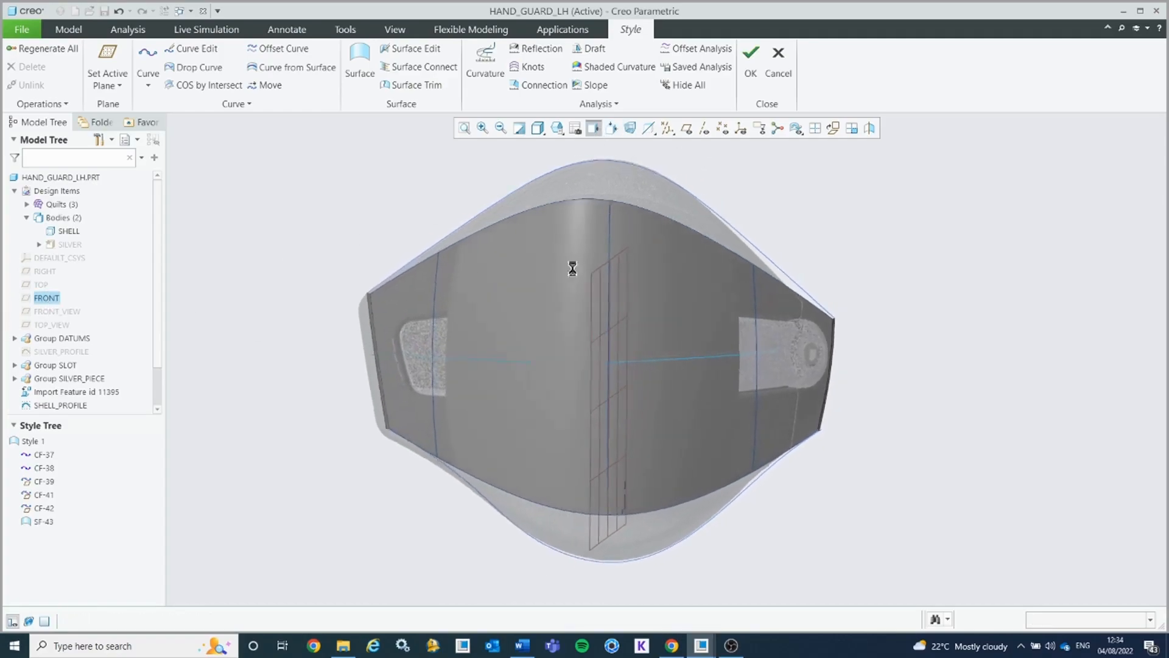
left_click(148, 61)
scroll(427, 255, "down", 6)
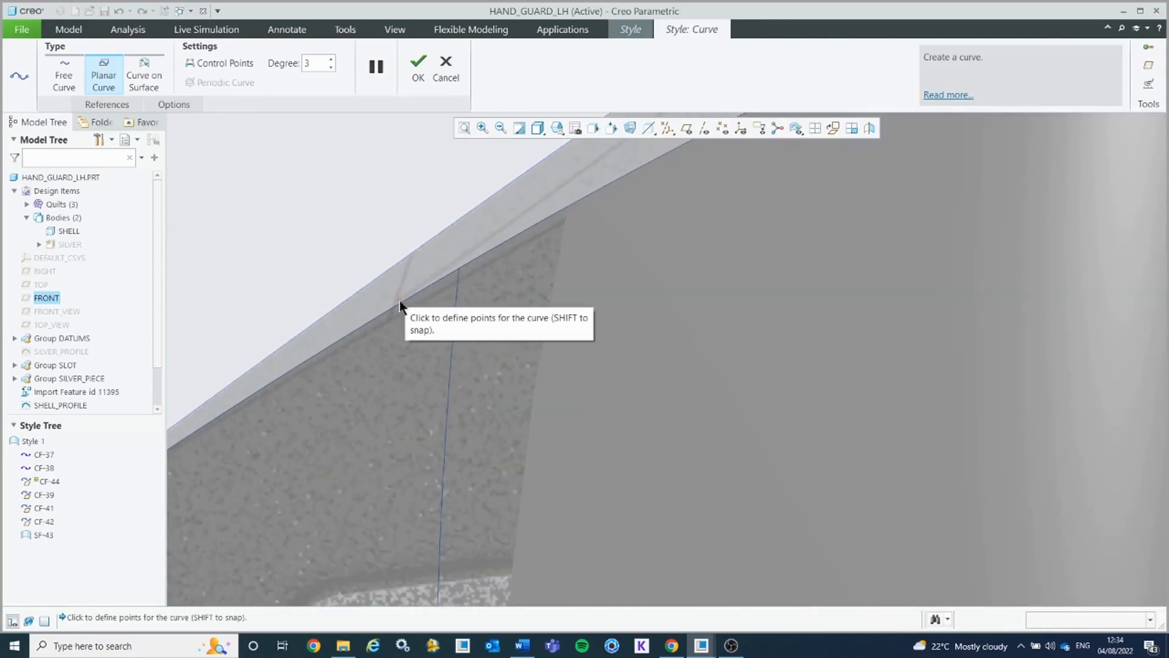
left_click(394, 306)
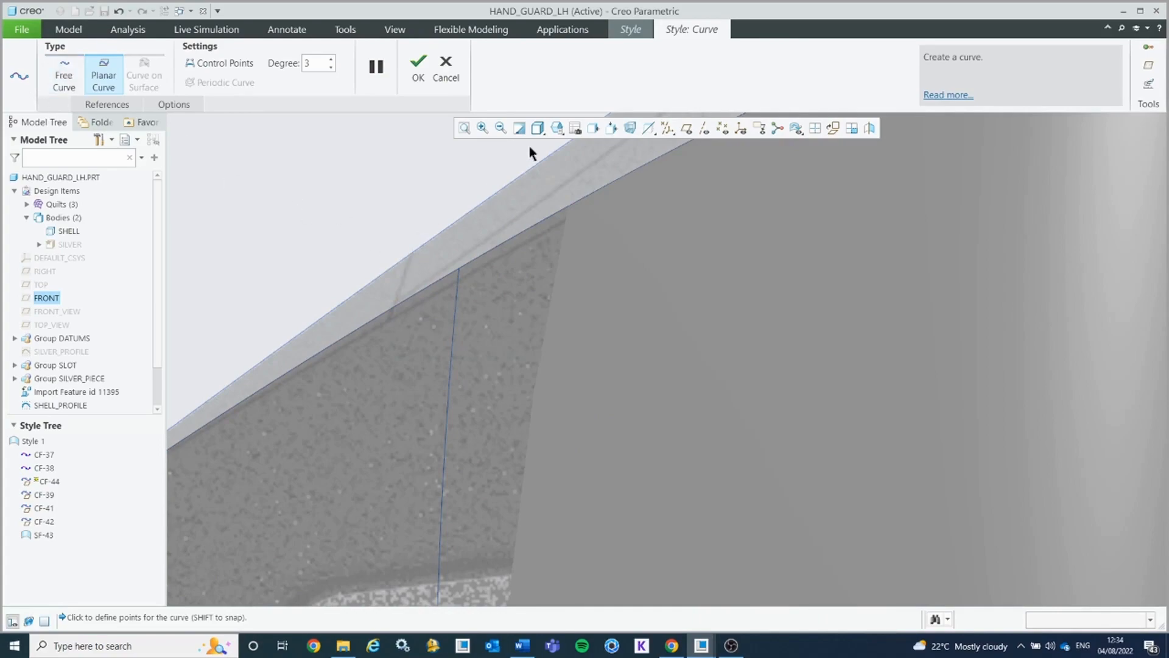
key("ctrl+z")
left_click(74, 78)
left_click(392, 309)
scroll(432, 285, "down", 5)
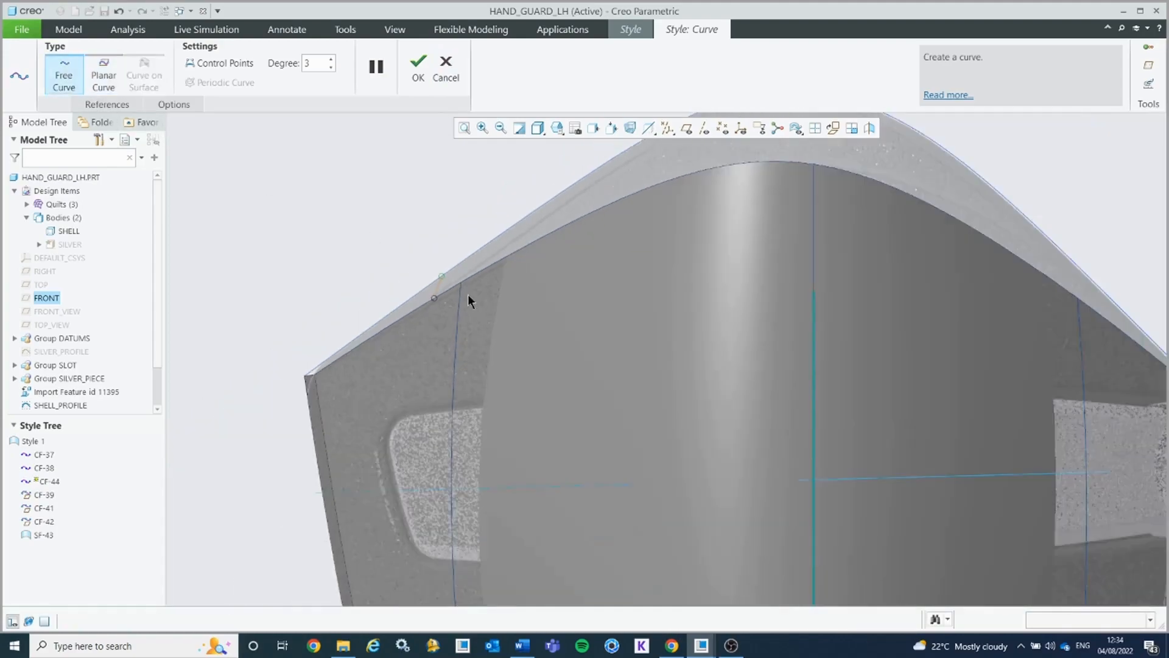
left_click(419, 68)
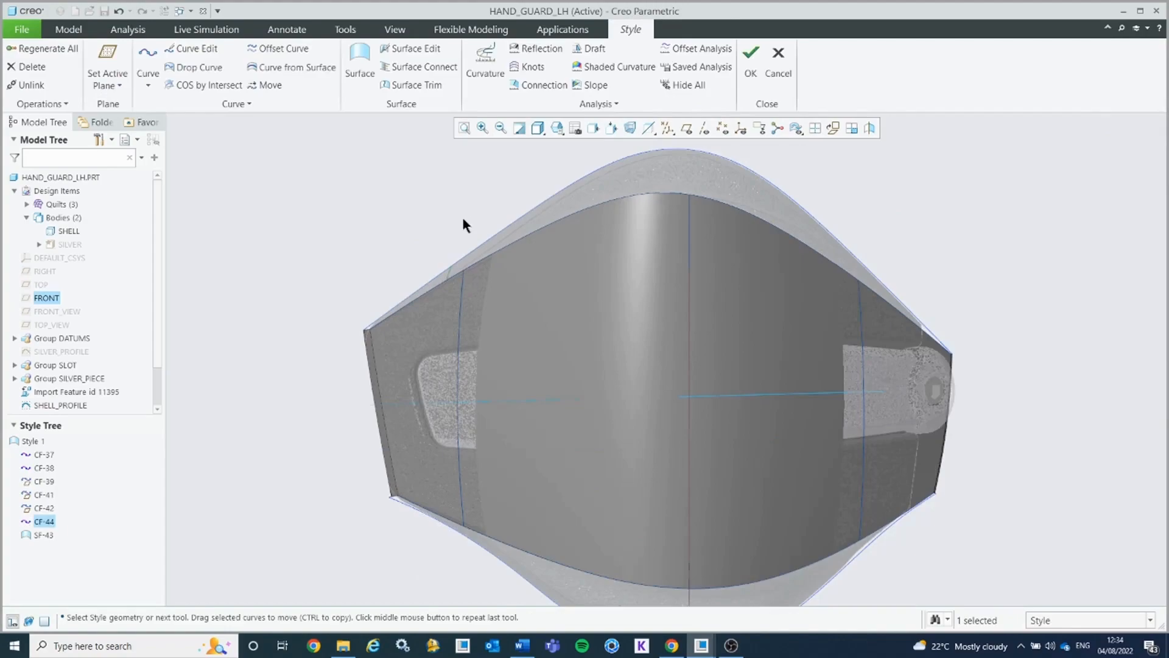
Step: Create a matching short free curve joining the outer and inner upper curves near the round mounting end
middle_click_drag(462, 263, 820, 266)
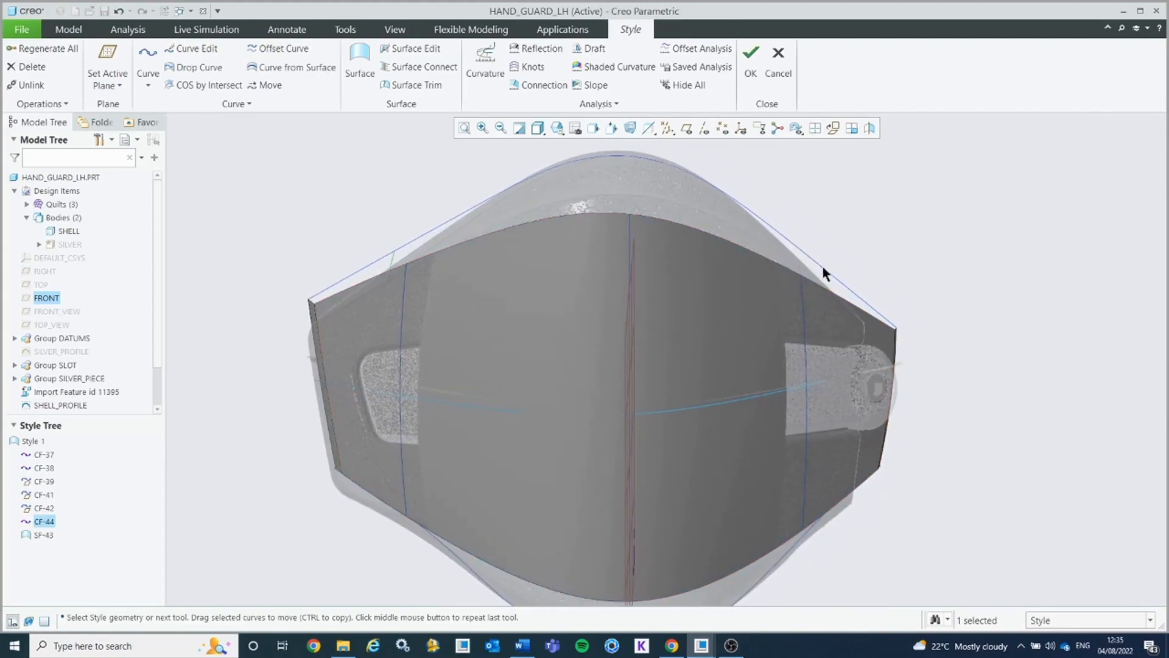
left_click(148, 58)
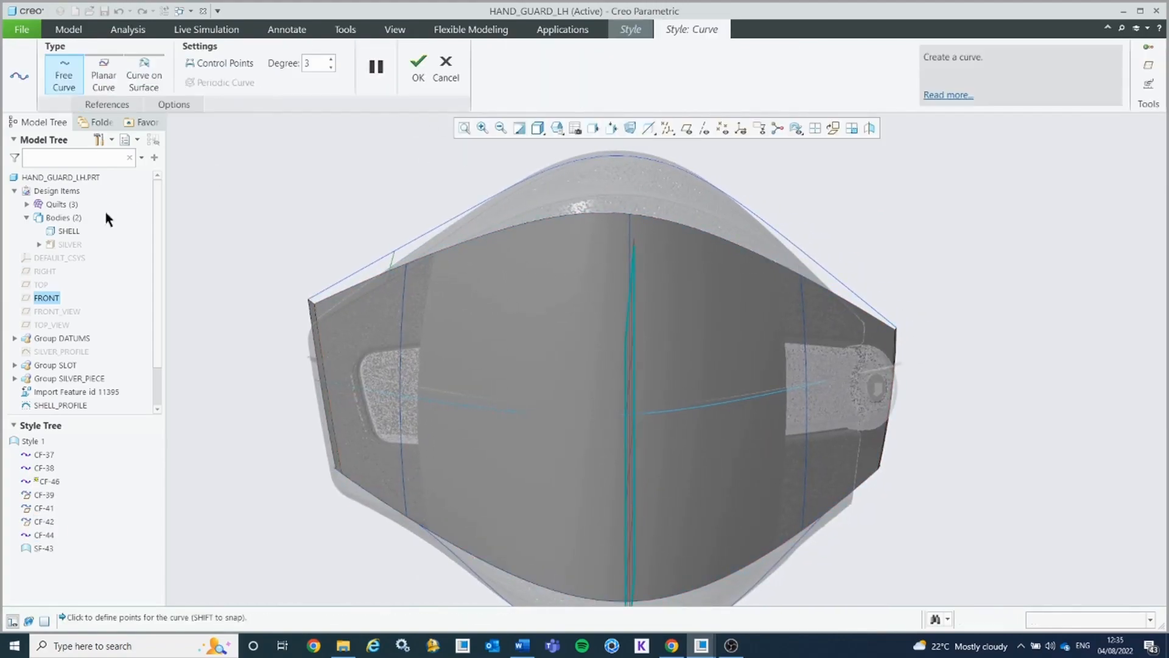
scroll(851, 283, "down", 5)
middle_click_drag(783, 299, 780, 291)
left_click(766, 285)
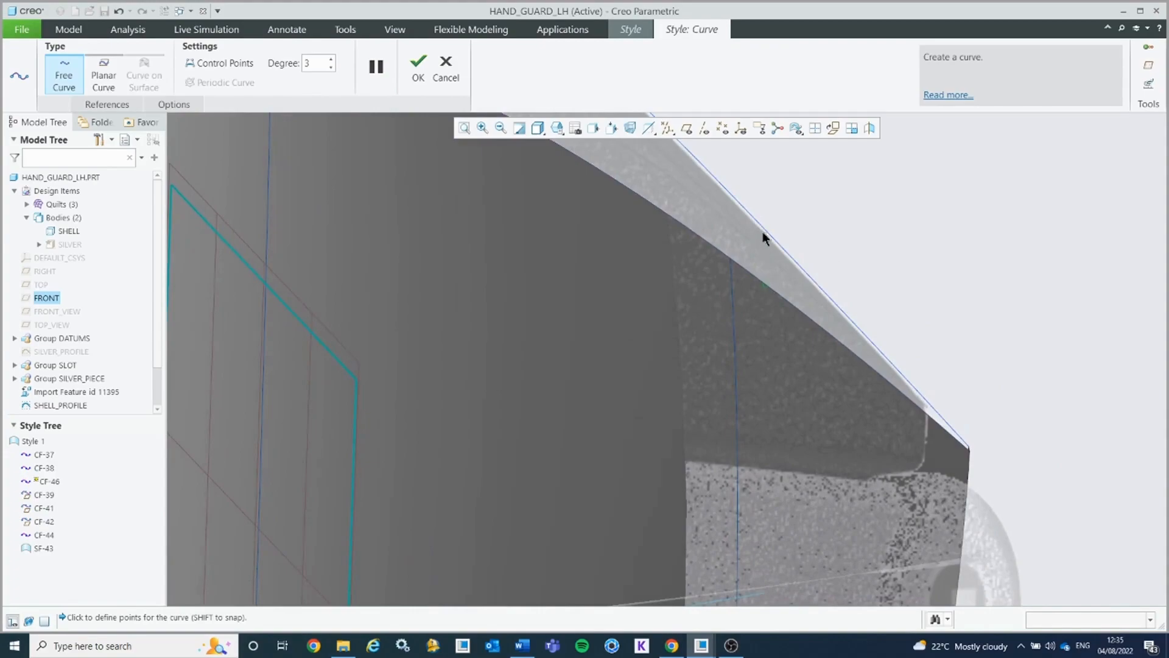
left_click(413, 76)
Step: Create a style surface at the slot end from the outer upper curve, the shell's upper edge, the short cross curve and the end edge
scroll(696, 290, "up", 6)
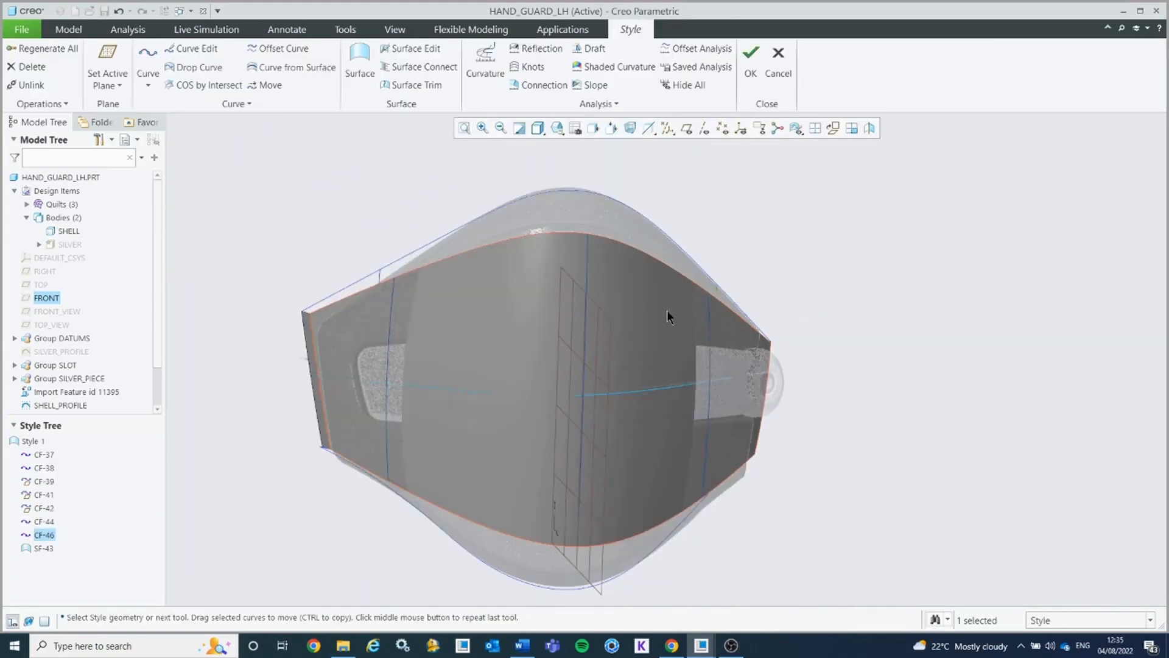
left_click(363, 71)
scroll(329, 277, "down", 4)
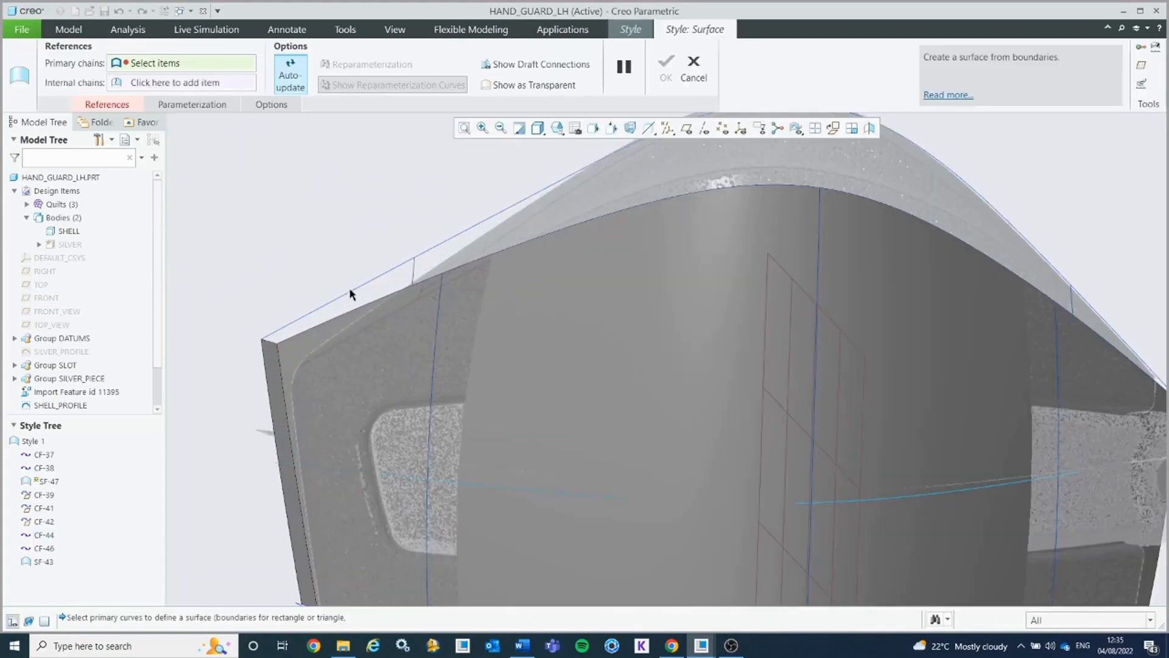
left_click(352, 288)
left_click(415, 274, "ctrl")
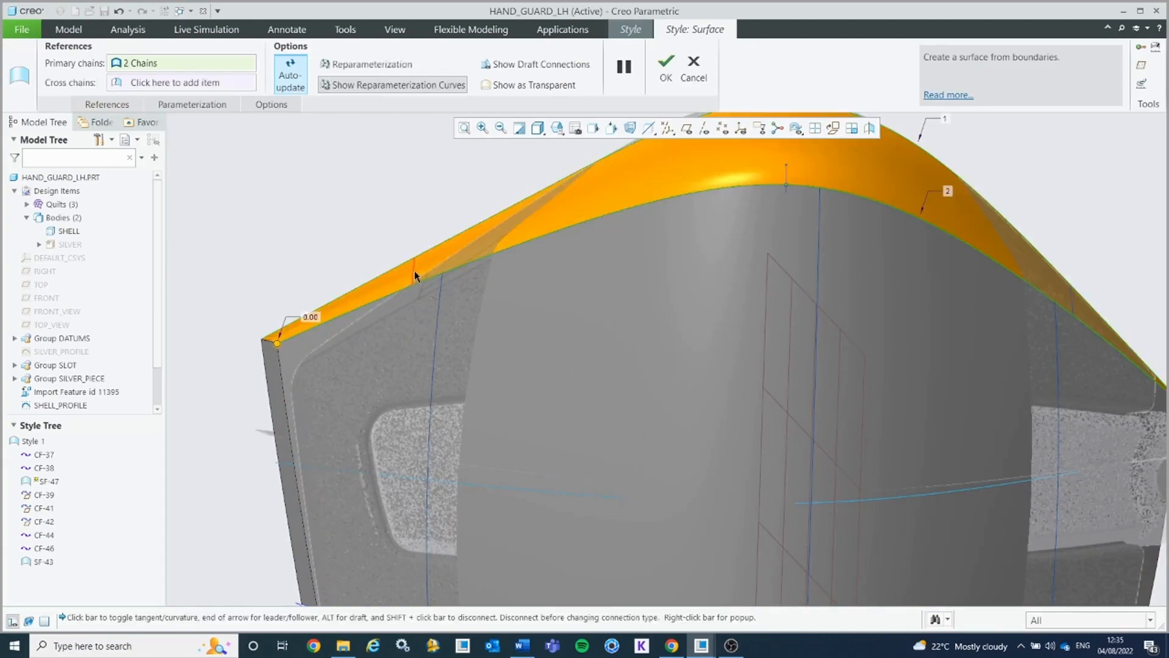
left_click(415, 275, "ctrl")
left_click(269, 340, "ctrl")
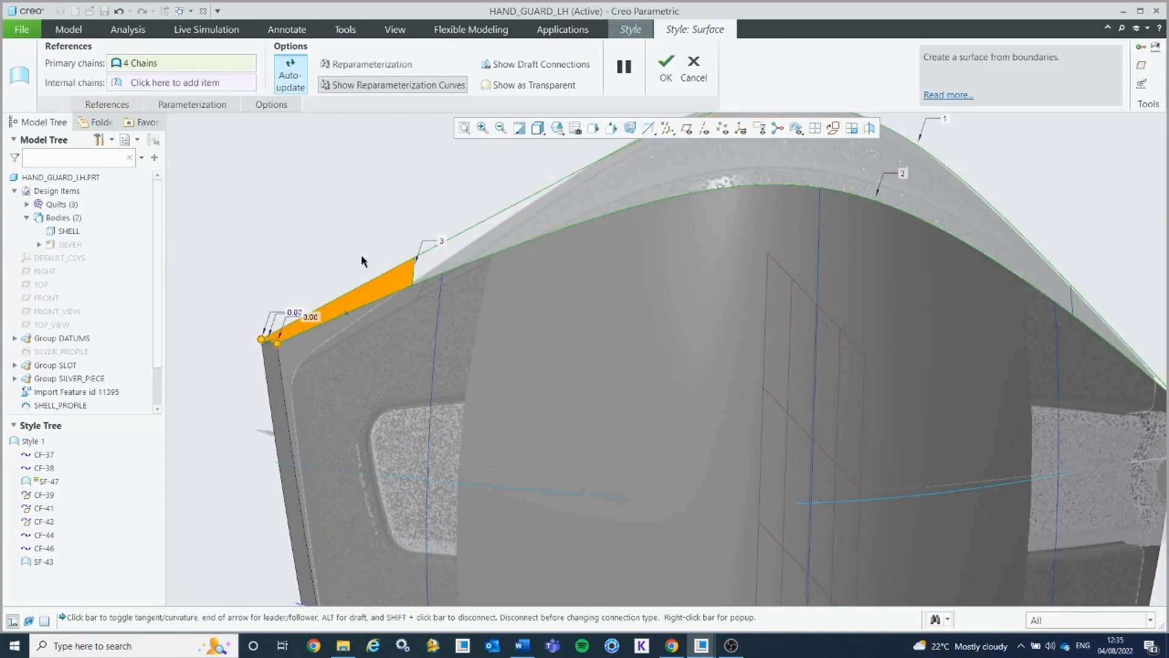
left_click(666, 70)
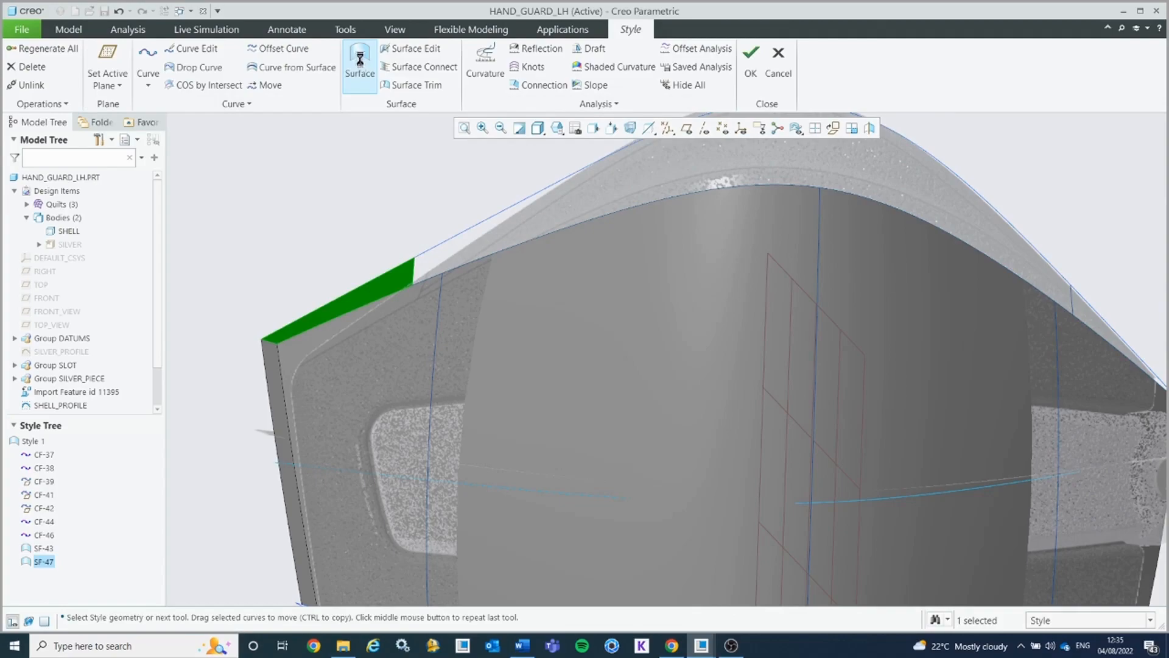
Step: Create a style surface at the round mounting end from the two upper curves, the short cross curve and the end edge
left_click(316, 79)
scroll(718, 372, "up", 4)
scroll(595, 370, "up", 6)
left_click(692, 351)
left_click(695, 341, "ctrl")
left_click(614, 273, "ctrl")
scroll(780, 433, "up", 2)
scroll(760, 451, "up", 2)
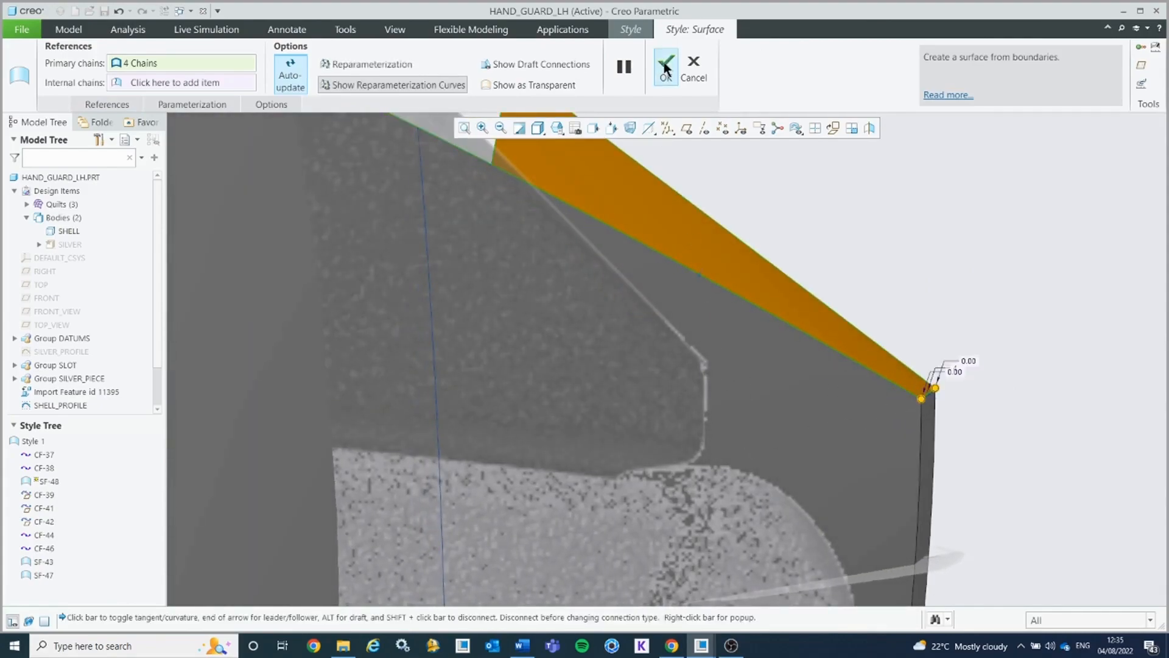
left_click(666, 66)
scroll(645, 293, "down", 5)
left_click(798, 286)
middle_click_drag(798, 283, 814, 279)
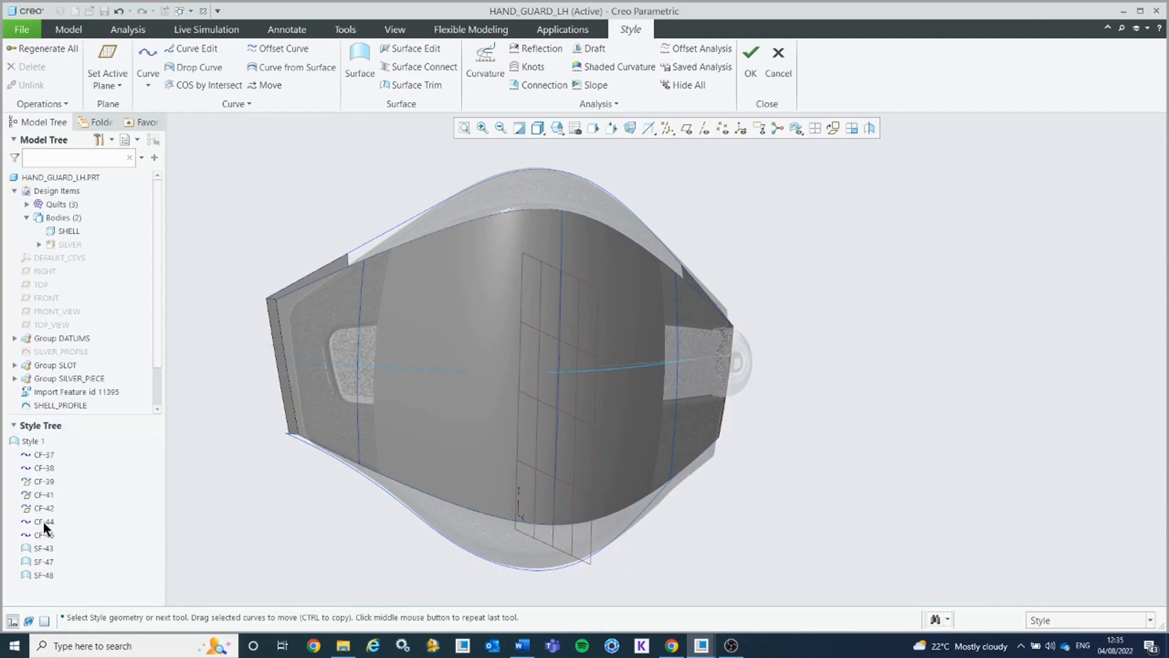
left_click(45, 573)
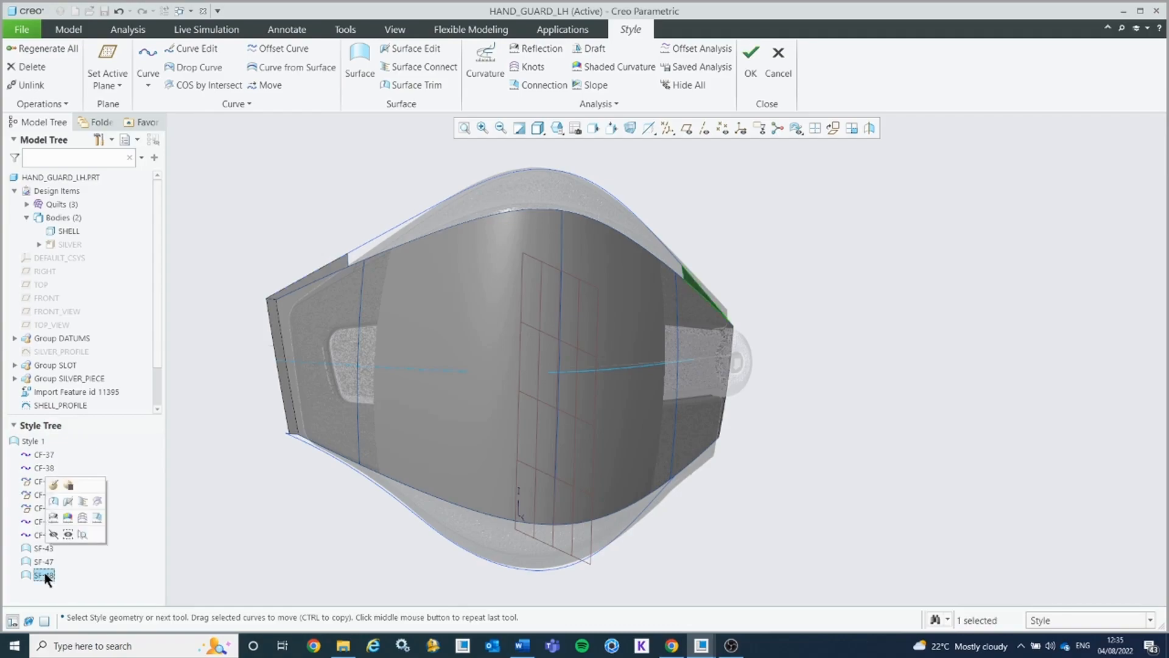
left_click(51, 490)
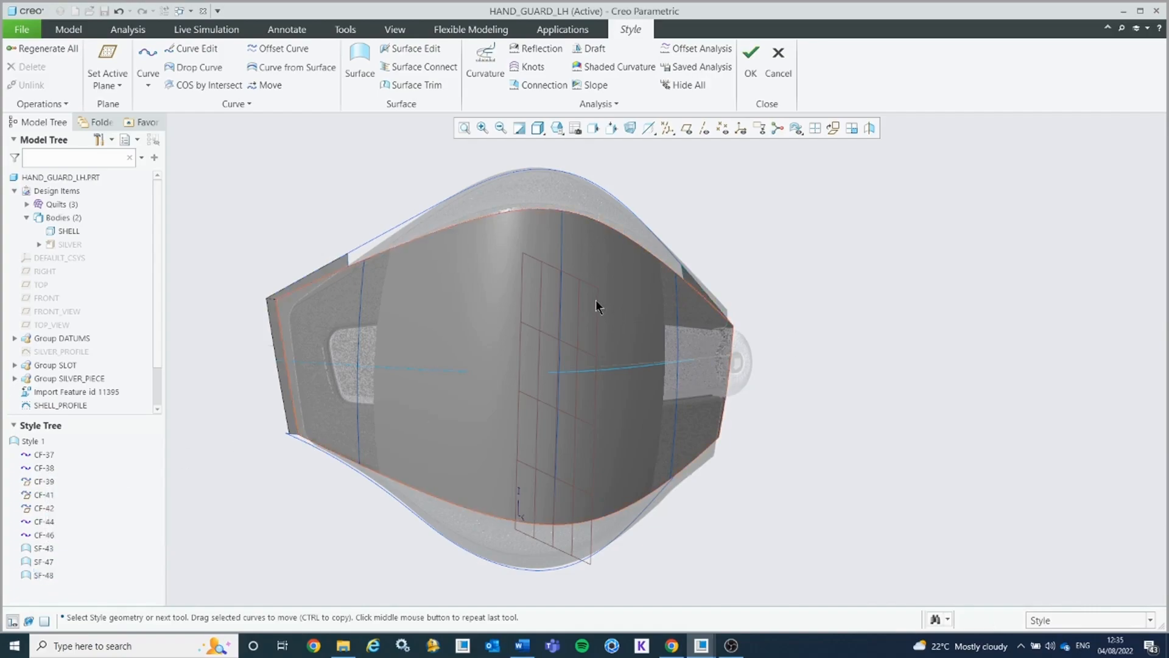
Step: Orient the view normal to FRONT and create a three-point free curve over the shell's upper edge, joining the two small end surfaces
middle_click_drag(597, 302, 627, 149)
left_click(598, 128)
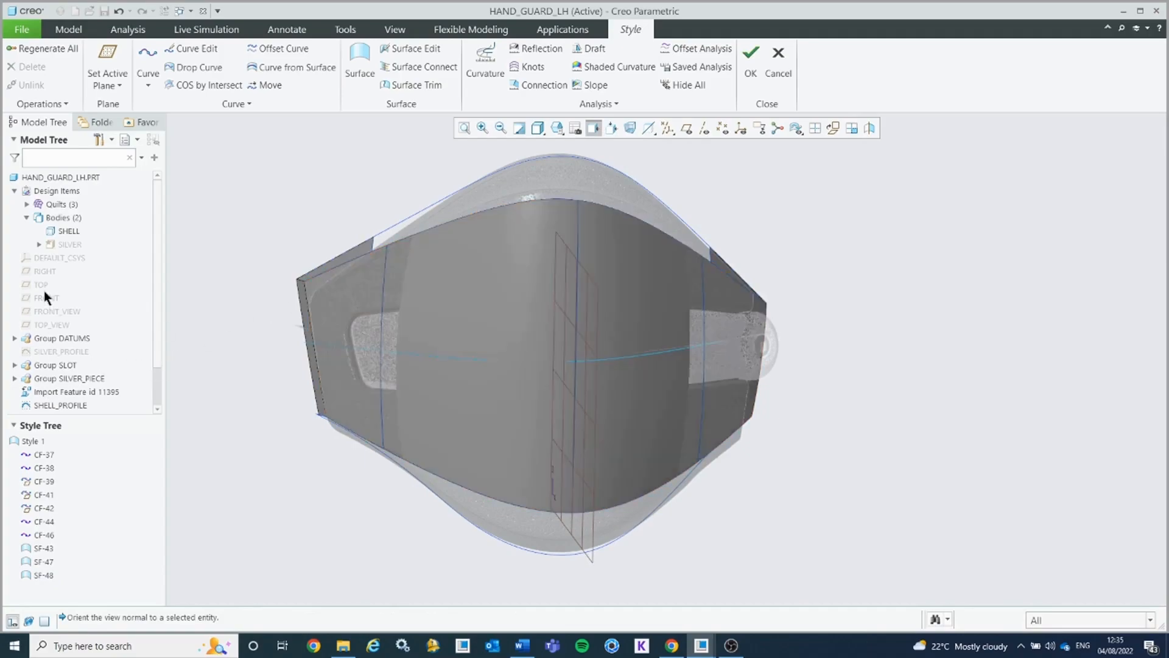
left_click(48, 298)
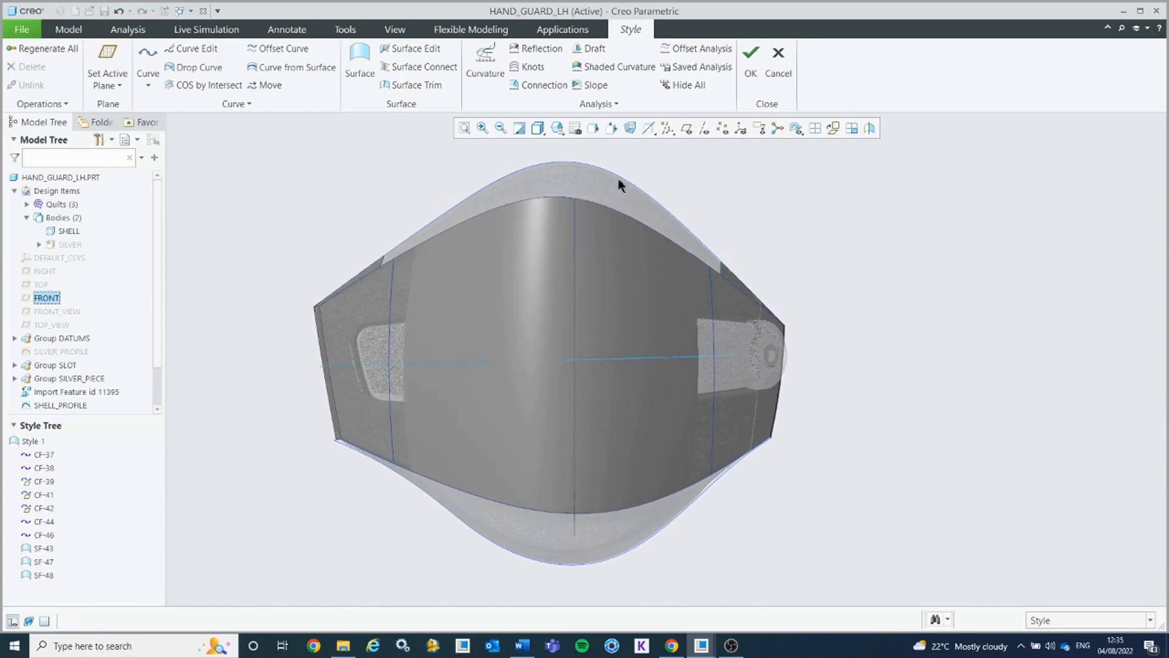
scroll(548, 152, "down", 2)
middle_click_drag(579, 201, 591, 223, "shift")
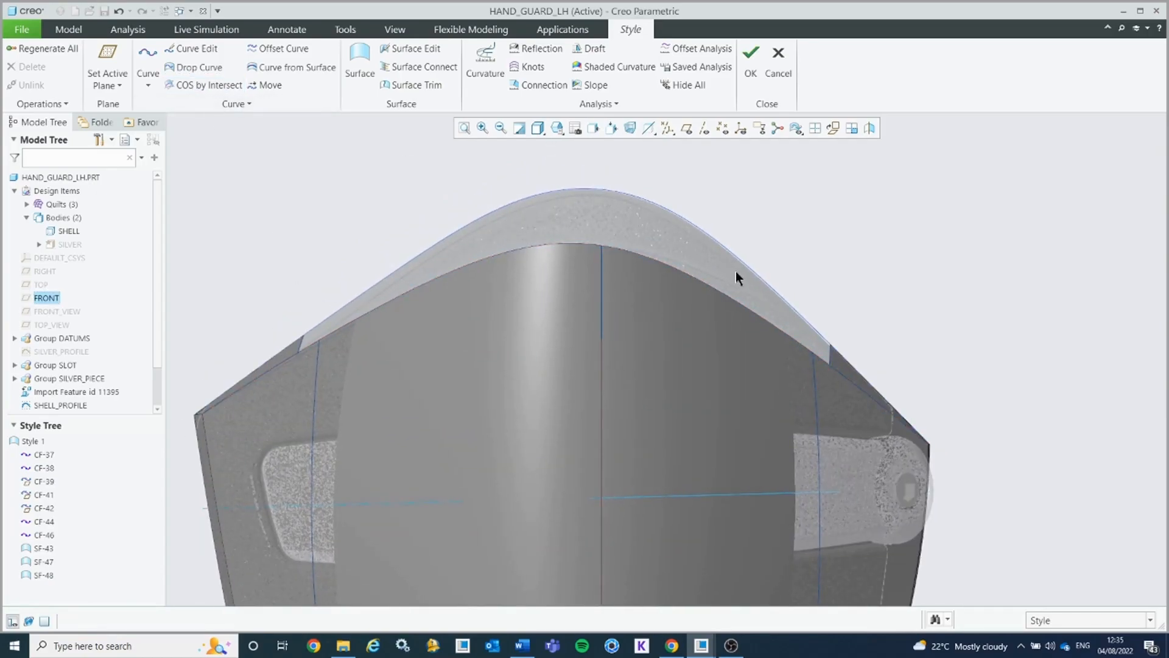
left_click(148, 54)
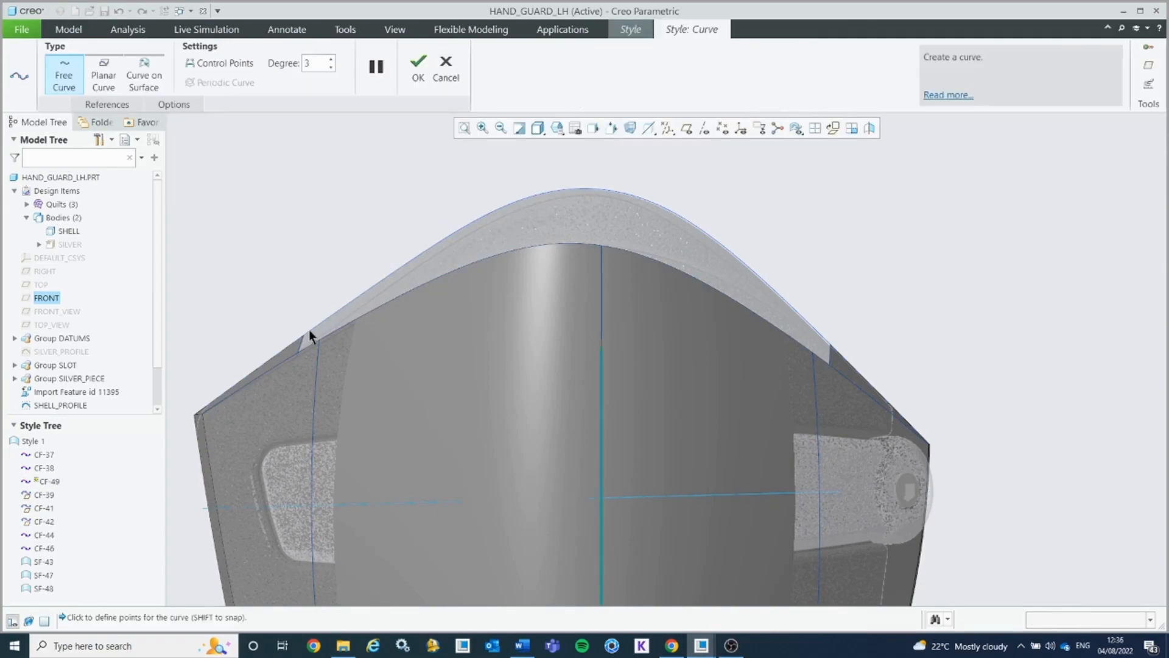
scroll(310, 338, "up", 2)
scroll(307, 347, "up", 2)
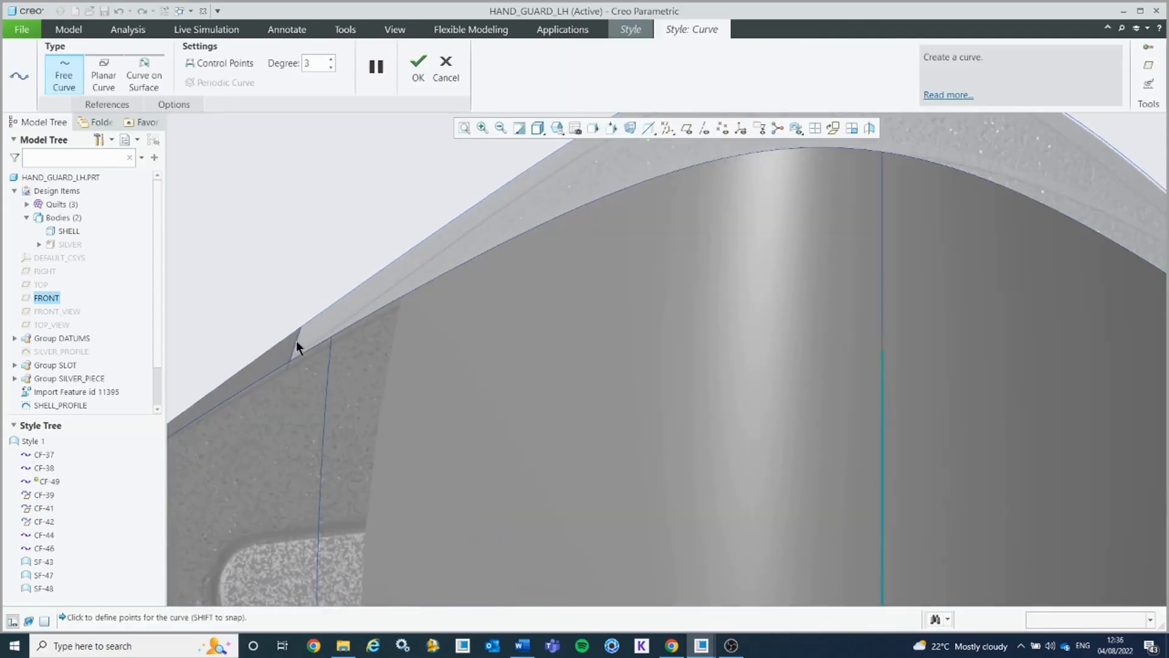
scroll(362, 370, "down", 3)
left_click(611, 207)
left_click(857, 364)
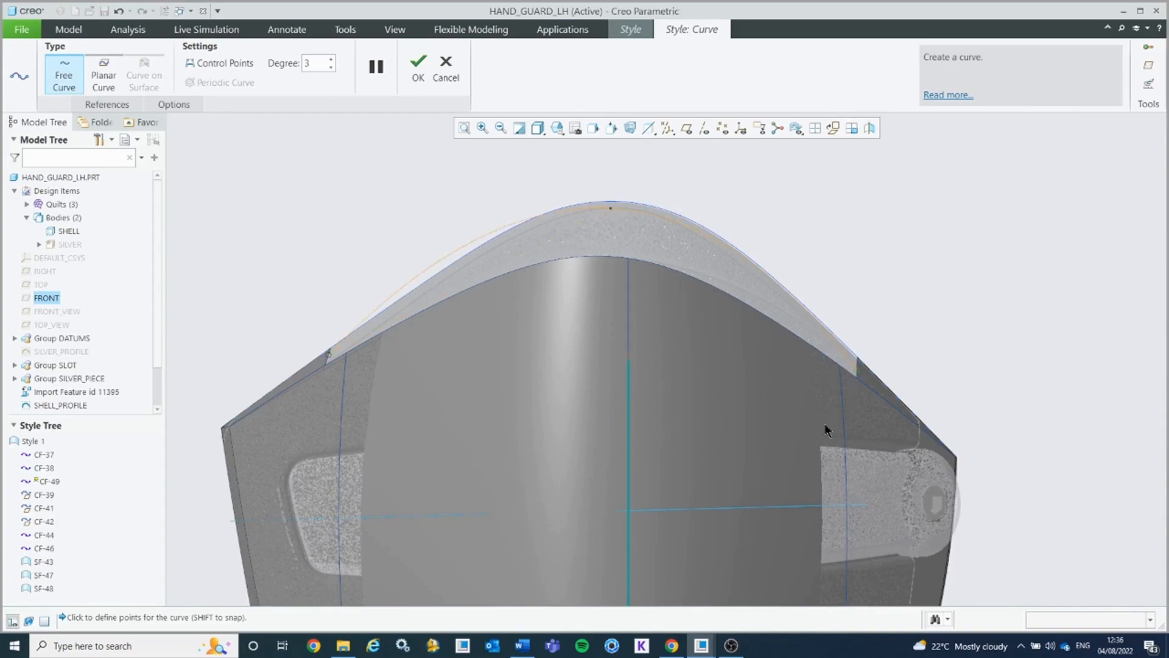
left_click(419, 68)
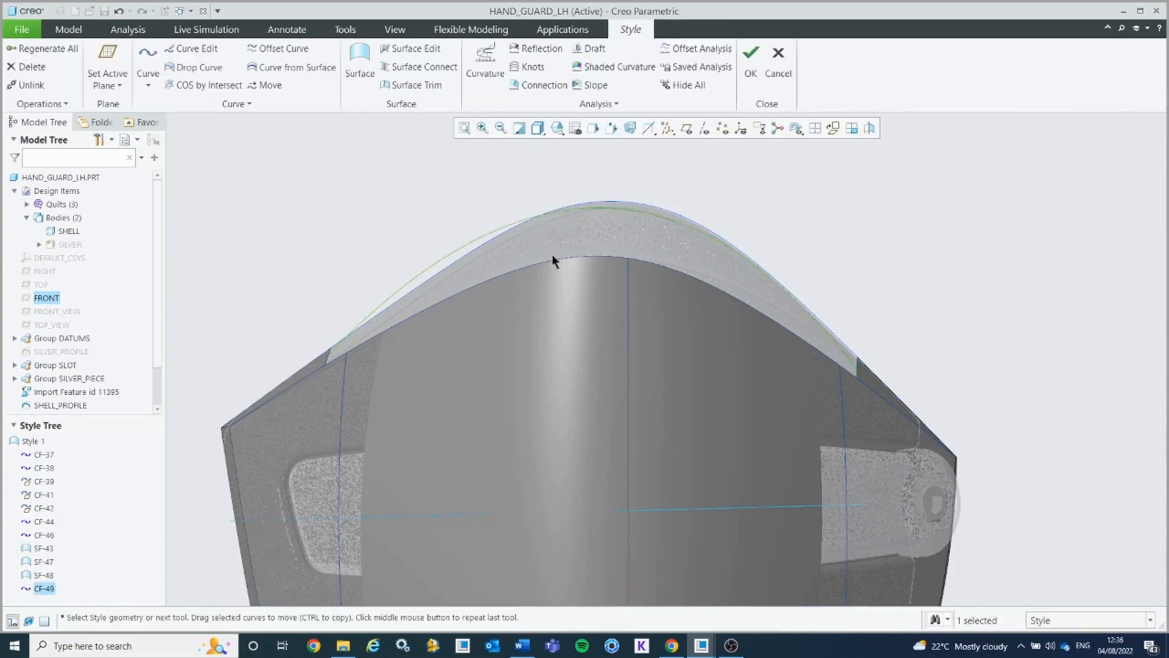
Step: Edit the new free curve in the four-view layout, moving its middle point in the top view to follow the shell's curved profile
scroll(598, 288, "down", 4)
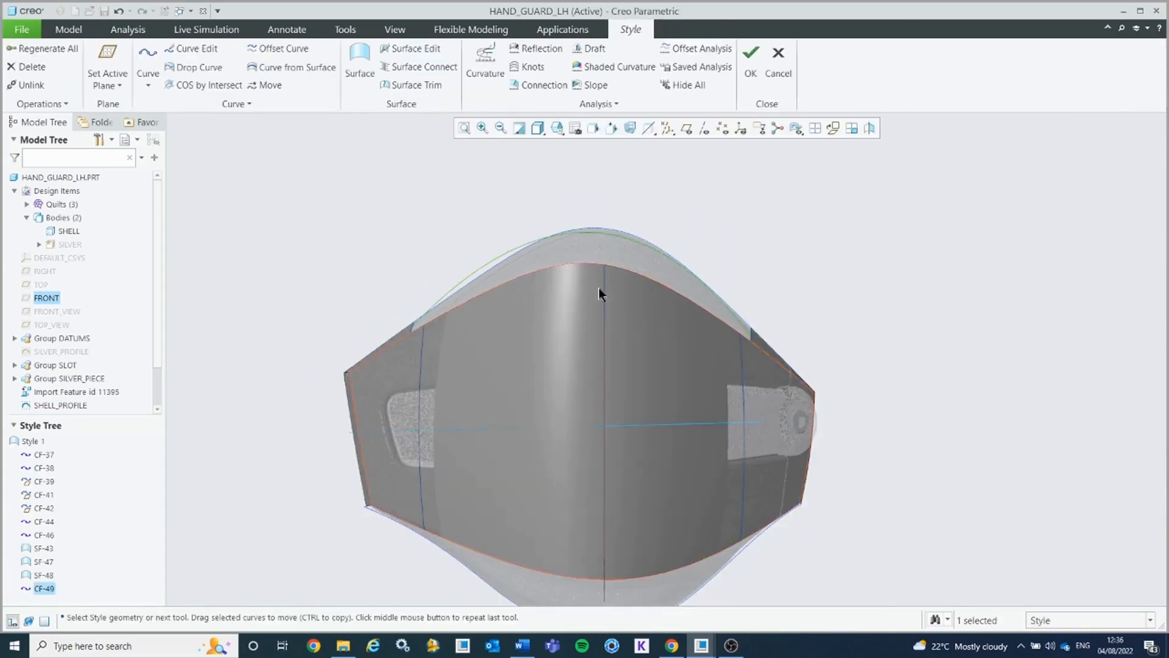
left_click(204, 48)
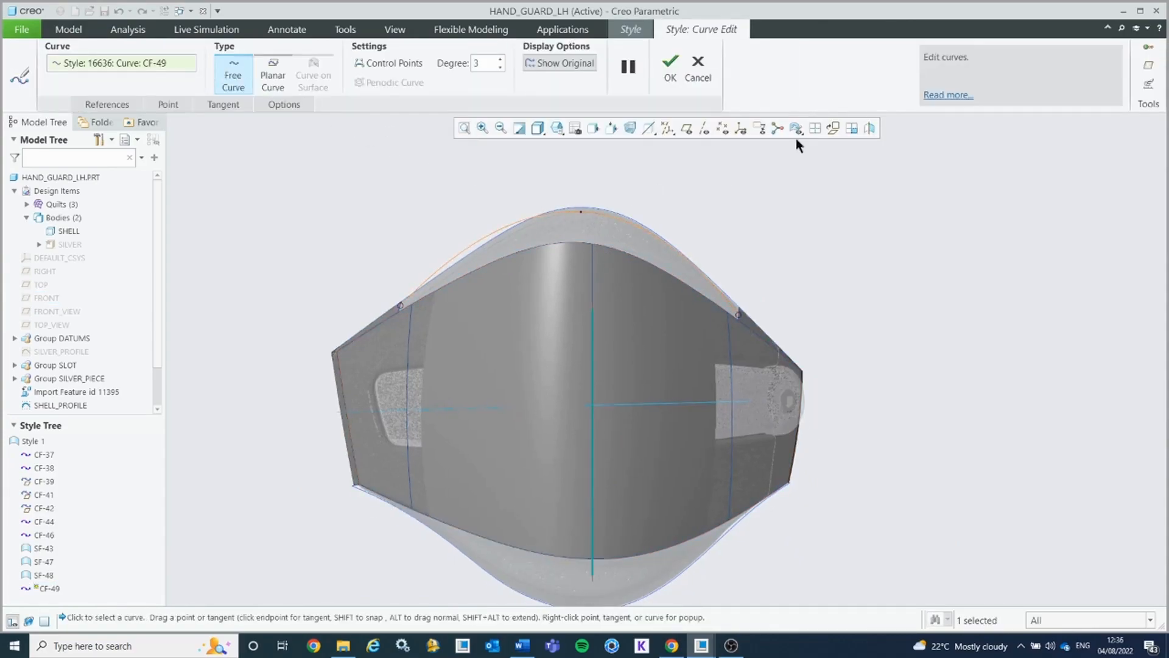
left_click(820, 128)
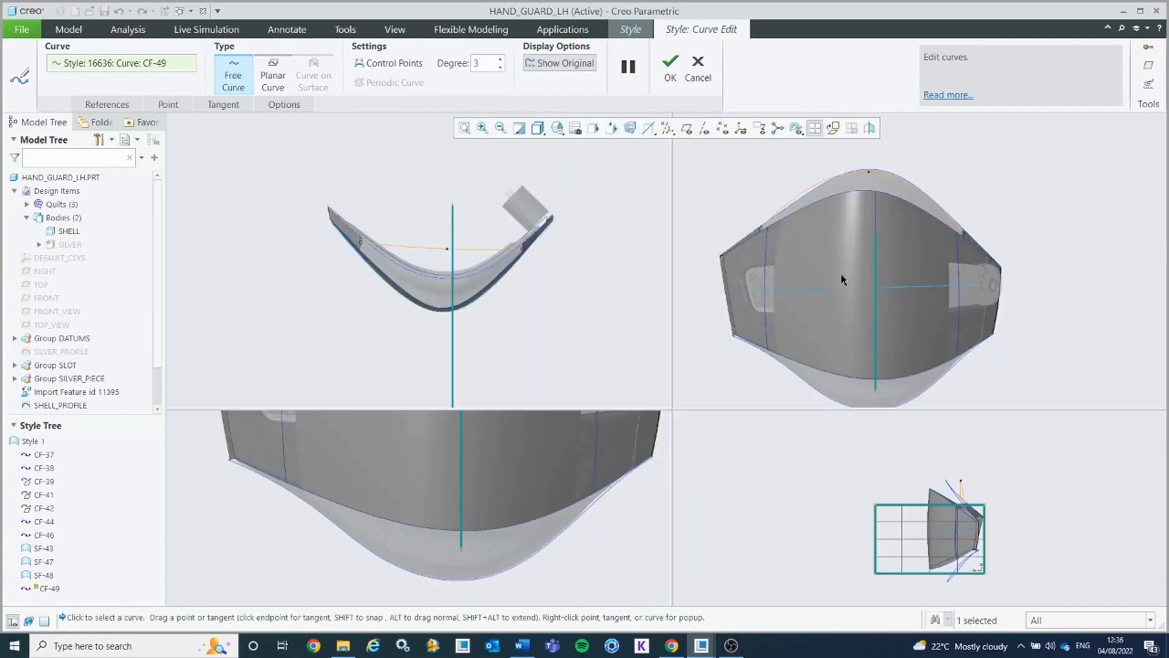
left_click_drag(447, 250, 448, 290)
scroll(1004, 529, "down", 3)
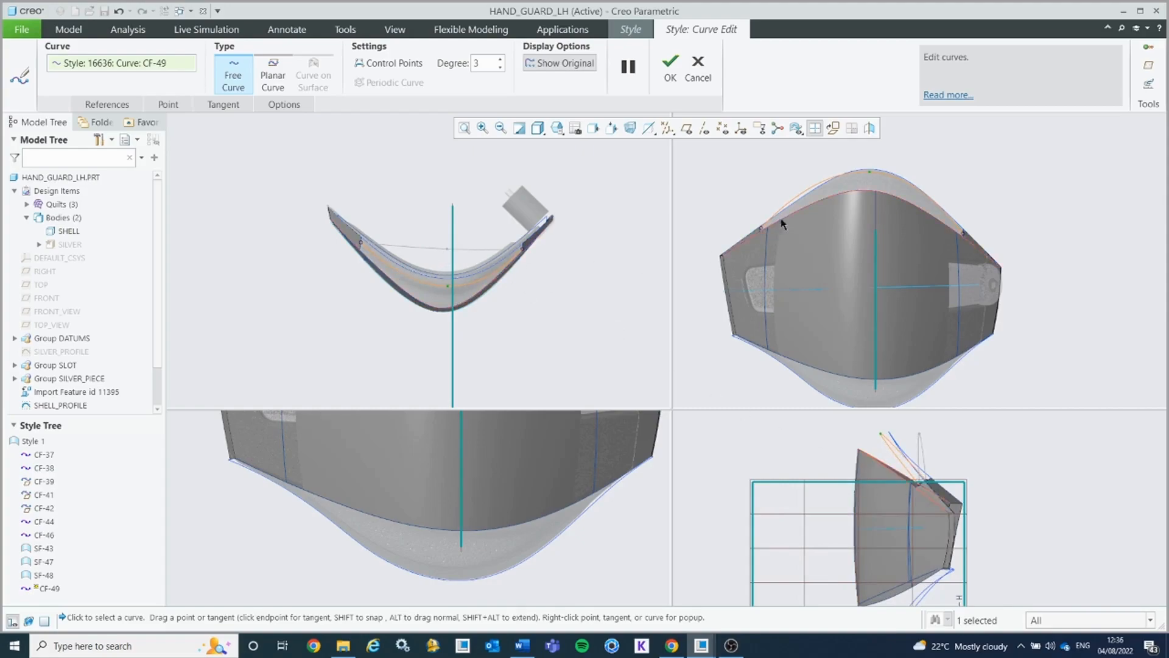
Step: Add a point on each side of the free curve's middle point, fine-tune the curve in the top view and accept the edit
right_click(798, 196)
left_click(834, 258)
right_click(920, 197)
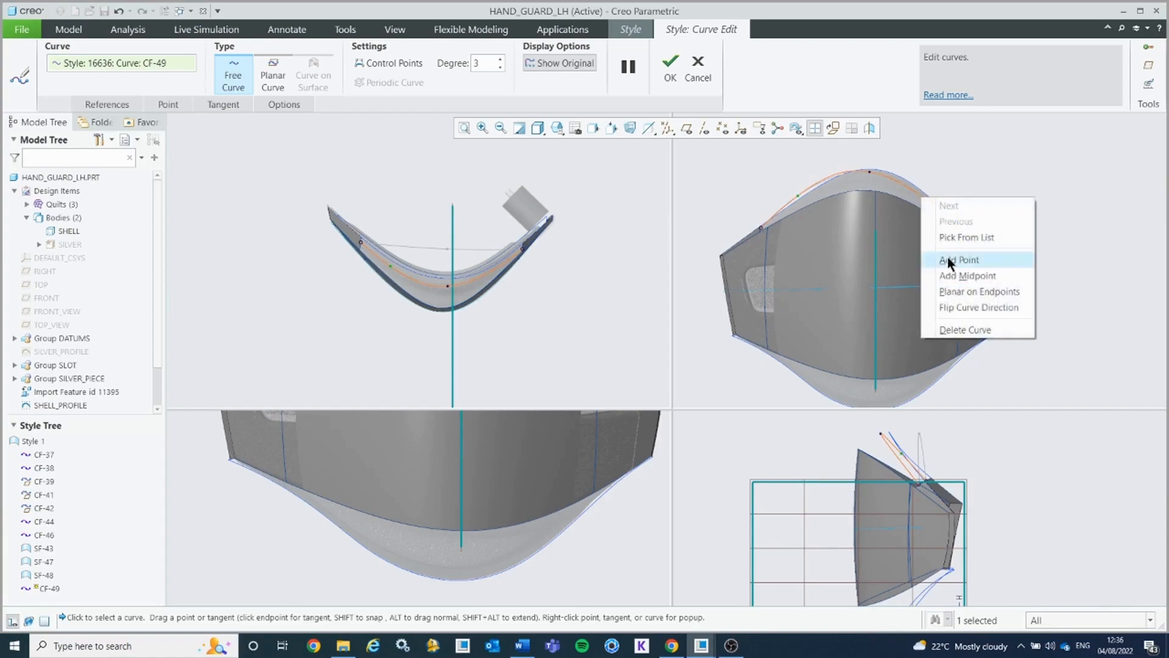
left_click(947, 259)
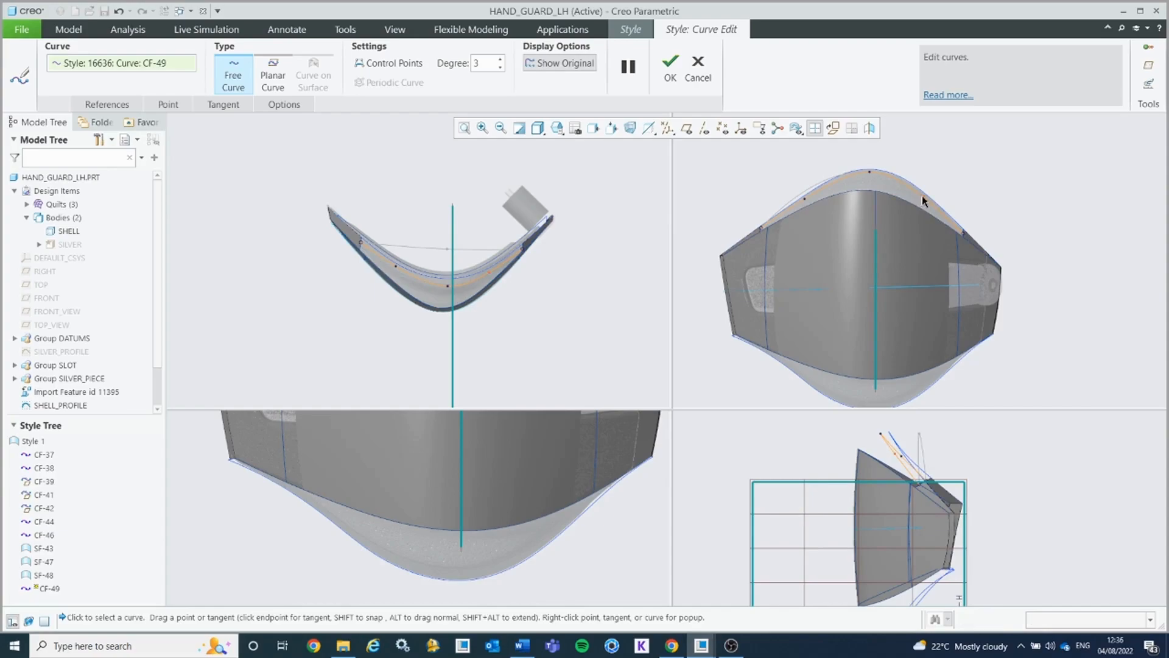
scroll(452, 277, "up", 3)
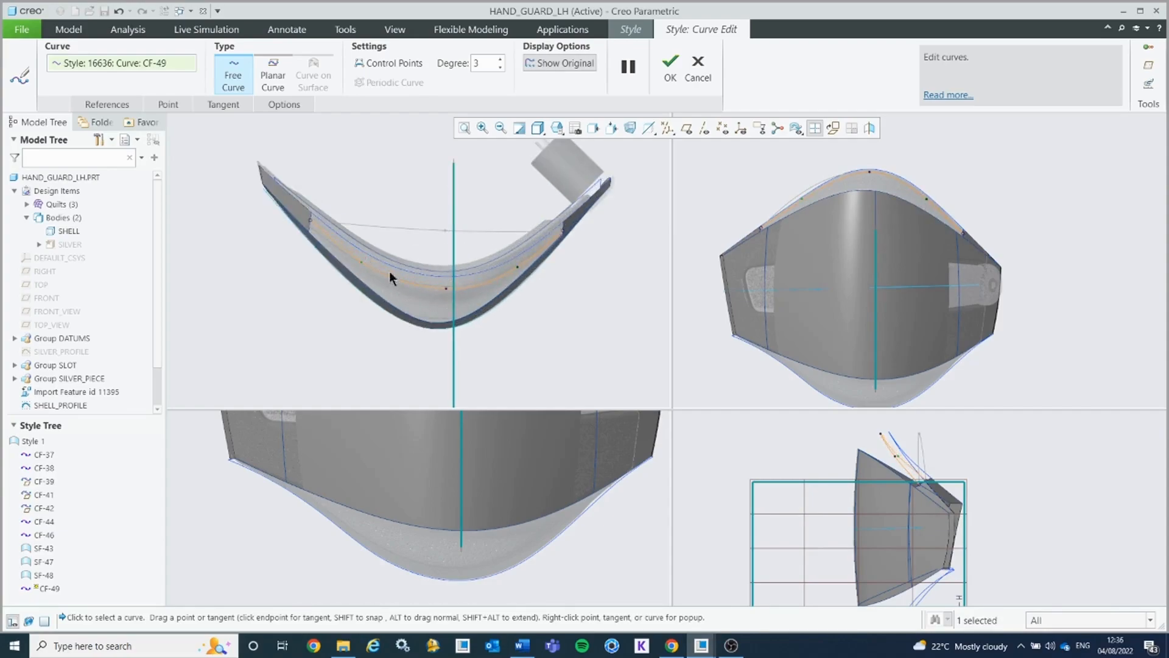
left_click_drag(448, 286, 449, 283)
left_click(671, 68)
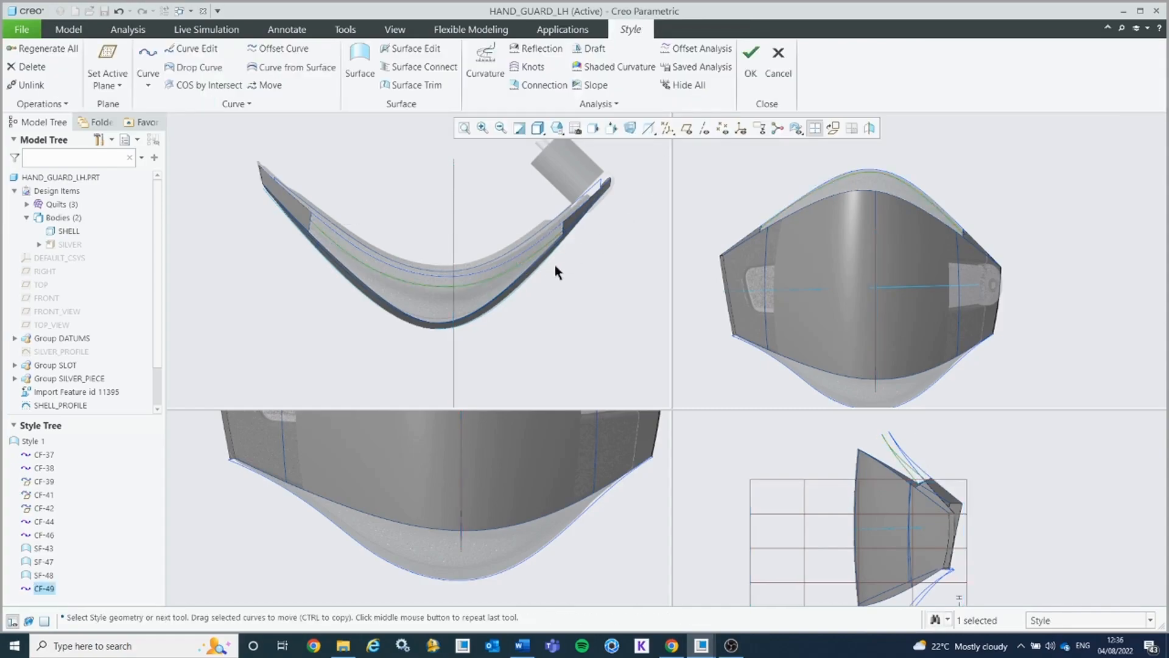
Step: Return to a single view and create a style surface from the outer upper curve, the edited free curve and both short cross curves
left_click(814, 128)
middle_click_drag(557, 245, 740, 191)
left_click(740, 192)
left_click(364, 52)
scroll(438, 244, "up", 2)
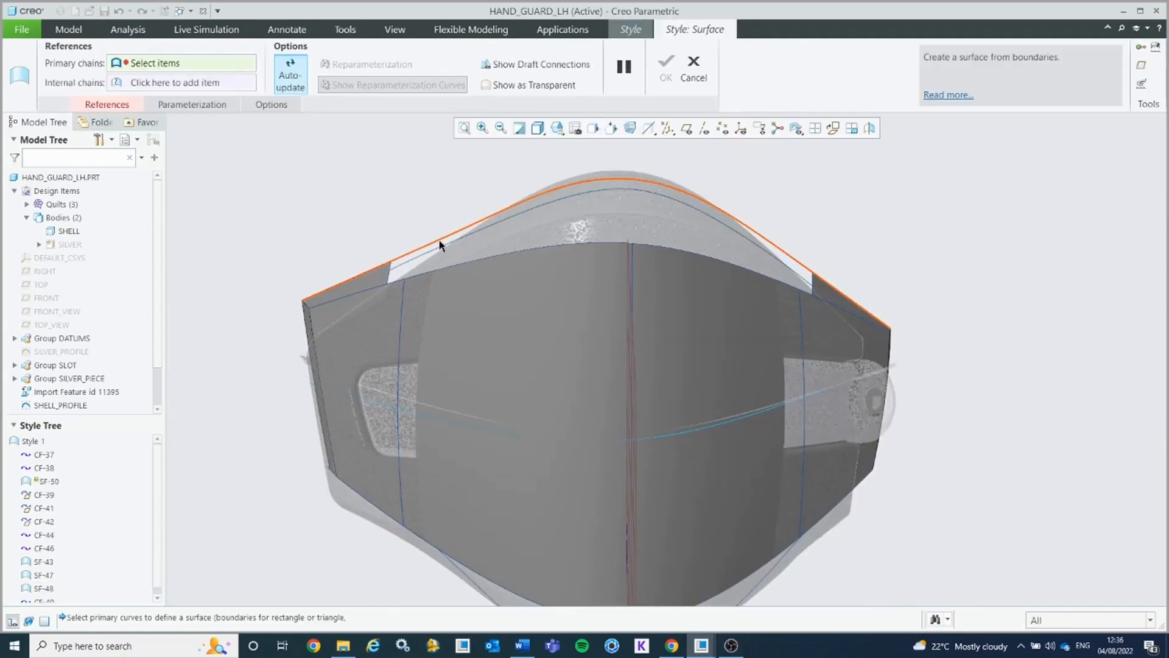
left_click(448, 246)
left_click(448, 246, "ctrl")
scroll(390, 268, "down", 5)
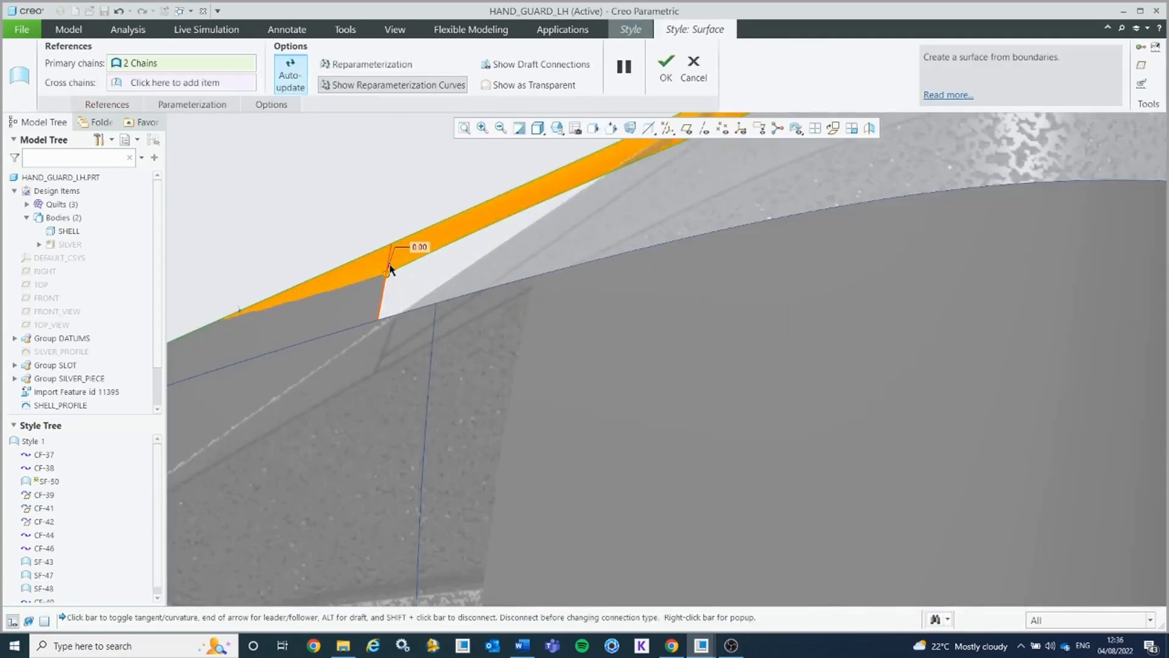
left_click(389, 263, "ctrl")
scroll(543, 266, "up", 6)
scroll(867, 219, "down", 6)
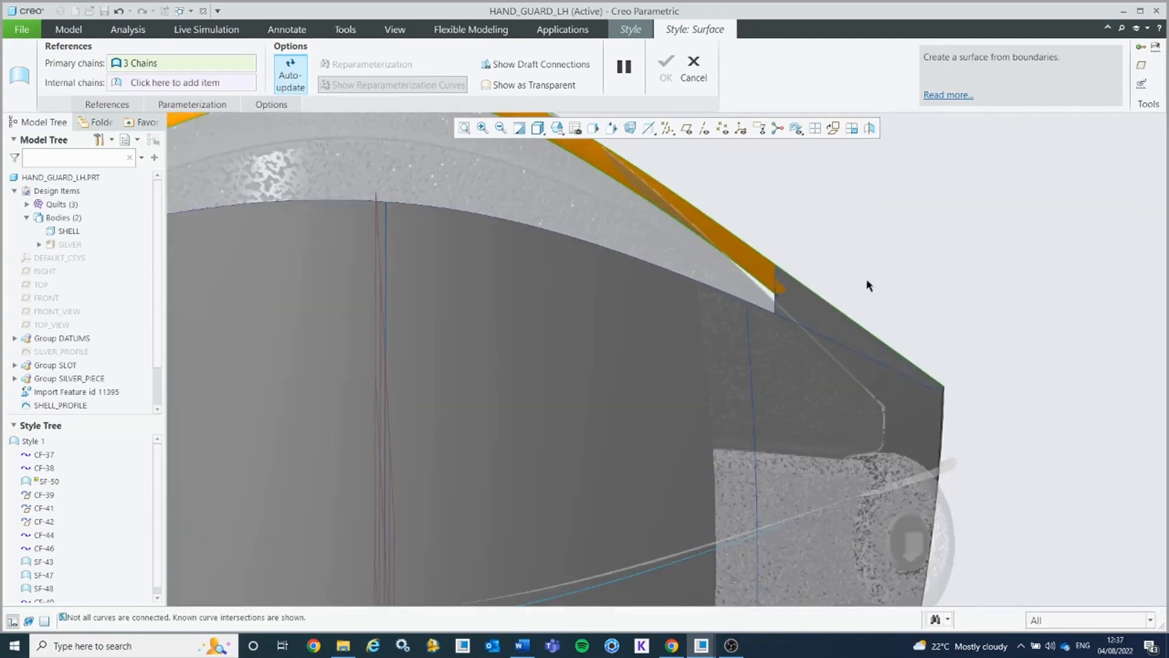
left_click(777, 283, "ctrl")
scroll(729, 298, "up", 6)
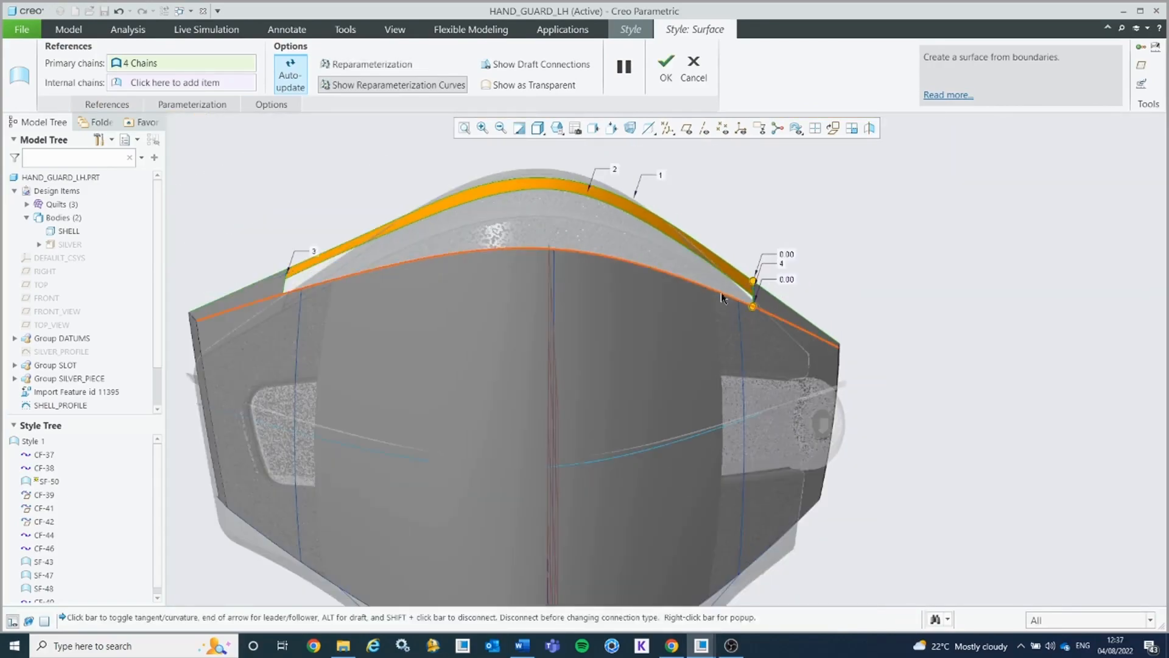
Step: Set the surface's connection at the slot-end cross curve to G1 - Tangent, allowing the defining curves to be connected
scroll(418, 268, "down", 6)
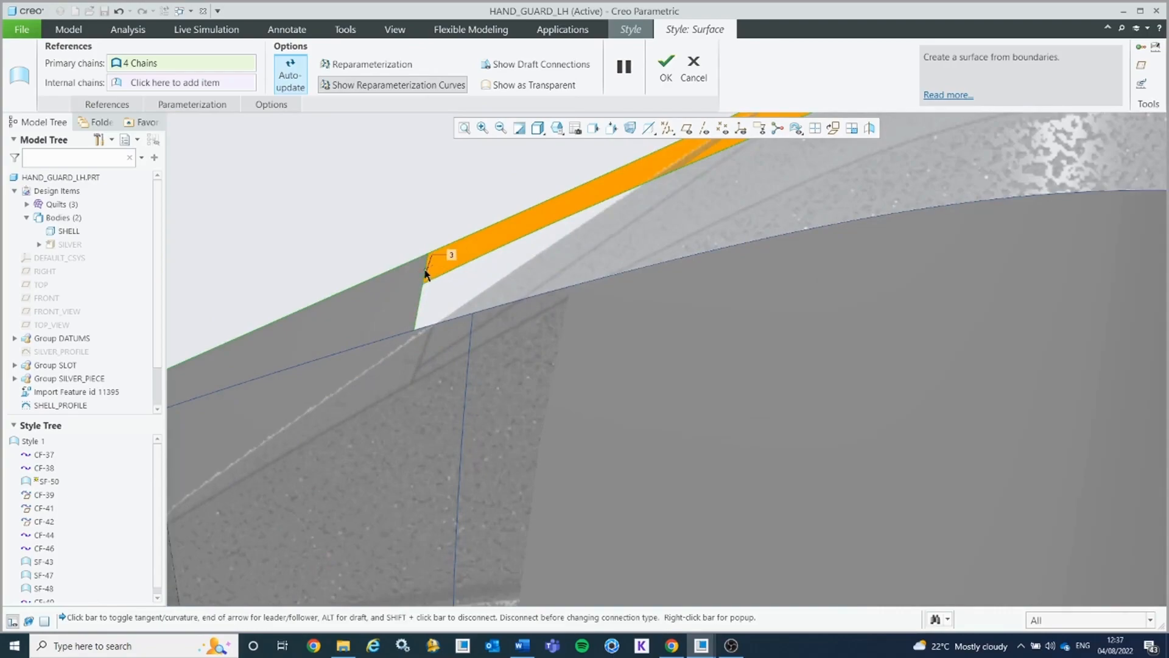
right_click(427, 272)
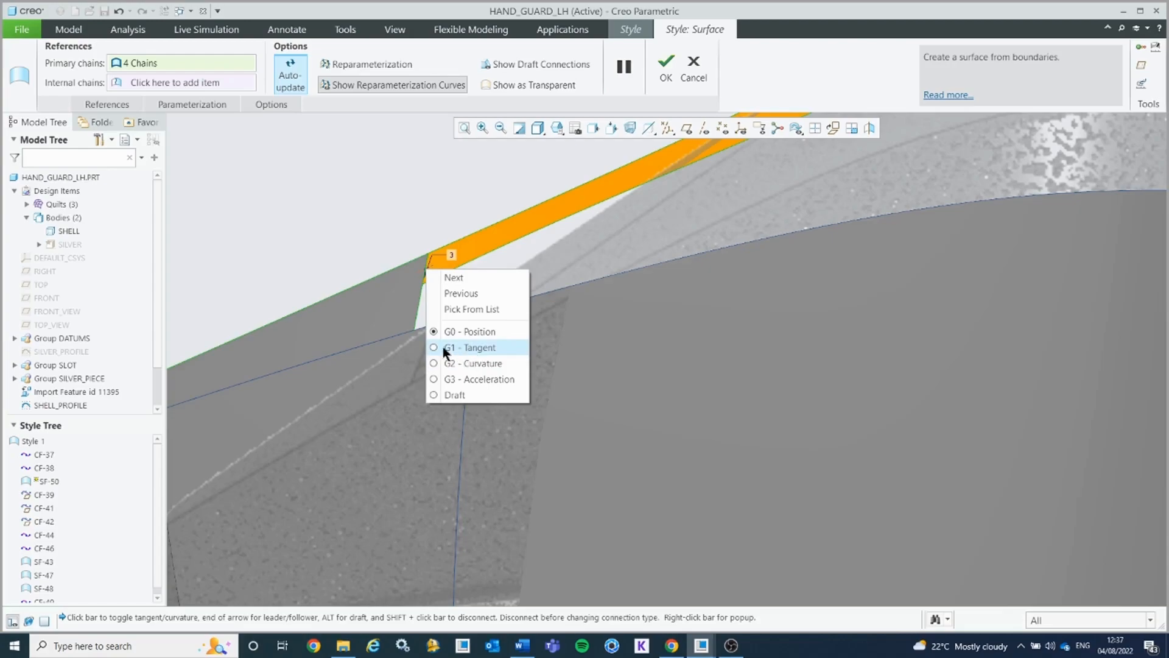
left_click(459, 347)
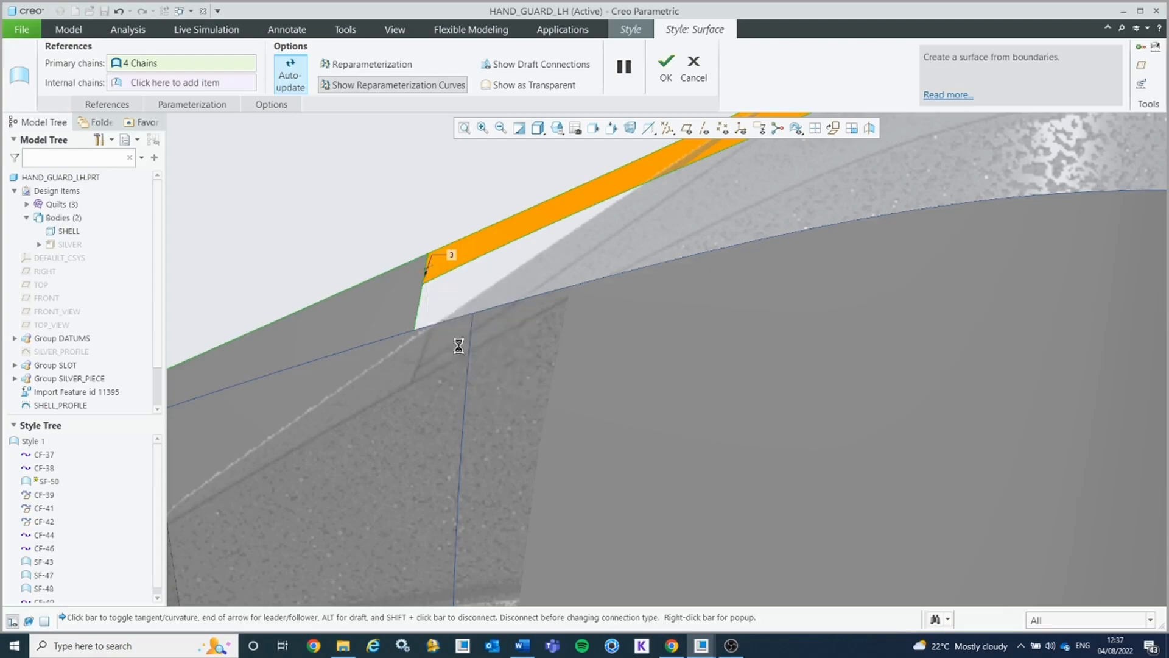
left_click(747, 347)
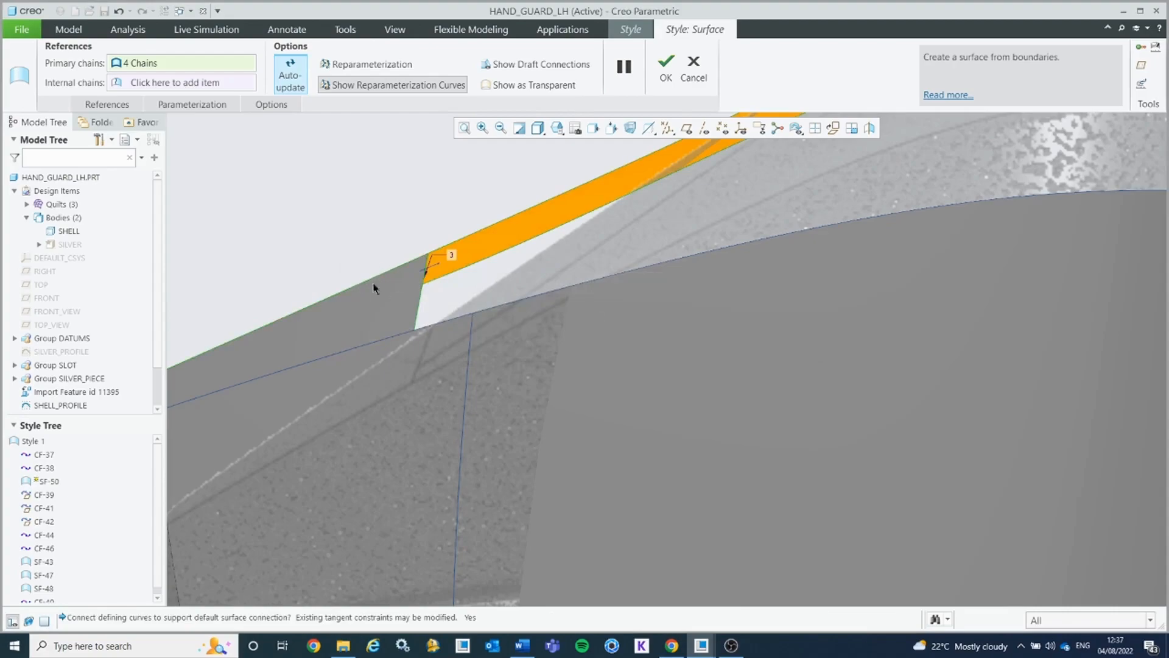
Step: Set the connection at the round mounting end to G1 - Tangent, allow the defining curves to be connected, and accept the surface
scroll(633, 382, "down", 2)
middle_click_drag(851, 389, 640, 368, "shift")
scroll(888, 320, "down", 3)
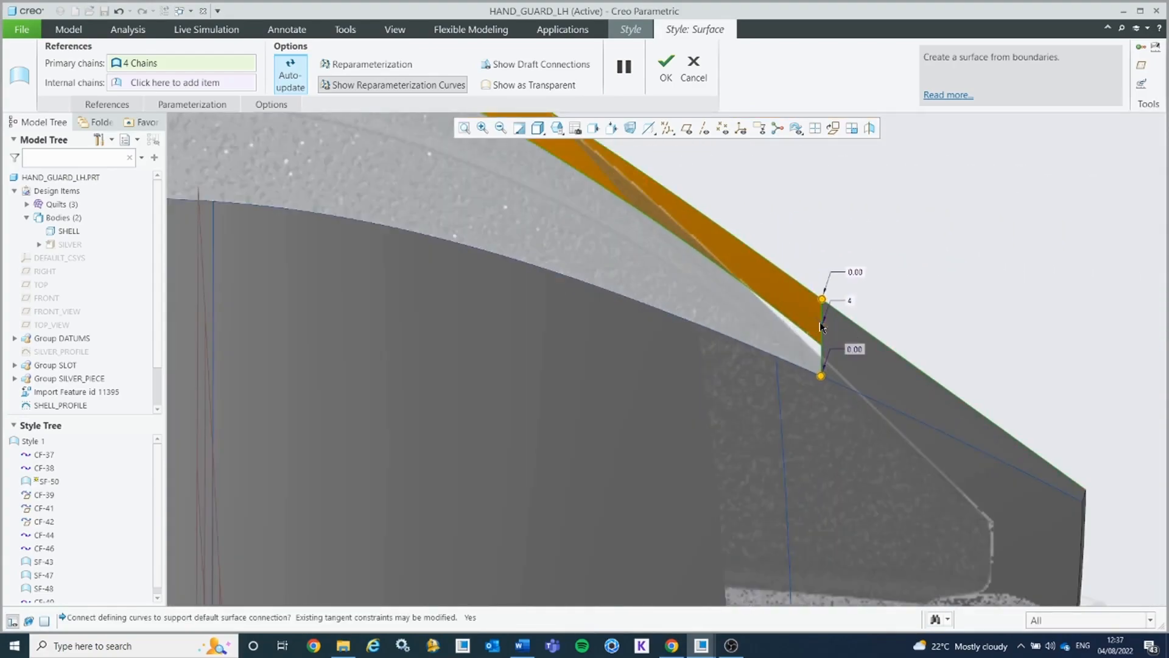
right_click(823, 326)
left_click(846, 347)
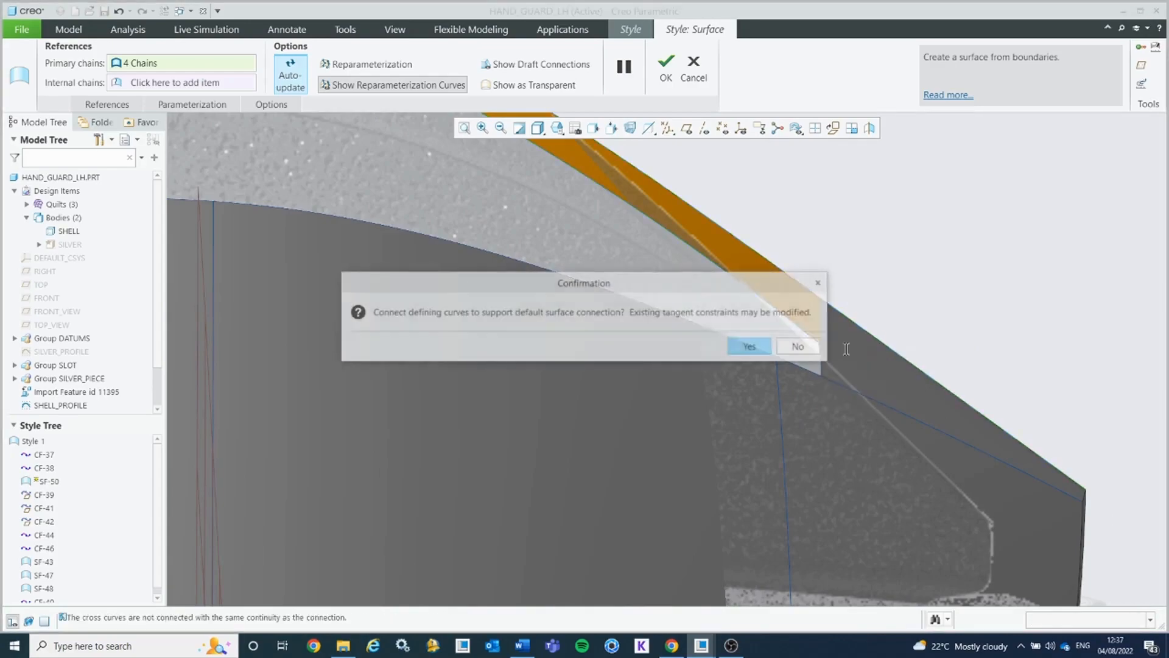
left_click(747, 347)
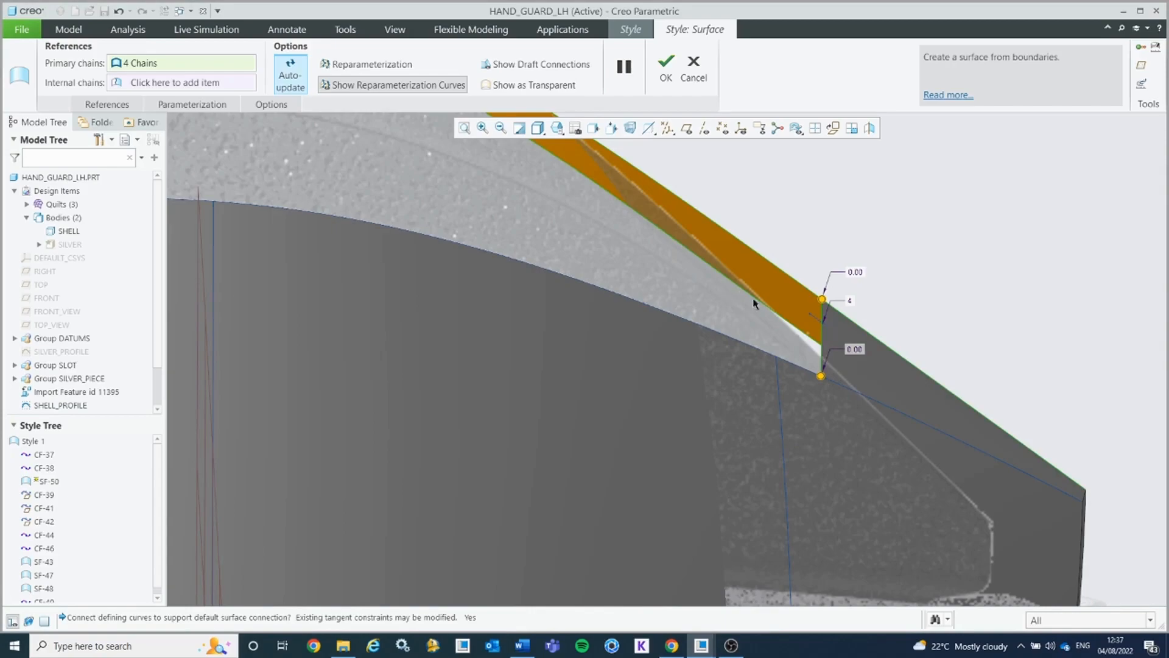
scroll(749, 309, "up", 2)
scroll(717, 248, "up", 2)
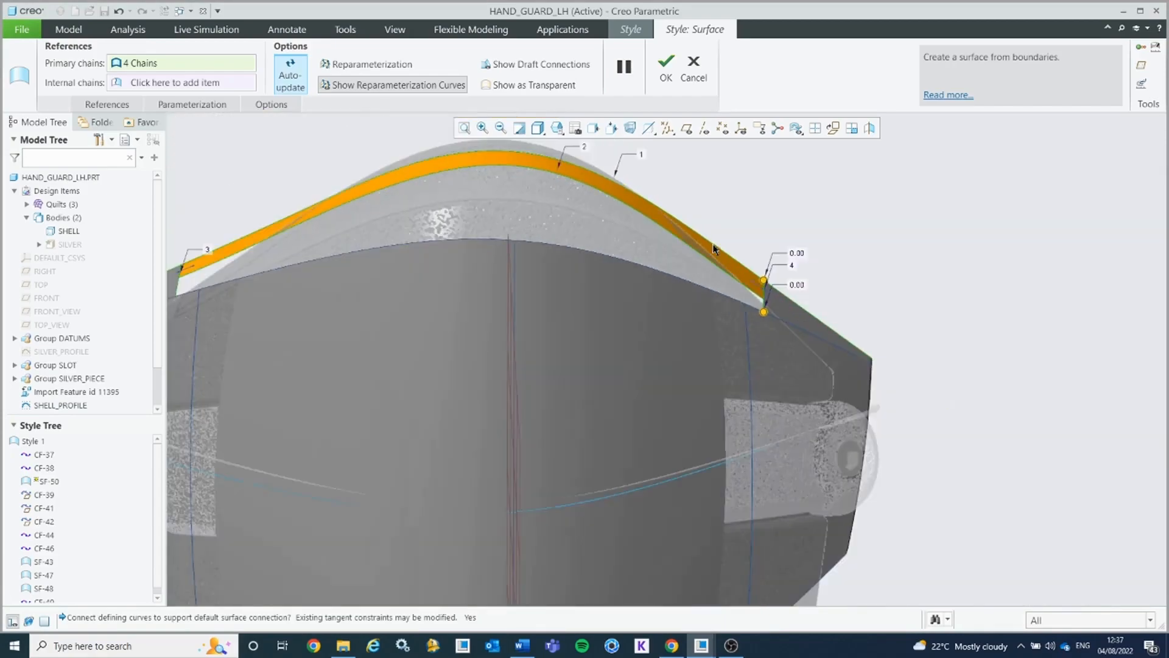
left_click(670, 69)
left_click(824, 231)
middle_click_drag(783, 279, 838, 321)
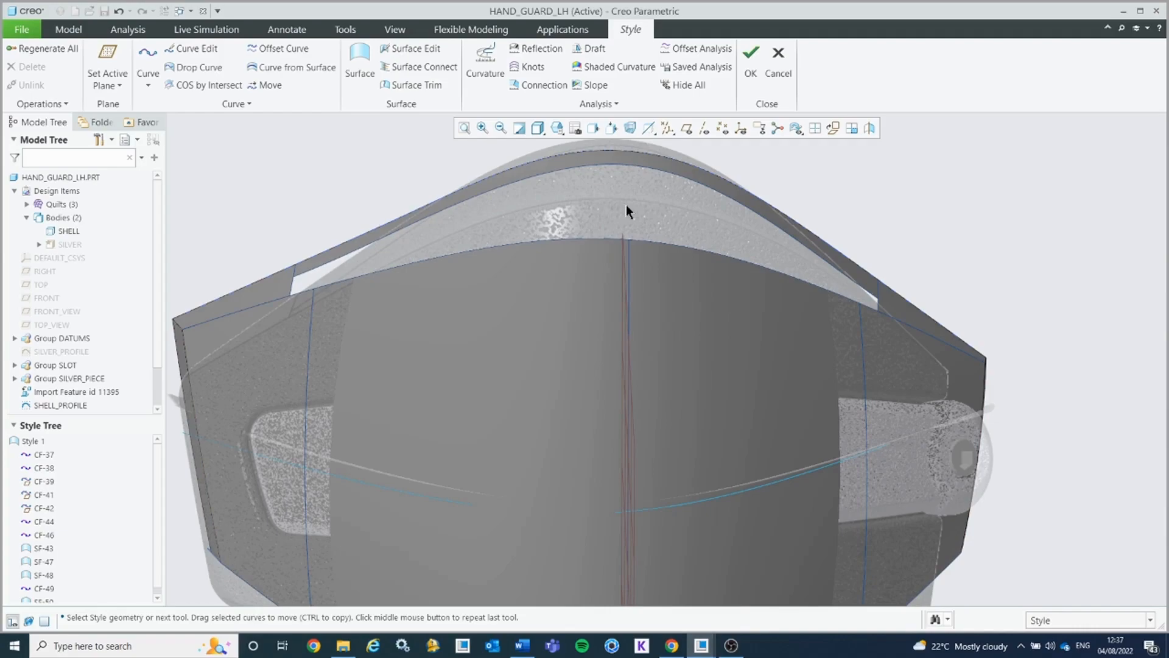
Step: Create a planar curve across the middle of the upper gap, joining the flange surface's lower edge to the shell's upper edge
left_click(594, 128)
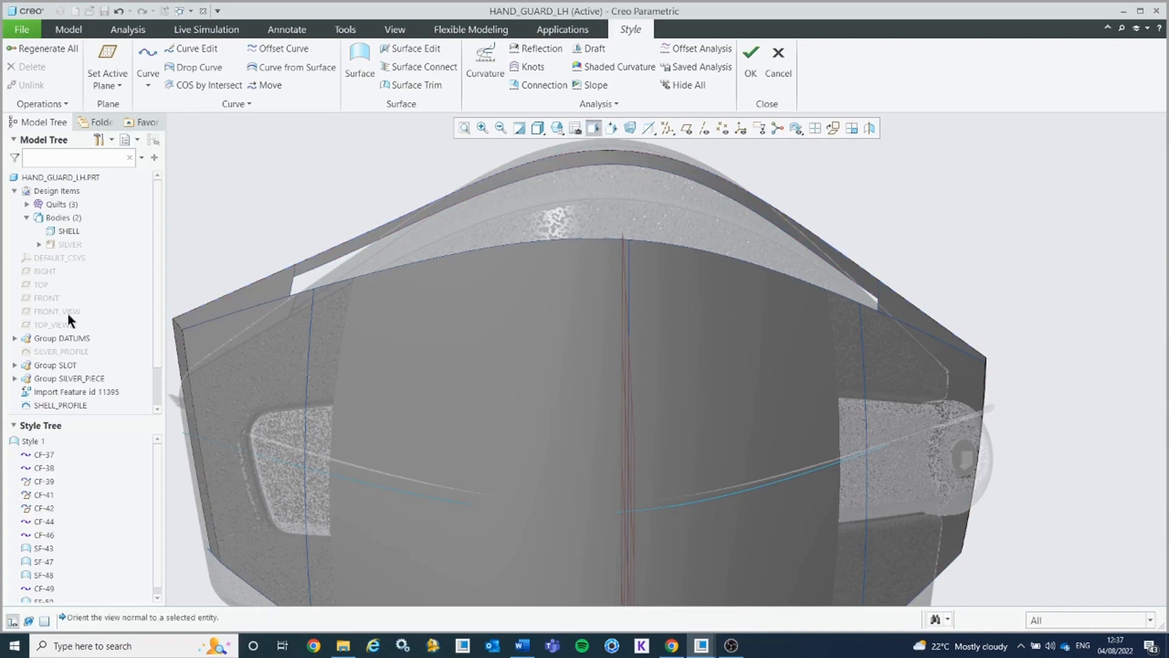
left_click(53, 300)
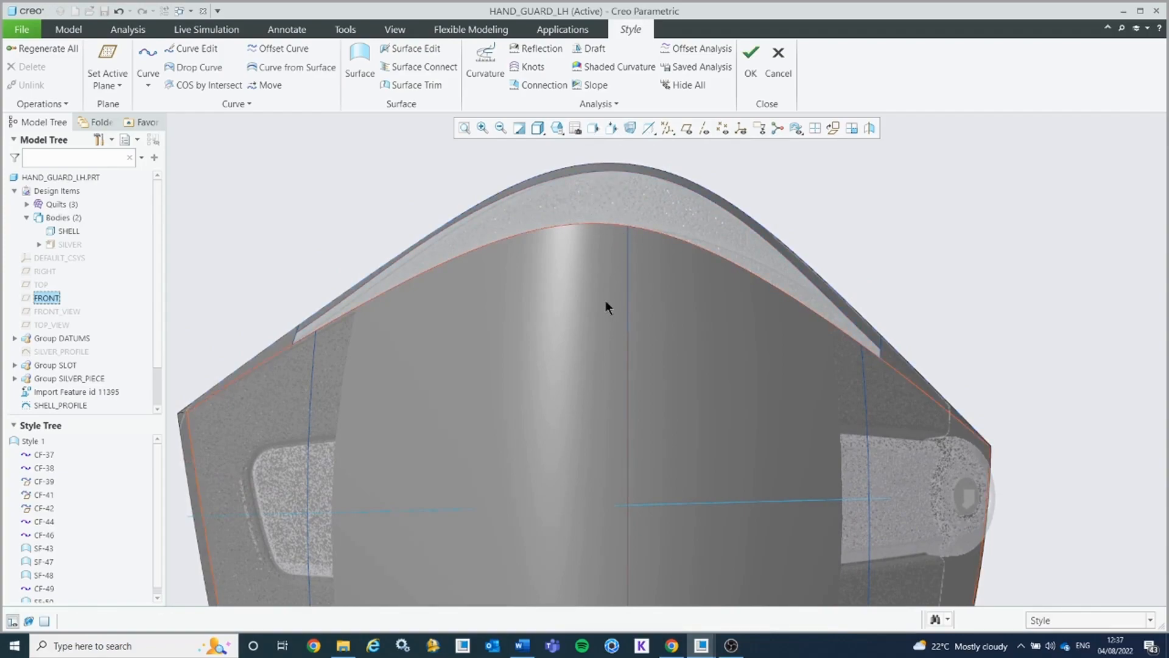
left_click(148, 52)
middle_click_drag(553, 353, 520, 357)
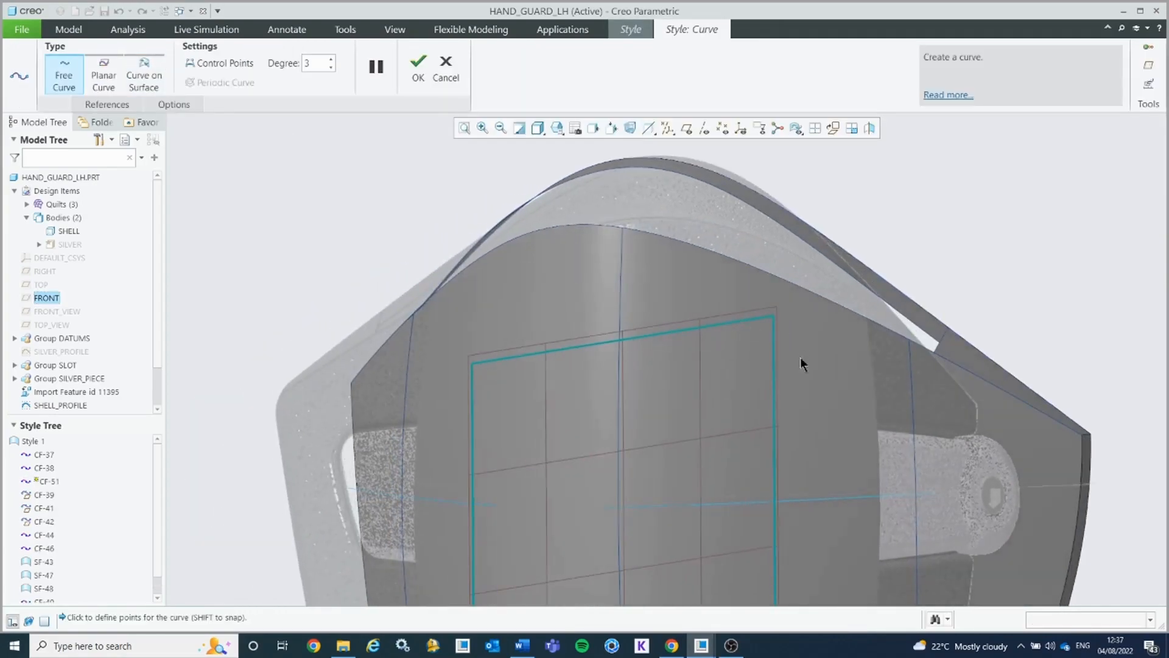
left_click(105, 77)
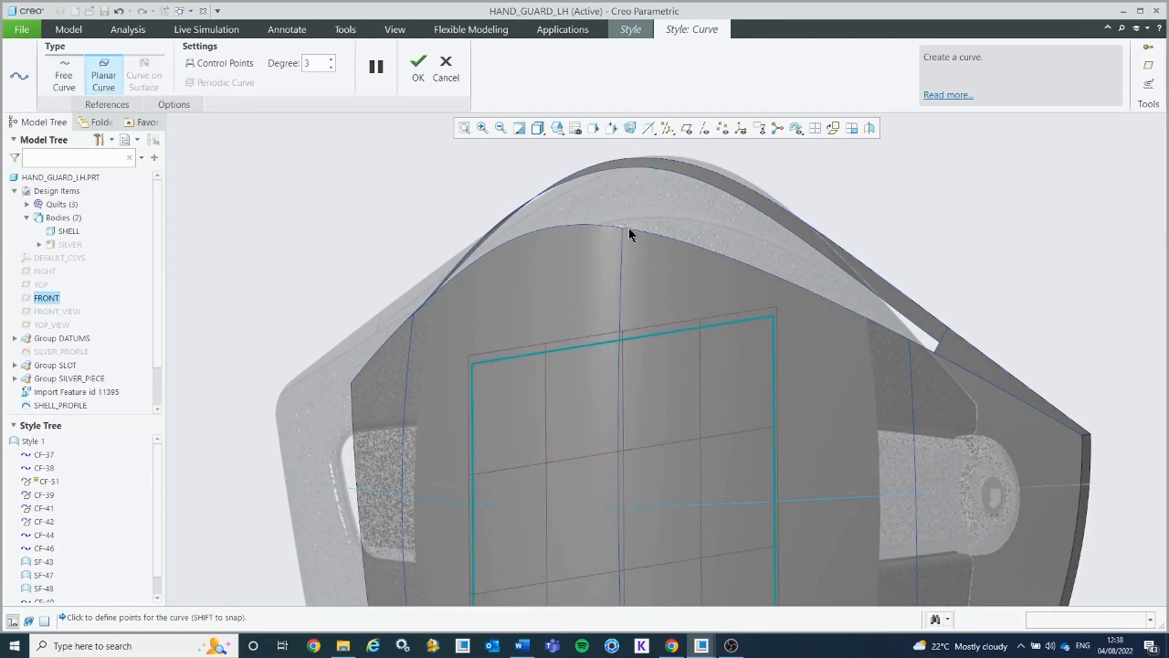
left_click(423, 86)
middle_click_drag(488, 189, 513, 243)
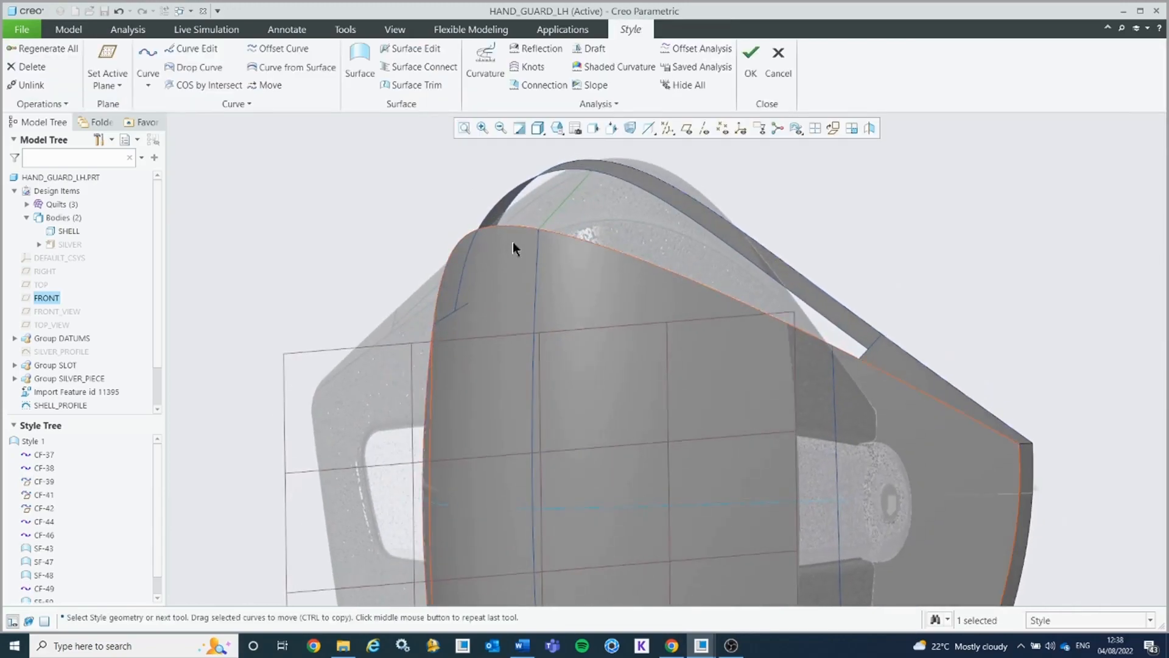
Step: Edit the planar curve and apply G1 - Surface Tangent to its upper end against the flange surface
left_click(195, 49)
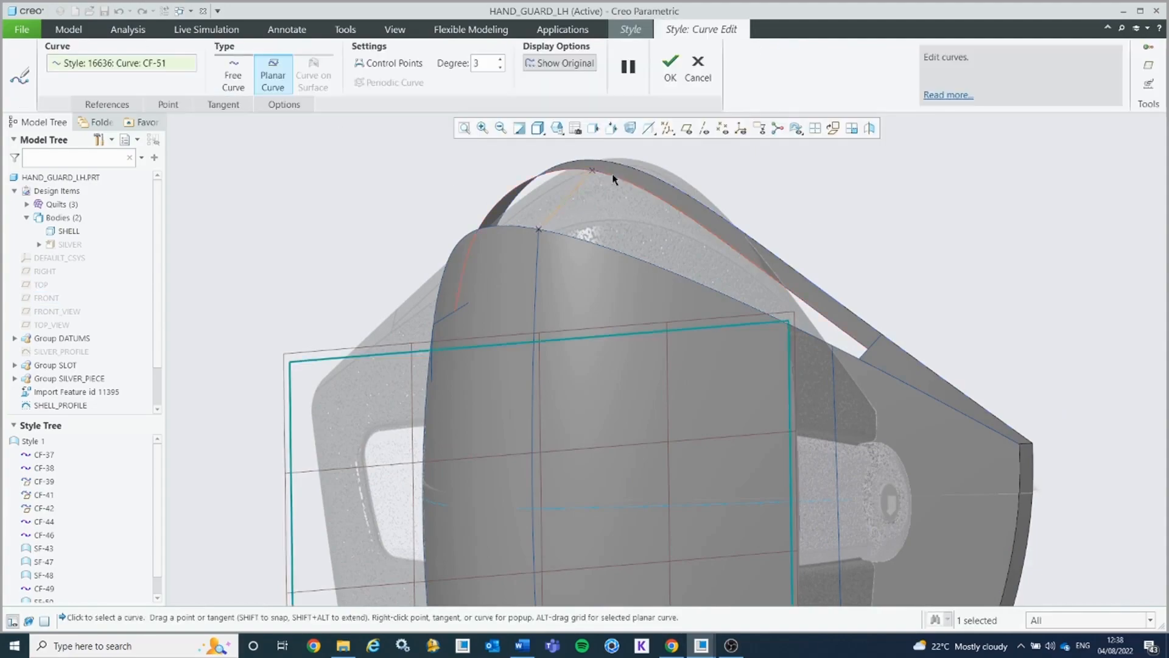
scroll(615, 181, "up", 3)
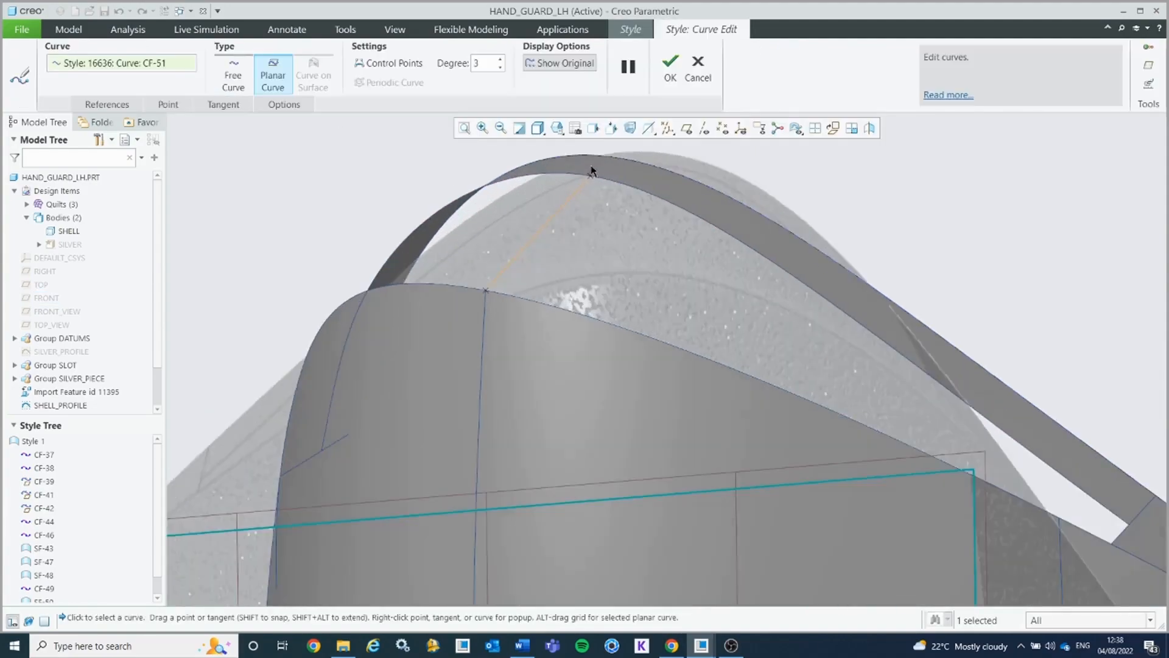
right_click(575, 193)
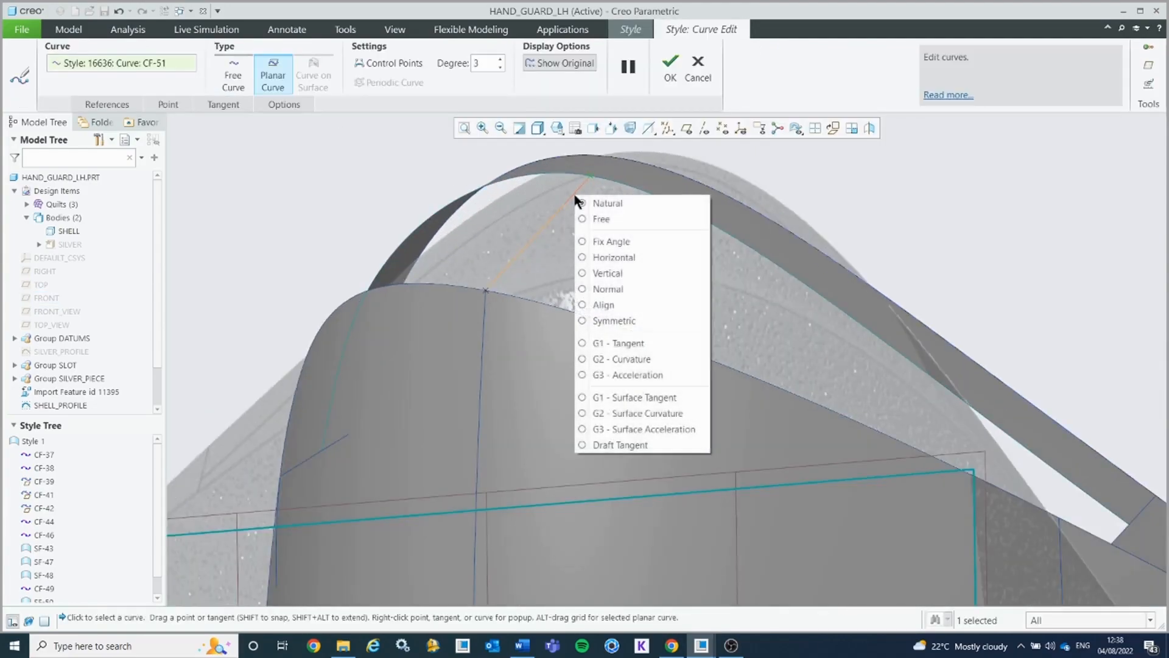
left_click(613, 342)
middle_click_drag(523, 236, 498, 236)
right_click(480, 197)
left_click(524, 402)
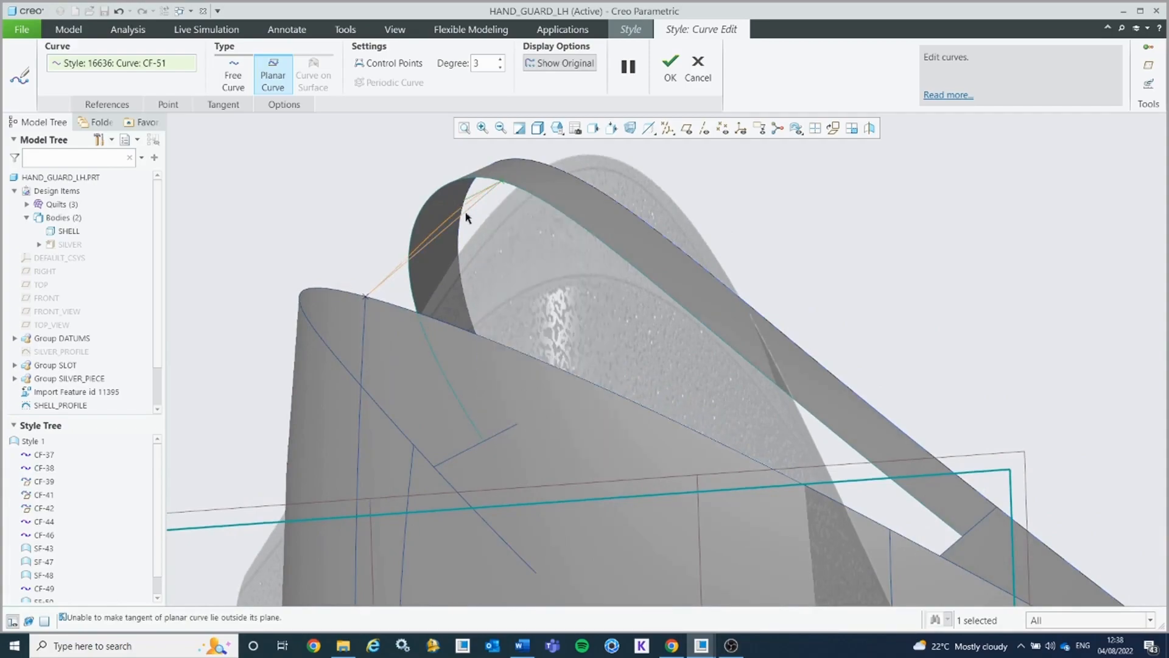
Step: Add a point partway along the planar curve, reshape the curve with that point and the upper tangent, and accept the edit
left_click_drag(461, 200, 405, 260)
right_click(405, 260)
left_click(434, 314)
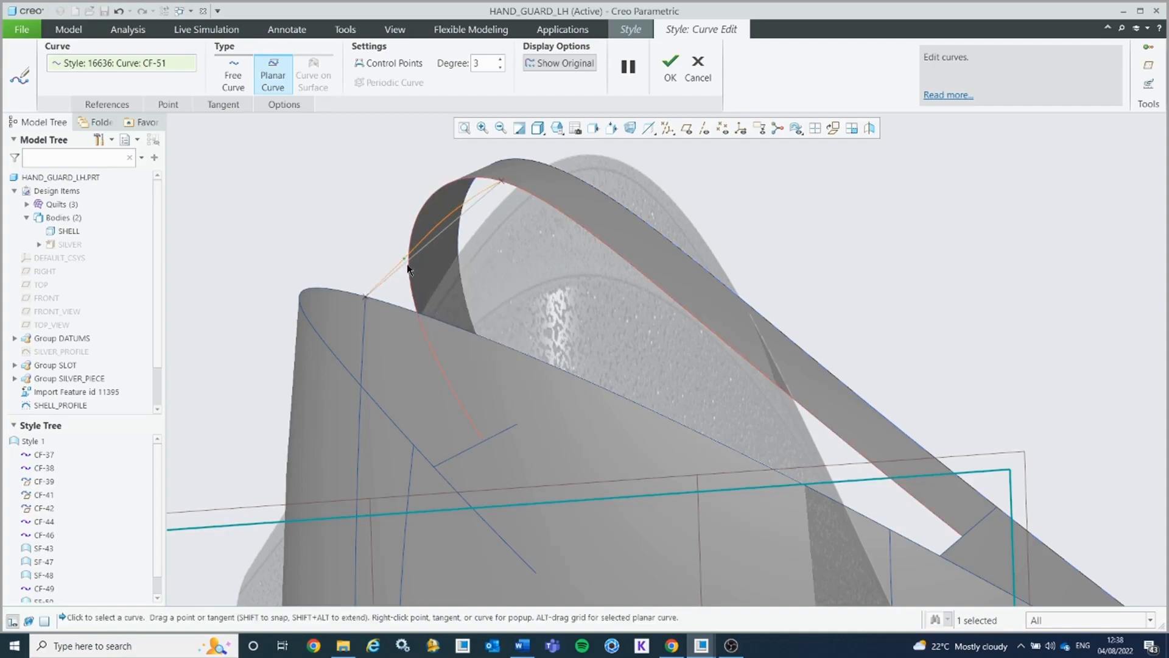
left_click_drag(409, 258, 411, 262)
left_click_drag(487, 191, 456, 207)
mouse_move(481, 249)
middle_mouse_down()
mouse_move(460, 243)
mouse_move(476, 245)
middle_mouse_up()
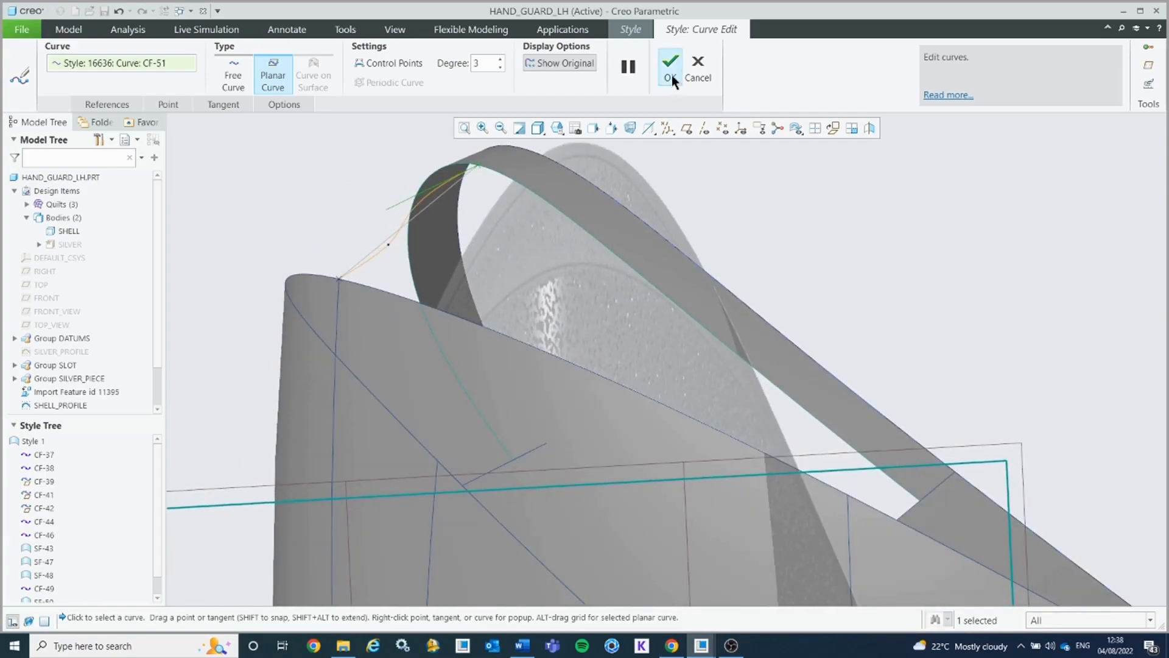
left_click(672, 75)
scroll(687, 322, "down", 2)
middle_click_drag(687, 322, 650, 373)
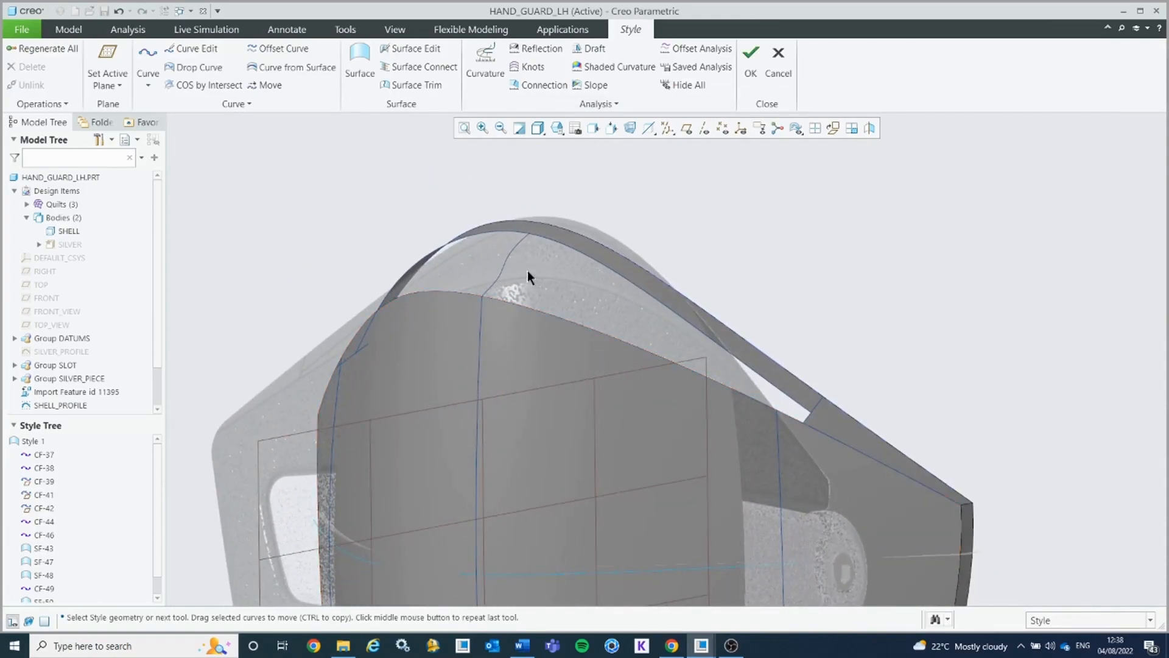
Step: Create a boundary surface over the upper gap using the flange's lower edge, the shell's upper edge and the two short end curves as primary chains
left_click(365, 68)
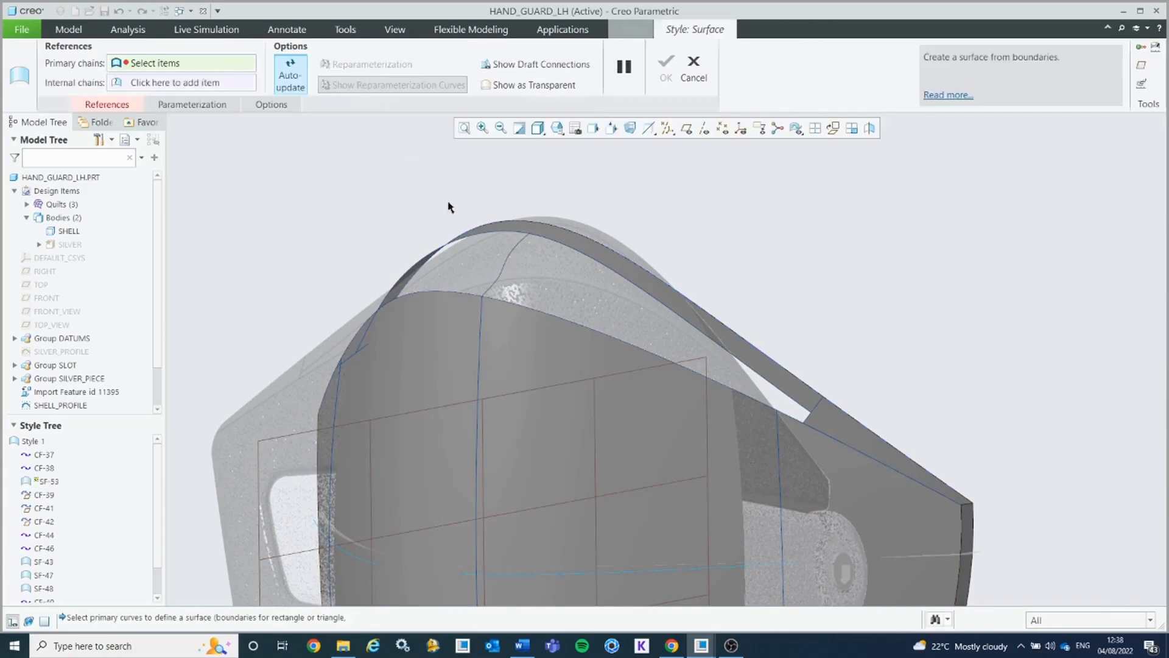
left_click(509, 230)
left_click(812, 427, "ctrl")
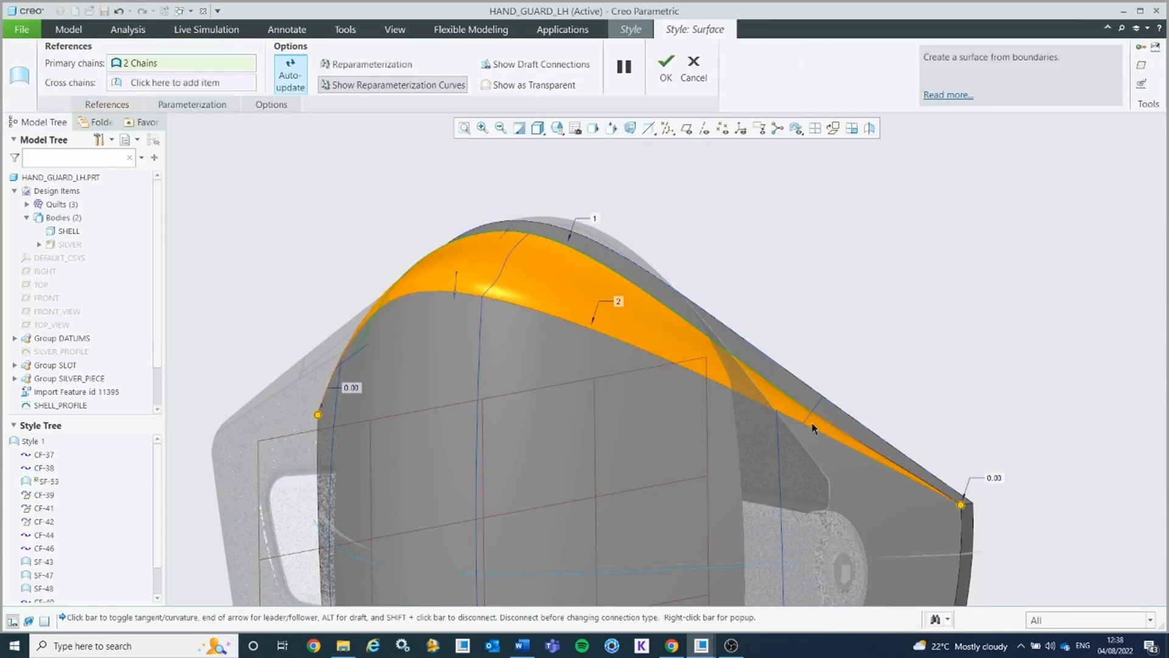
left_click(812, 419, "ctrl")
middle_click_drag(601, 418, 340, 403)
left_click(345, 369, "ctrl")
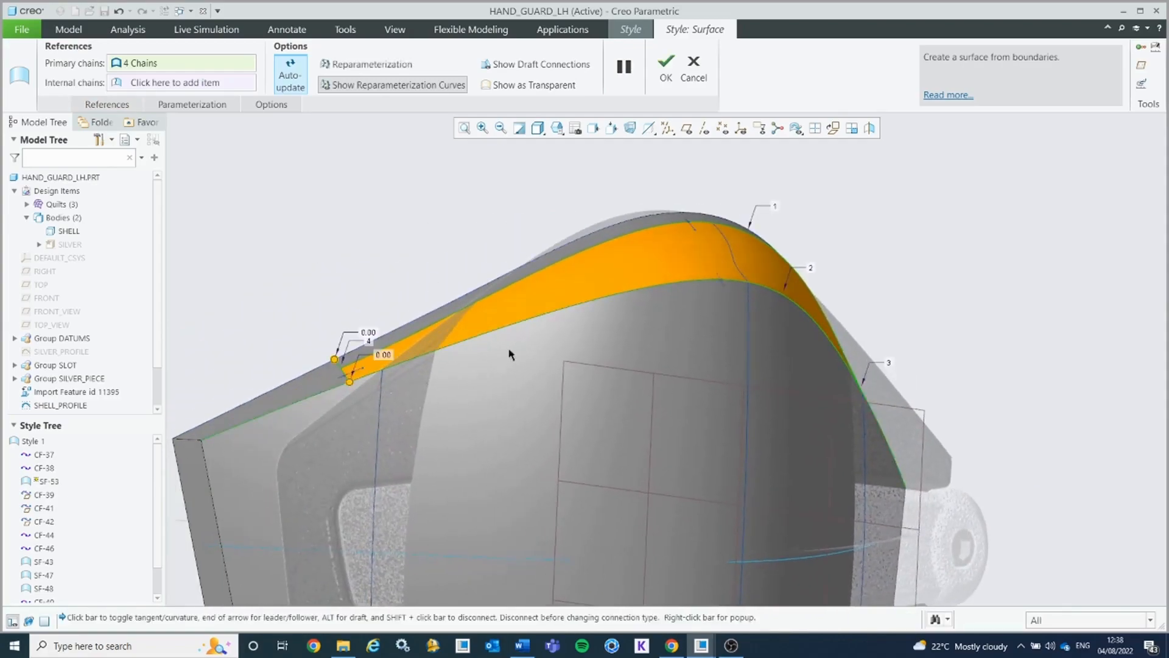
Step: Add the planar curve across the middle of the upper gap as the surface's internal chain
middle_click_drag(511, 352, 475, 353)
right_click(513, 183)
left_click(554, 203)
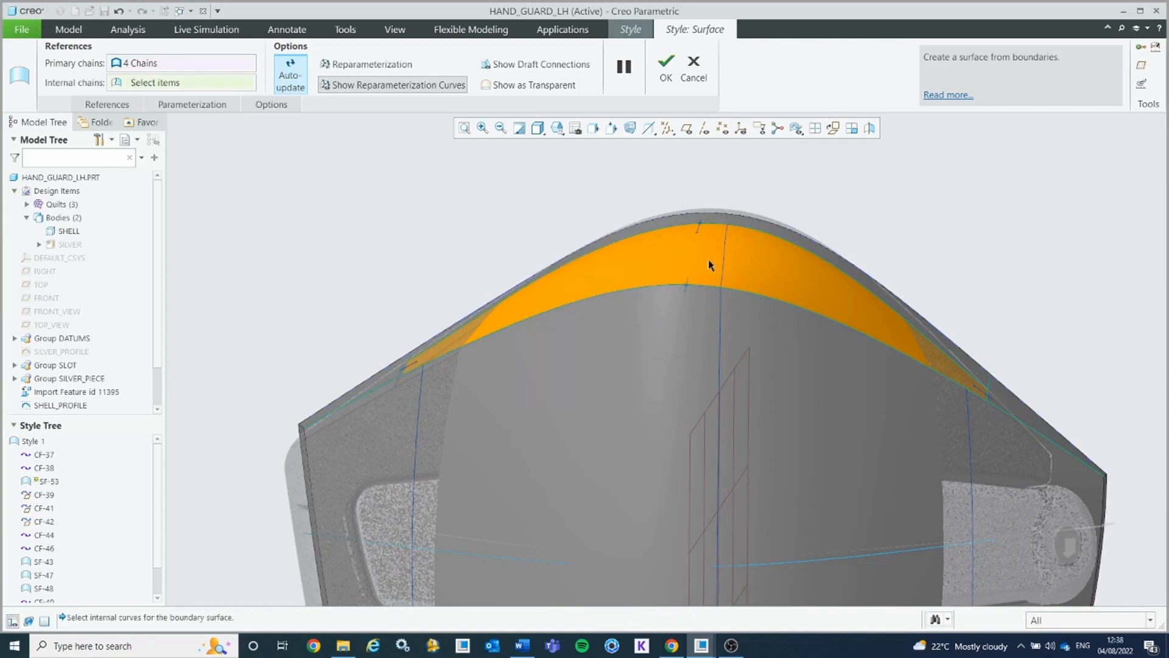
left_click(725, 262)
middle_click_drag(666, 323, 606, 326)
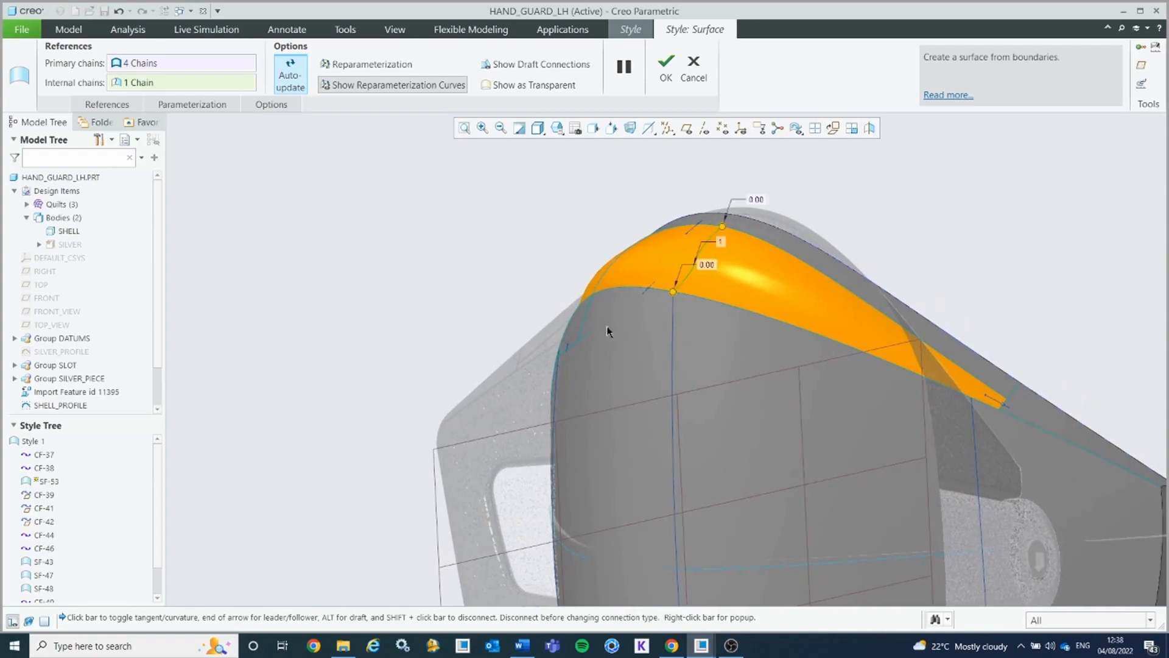
Step: Check the surface's connection types along the flange edge and the shell edge, and accept the surface
middle_click_drag(844, 210, 810, 217, "shift")
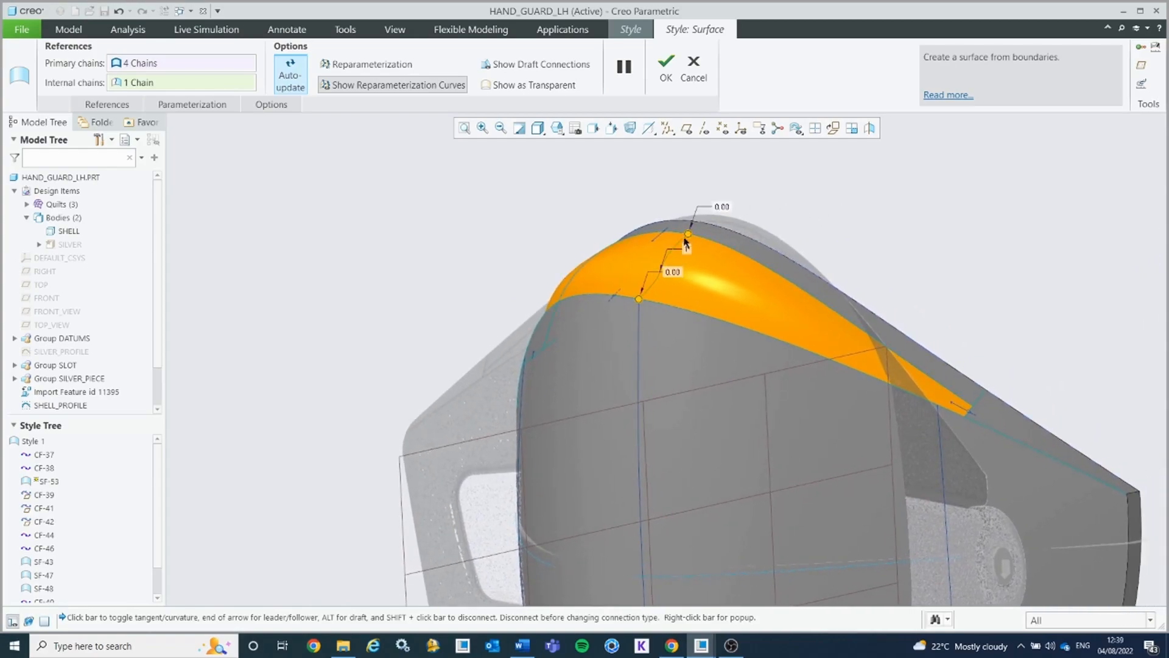
scroll(667, 236, "up", 4)
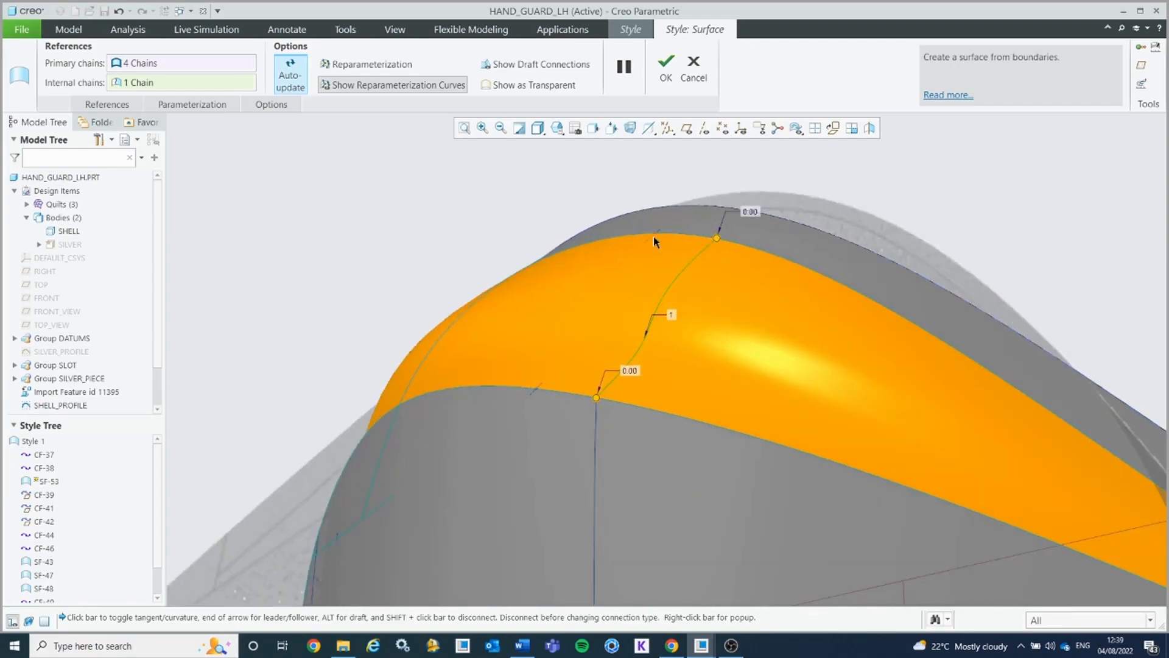
right_click(653, 236)
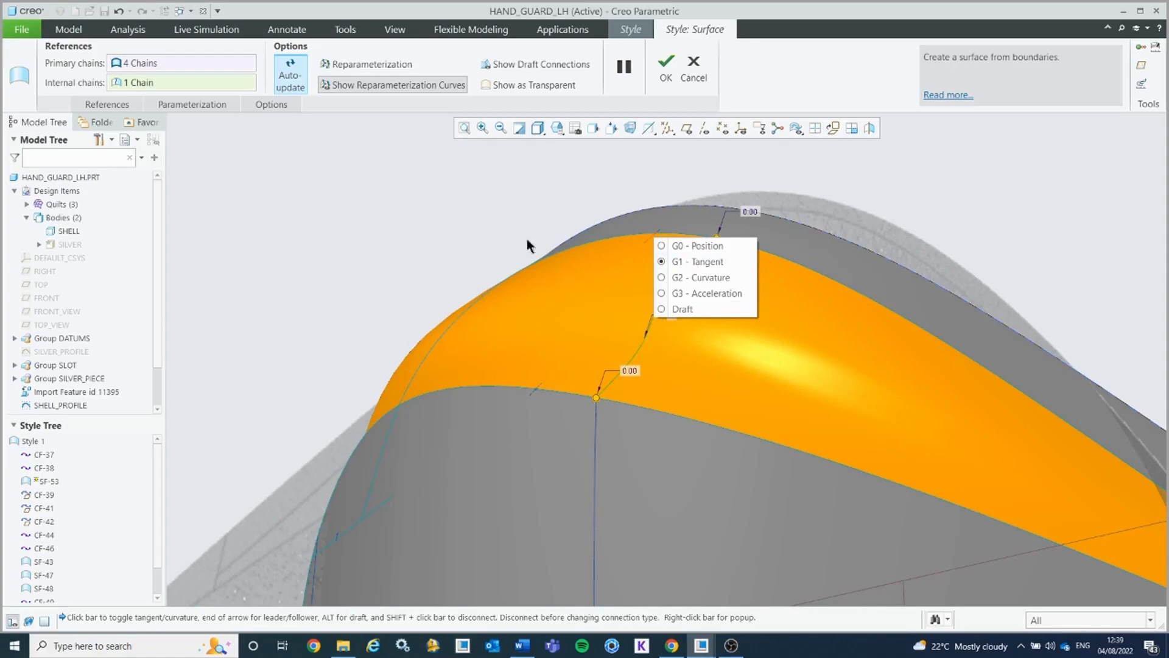
right_click(536, 390)
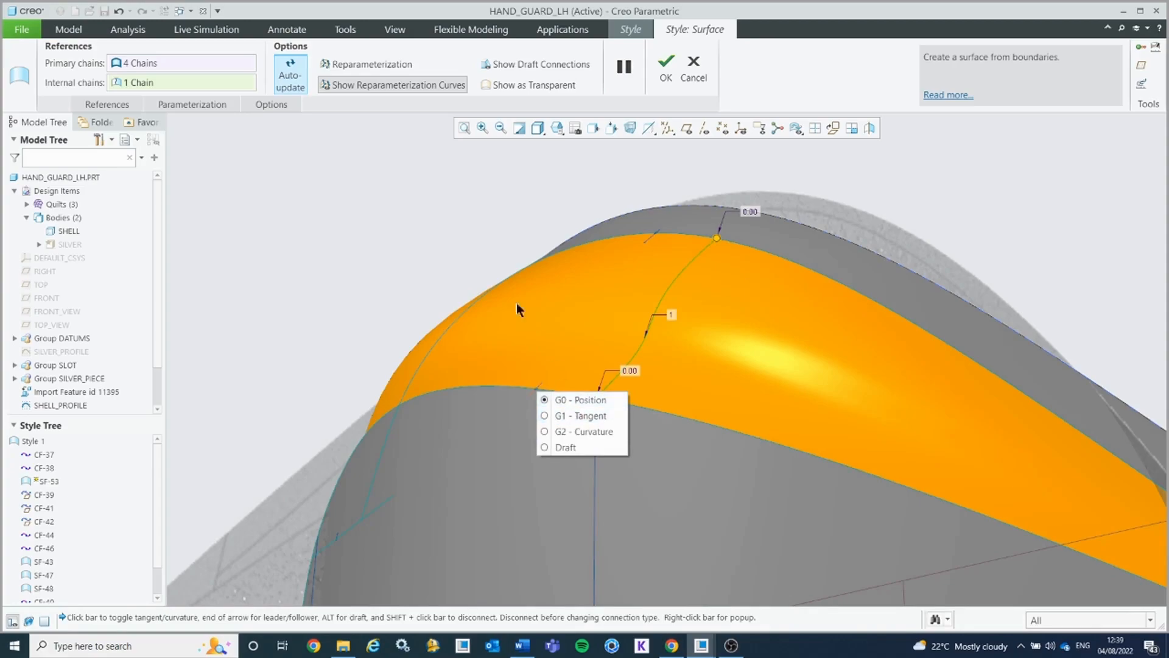
left_click(475, 216)
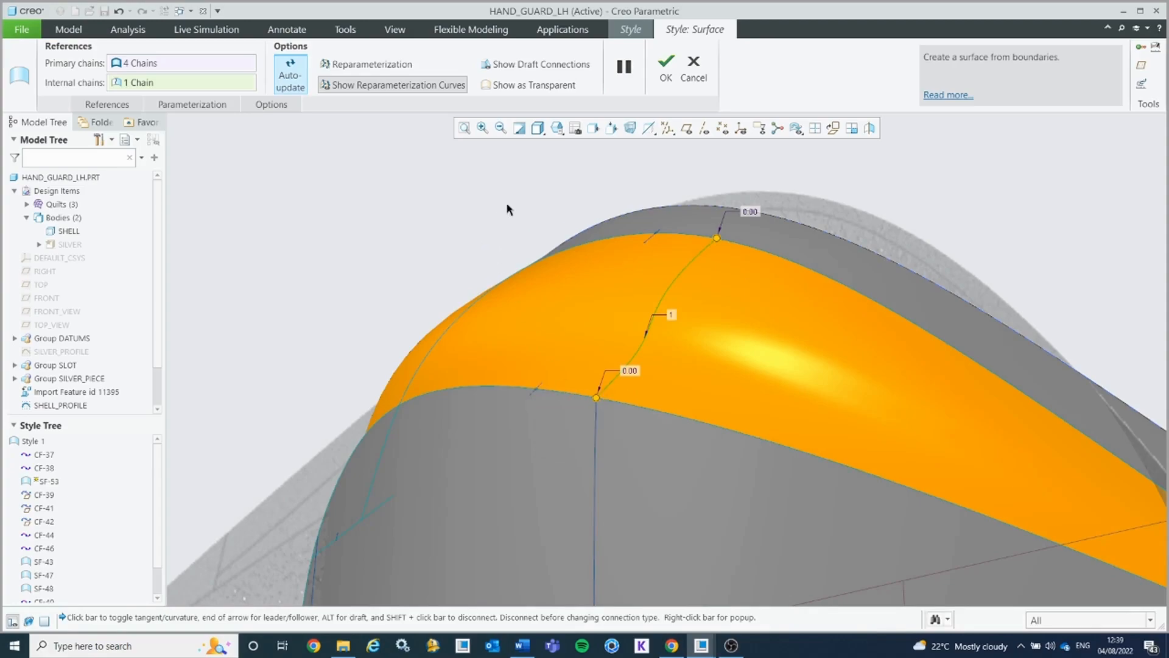
left_click(666, 67)
Step: Reopen the upper blend surface's definition, check the connection type at its slotted end, and close the definition
scroll(596, 274, "down", 3)
middle_click_drag(805, 309, 801, 364)
left_click(801, 365)
left_click(812, 292)
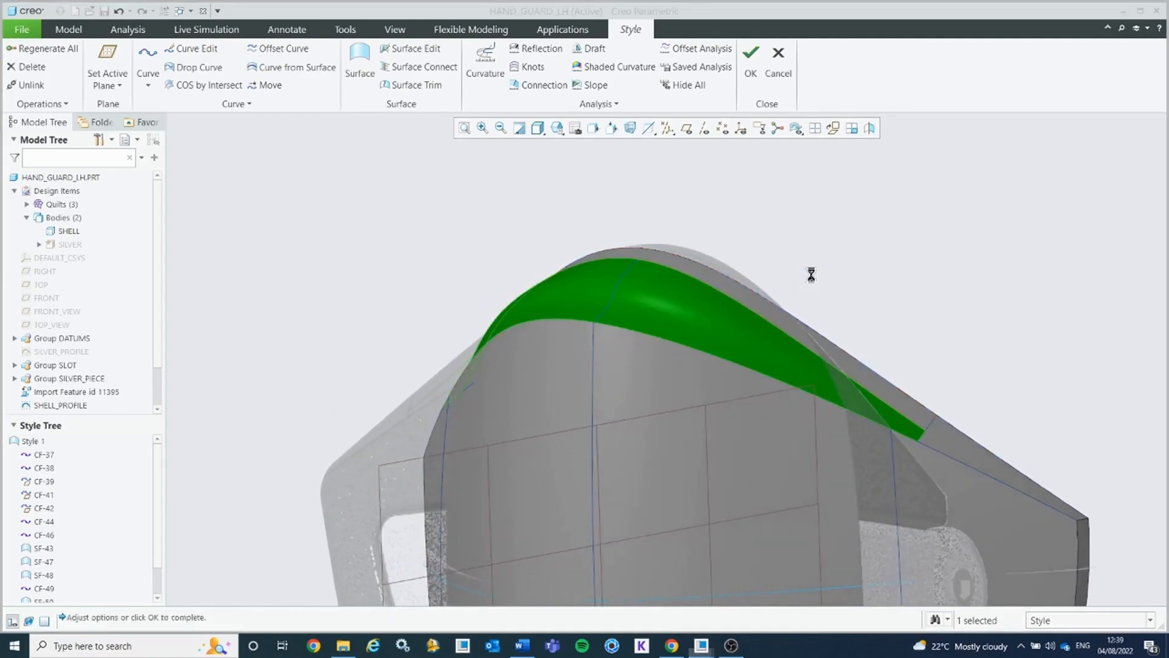
right_click(920, 439)
middle_click_drag(606, 412, 653, 392)
right_click(359, 393)
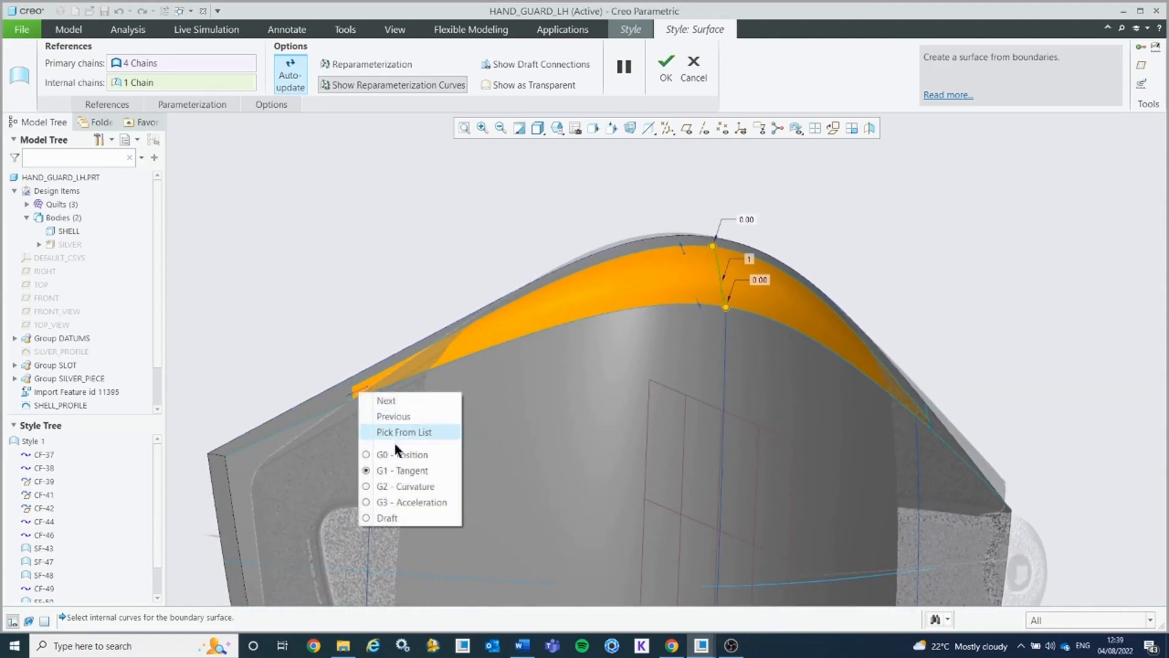
left_click(378, 305)
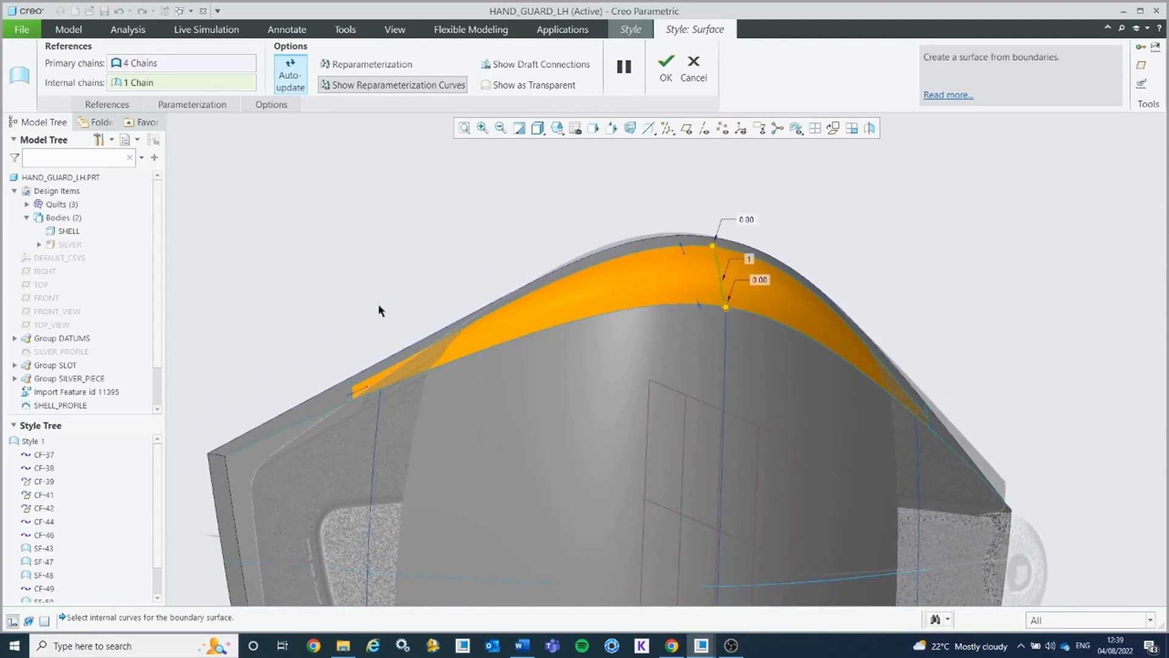
left_click(664, 67)
Step: Orient the view normal to the FRONT datum plane
middle_click_drag(859, 216, 758, 312)
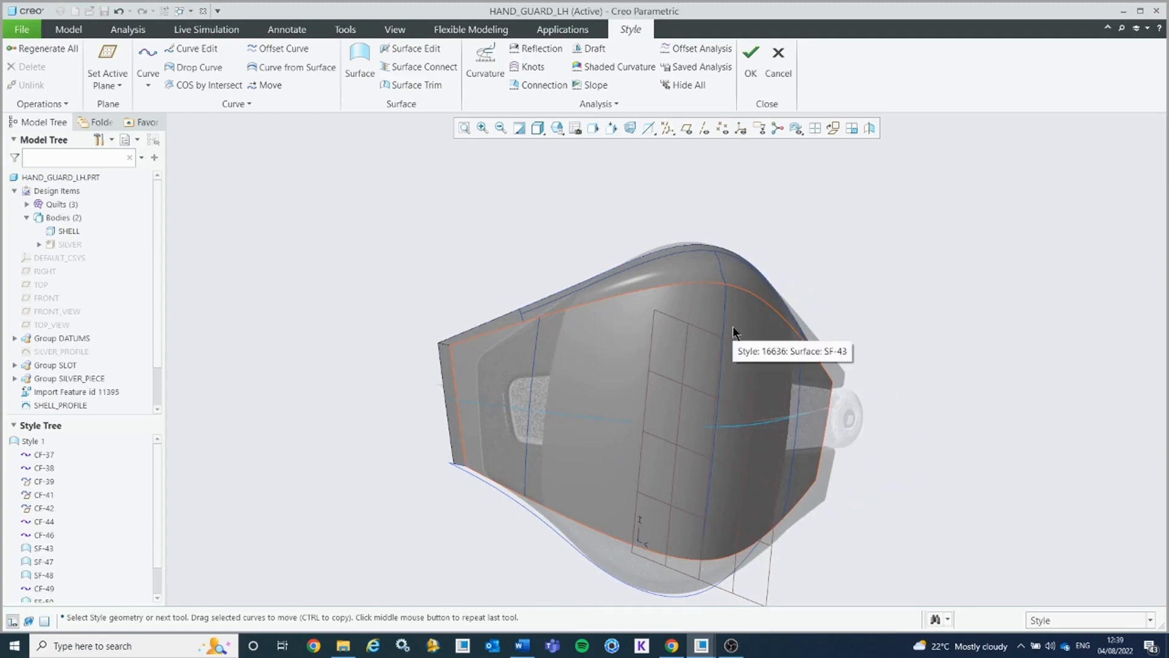
middle_click_drag(637, 360, 657, 378)
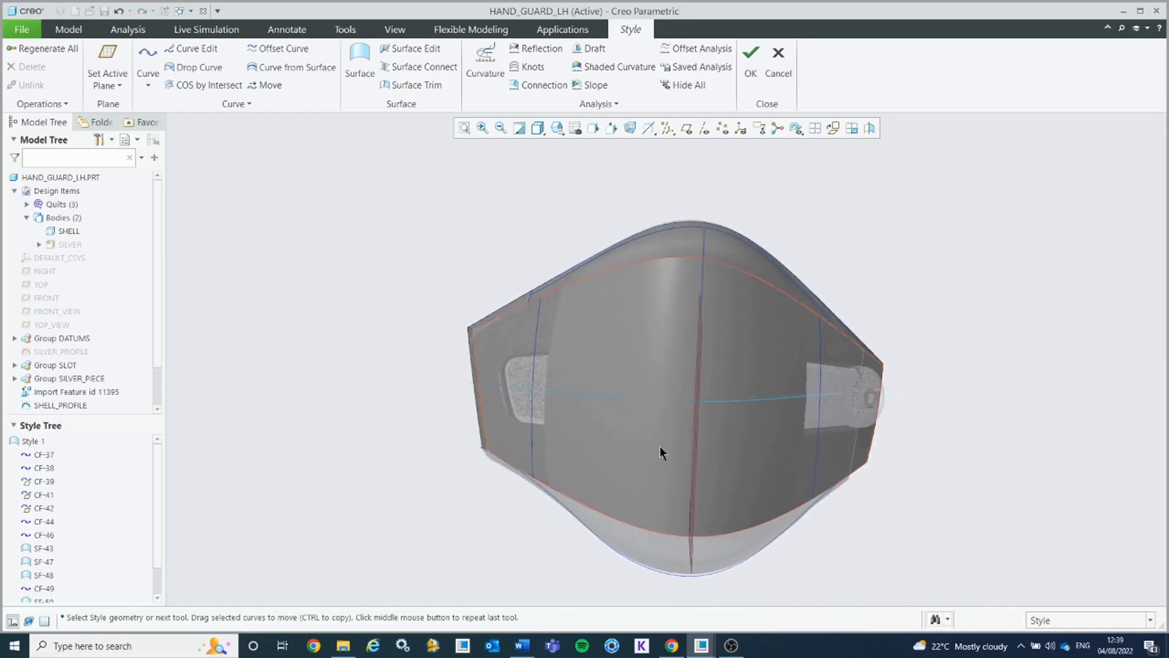
middle_click_drag(652, 449, 661, 437)
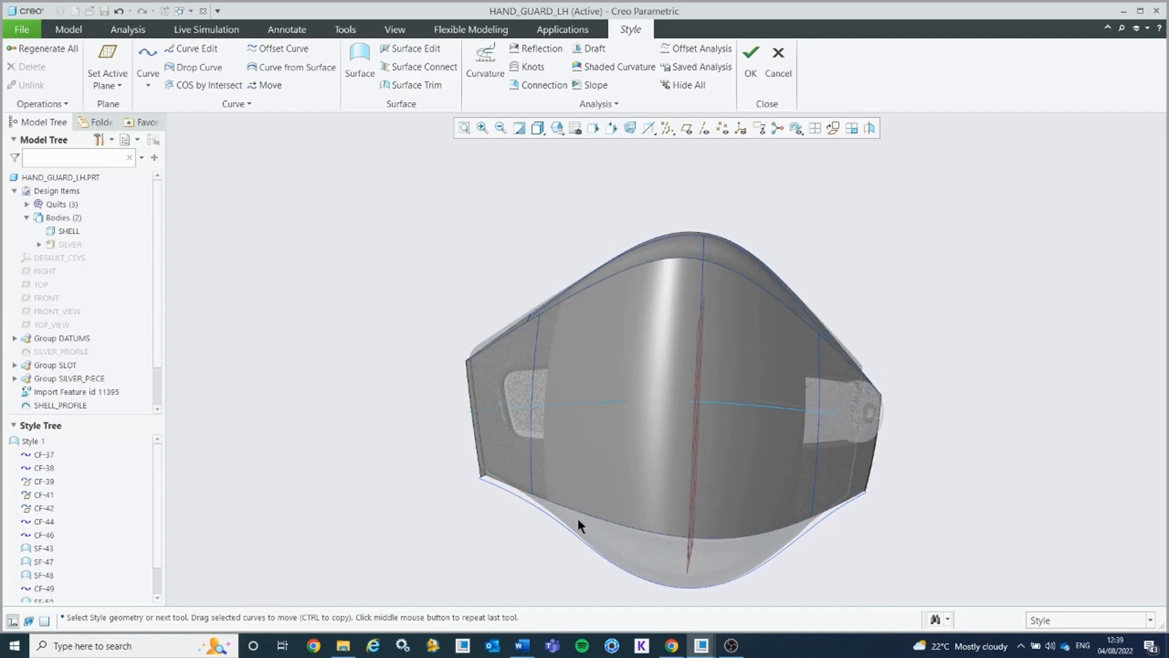
left_click(594, 128)
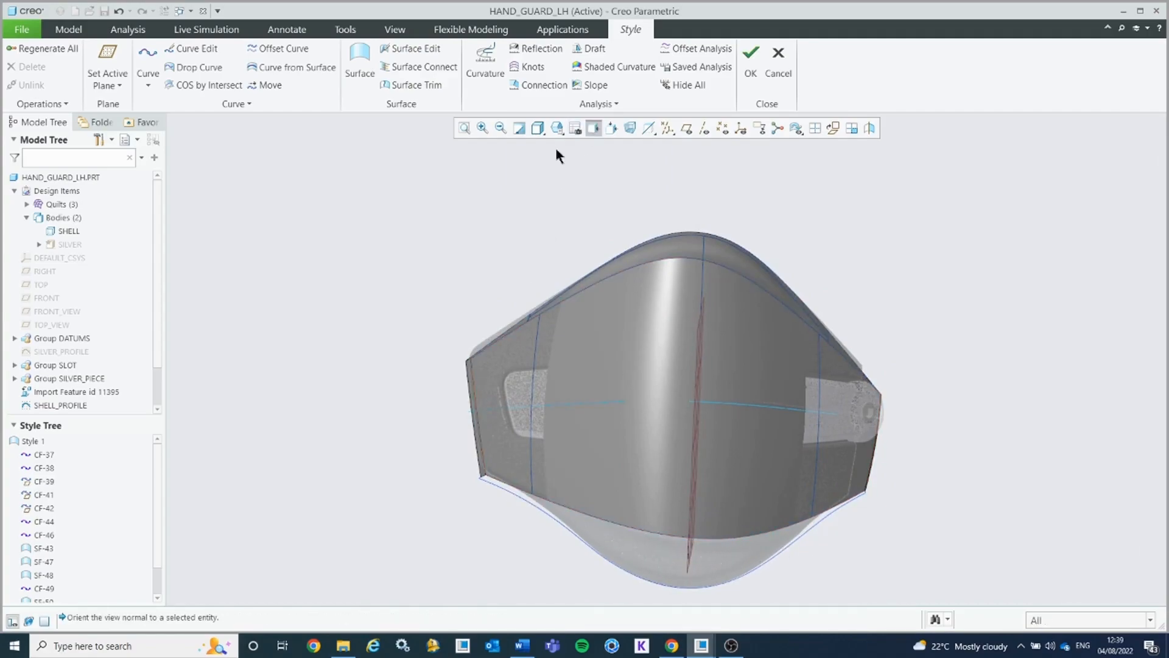
left_click(46, 297)
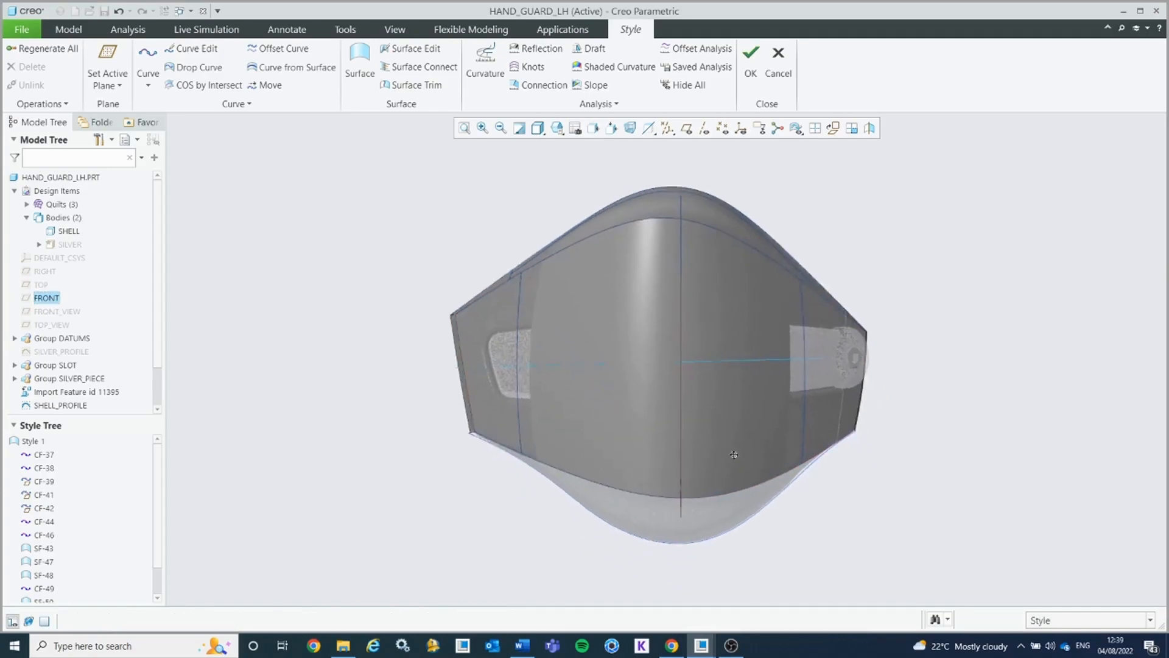
Step: Create a short free curve joining the shell's lower edge to the lower profile curve near the slotted end
scroll(666, 472, "down", 3)
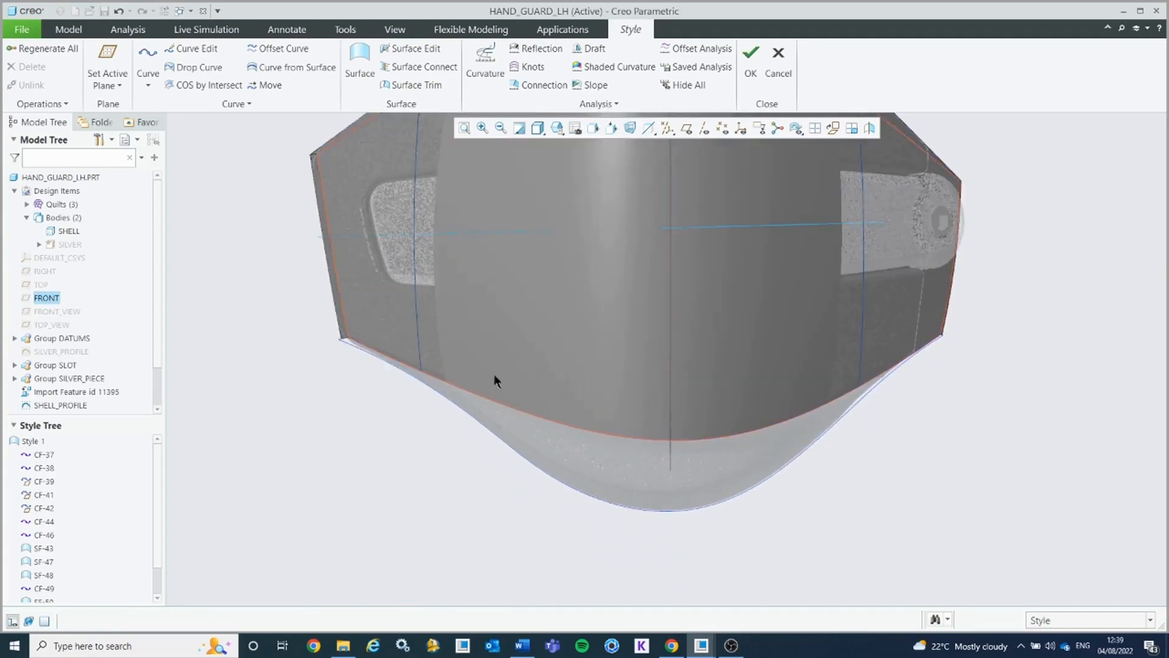
left_click(152, 50)
scroll(422, 371, "down", 5)
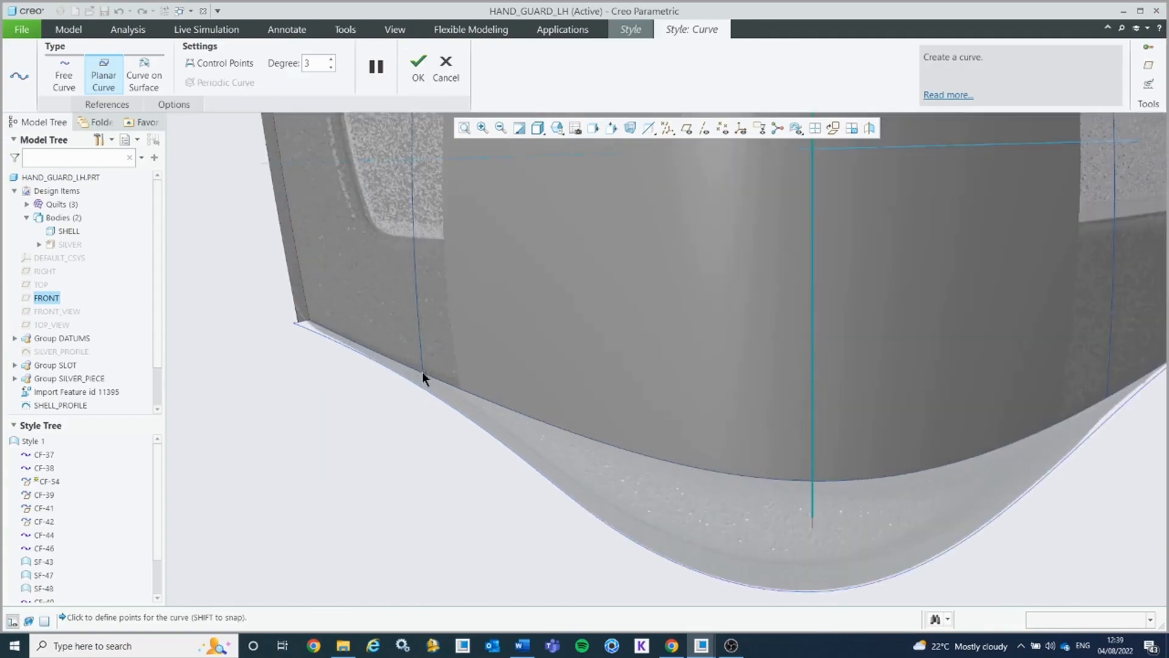
left_click(61, 71)
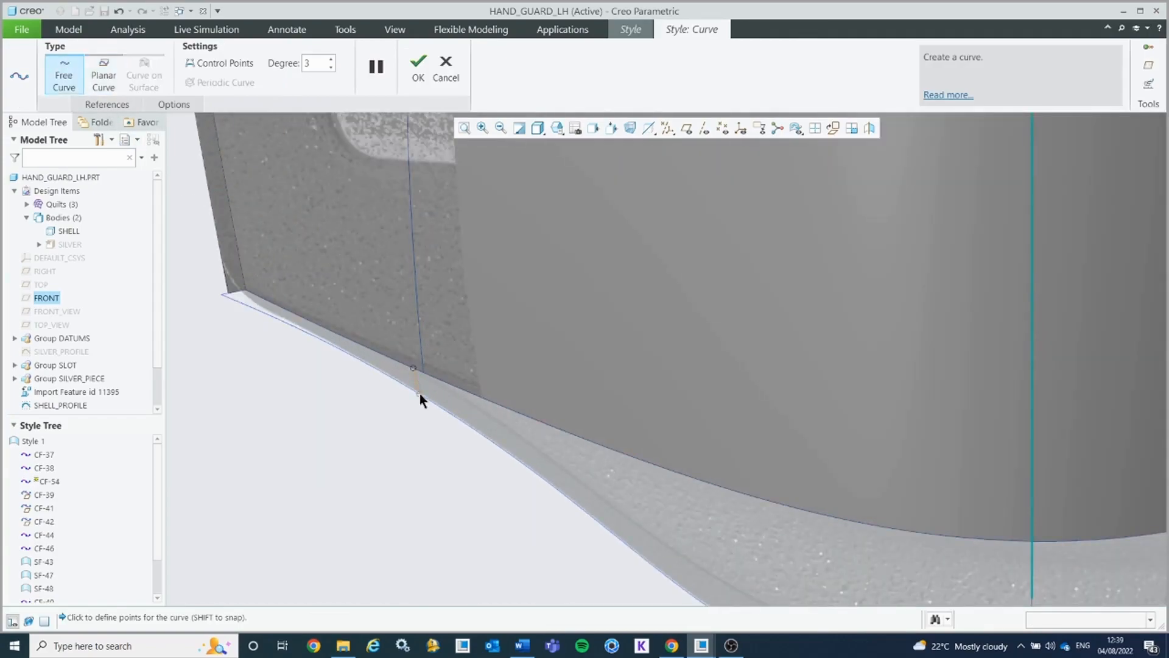
left_click(418, 64)
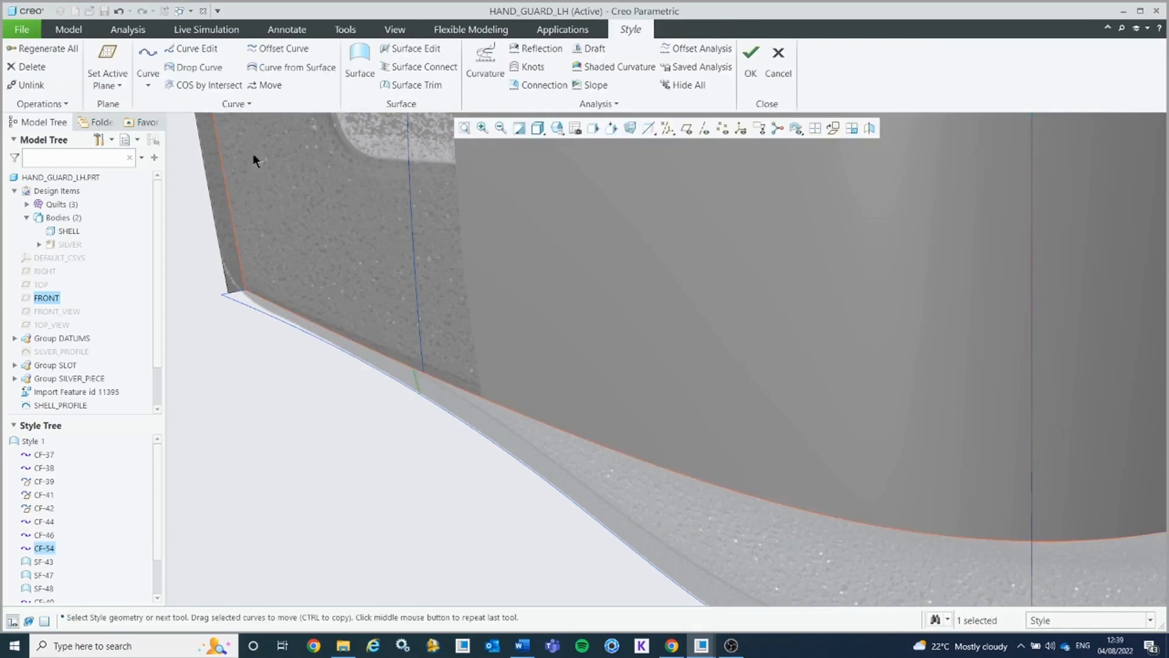
Step: Create a second short free curve between the lower profile curve and the shell's lower edge near the round mounting end
left_click(151, 50)
scroll(597, 396, "up", 5)
middle_click_drag(759, 395, 525, 390, "shift")
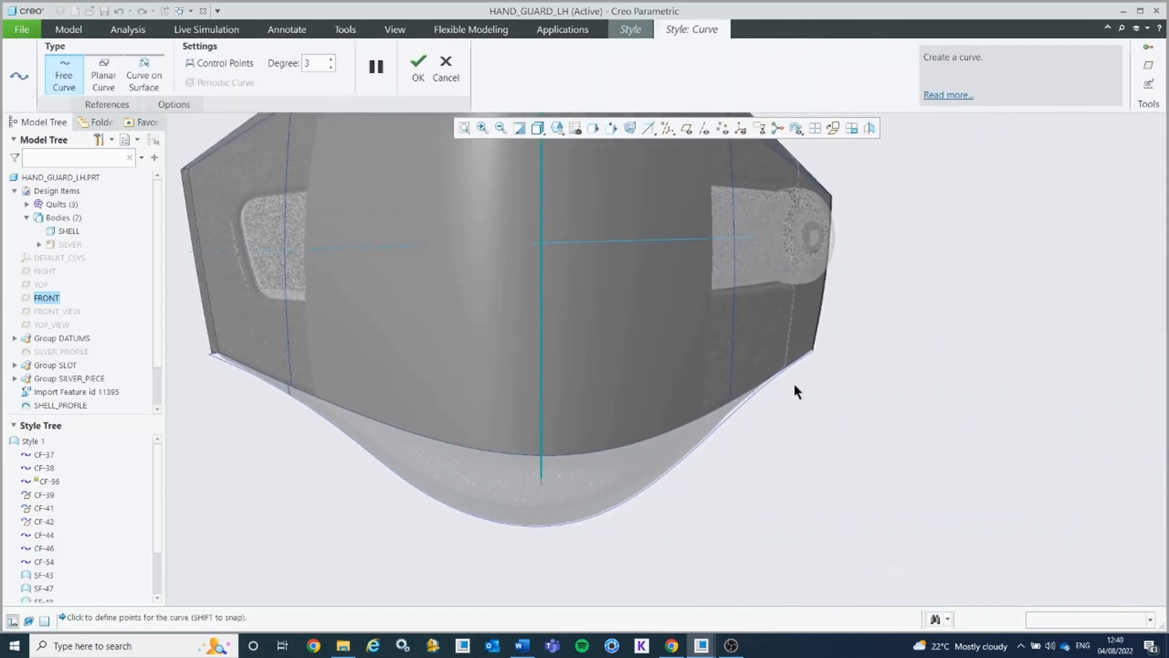
scroll(769, 387, "down", 4)
scroll(749, 395, "down", 3)
left_click(725, 429)
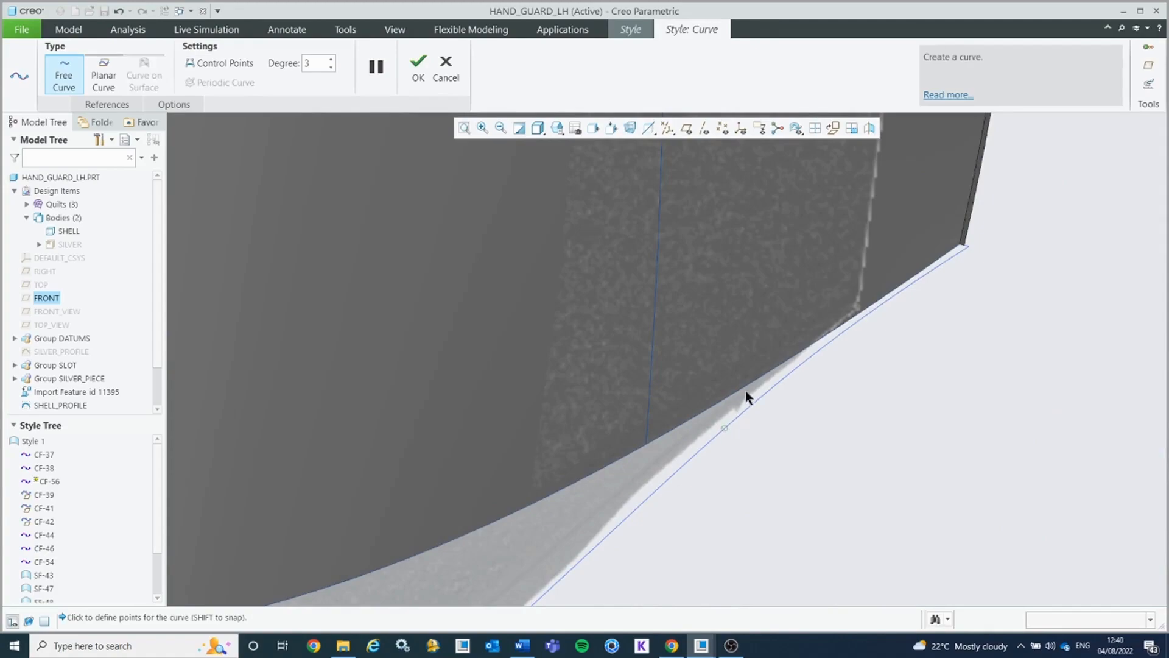
left_click(418, 67)
Step: Create a lower flange surface at the slotted end, bounded by the shell's lower edge, the lower profile curve, the short curve and the end edge
scroll(679, 359, "up", 3)
scroll(680, 366, "up", 4)
left_click(359, 67)
left_click(355, 354)
scroll(355, 359, "down", 4)
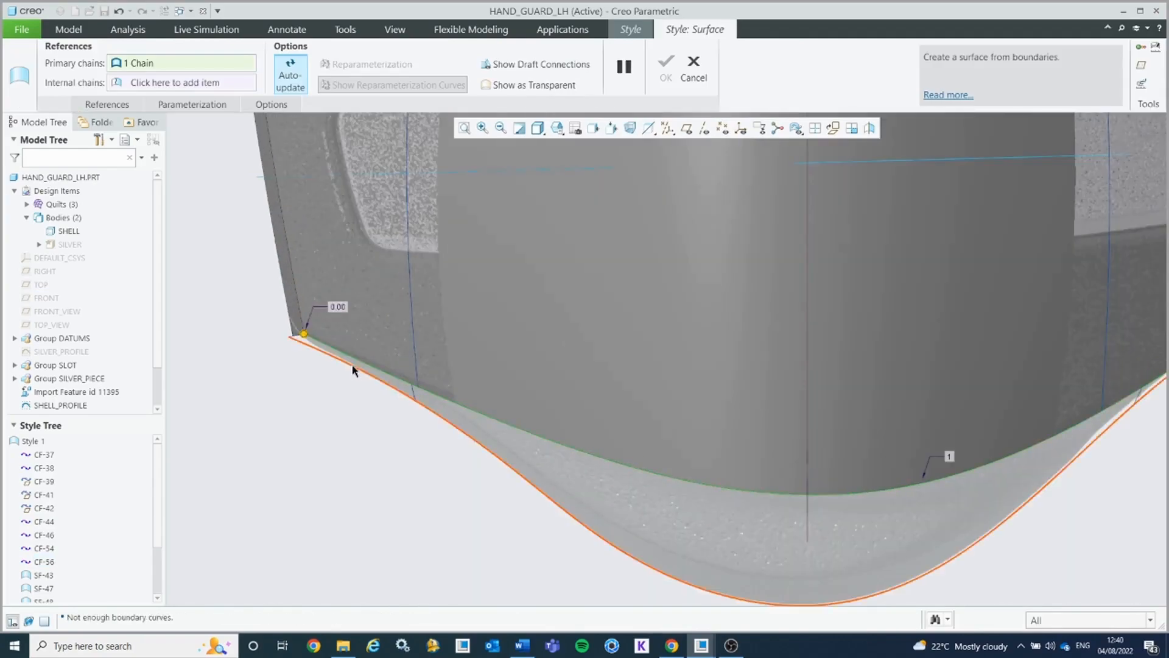
left_click(352, 367, "ctrl")
left_click(412, 393, "ctrl")
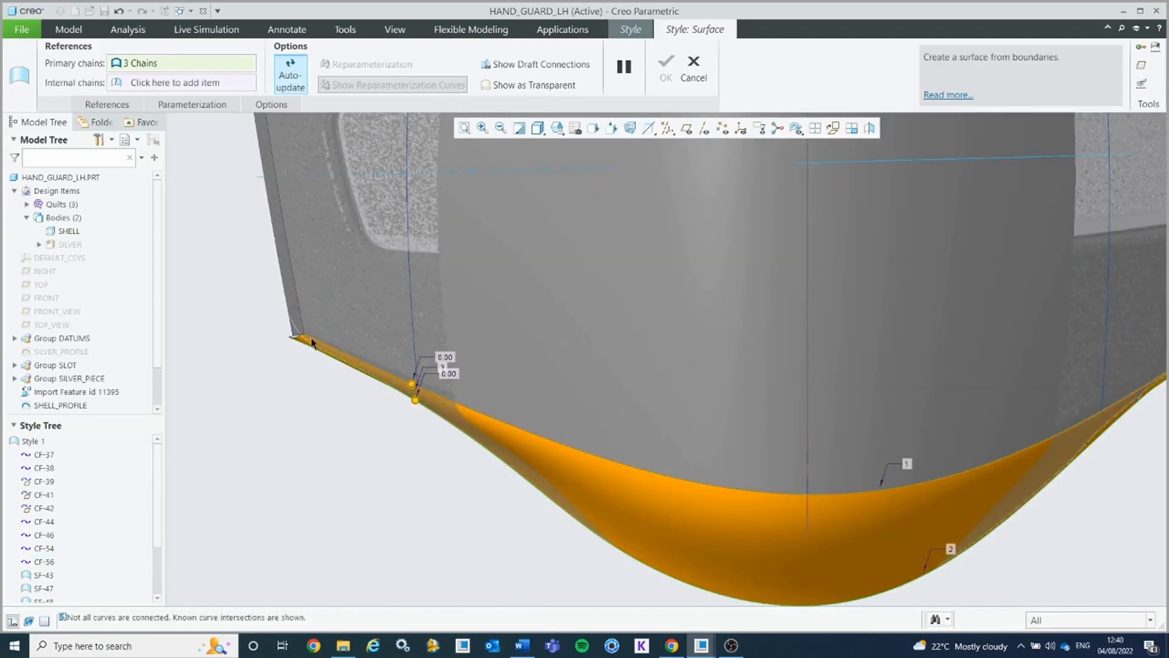
left_click(667, 70)
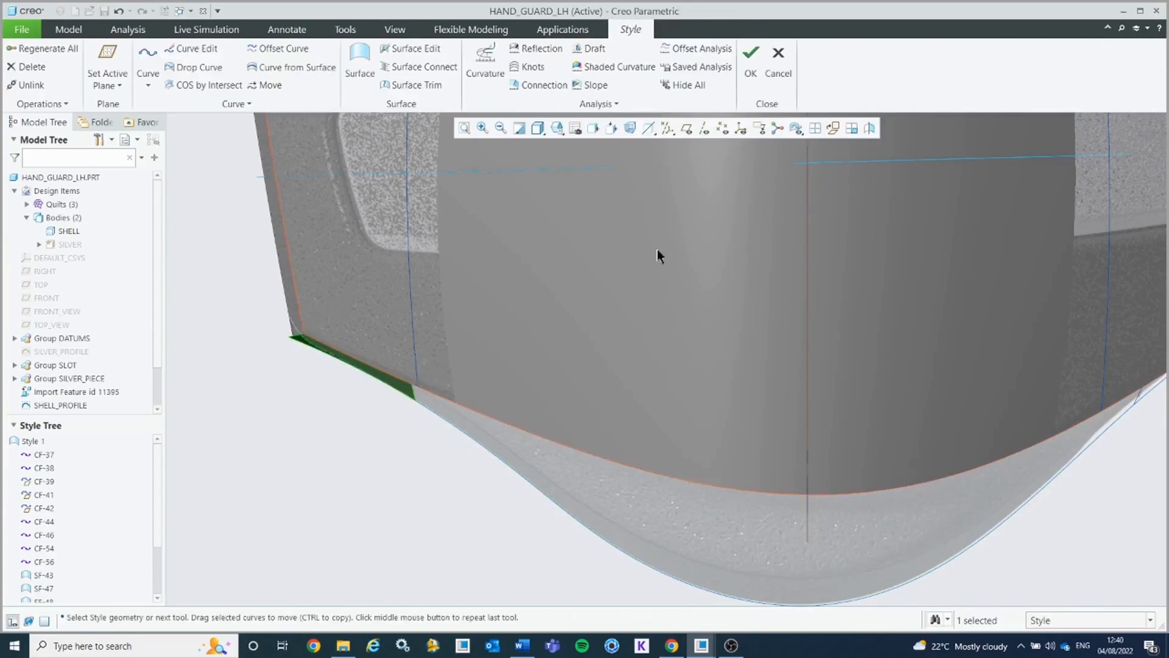
Step: Create a matching lower flange surface at the round mounting end from the shell edge, lower profile curve, short curve and end edge
scroll(562, 236, "up", 2)
left_click(363, 59)
scroll(527, 303, "down", 4)
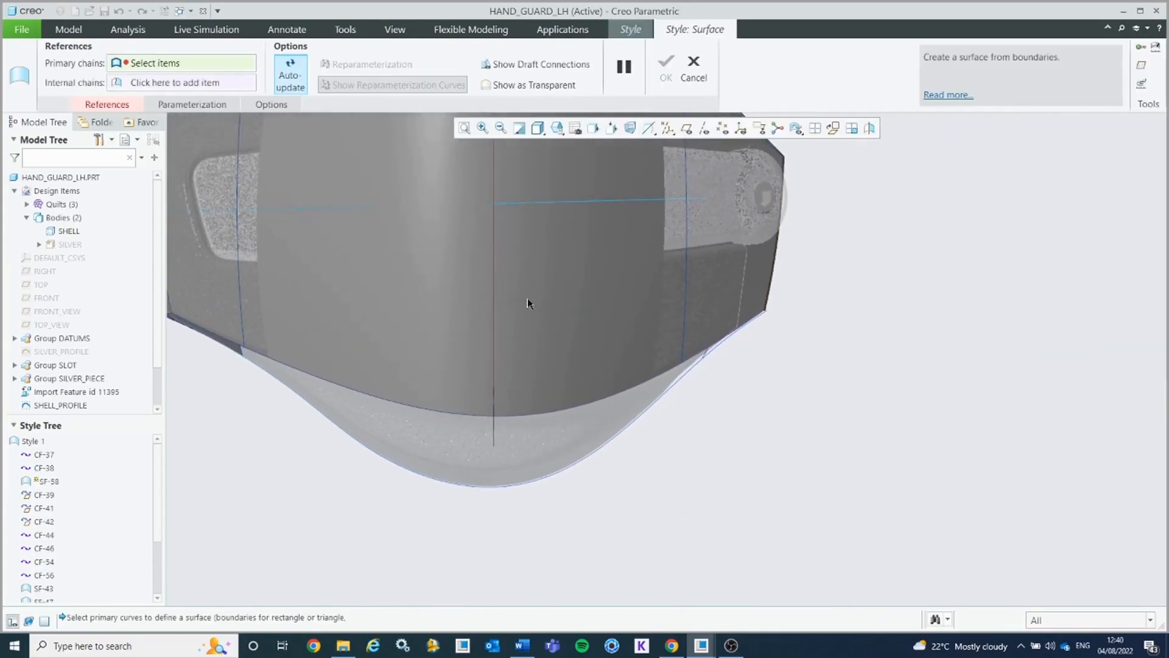
scroll(753, 335, "down", 3)
left_click(649, 382)
left_click(589, 407, "ctrl")
left_click(596, 394, "ctrl")
scroll(811, 251, "down", 4)
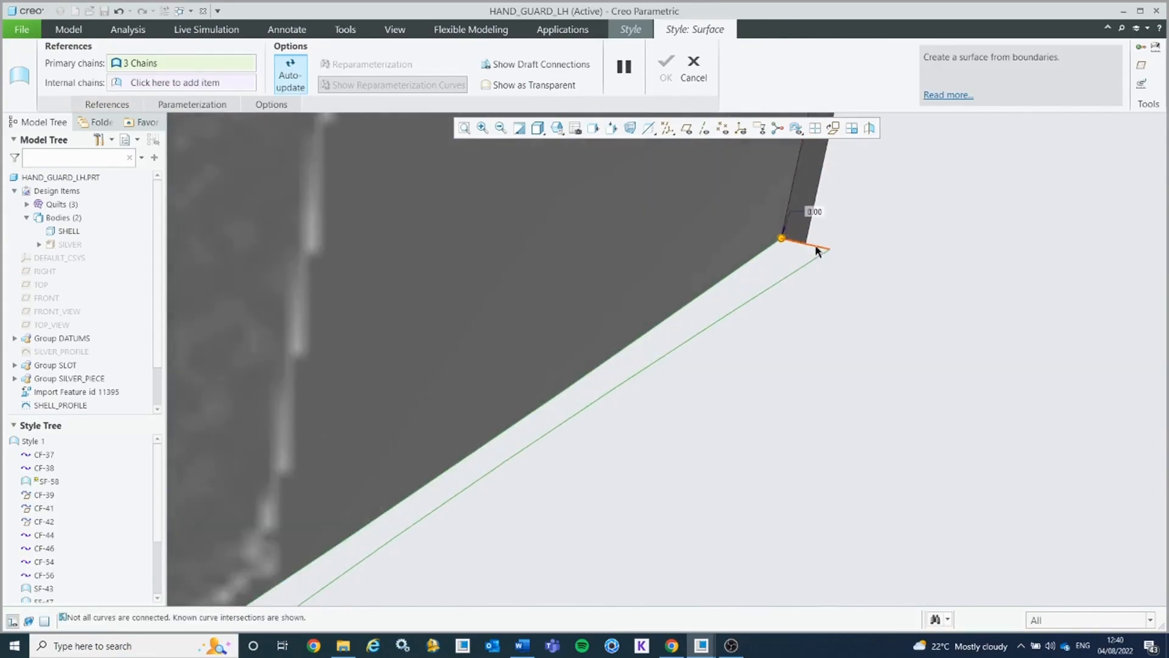
left_click(816, 248, "ctrl")
scroll(717, 363, "up", 2)
scroll(718, 368, "up", 3)
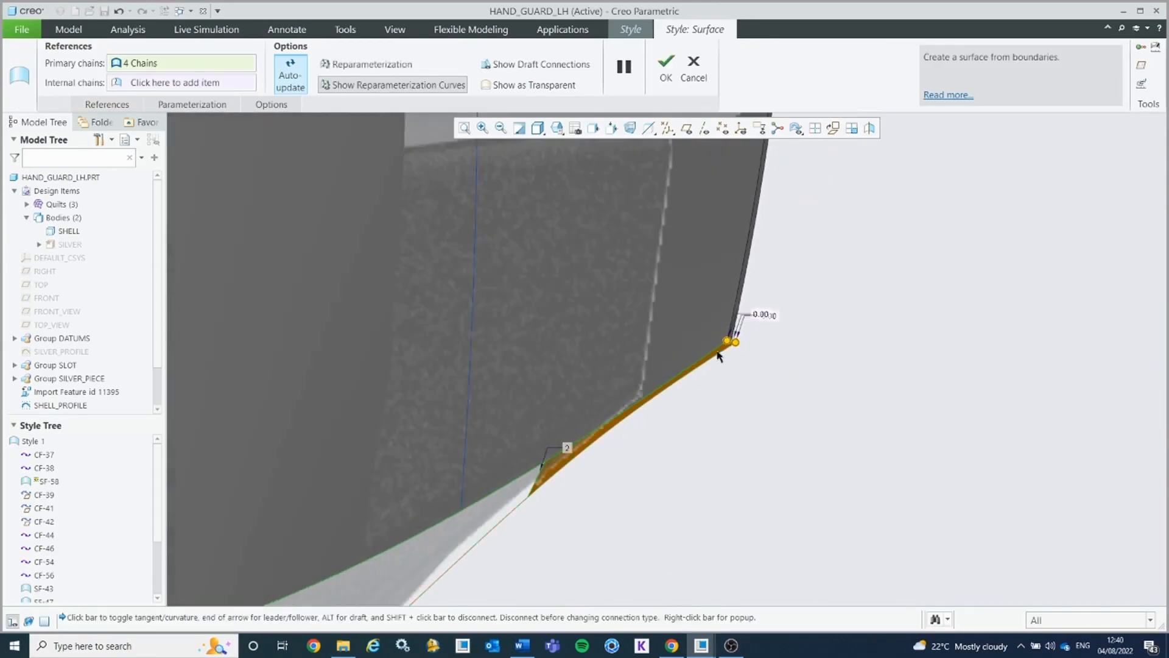
left_click(667, 68)
scroll(650, 331, "up", 5)
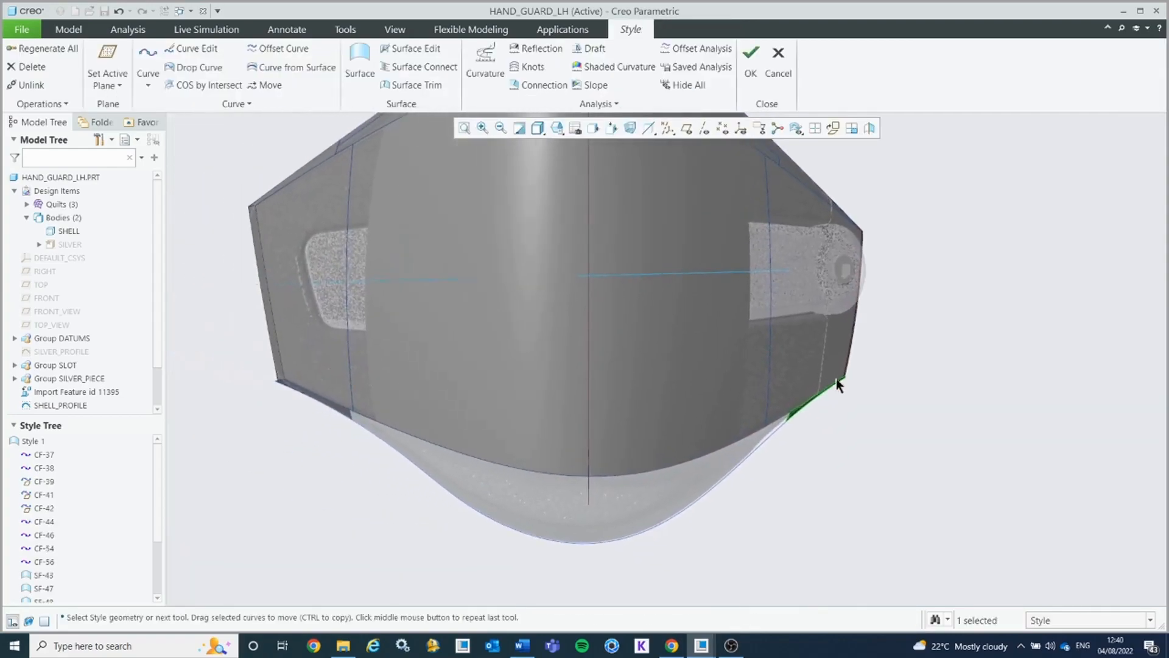
left_click(966, 415)
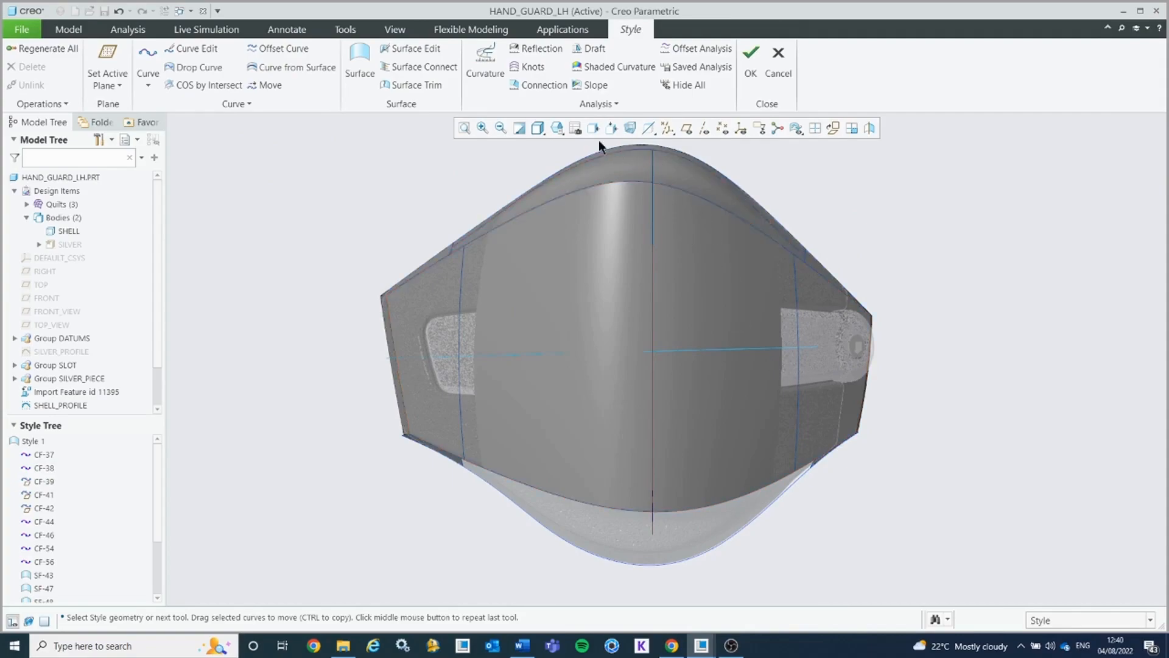
Step: Create a free curve through the lower gap from one short curve to the other, with a middle point just above the lower profile curve
left_click(149, 54)
scroll(494, 481, "up", 5)
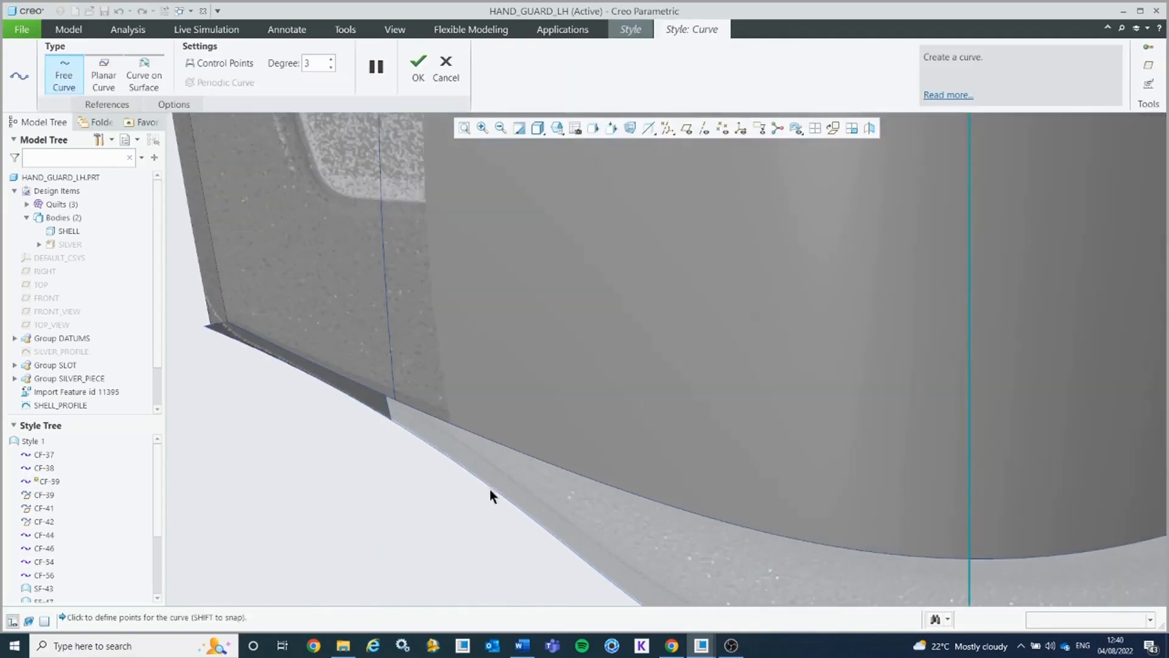
left_click(386, 403)
scroll(502, 465, "down", 5)
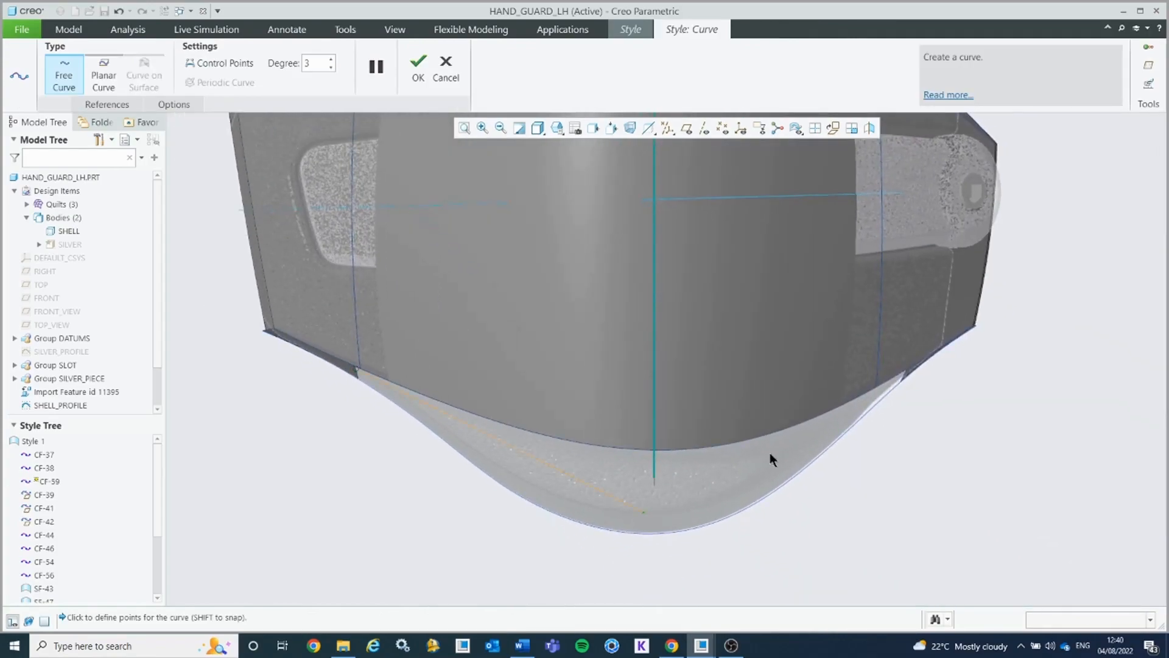
scroll(856, 365, "up", 5)
left_click(802, 370)
scroll(755, 444, "down", 5)
left_click(420, 73)
scroll(727, 396, "down", 3)
middle_click_drag(728, 399, 828, 405, "shift")
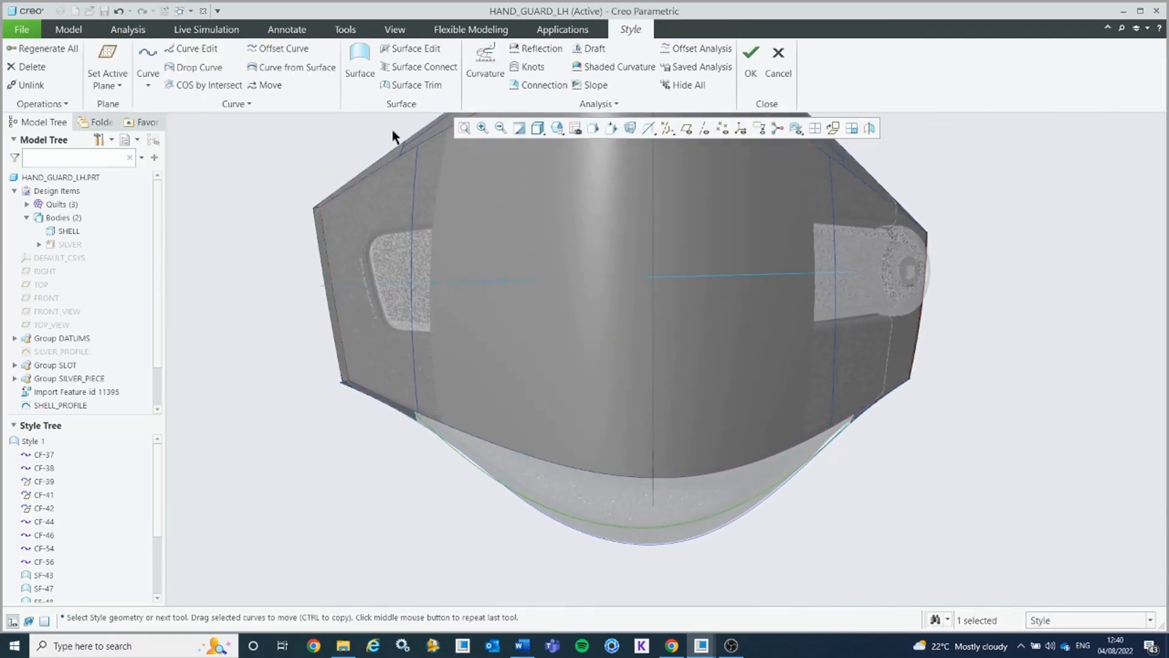
Step: Edit the free curve across the lower gap, moving its middle point outward in the four-view layout to follow the shell's bend
left_click(203, 49)
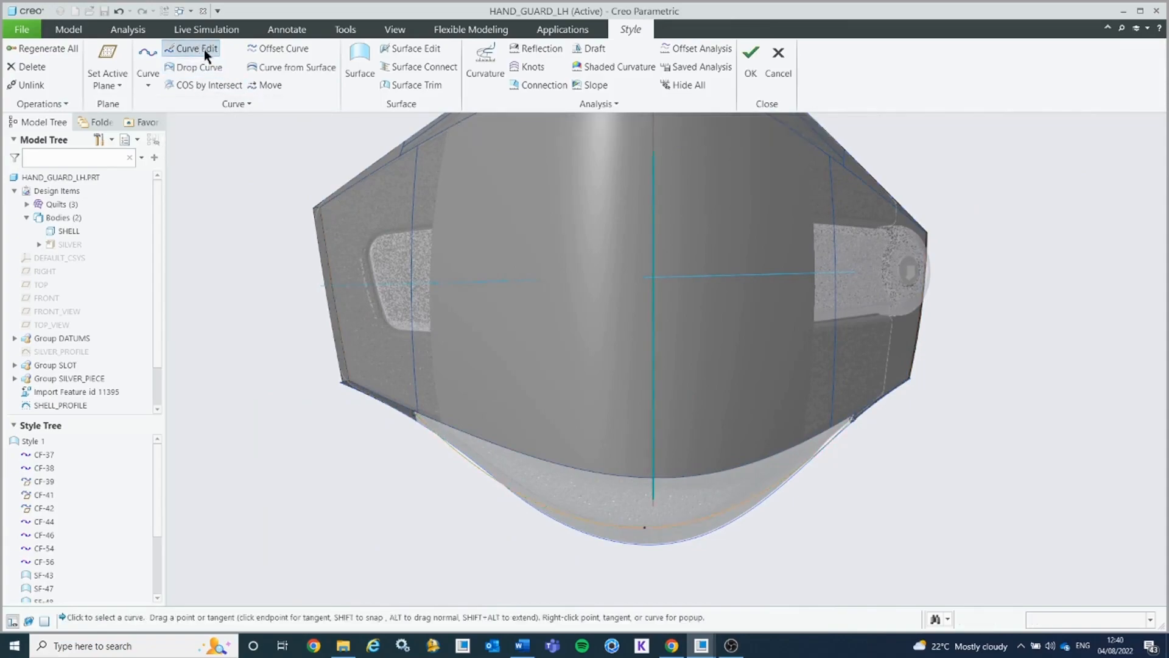
left_click(650, 527)
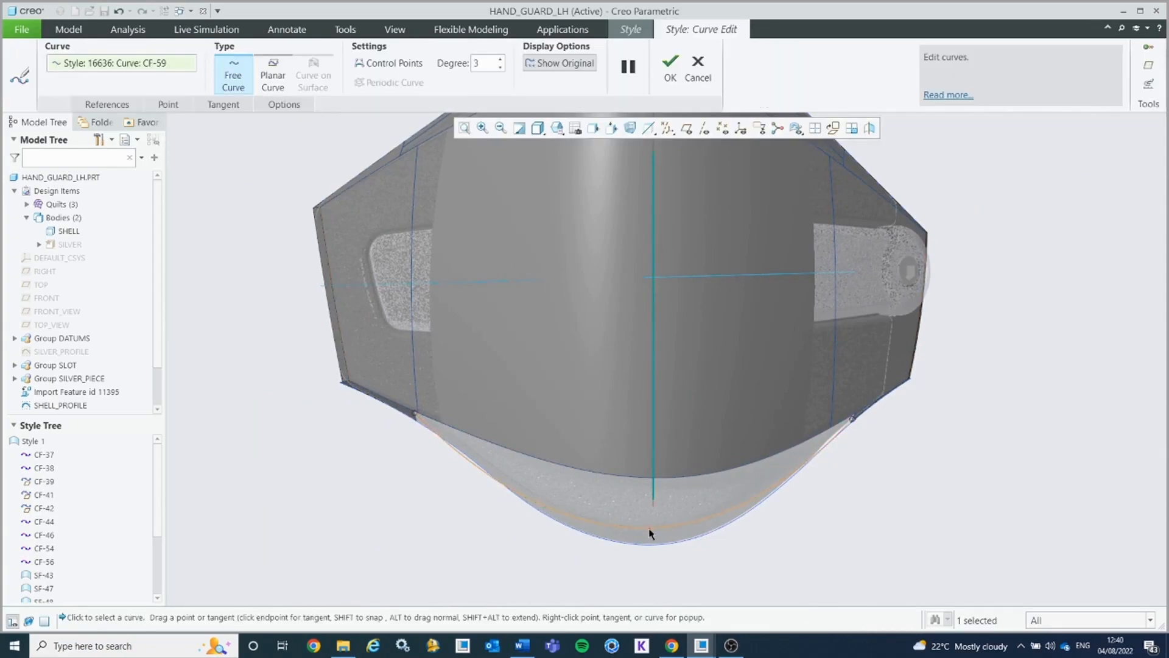
left_click(815, 135)
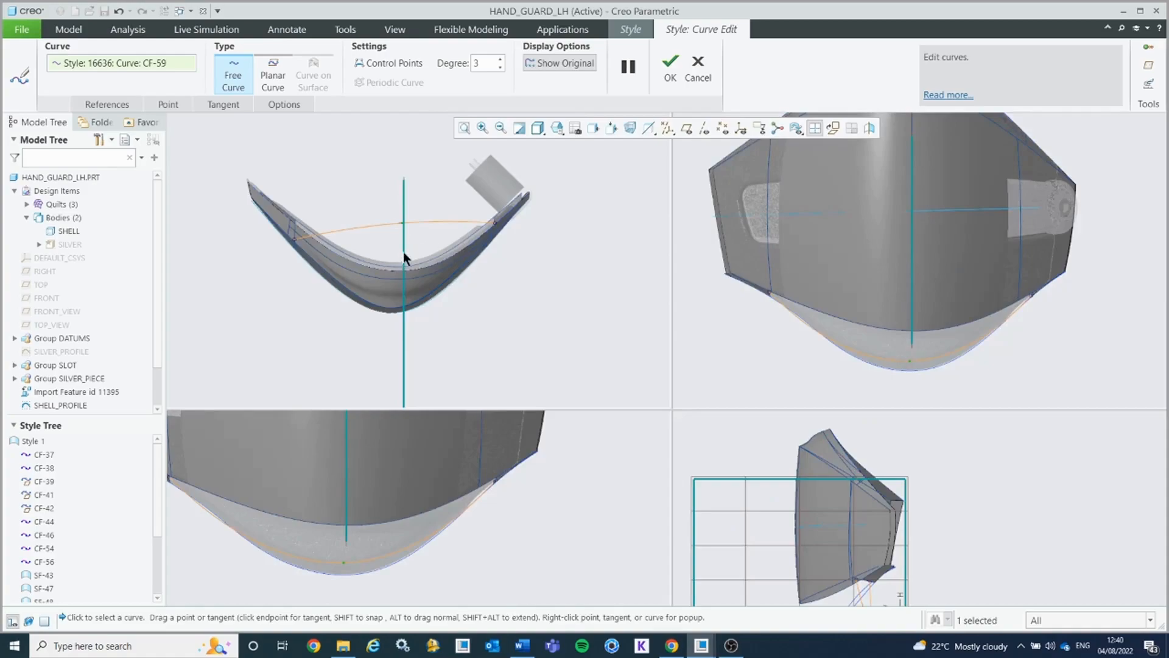
left_click_drag(400, 224, 397, 306)
right_click(495, 302)
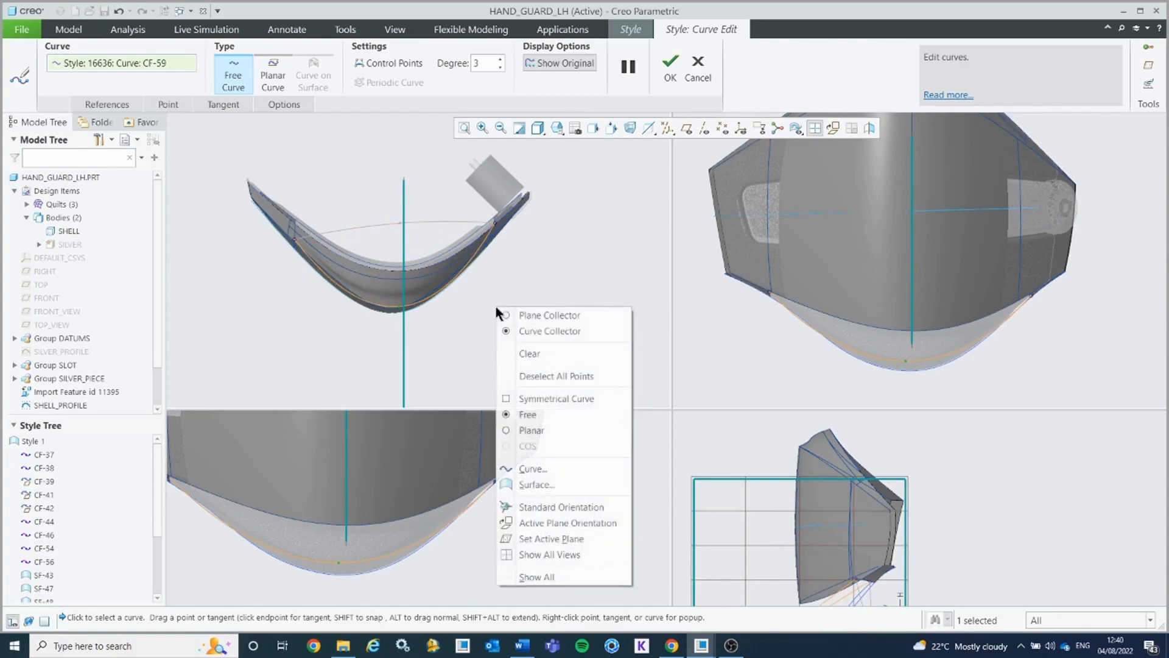
left_click(432, 316)
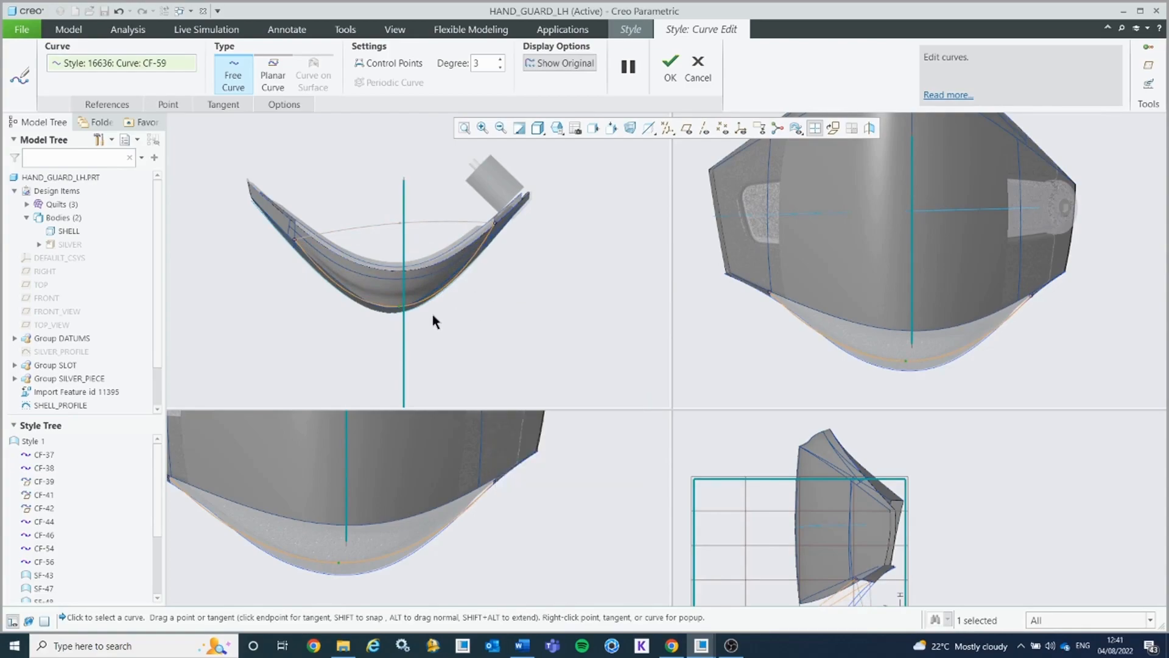
scroll(411, 282, "down", 1)
left_click_drag(403, 320, 406, 320)
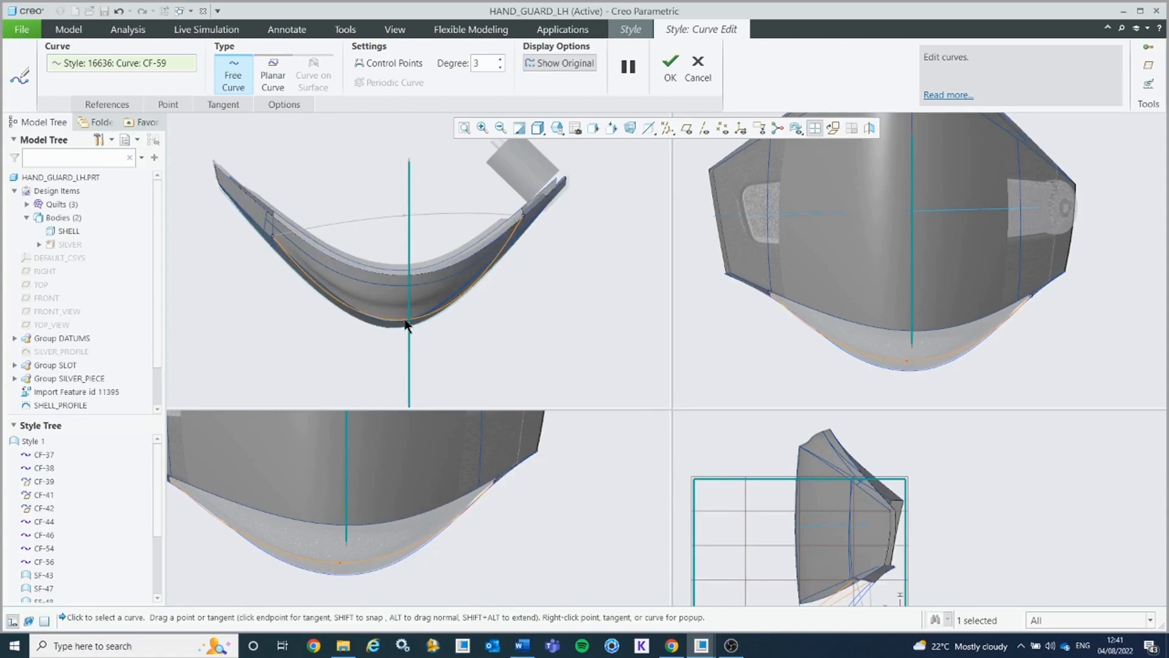
Step: Add two points to the lower free curve, one on each side of its middle point
right_click(481, 278)
left_click(512, 331)
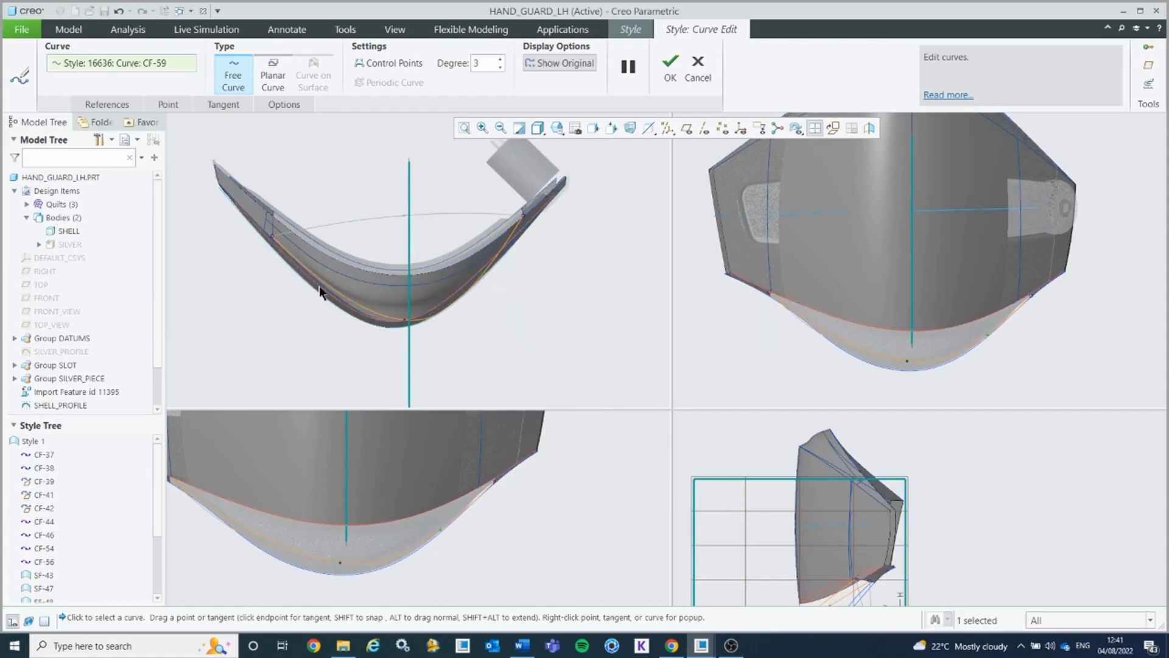
right_click(320, 277)
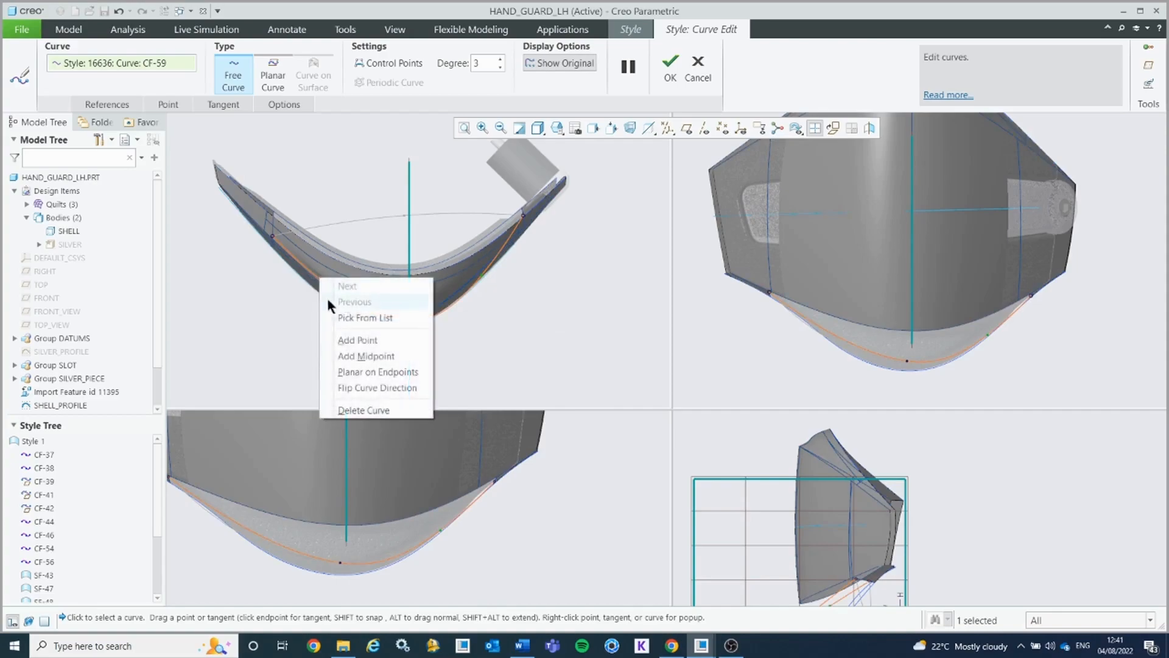
left_click(358, 338)
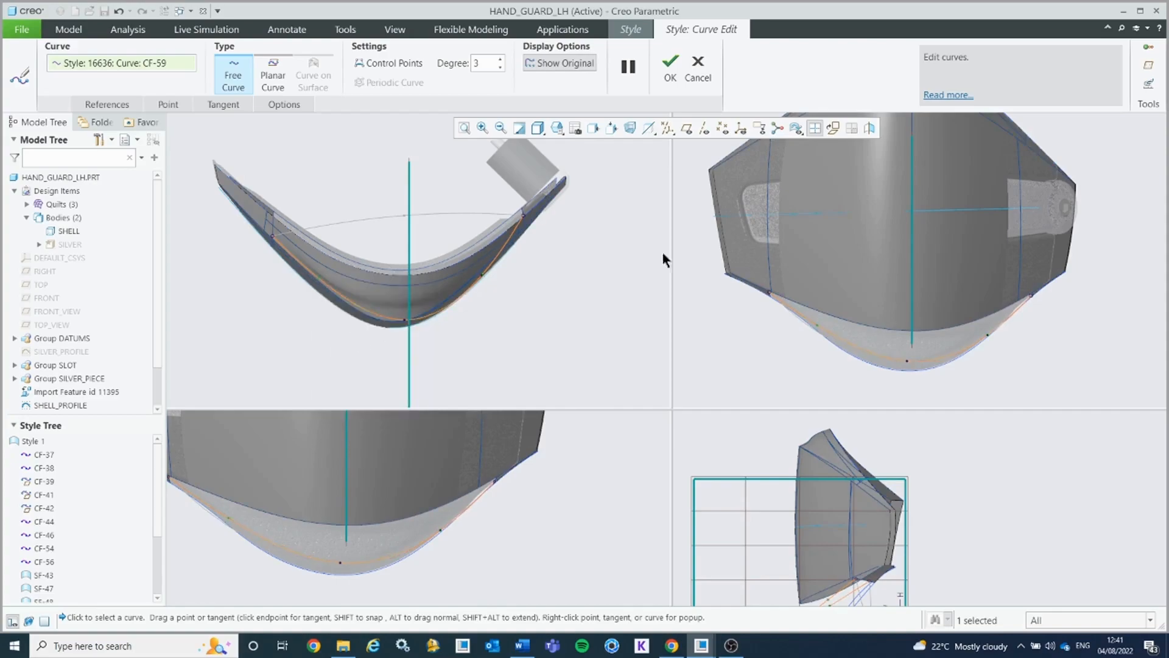
Step: Hide the style surfaces and adjust the free curve's three interior points in the top view, just inside the scanned lower edge
left_click(795, 129)
left_click(803, 161)
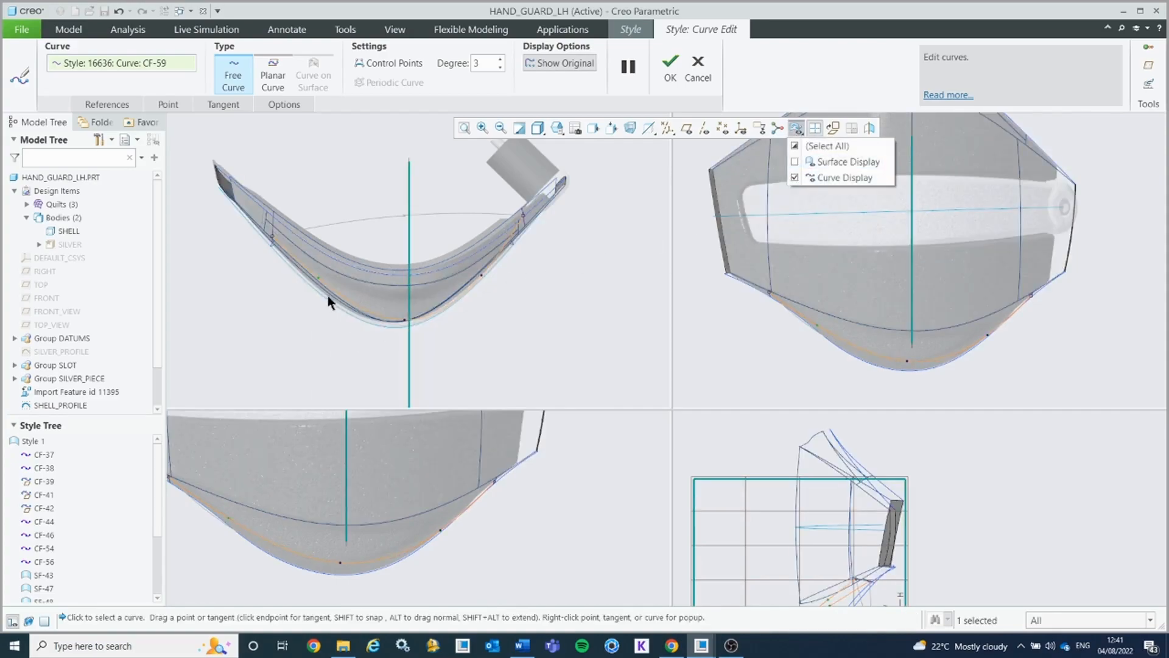
left_click(318, 276)
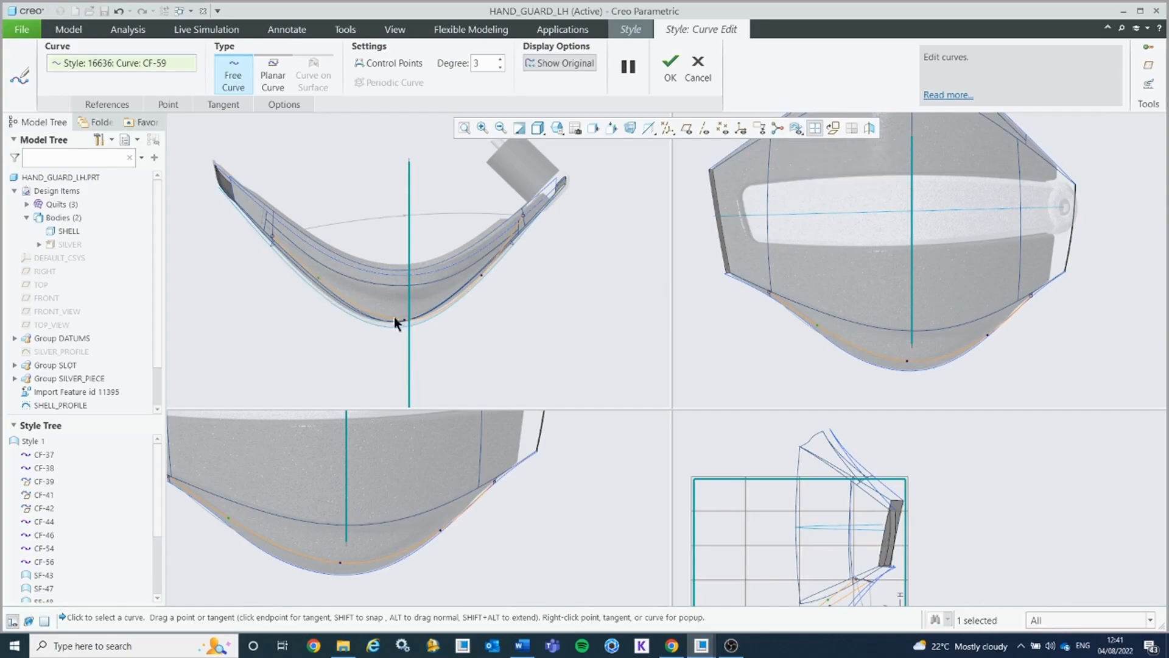
left_click_drag(403, 320, 385, 315)
left_click_drag(484, 277, 476, 270)
left_click_drag(318, 277, 312, 269)
Step: Fine-tune the free curve's interior points in the front and top views to follow the scan, and accept the curve edit
middle_click_drag(495, 456, 566, 454, "shift")
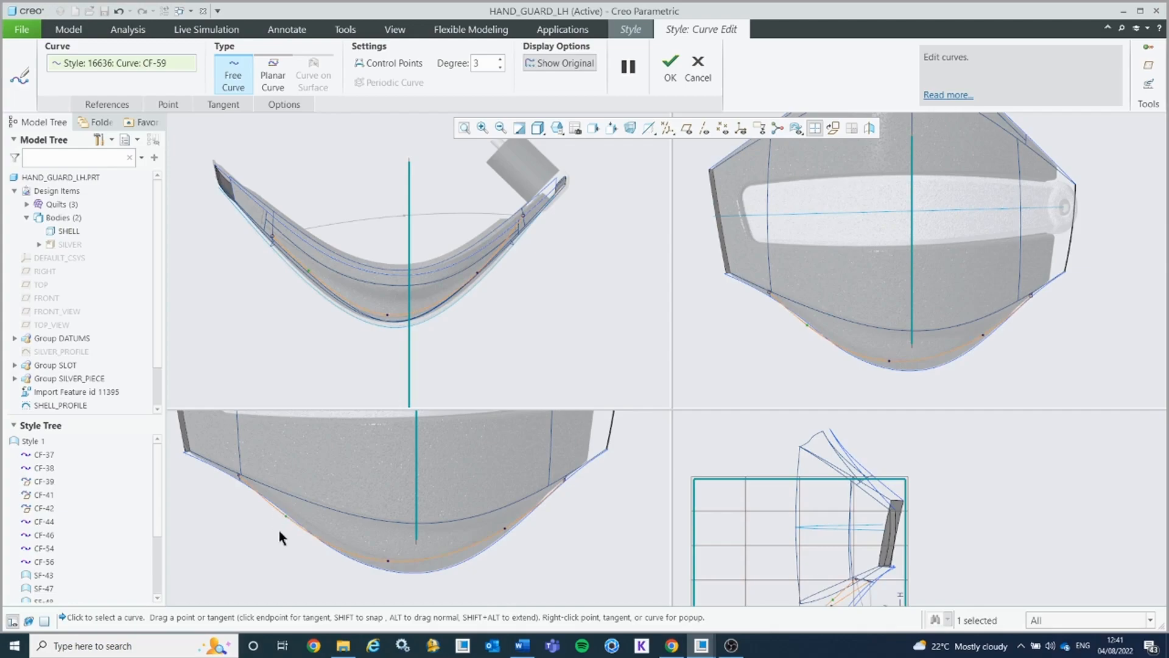
left_click(389, 560)
left_click(287, 515)
left_click_drag(386, 561, 403, 561)
scroll(903, 298, "up", 2)
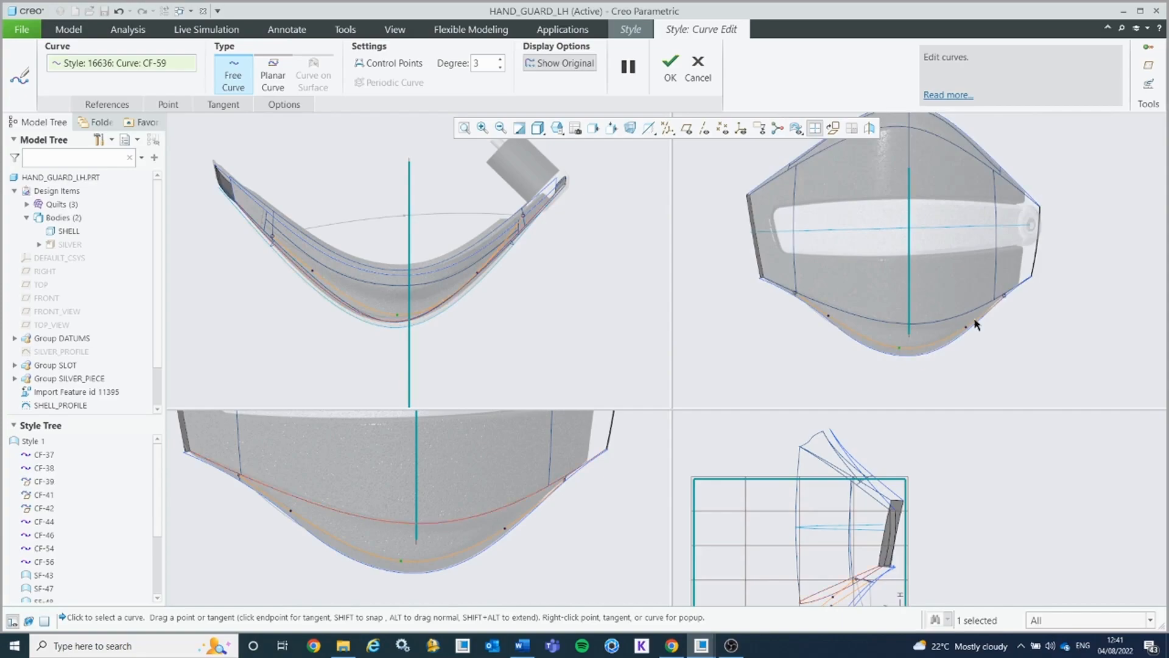
scroll(938, 506, "up", 2)
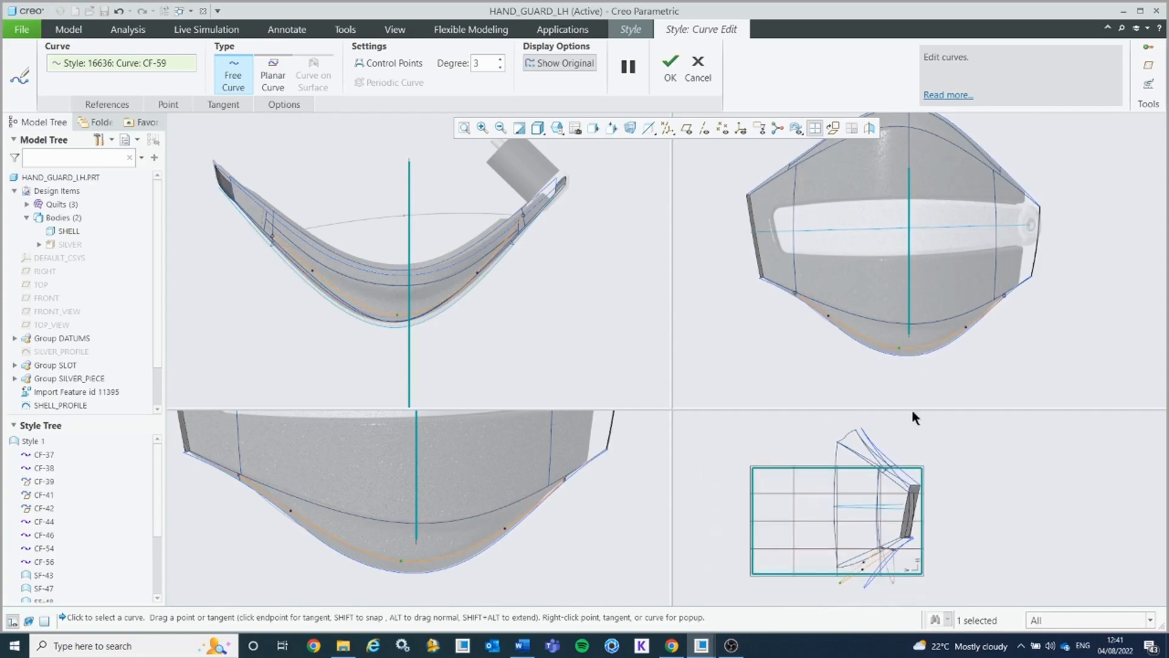
left_click_drag(911, 407, 908, 327)
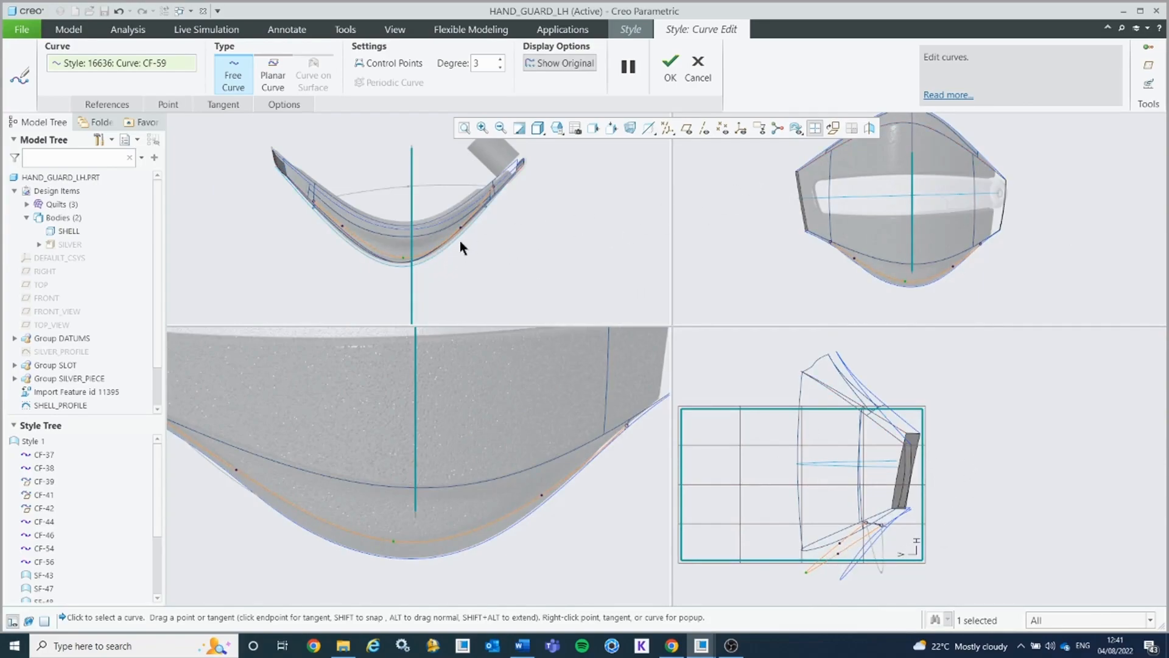
scroll(458, 234, "down", 2)
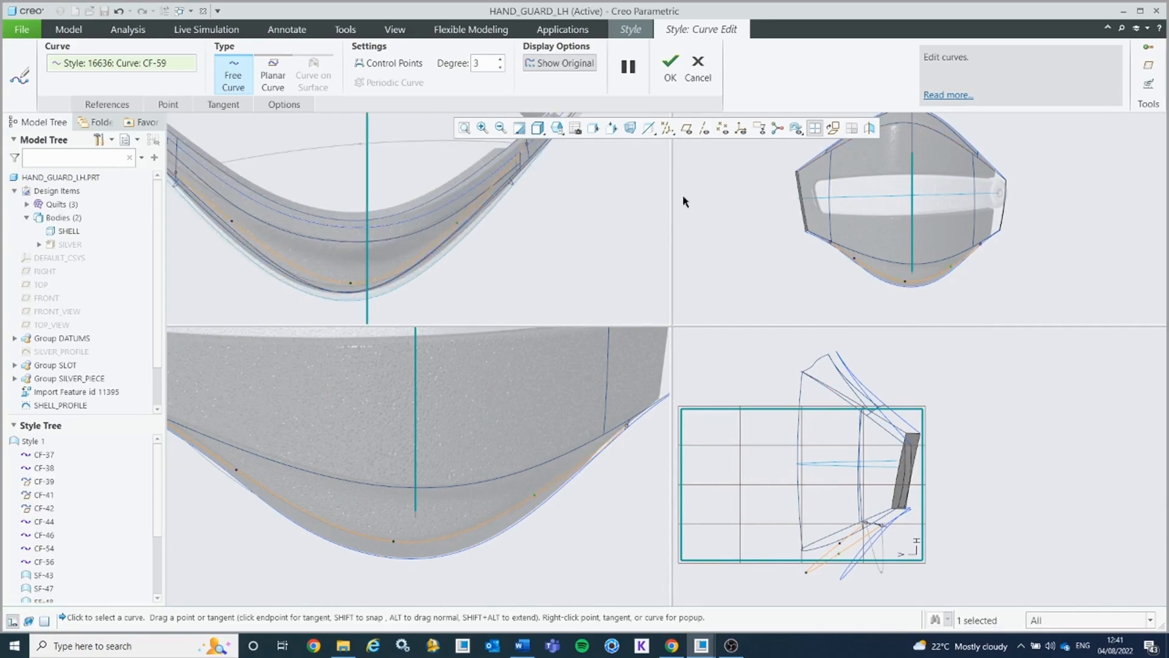
left_click(671, 68)
Step: Restore the style surface display, return to a single view and clear the selection
left_click(796, 128)
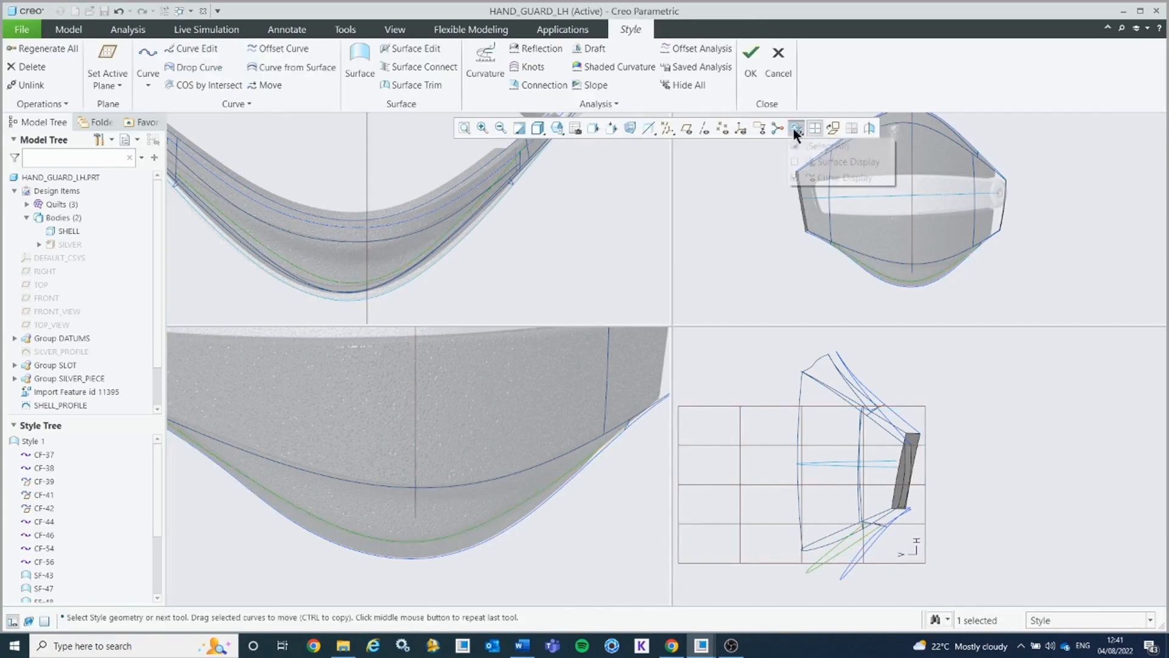
left_click(808, 163)
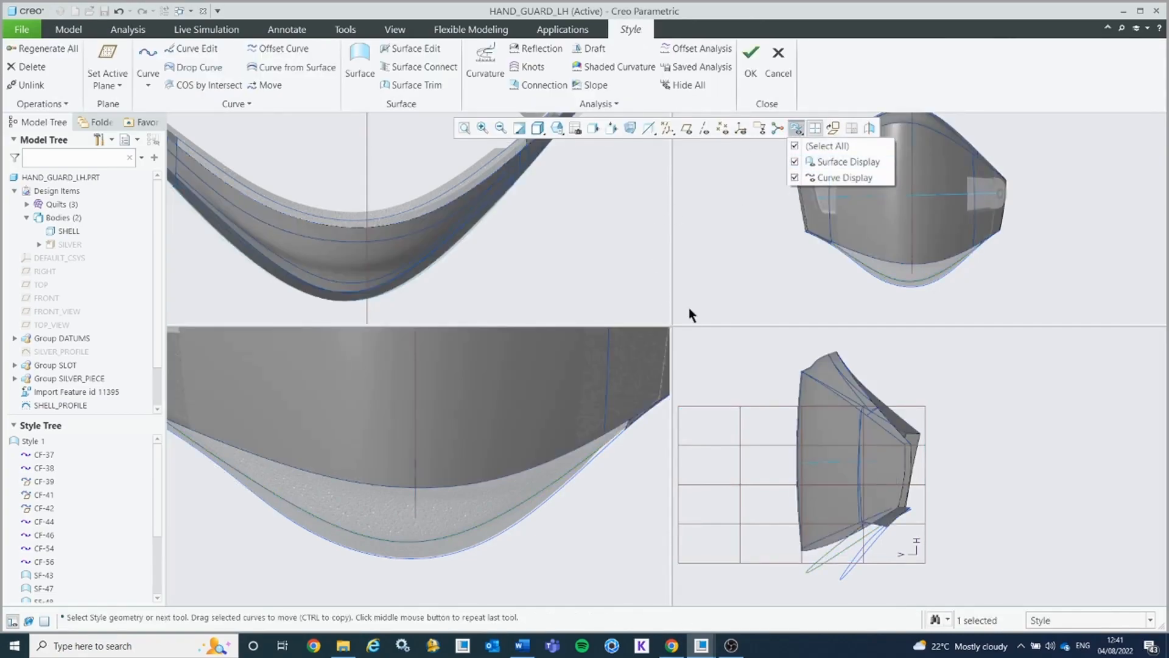
left_click(815, 128)
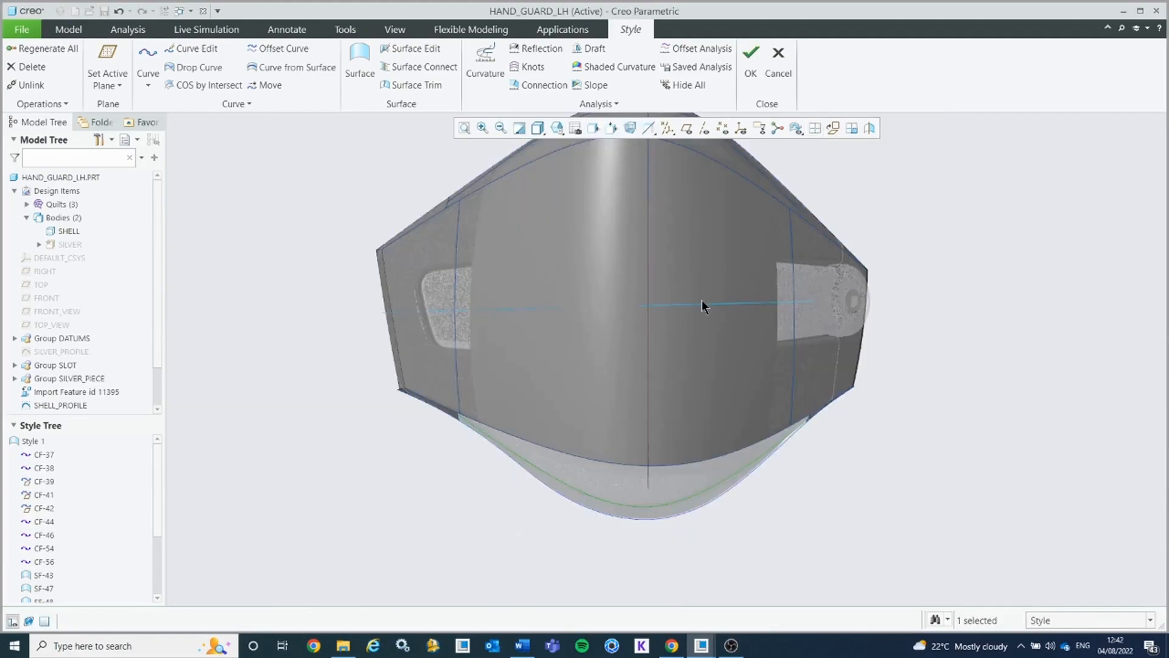
scroll(701, 300, "up", 1)
middle_click_drag(709, 283, 696, 260, "shift")
left_click(859, 372)
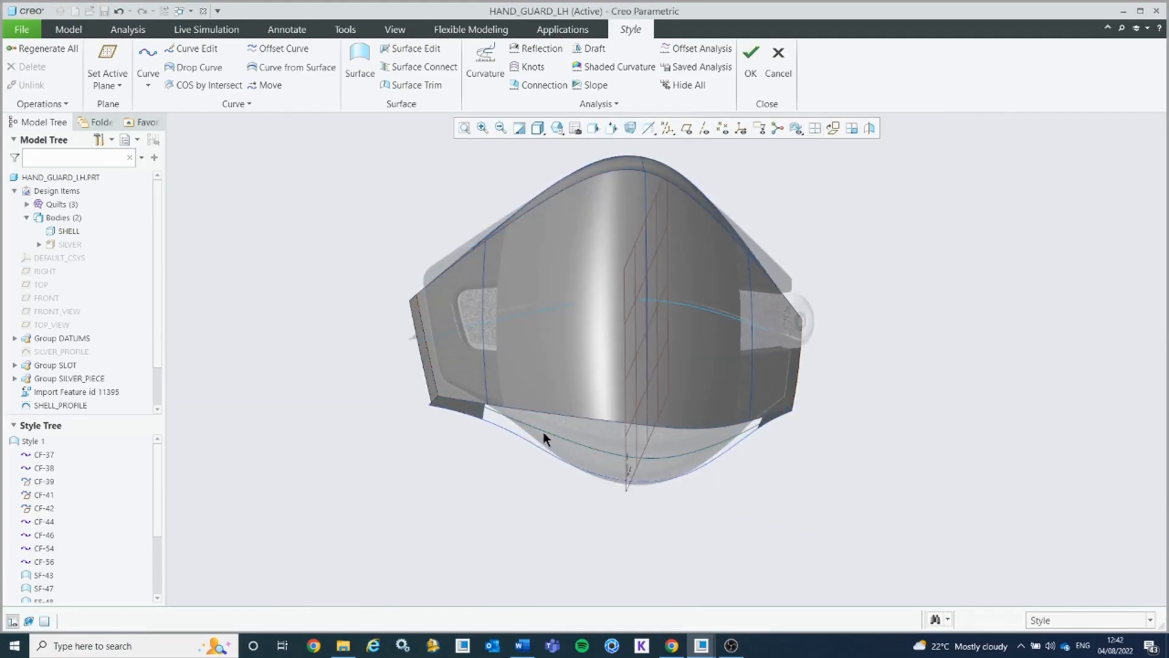
Step: Start a surface across the lower gap, bounded by the edited free curve, the lower profile curve and the two short end curves
left_click(368, 52)
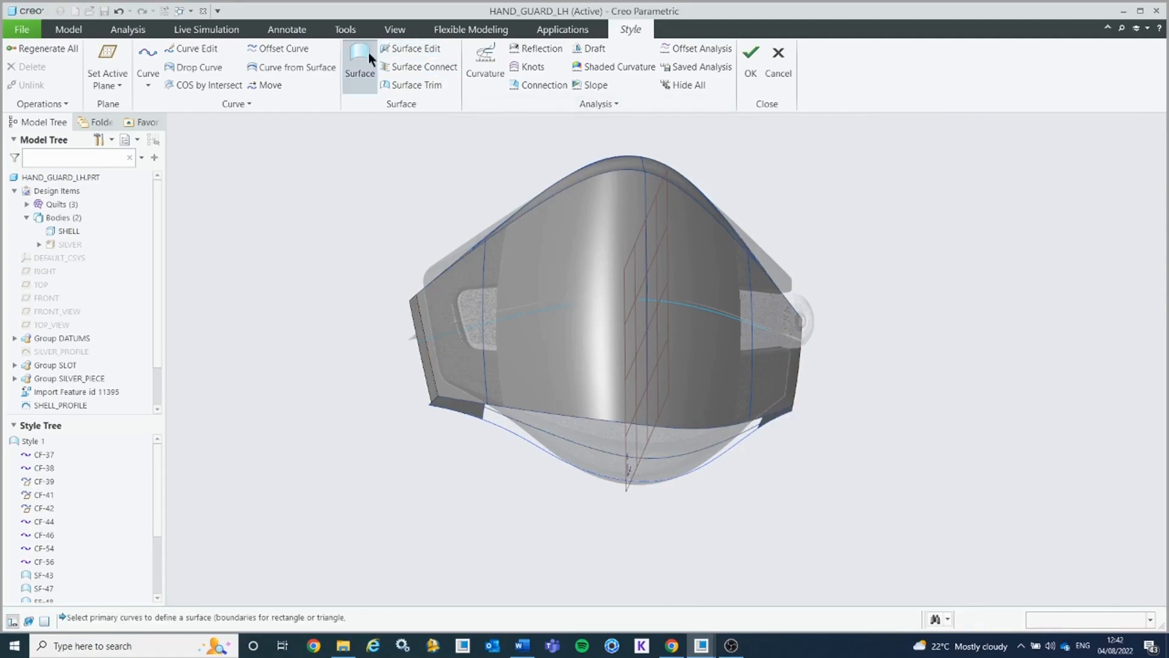
scroll(511, 409, "down", 2)
left_click(499, 420)
left_click(505, 440, "ctrl")
left_click(468, 420, "ctrl")
middle_click_drag(735, 458, 829, 442)
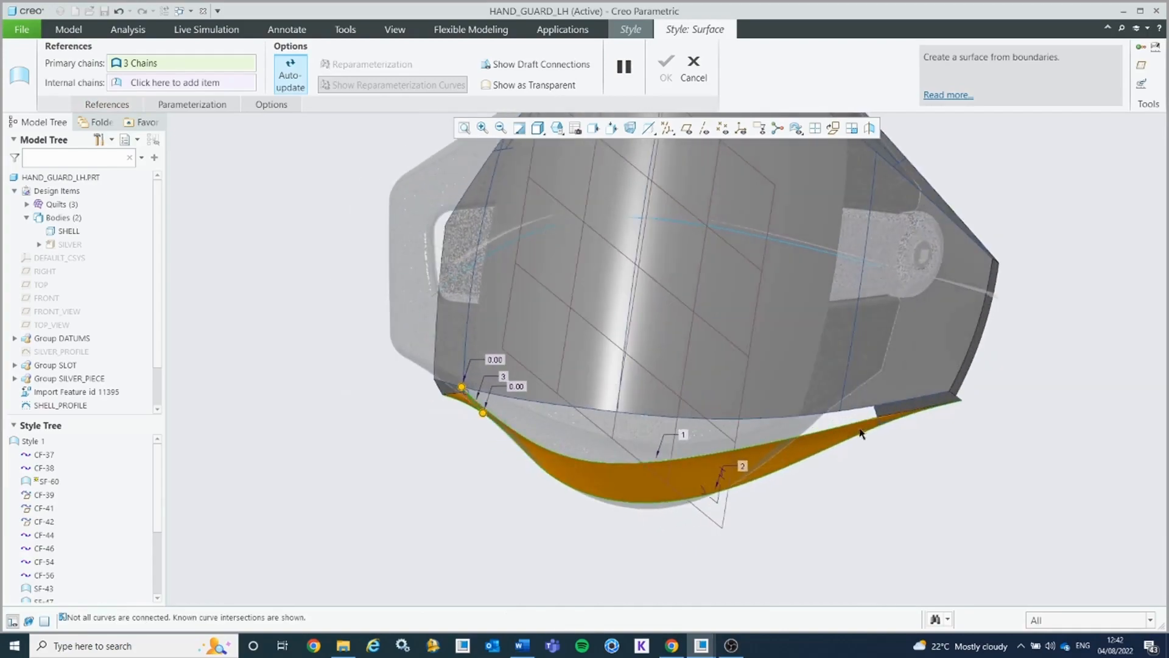
scroll(880, 424, "down", 2)
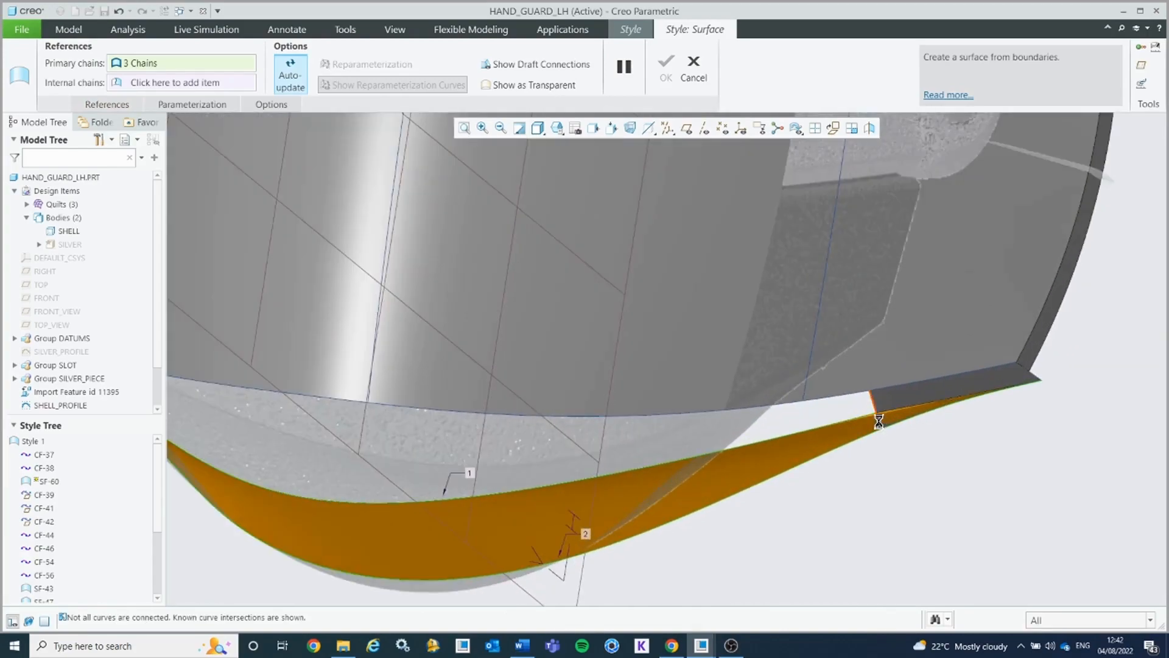
left_click(879, 421, "ctrl")
scroll(859, 427, "up", 2)
scroll(855, 422, "down", 2)
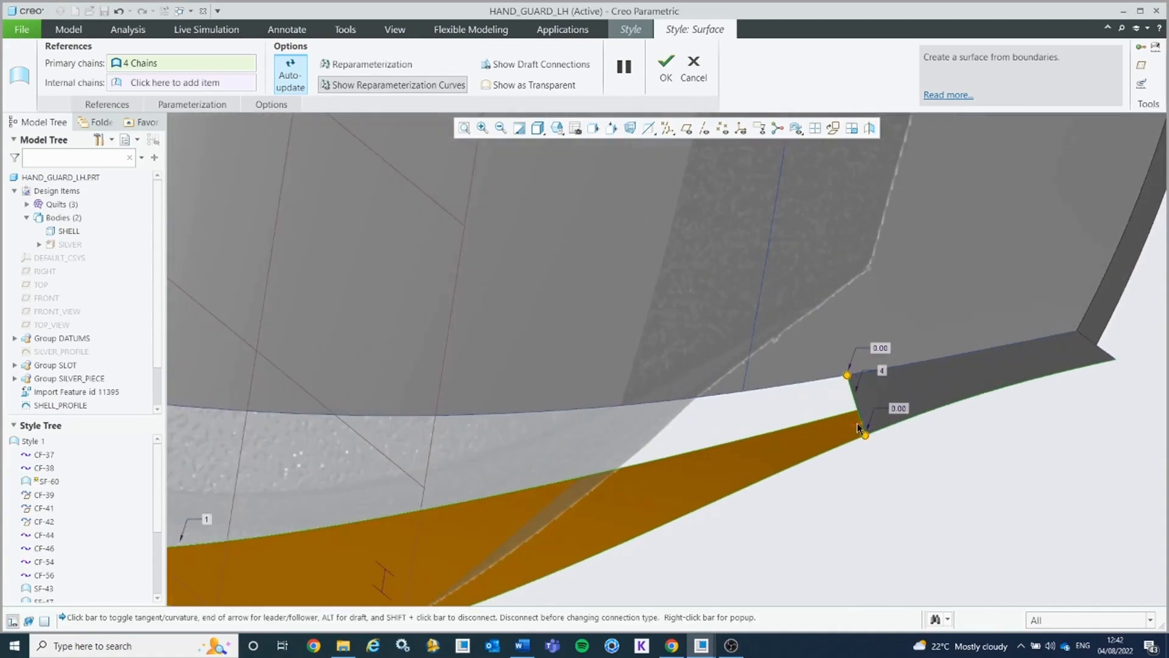
Step: Set G1 Tangent connections to the neighbouring lower flange surfaces at both ends, connecting the defining curves, and accept the surface
right_click(859, 423)
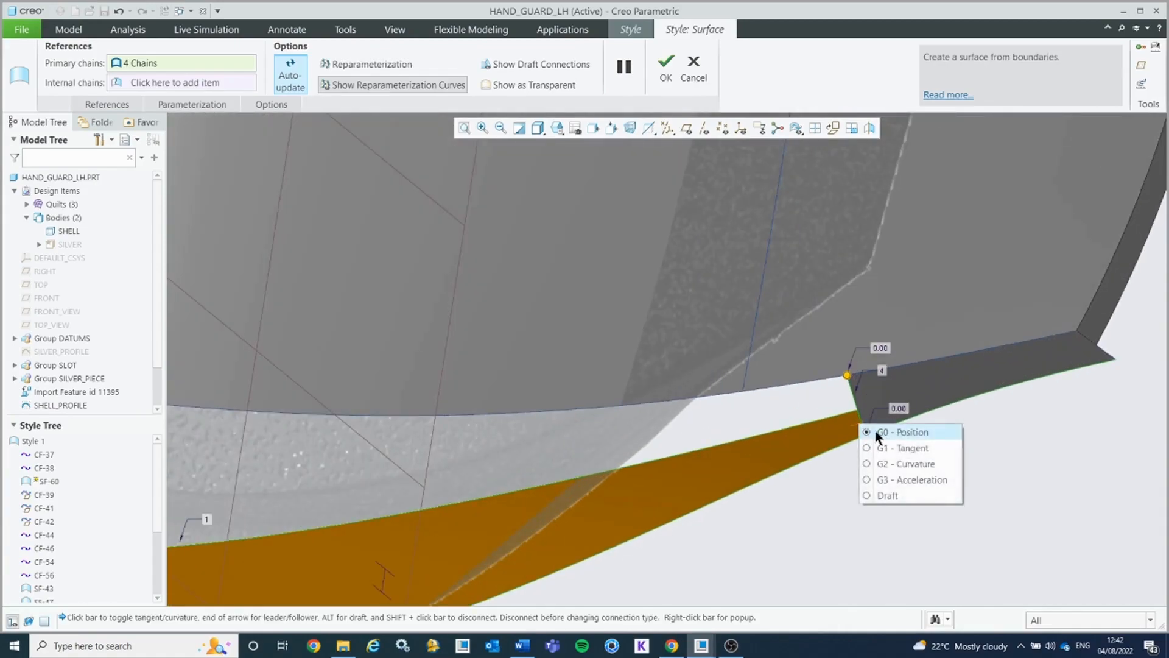
left_click(897, 450)
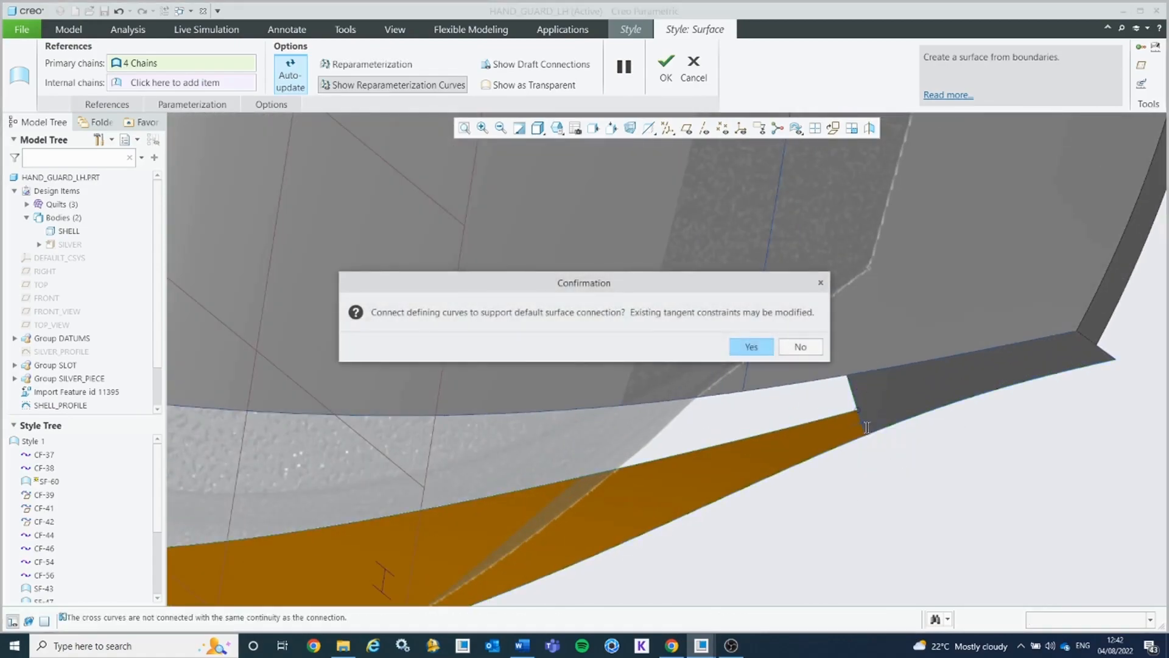
left_click(751, 347)
middle_click_drag(771, 353, 474, 368)
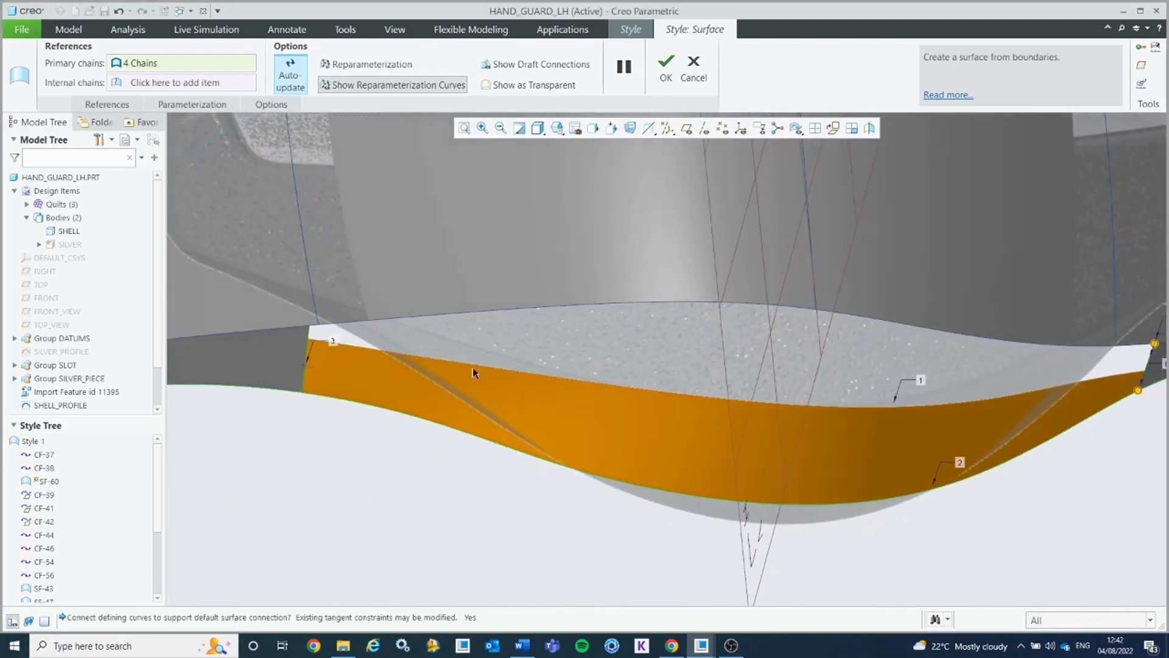
right_click(307, 370)
left_click(339, 386)
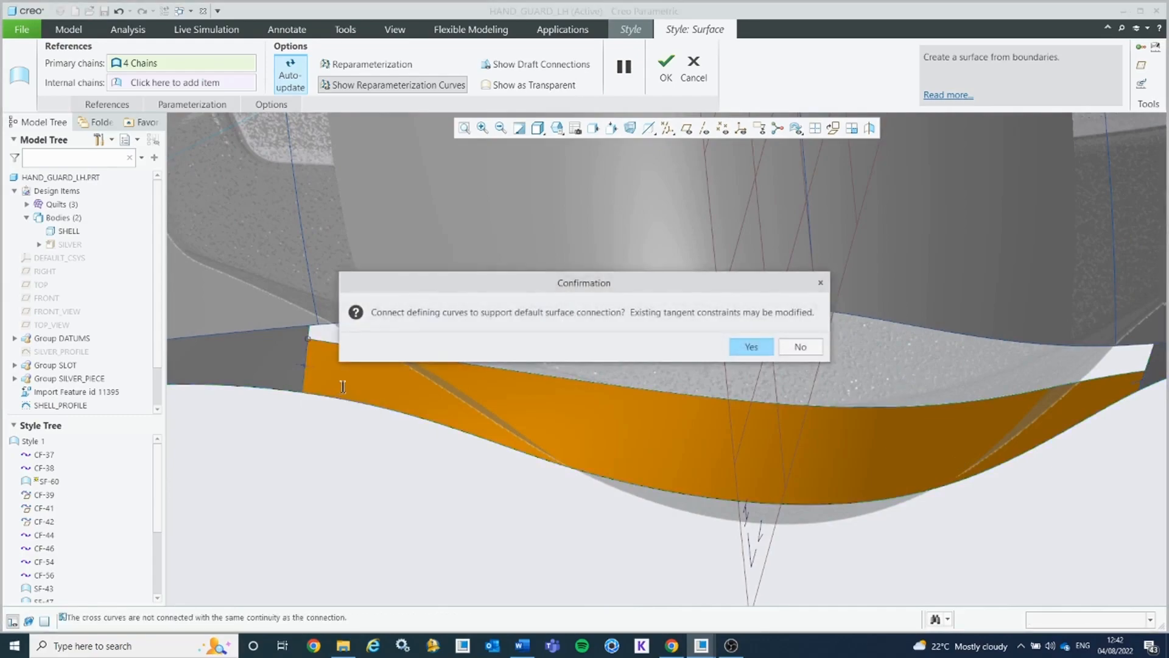
left_click(752, 347)
middle_click_drag(752, 346, 533, 381)
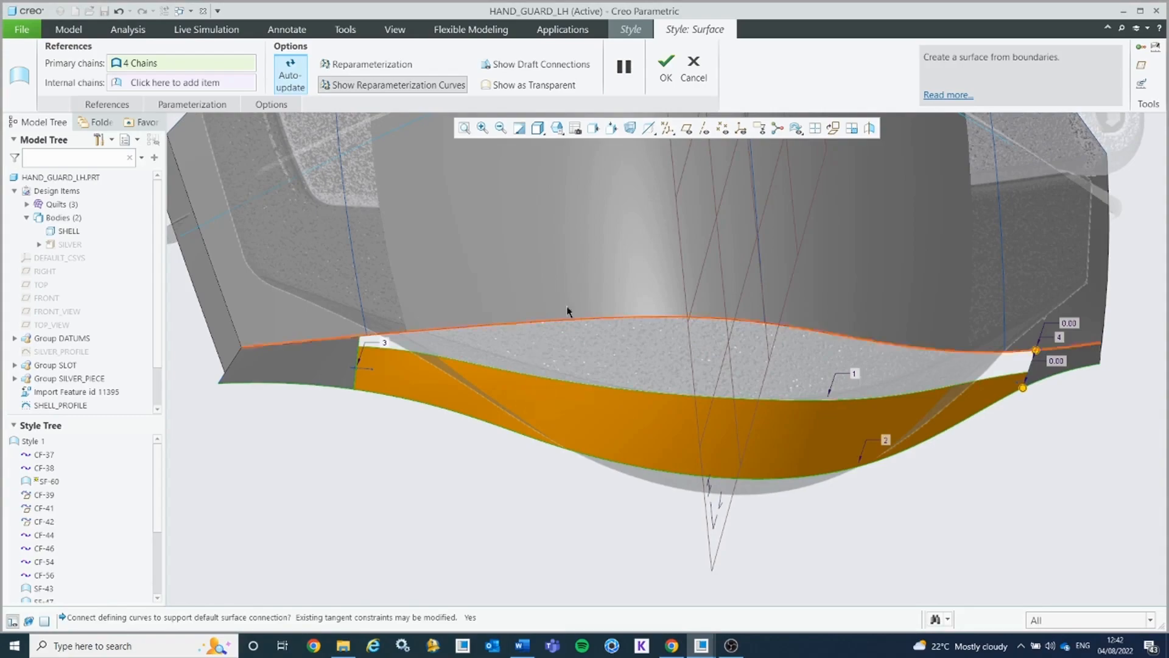
left_click(666, 67)
middle_click_drag(655, 326, 786, 371)
left_click(842, 407)
middle_click_drag(791, 419, 933, 478)
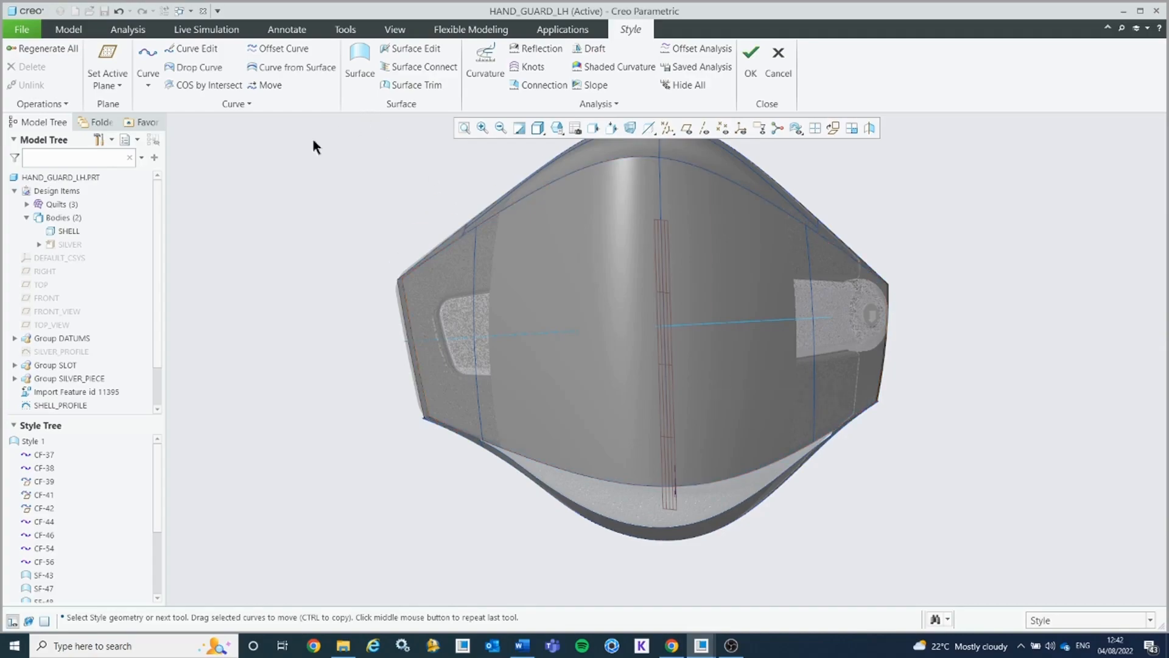
Step: Create a planar curve on the active plane from the shell's lower edge to the upper edge of the new lower flange surface
left_click(148, 53)
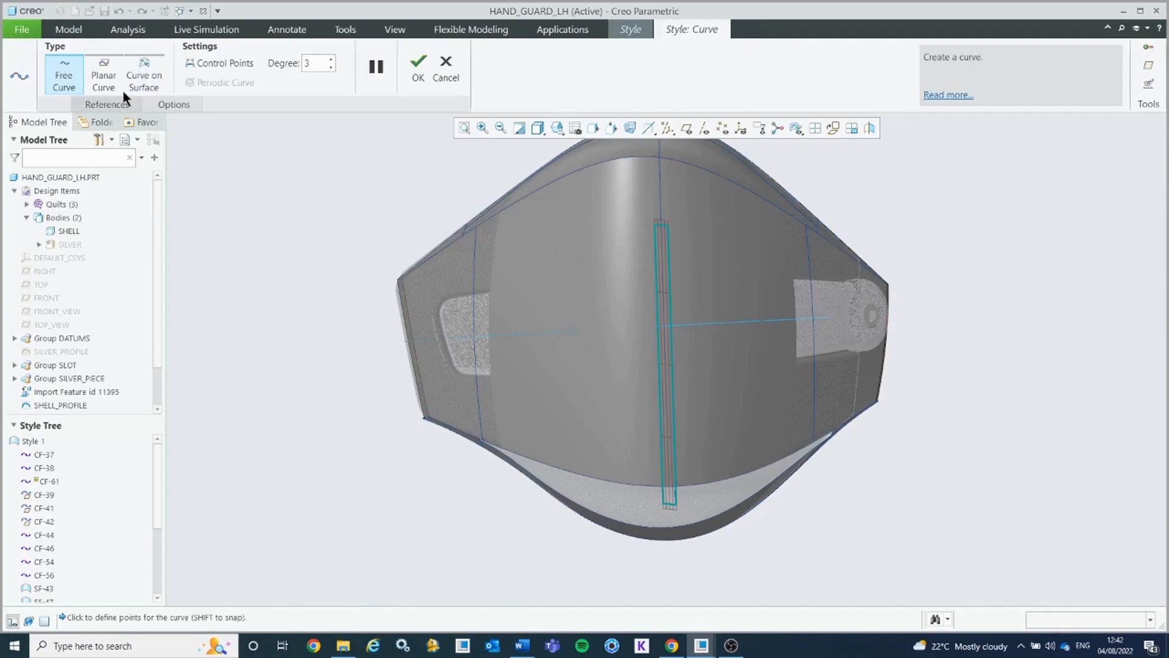
left_click(108, 67)
mouse_move(656, 451)
middle_mouse_down()
mouse_move(620, 472)
mouse_move(635, 434)
middle_mouse_up()
scroll(620, 473, "up", 5)
left_click(631, 435)
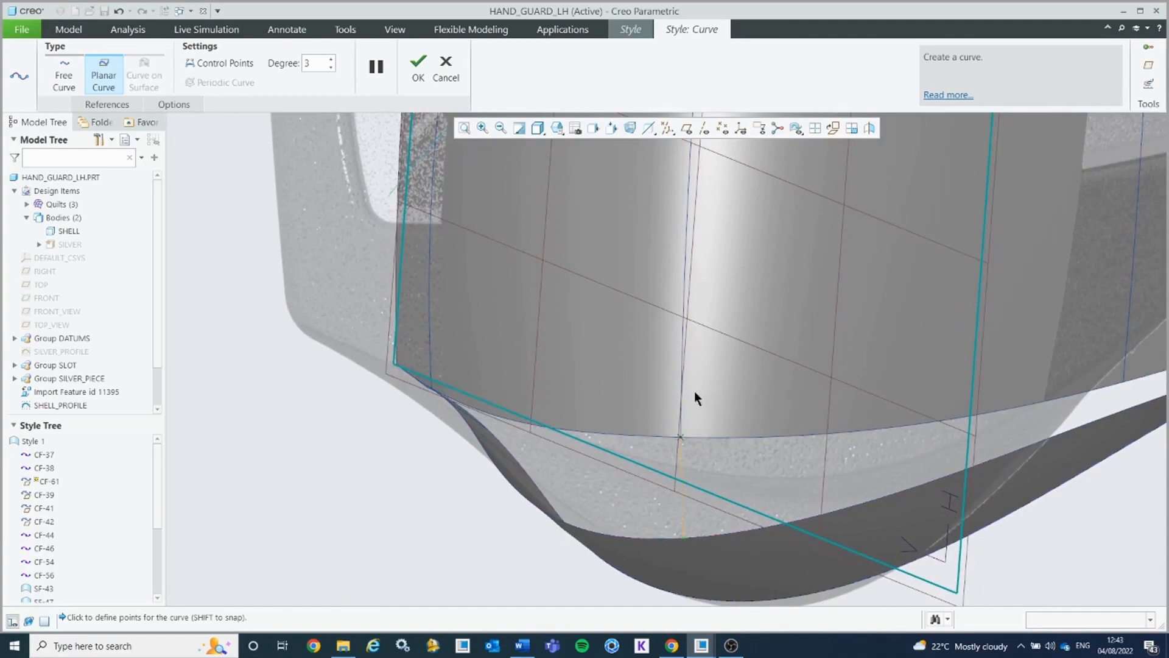
left_click(418, 67)
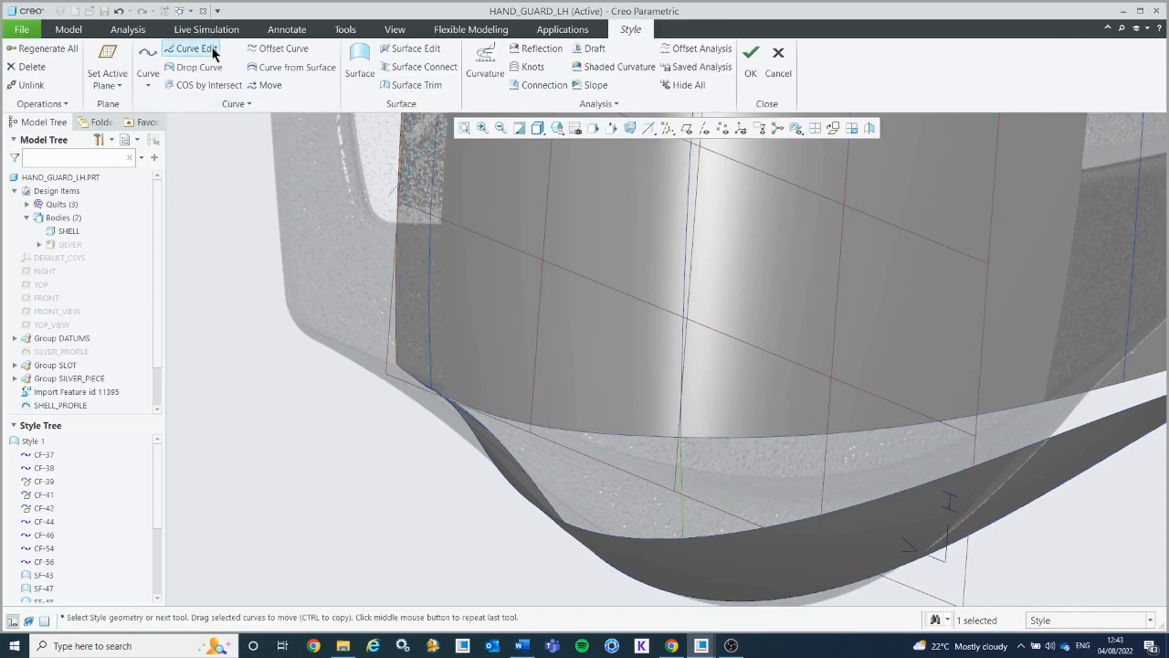
Step: Edit the new planar curve and apply a tangency condition at its lower end, on the lower flange surface
left_click(196, 48)
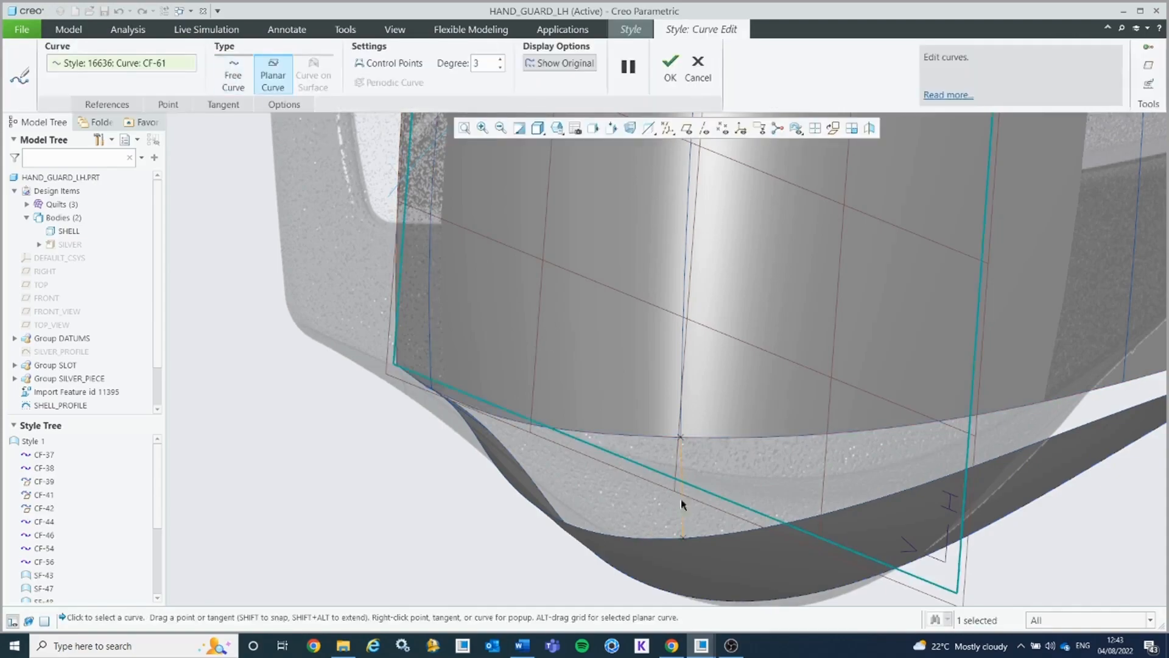
right_click(684, 529)
left_click(736, 467)
middle_click_drag(673, 470, 647, 464)
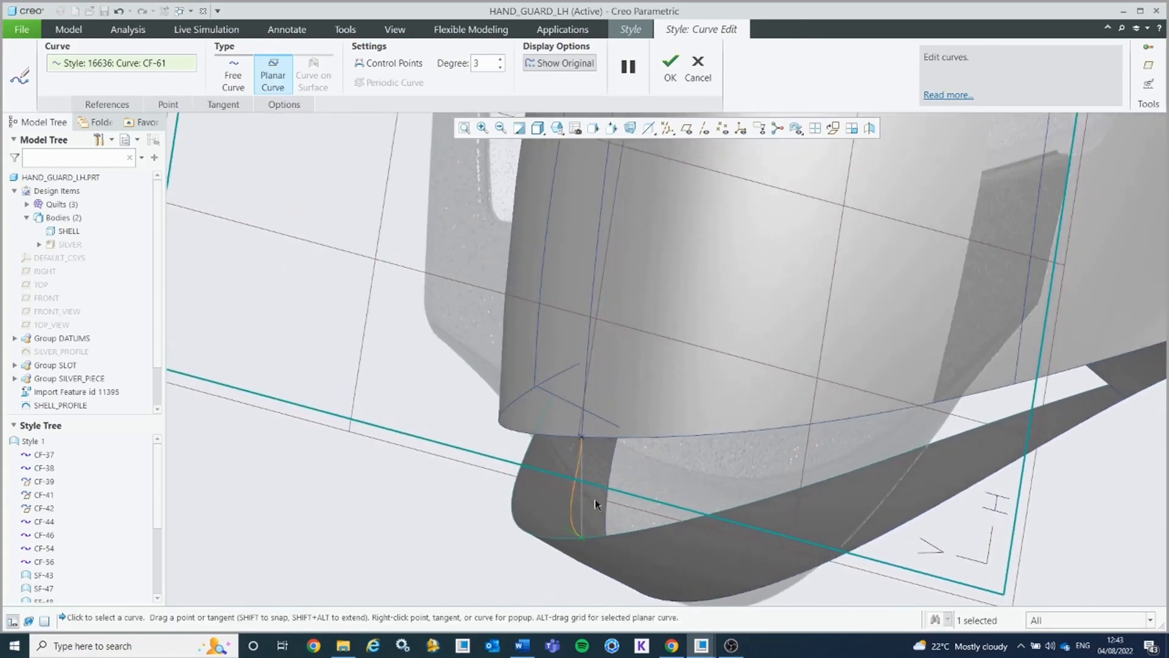
scroll(598, 501, "down", 2)
middle_click_drag(603, 505, 642, 392, "shift")
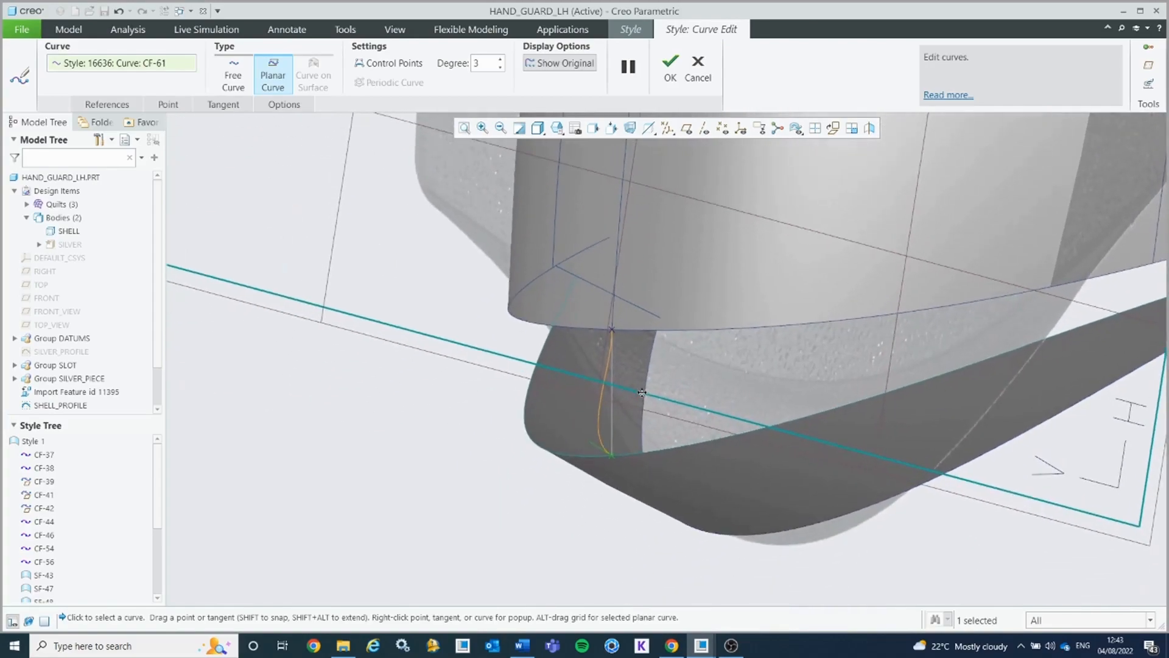
Step: Apply a tangency condition at the curve's upper end on the shell, adjust both end tangents' lengths and accept the edit
right_click(605, 374)
left_click(643, 430)
left_click_drag(607, 372, 616, 381)
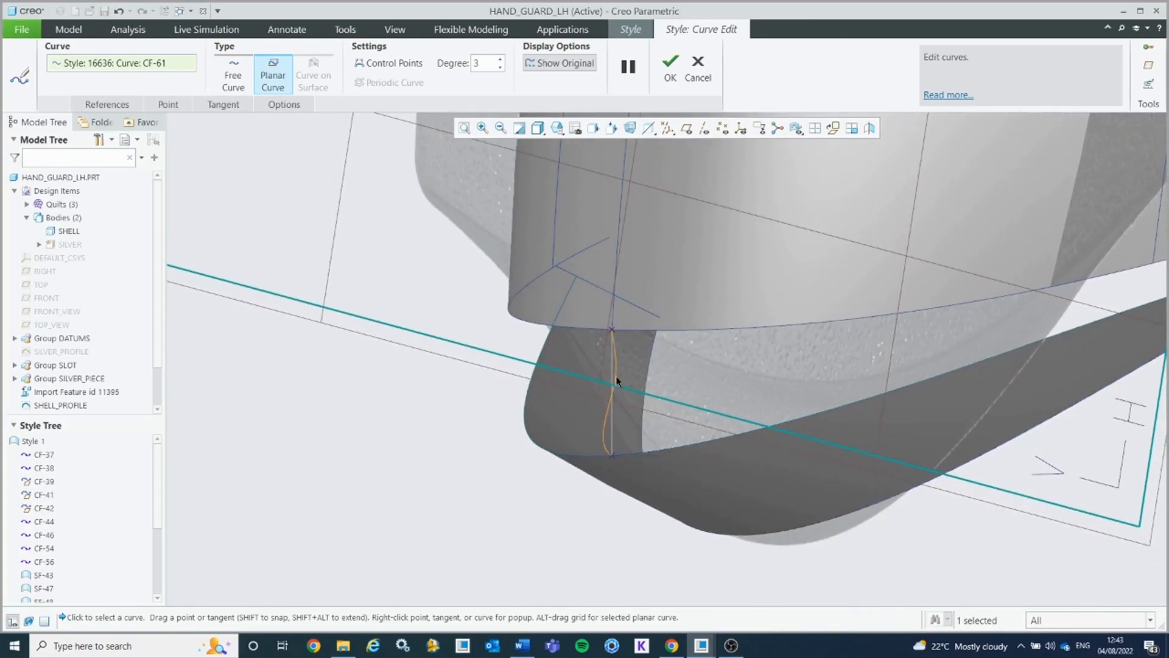
left_click(609, 452)
left_click_drag(595, 443, 594, 430)
left_click(670, 67)
Step: Start a surface between the shell's lower edge and the flange's upper edge, closed by the short boundary curves at both ends
middle_click_drag(431, 393, 448, 406)
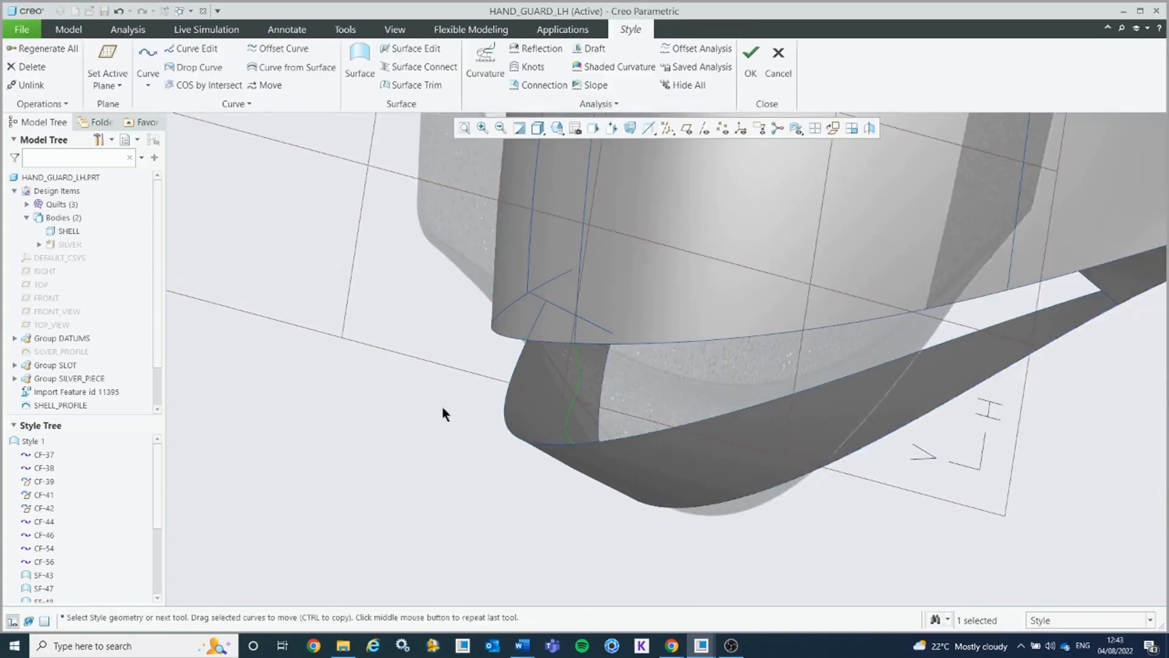
left_click(359, 67)
left_click(653, 339)
left_click(688, 421, "ctrl")
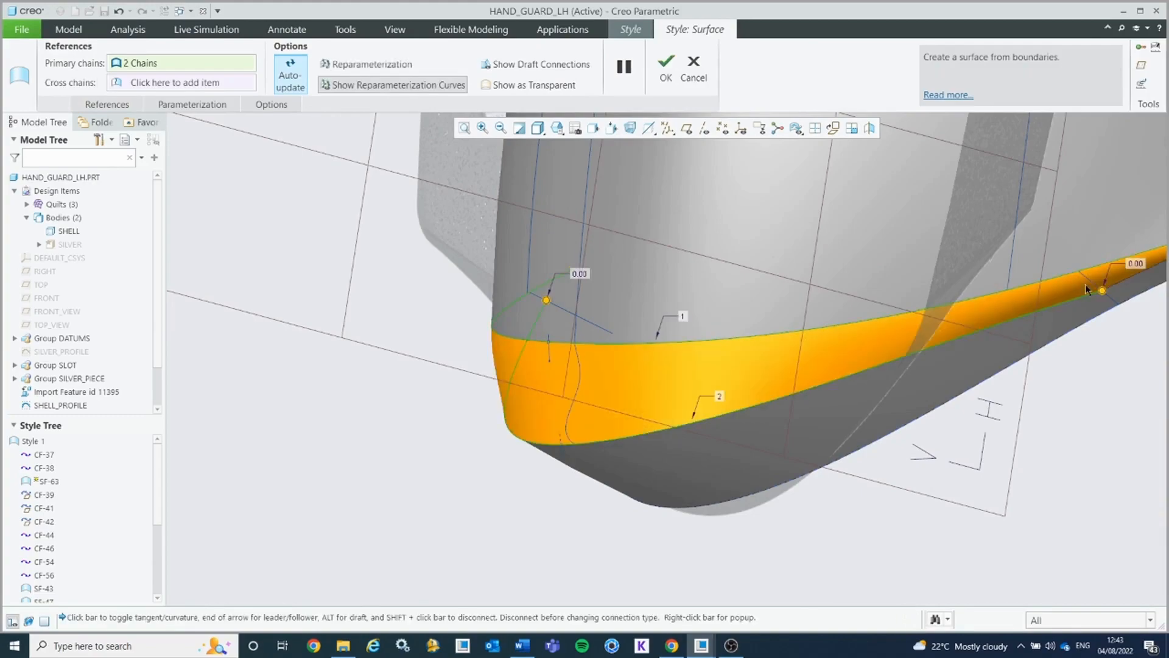
left_click(1098, 289, "ctrl")
mouse_move(788, 373)
middle_mouse_down()
mouse_move(756, 375)
mouse_move(785, 376)
middle_mouse_up()
middle_click_drag(536, 364, 922, 379, "shift")
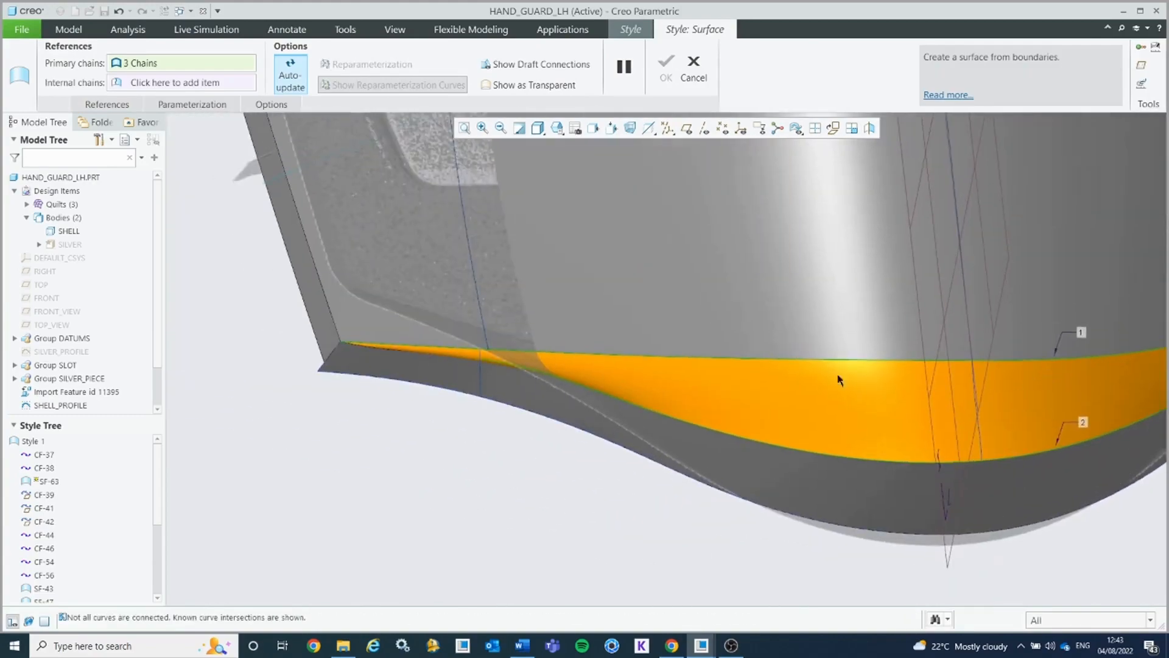
scroll(852, 374, "down", 1)
left_click(444, 352, "ctrl")
scroll(661, 400, "up", 2)
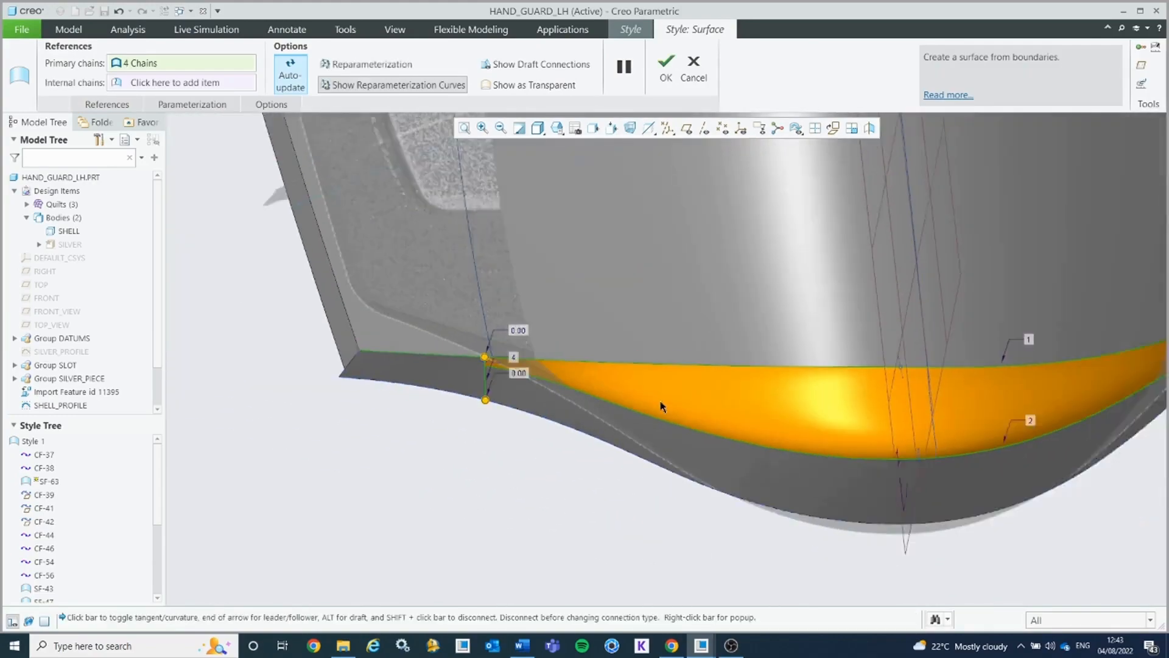
Step: Add the edited planar curve as the surface's internal chain and accept the surface
middle_click_drag(769, 394, 639, 381, "shift")
middle_click_drag(810, 432, 778, 430)
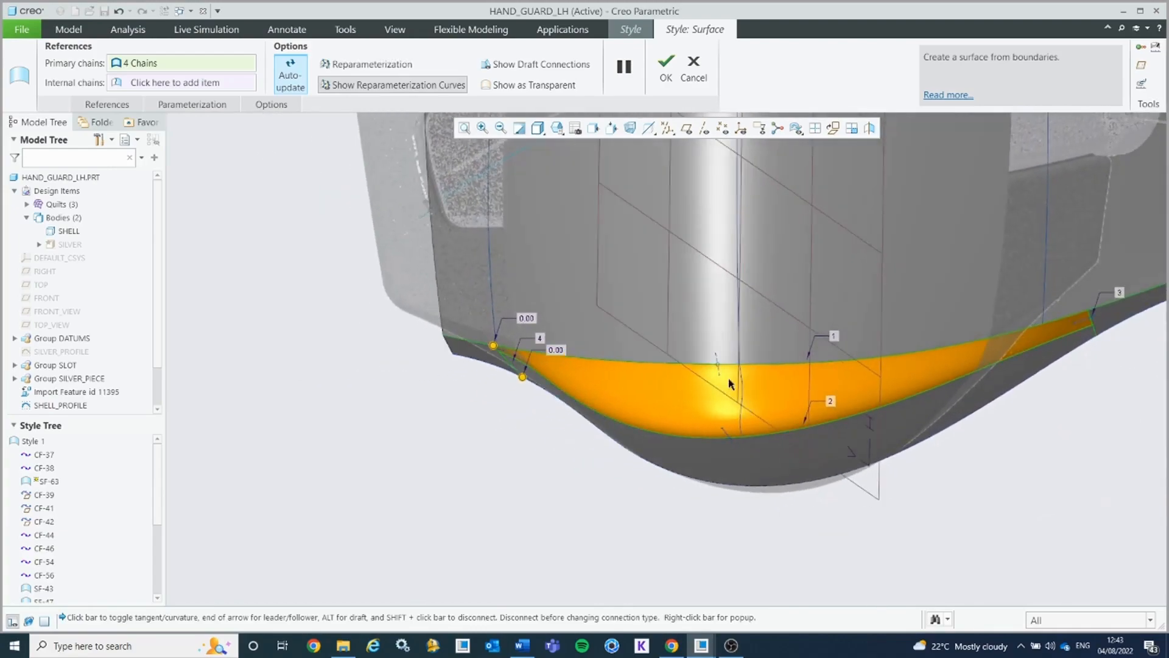
right_click(643, 510)
left_click(687, 312)
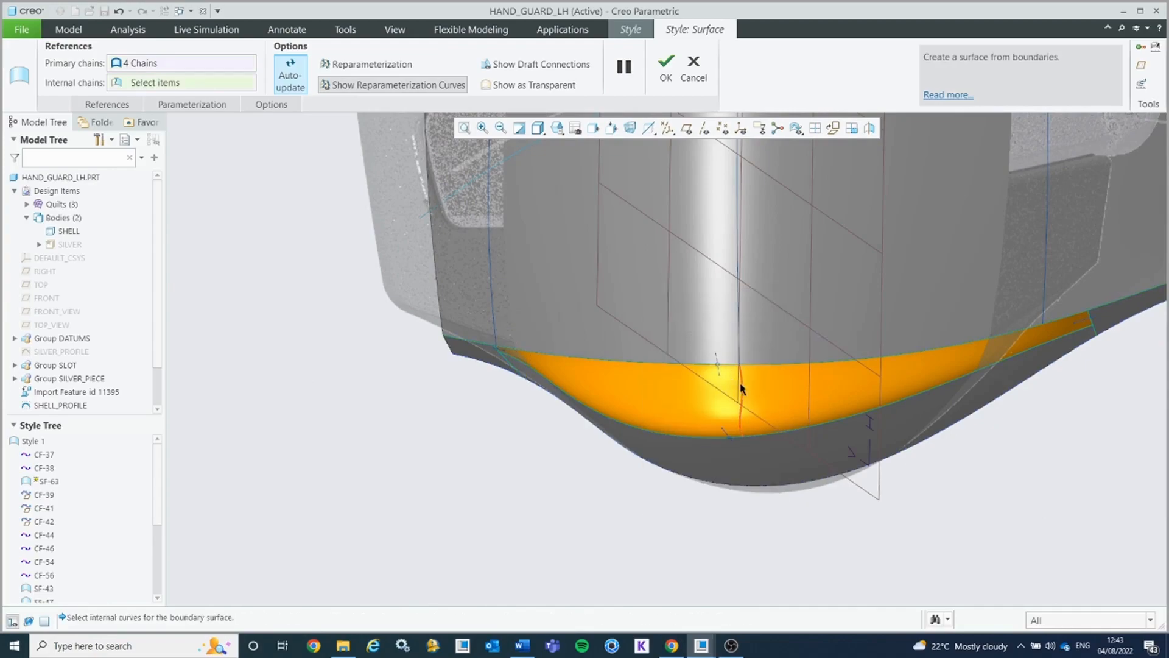
left_click(740, 386)
mouse_move(674, 418)
middle_mouse_down()
mouse_move(605, 412)
mouse_move(662, 422)
middle_mouse_up()
left_click(665, 78)
Step: Hide the reference image of the hand guard and accept the image settings
middle_click_drag(633, 327, 655, 395)
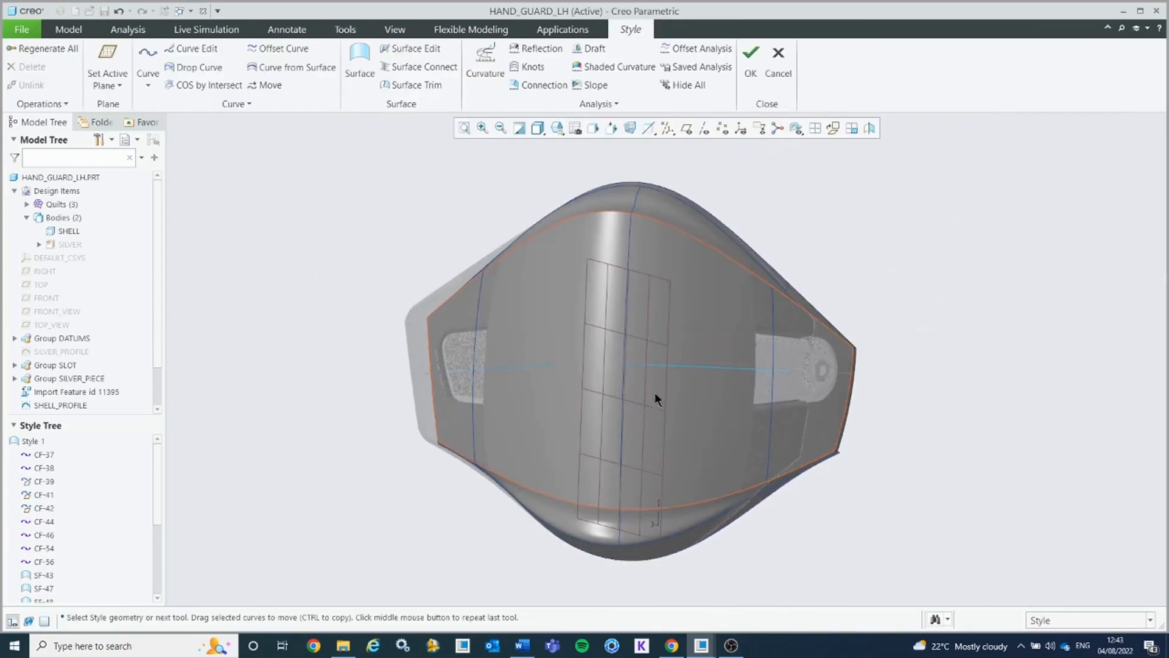
left_click(395, 29)
left_click(562, 107)
left_click(554, 120)
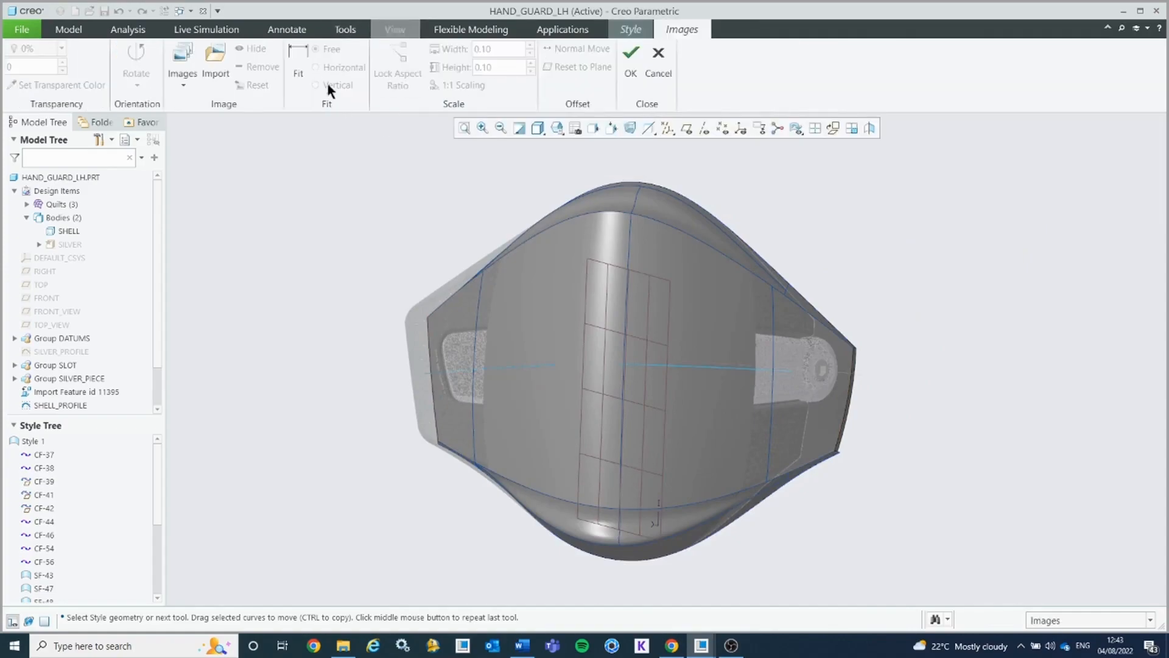
left_click(479, 301)
middle_click_drag(439, 287, 370, 261)
left_click(261, 49)
middle_click_drag(487, 270, 489, 251)
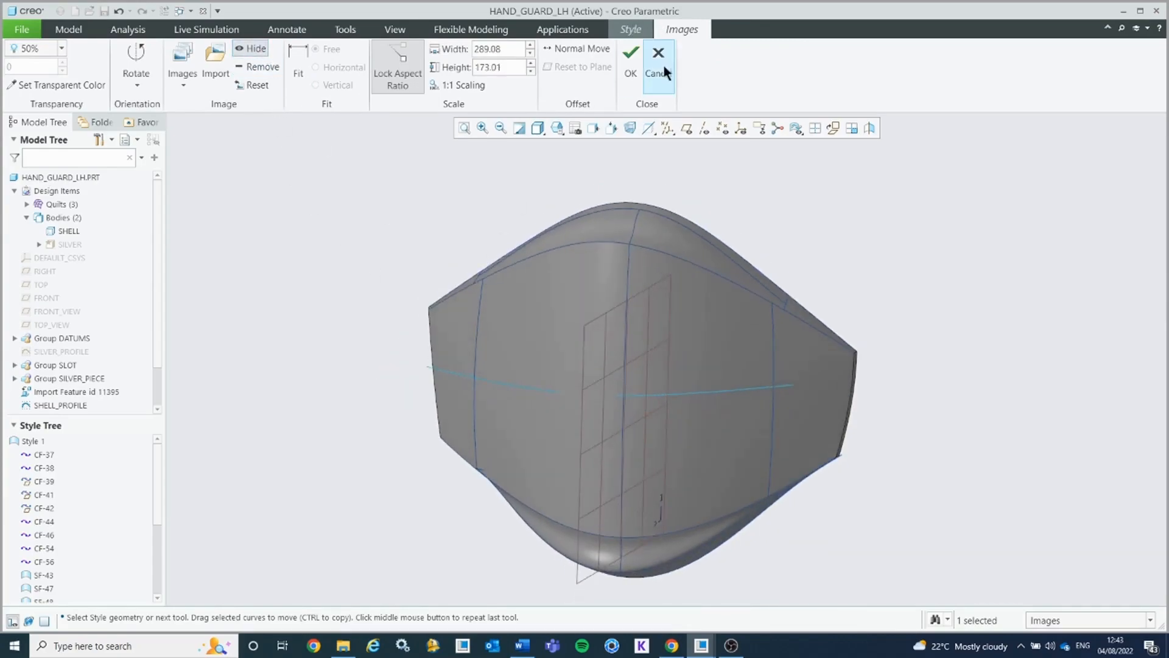
left_click(635, 56)
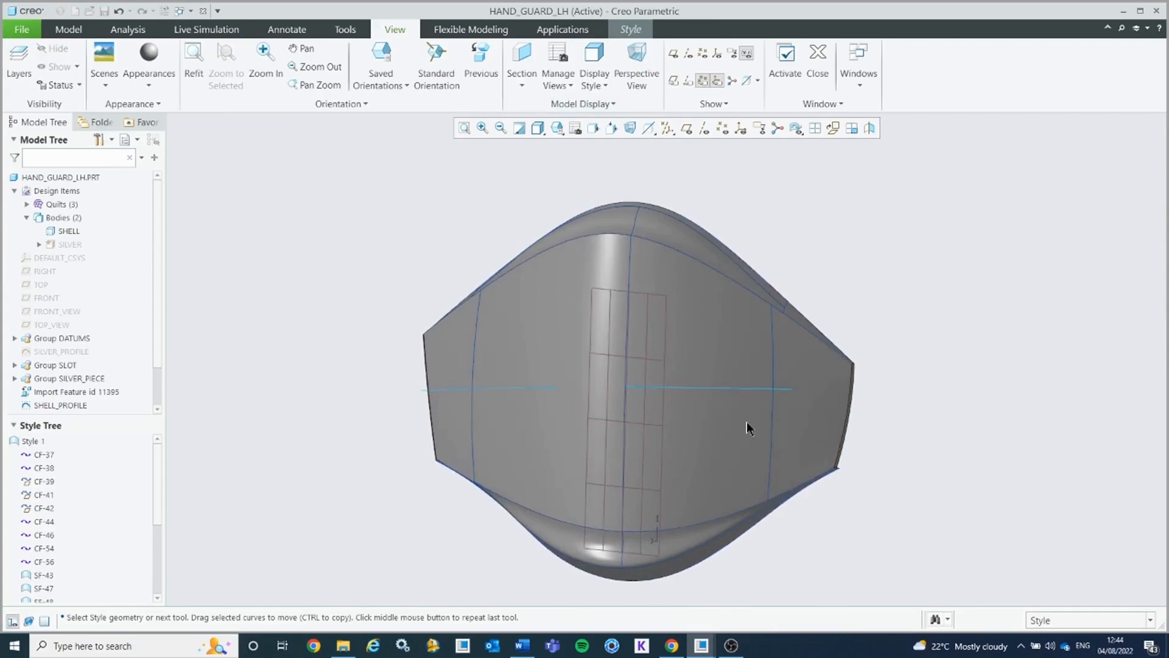
Step: Run a Reflection analysis on the main shell surface and the upper and lower blend surfaces
left_click(631, 29)
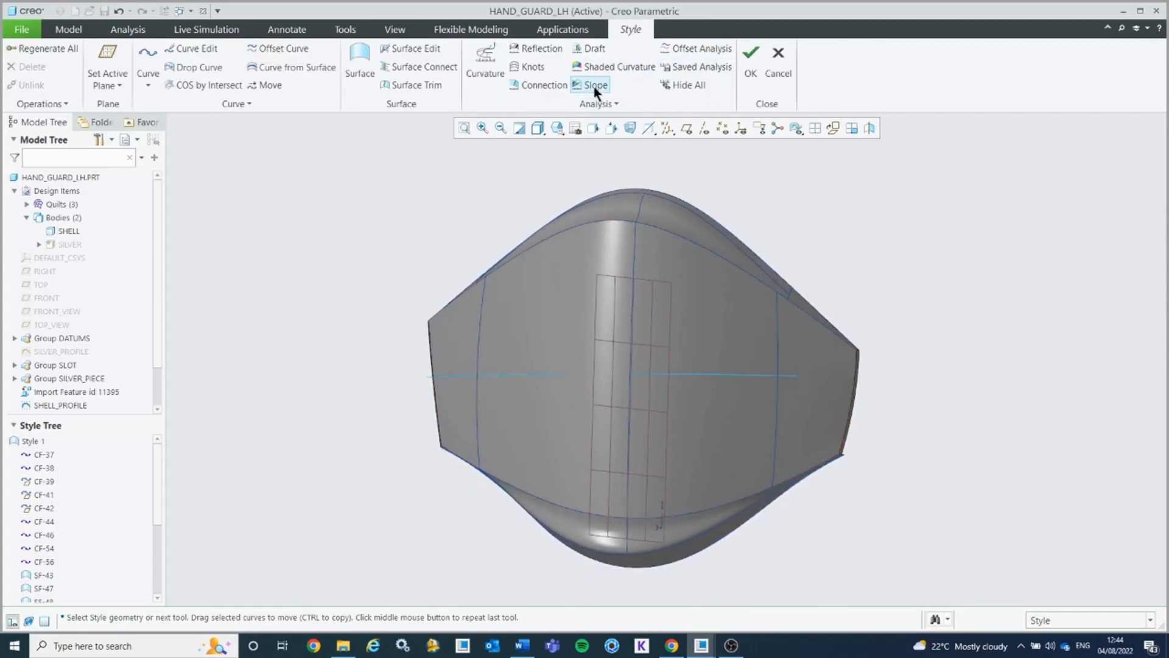
left_click(547, 52)
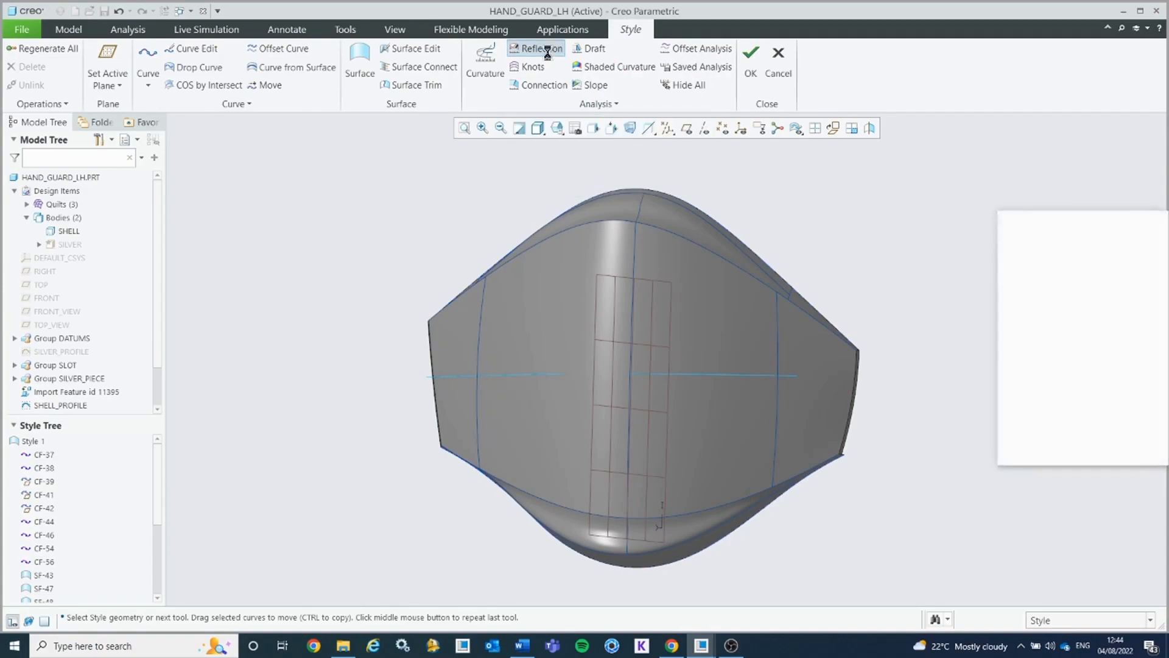
left_click(632, 241)
left_click(632, 239, "ctrl")
left_click(689, 519, "ctrl")
mouse_move(662, 412)
middle_mouse_down()
mouse_move(684, 408)
mouse_move(660, 406)
middle_mouse_up()
Step: Set the reflection analysis to 10 lights with a spacing of 8, examine the stripes and close the analysis
left_click(1156, 308)
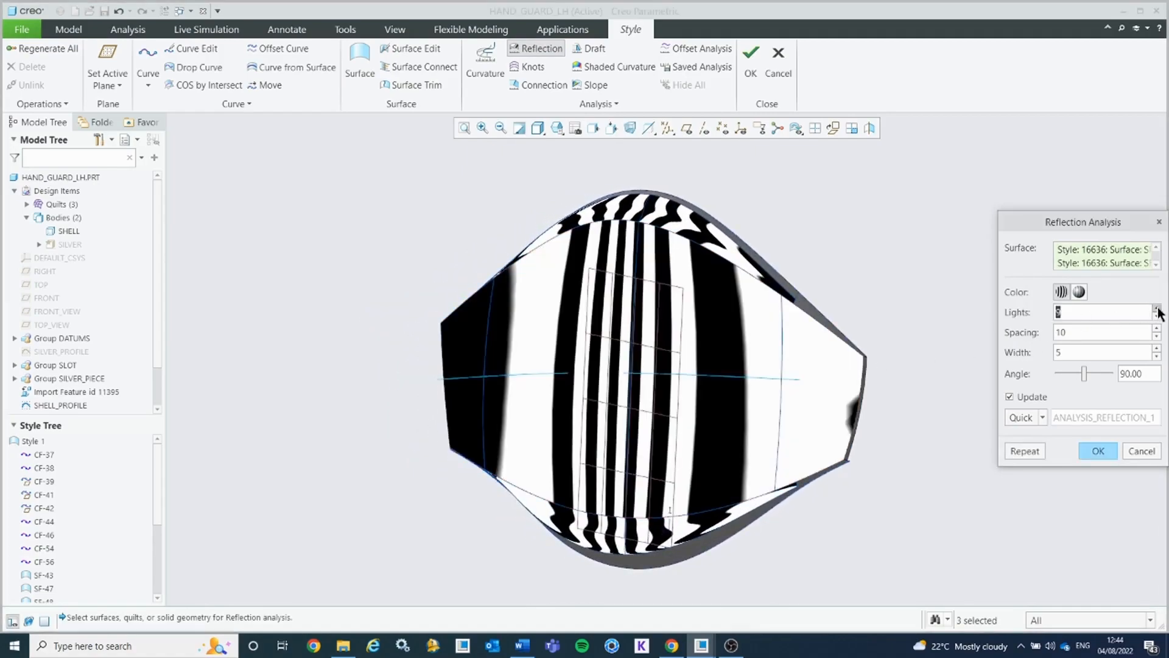
left_click(1156, 308)
left_click(1156, 328)
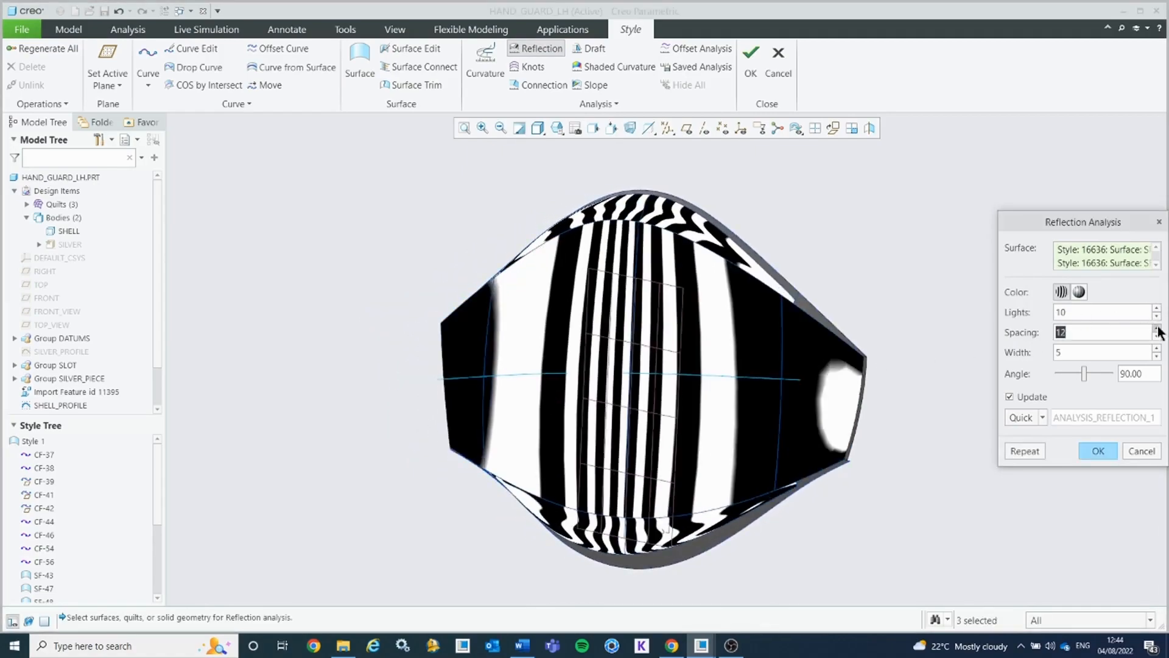
left_click(1158, 336)
left_click(1157, 336)
left_click(1157, 336)
mouse_move(772, 367)
middle_mouse_down()
mouse_move(770, 381)
mouse_move(762, 364)
middle_mouse_up()
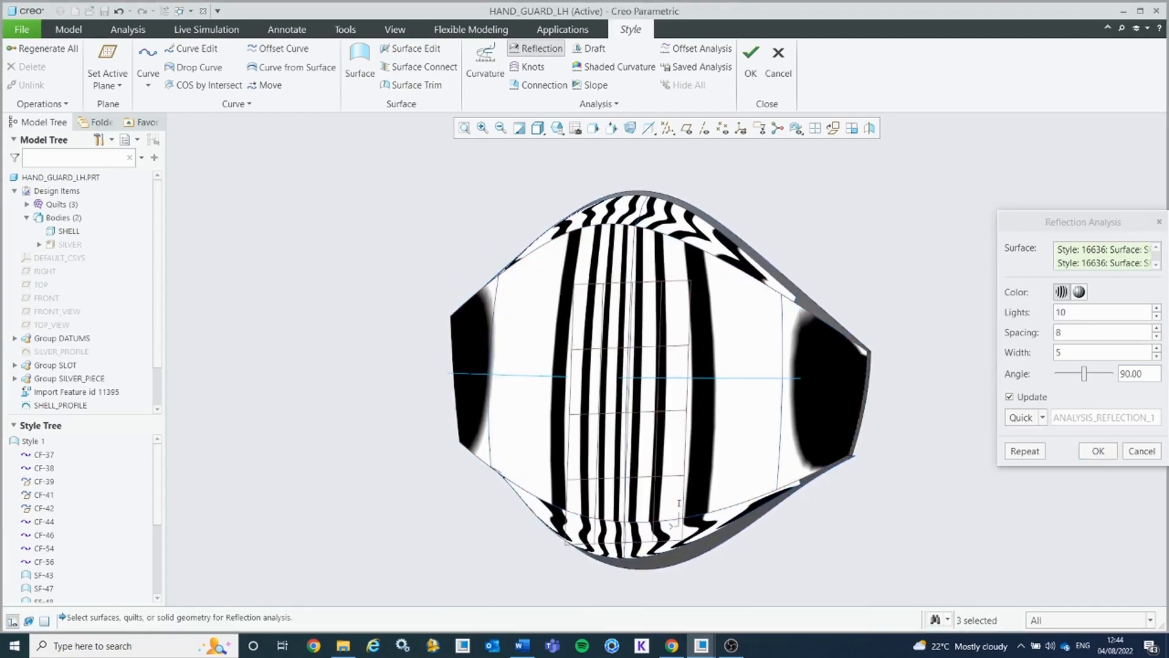
left_click(1100, 451)
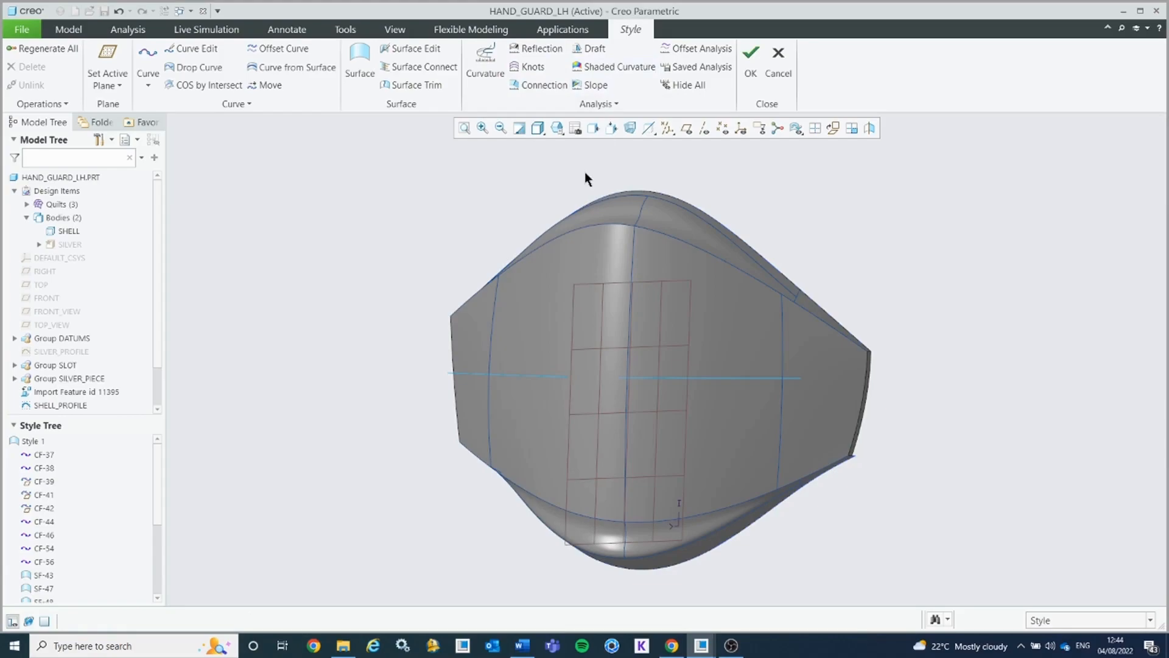
Step: Accept the completed Style feature and clear the selection
mouse_move(677, 265)
middle_mouse_down()
mouse_move(702, 262)
mouse_move(698, 271)
middle_mouse_up()
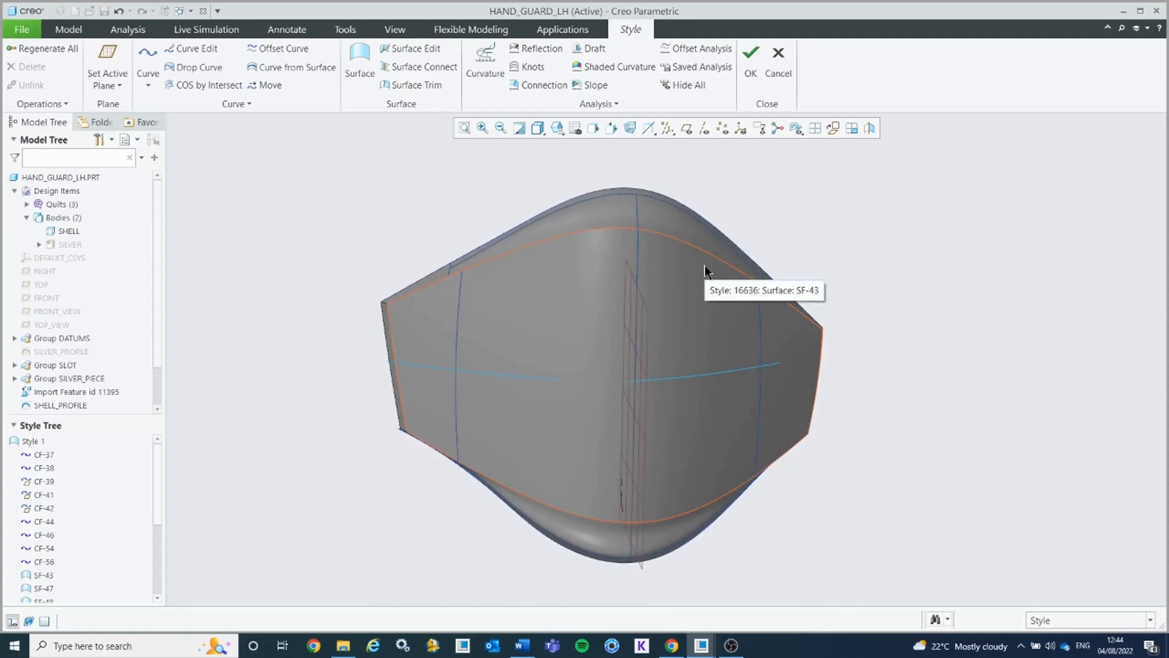
middle_click_drag(668, 299, 708, 285)
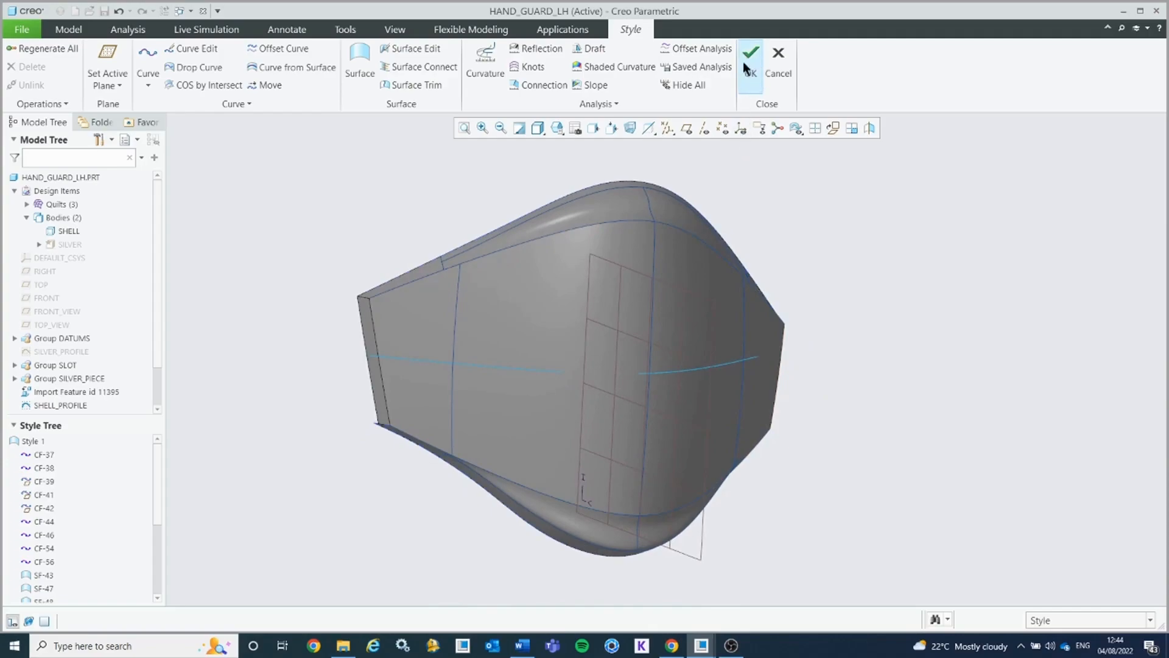
scroll(157, 455, "down", 4)
scroll(43, 591, "up", 4)
left_click(749, 71)
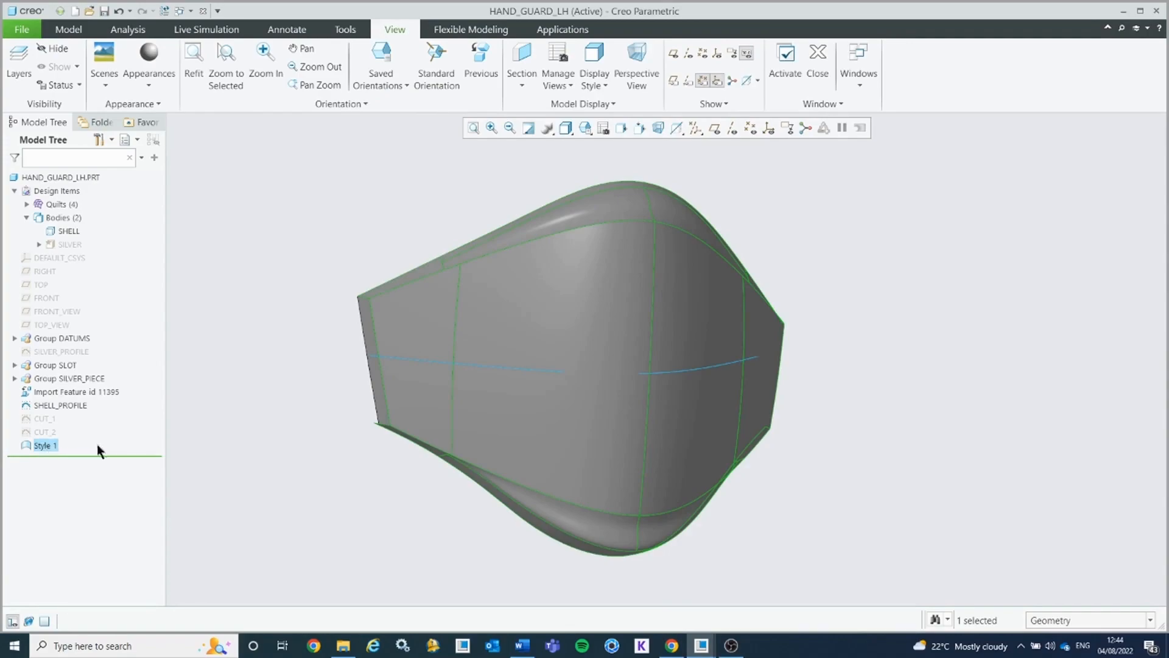
left_click(247, 390)
mouse_move(573, 322)
middle_mouse_down("shift")
mouse_move(604, 317)
mouse_move(592, 319)
middle_mouse_up("shift")
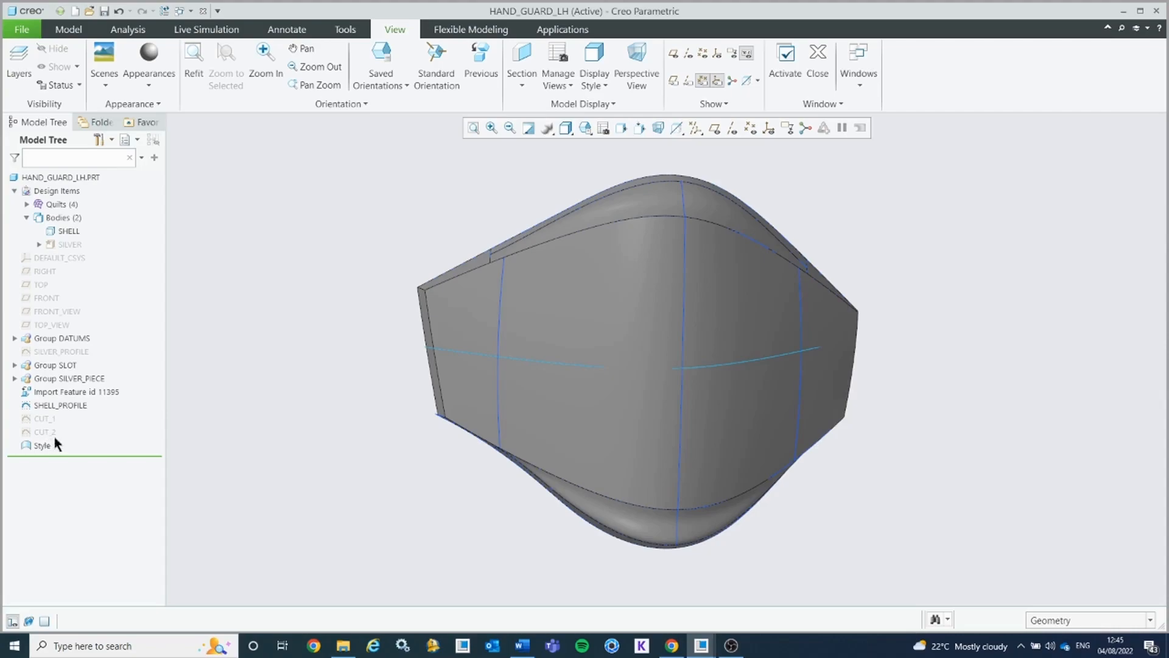
Step: Limit selection to quilts and merge the style quilt with the imported quilt at one end of the shell using Join
left_click(1055, 616)
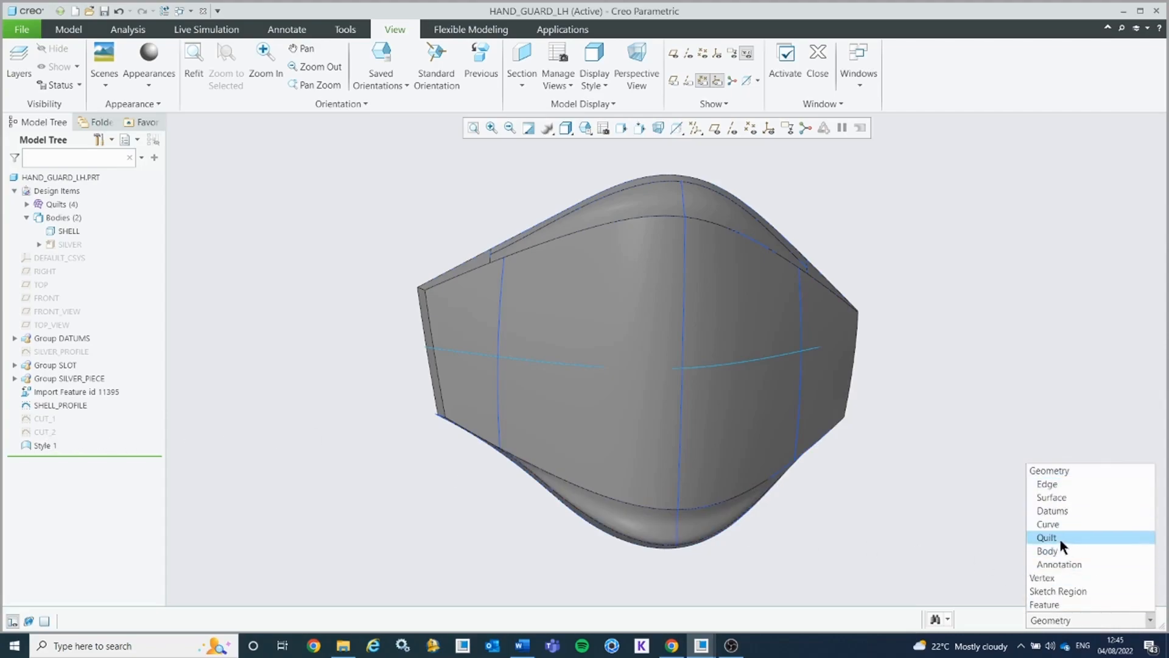
left_click(1060, 539)
left_click(737, 394)
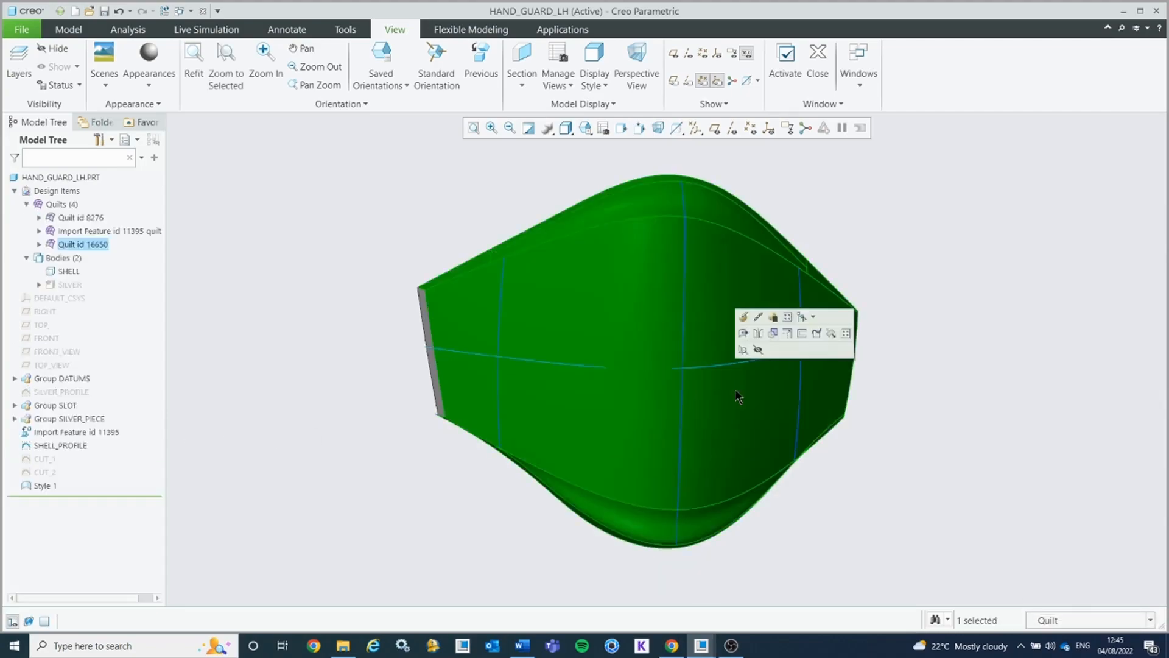
left_click(426, 337, "ctrl")
left_click(80, 30)
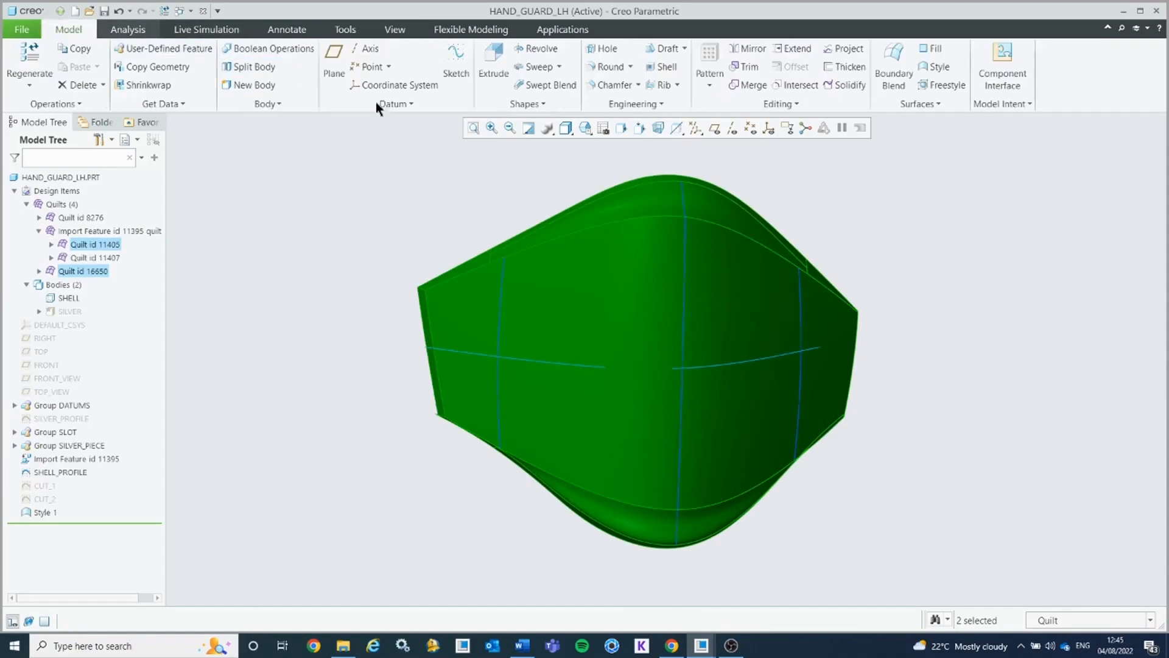
left_click(748, 84)
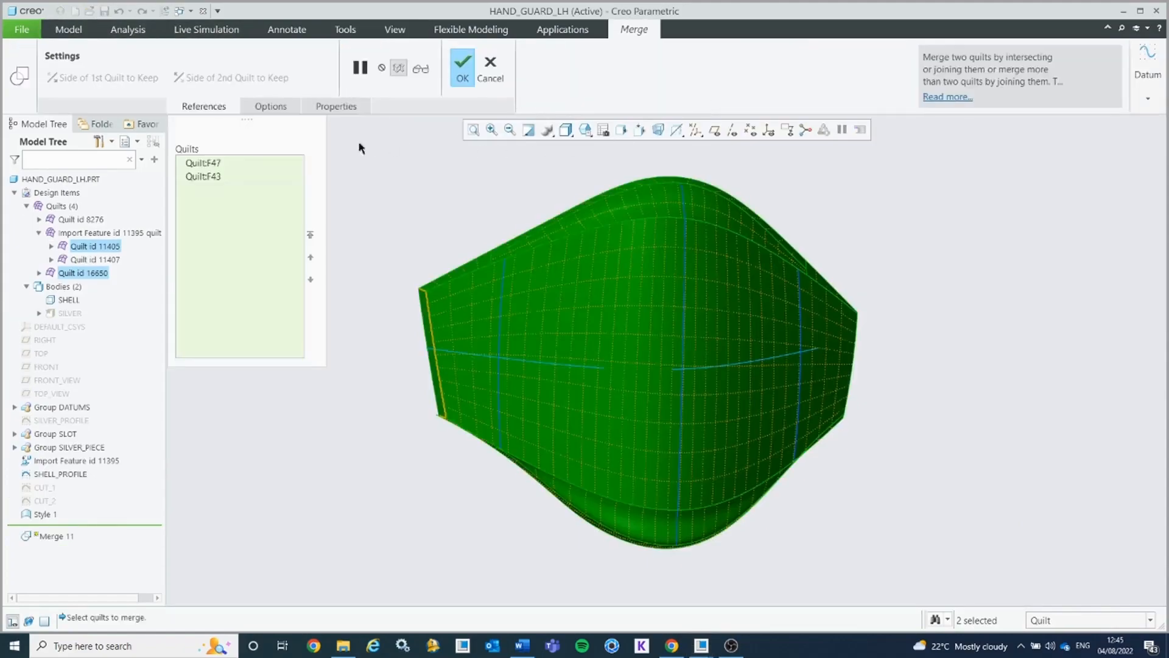
left_click(271, 106)
left_click(269, 161)
left_click(465, 63)
Step: Merge the joined quilt with the remaining imported quilt at the opposite end of the shell using Join
middle_click_drag(580, 364, 638, 358)
left_click(732, 357)
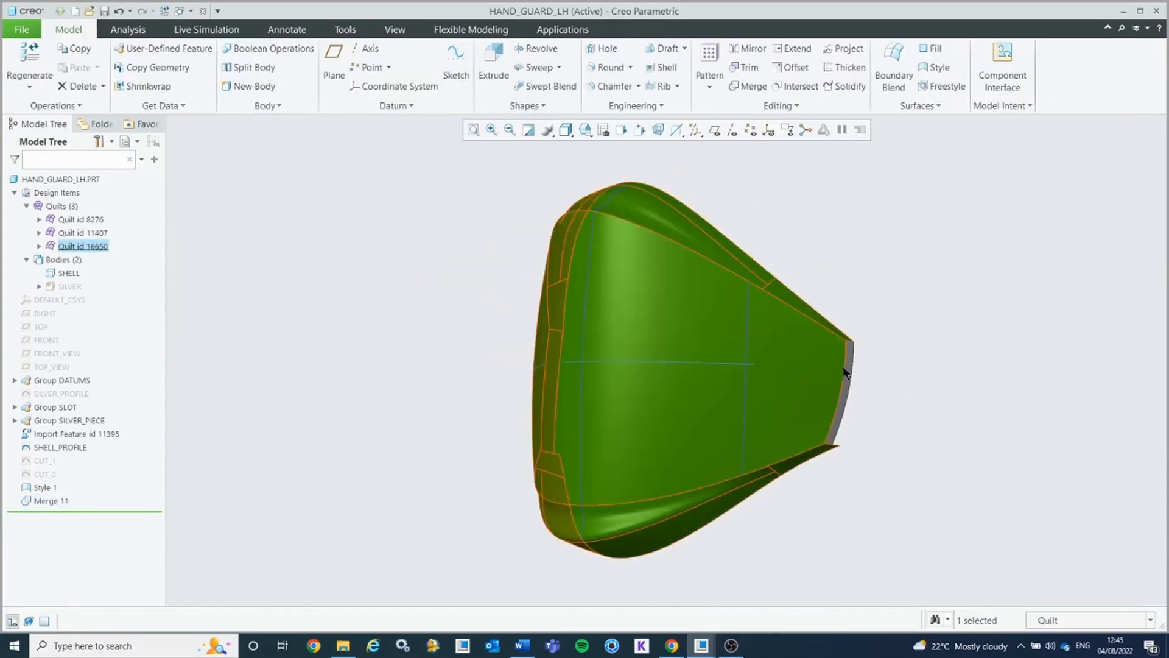
left_click(848, 363, "ctrl")
left_click(885, 307)
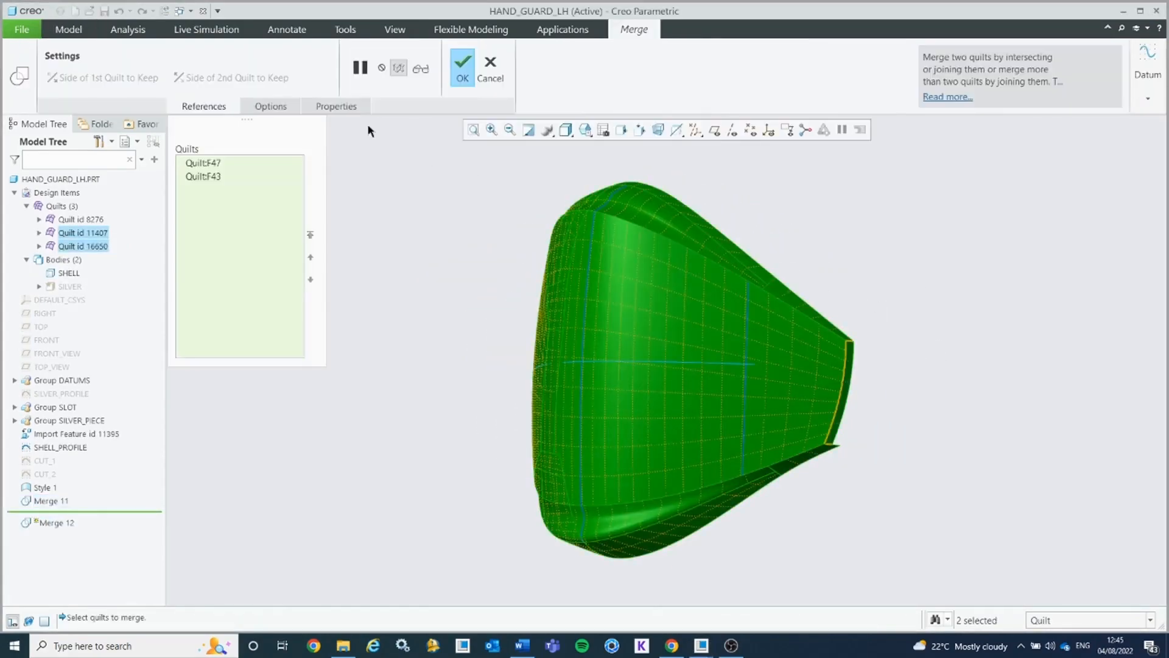
left_click(275, 106)
left_click(257, 161)
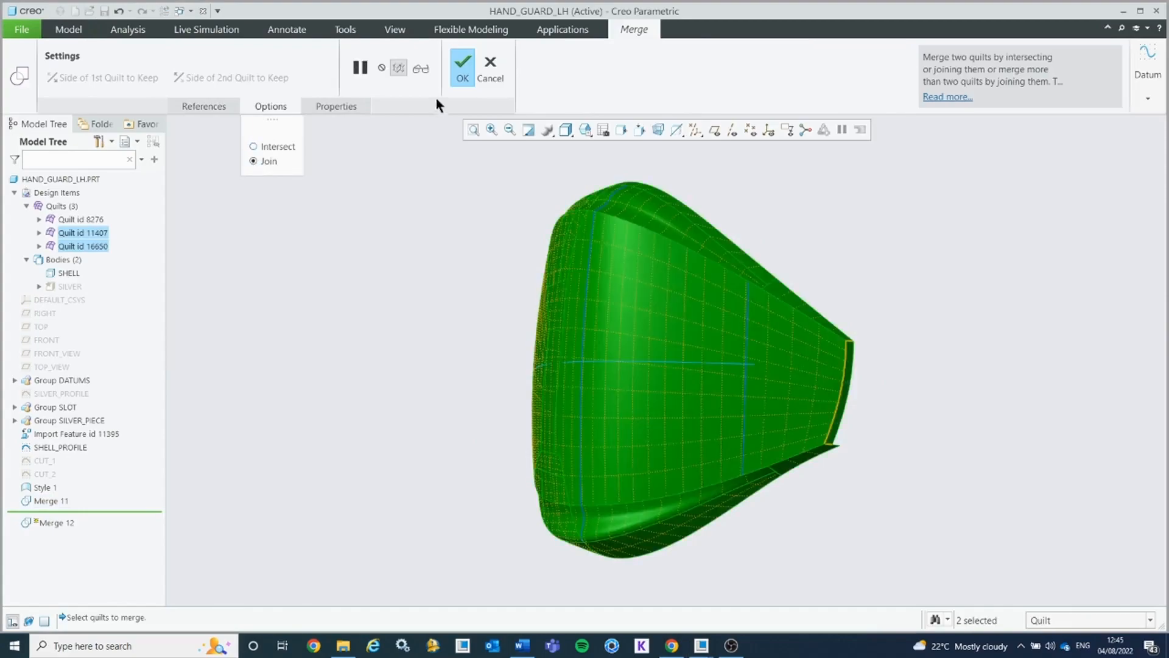
left_click(462, 77)
Step: Extrude the CUT_1 sketch as a surface with Remove Material, choosing the merged shell quilt as the quilt to trim
middle_click_drag(618, 319, 730, 346)
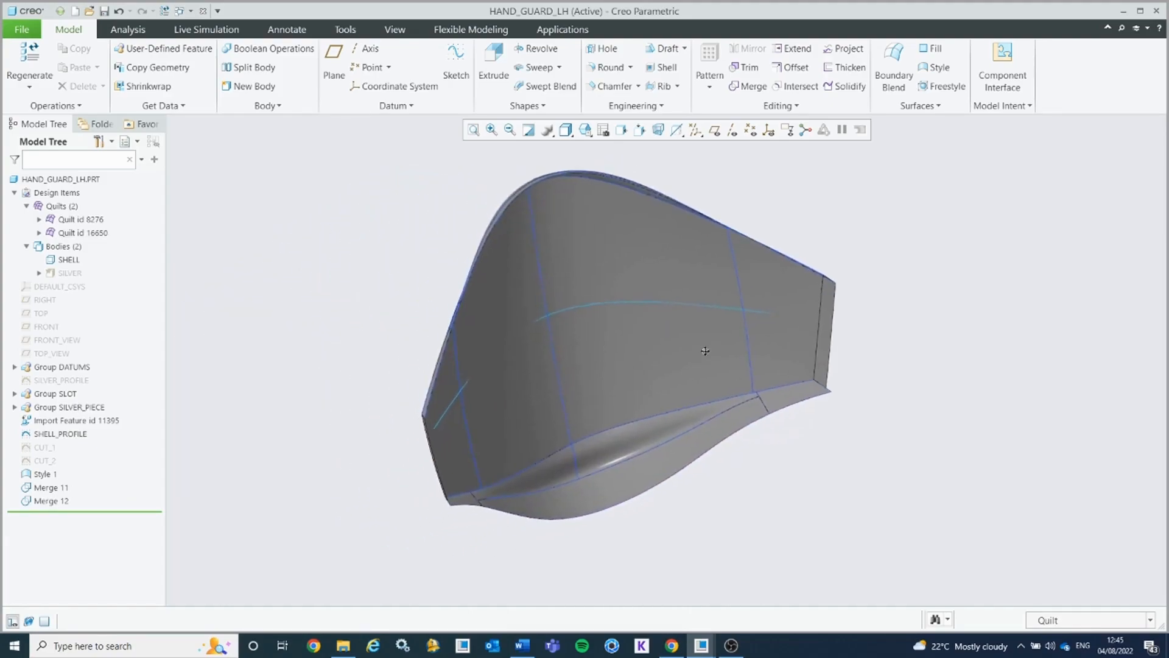
left_click(41, 447)
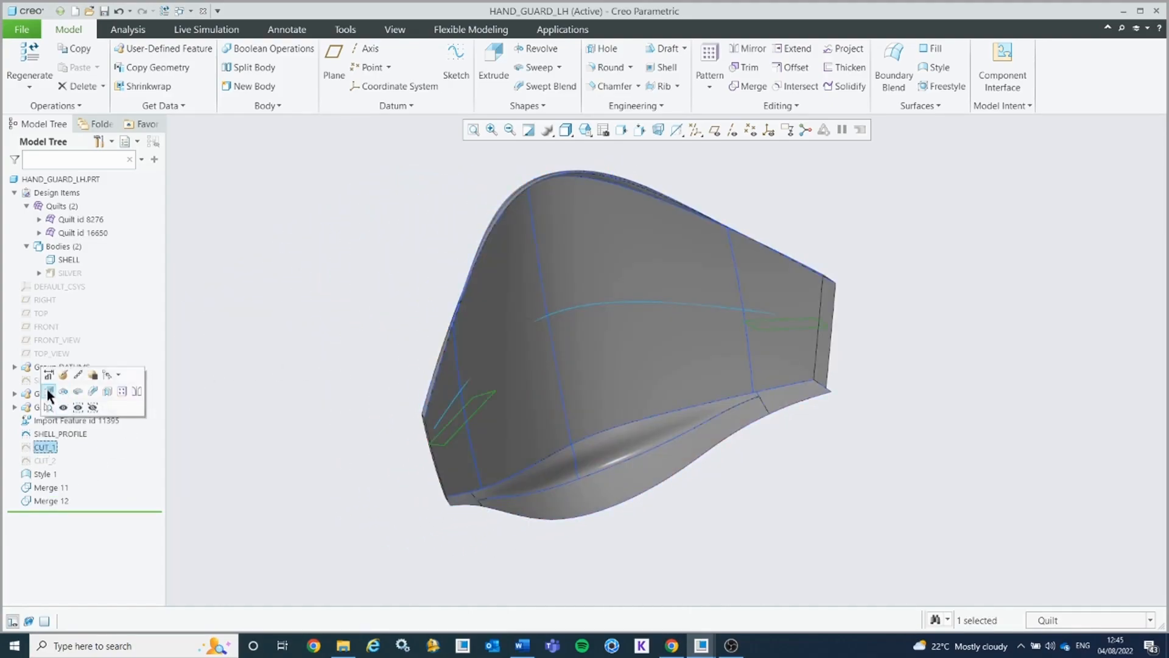
left_click(46, 389)
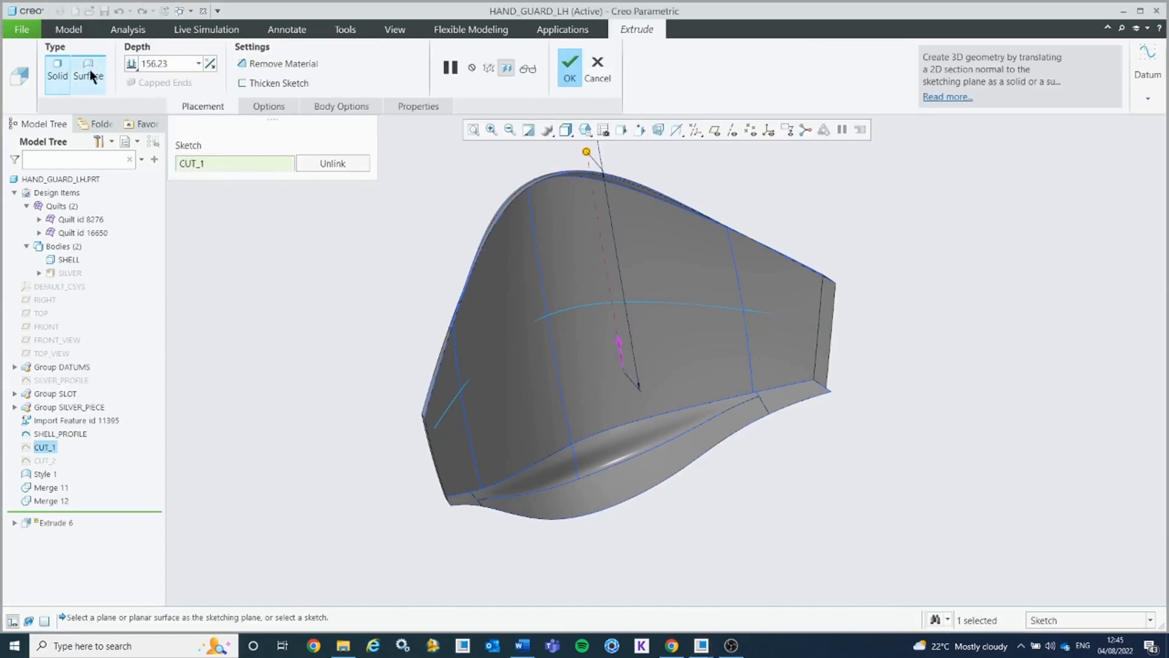
left_click(89, 69)
left_click(265, 62)
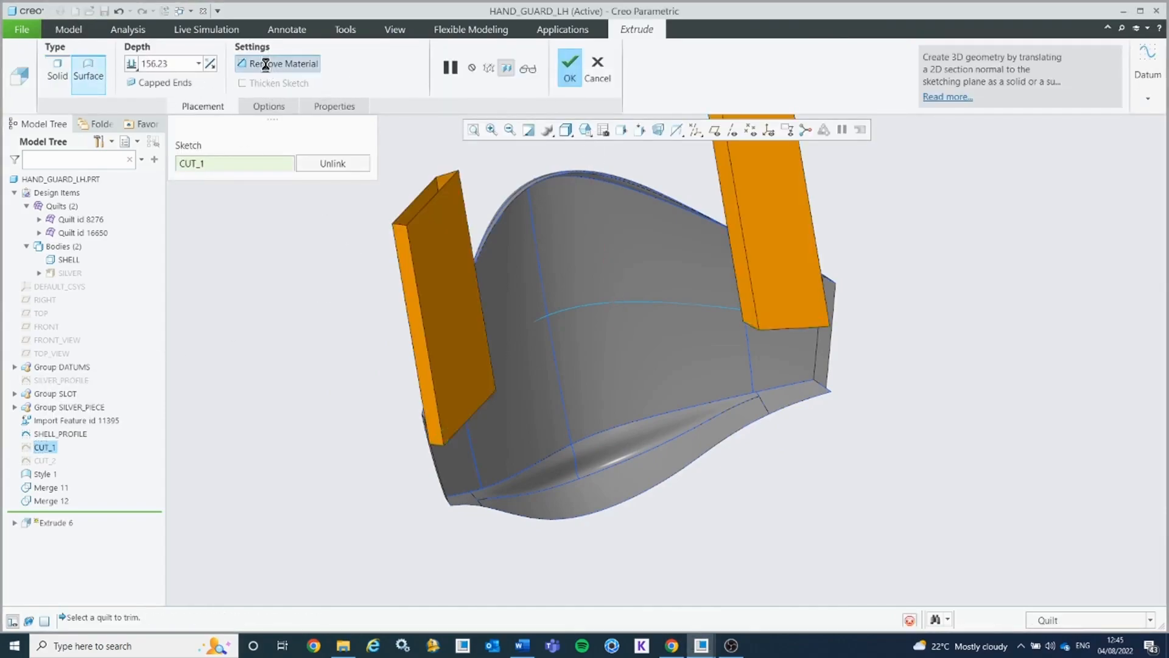
left_click(551, 306)
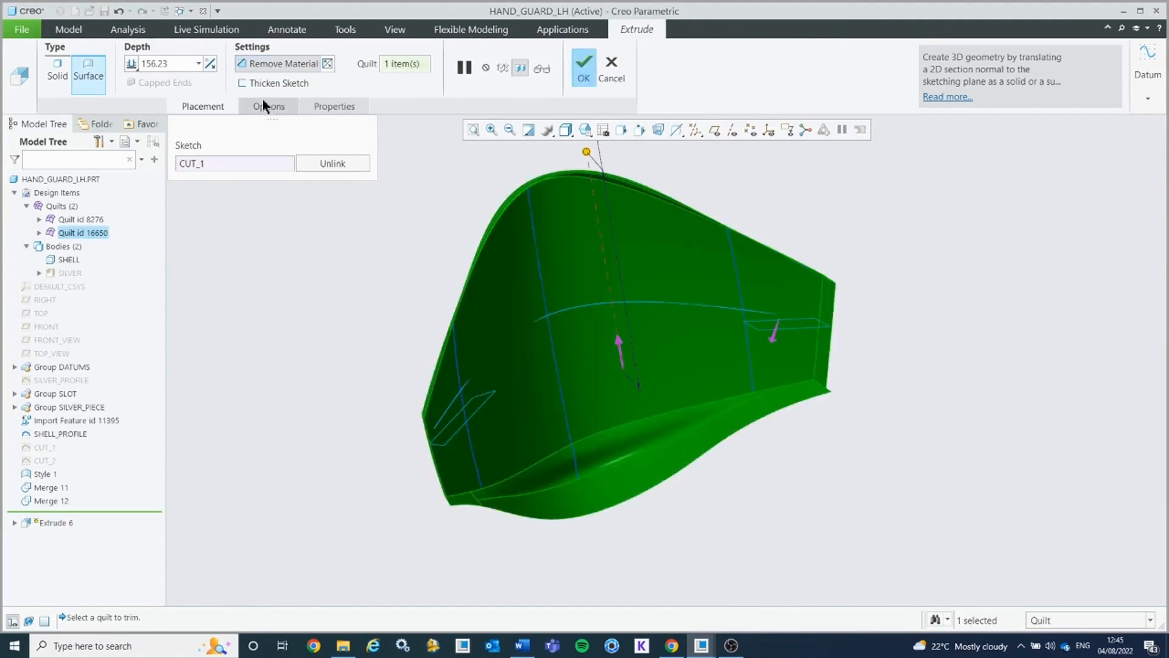
Step: Reverse the direction of the CUT_1 extrusion, set its depth to Through All and accept the trim
left_click(618, 344)
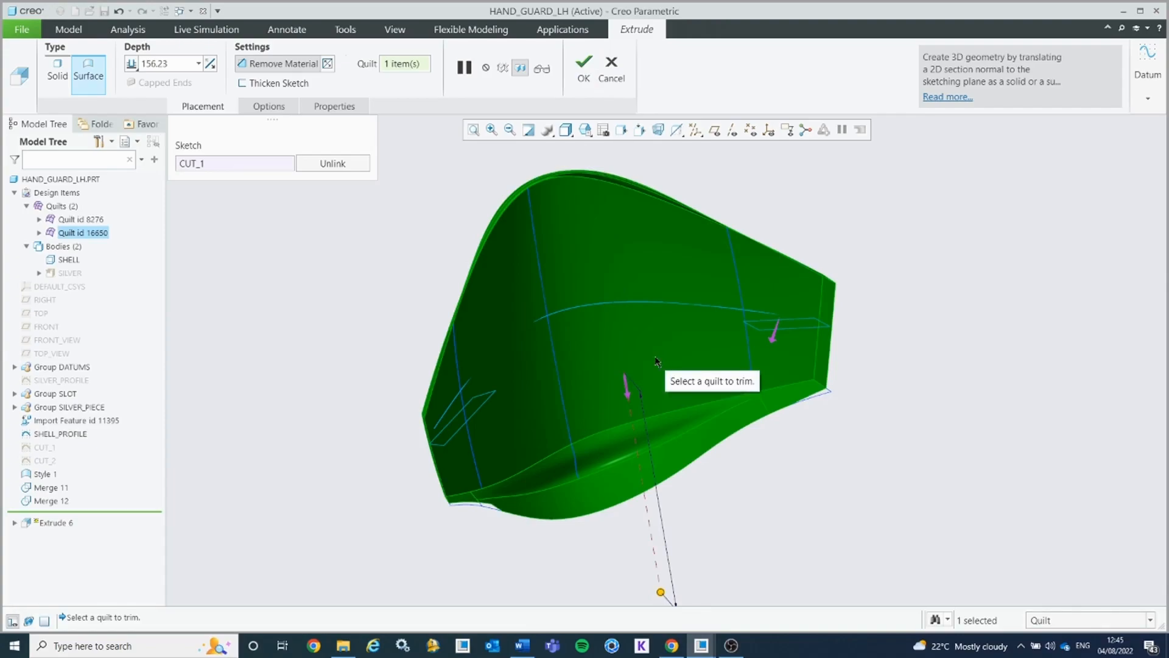
left_click(132, 63)
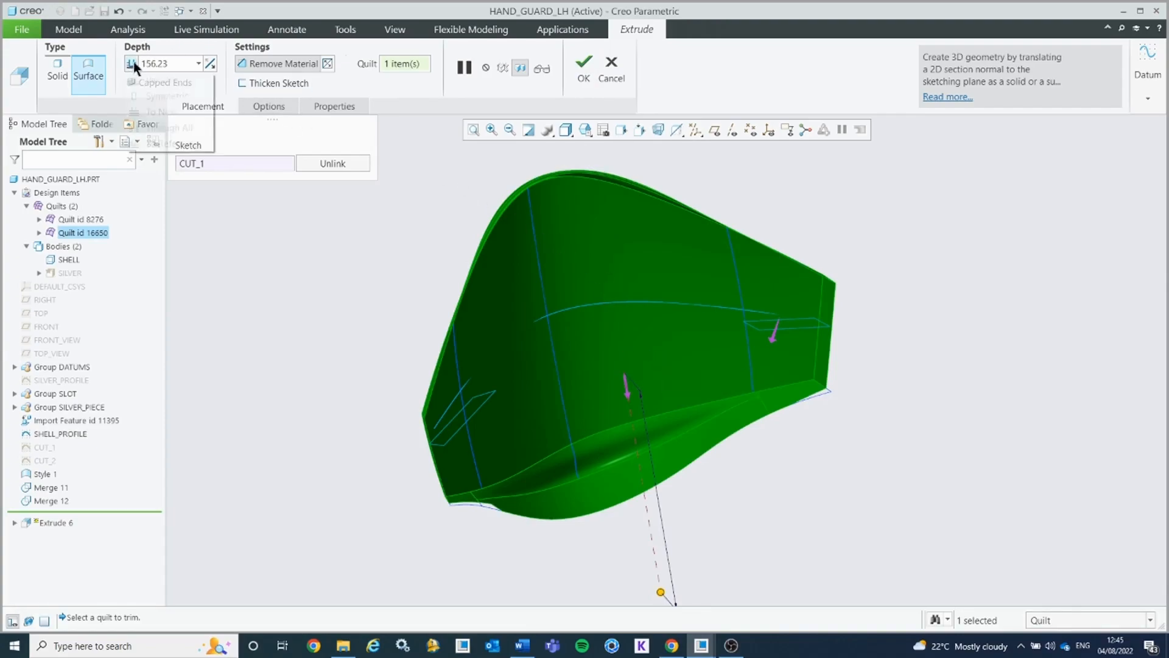
left_click(168, 128)
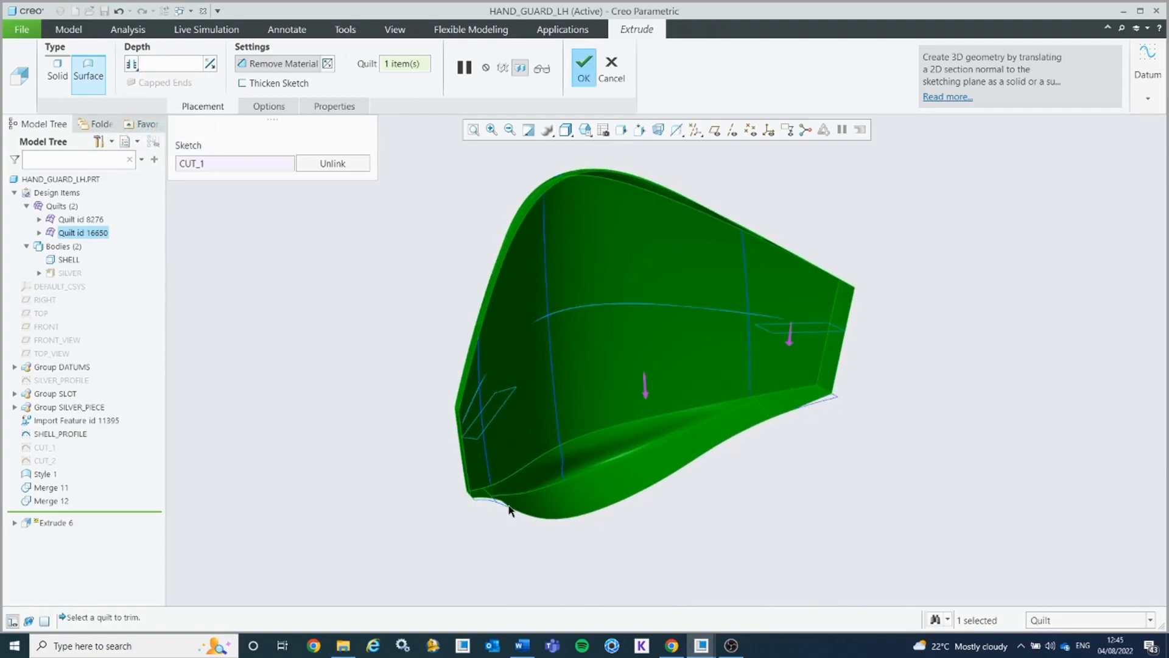
left_click(584, 76)
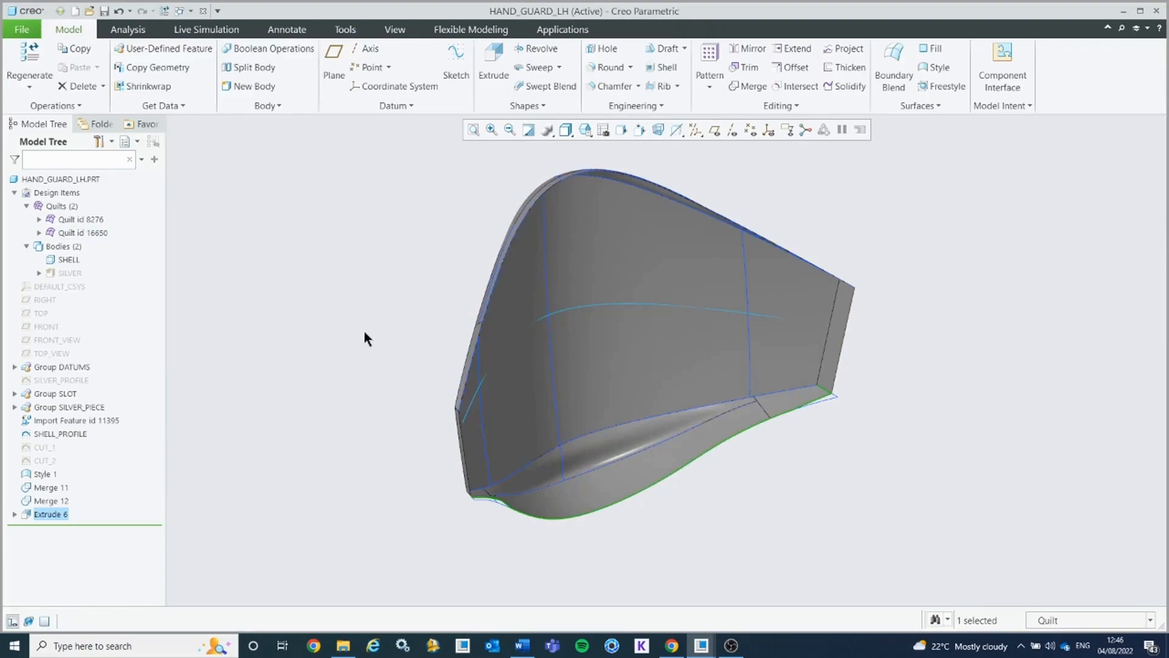
middle_click_drag(427, 351, 445, 342)
middle_click_drag(561, 457, 711, 384)
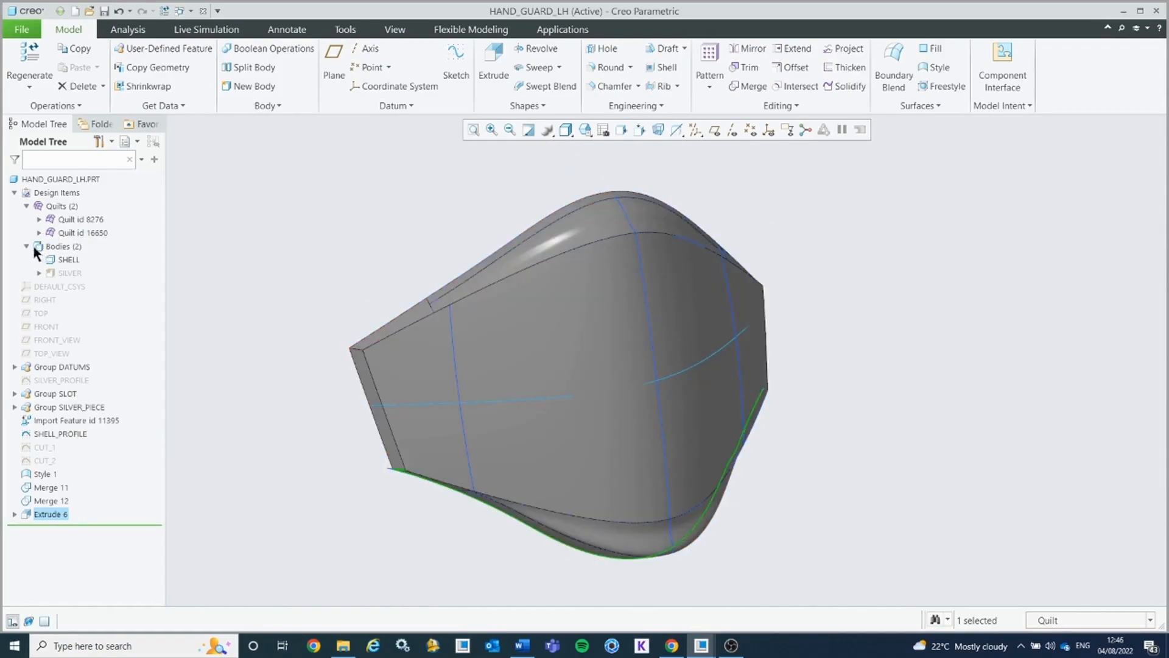
Step: Highlight the hidden SILVER body to check its position against the shell and clear the selection
left_click(65, 275)
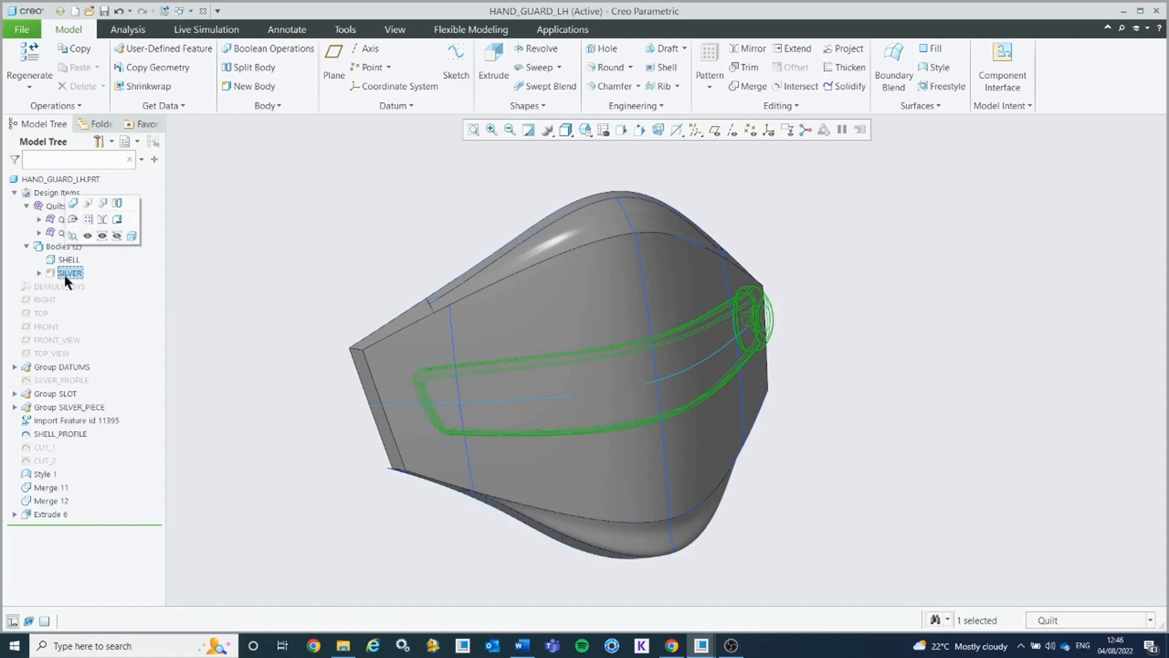
scroll(518, 368, "up", 2)
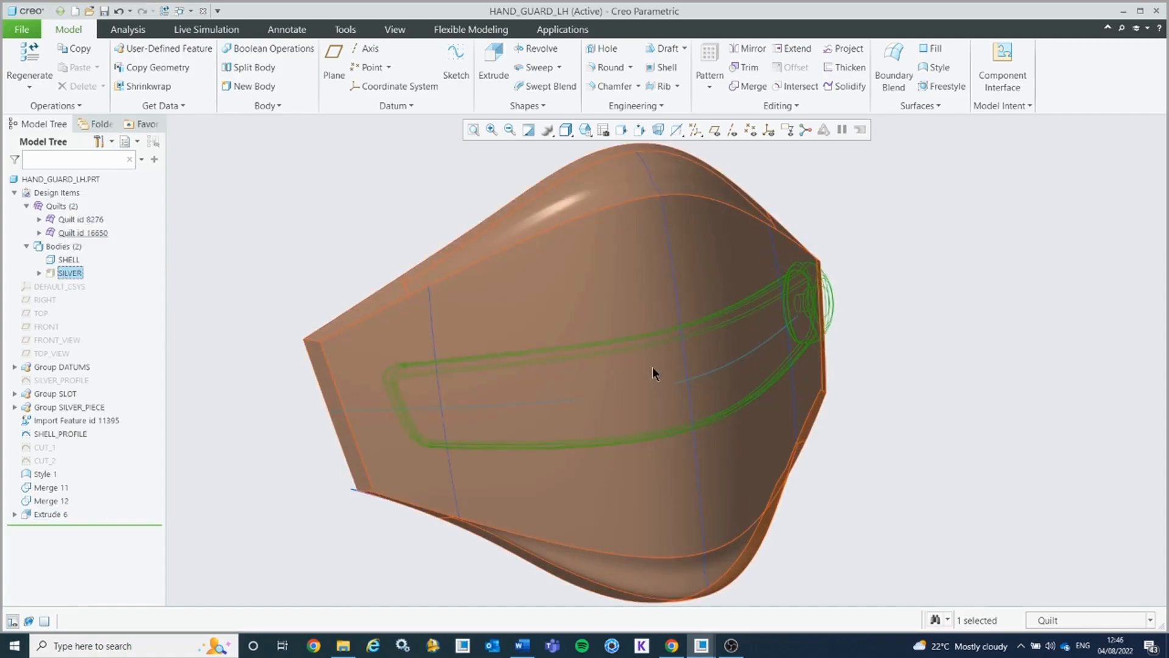
left_click(835, 381)
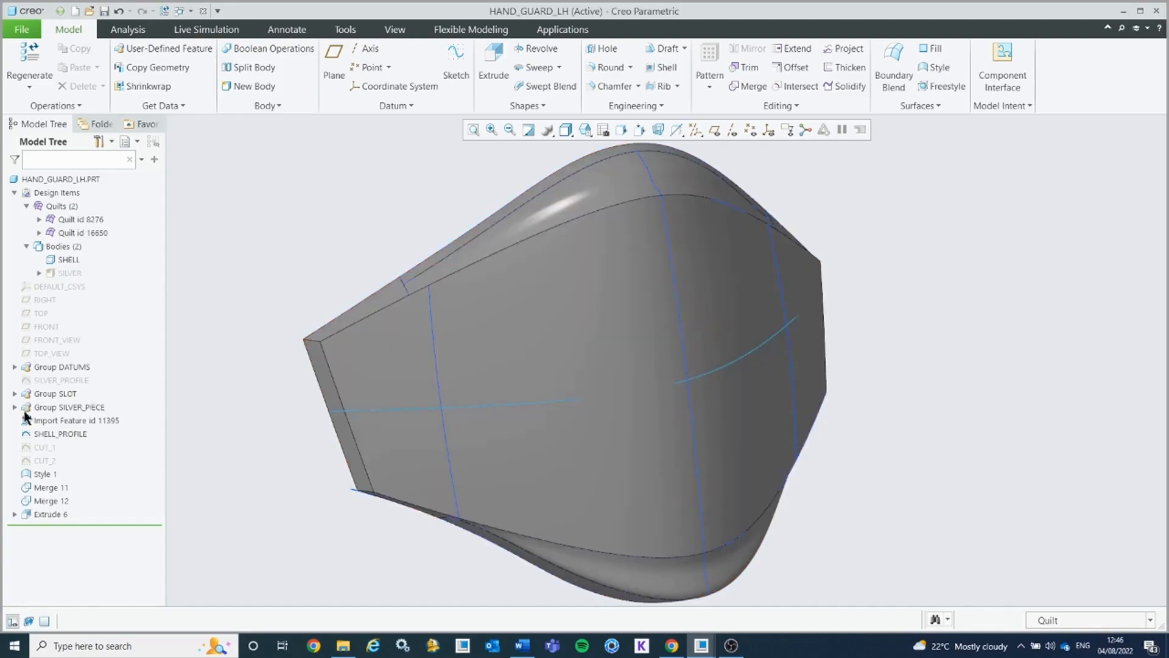
Step: Merge the shell quilt with the SHELL_SLOT quilt from the SLOT group, flipping the kept side to form the recessed slot opening
left_click(14, 394)
left_click(64, 433)
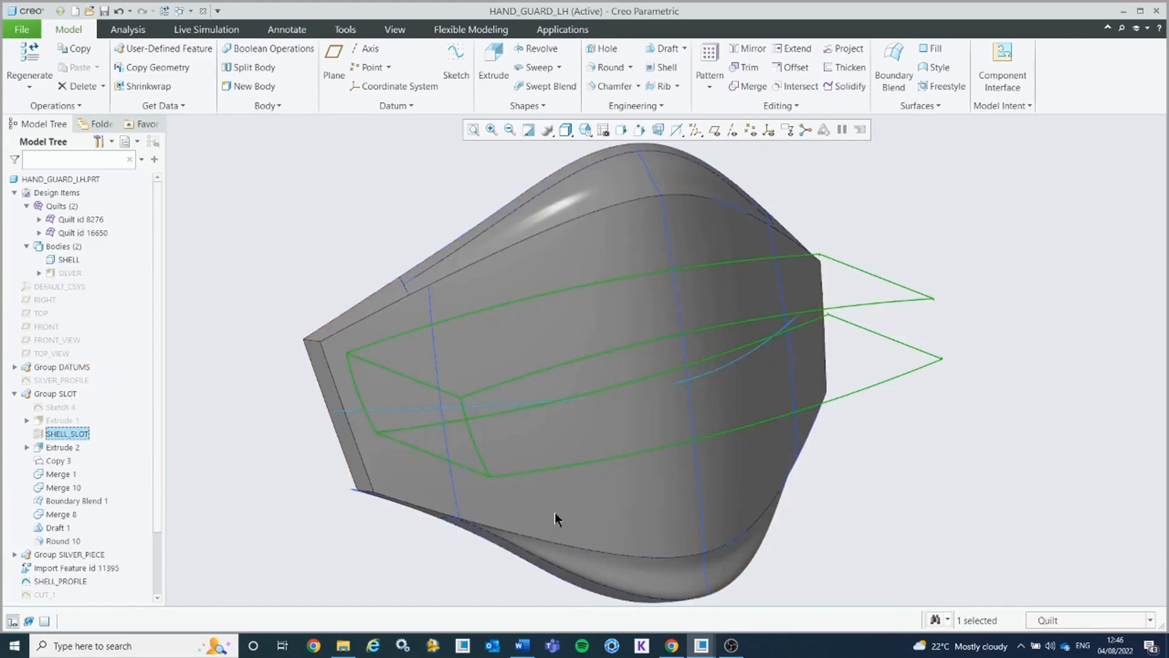
left_click(469, 496)
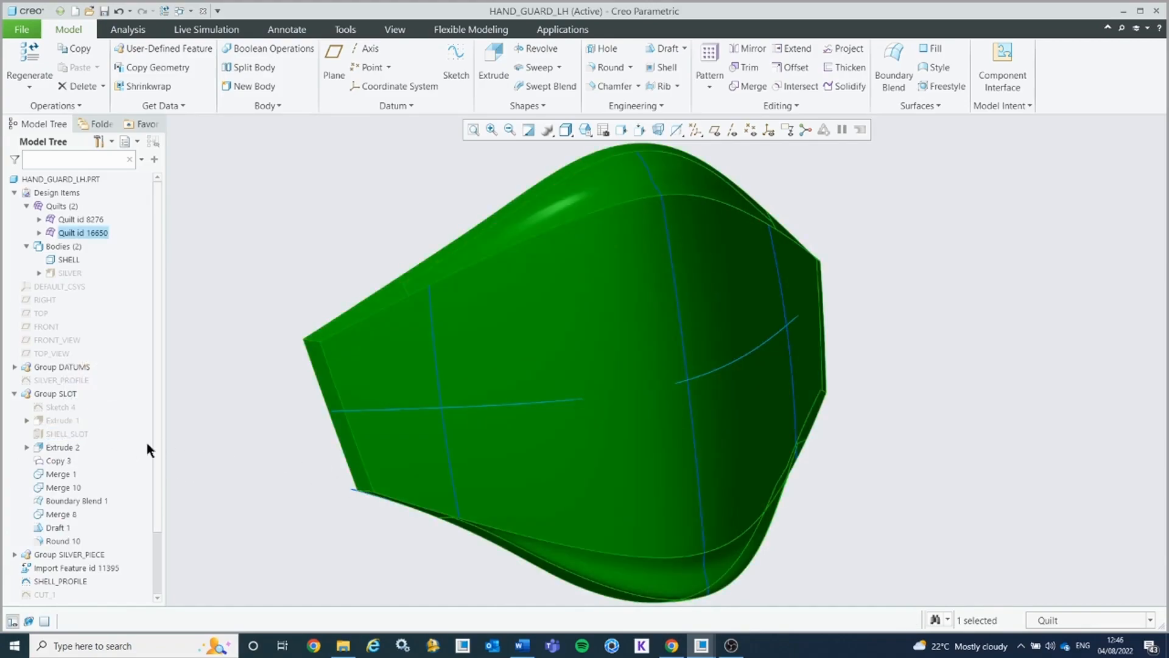
left_click(71, 431, "ctrl")
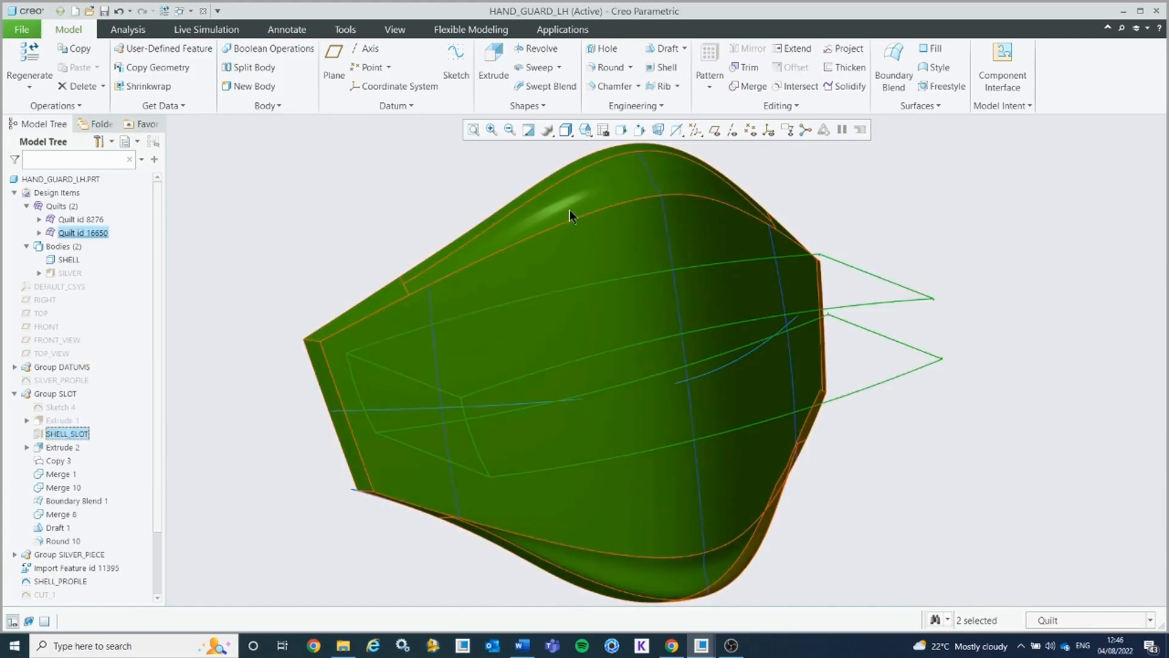
left_click(748, 85)
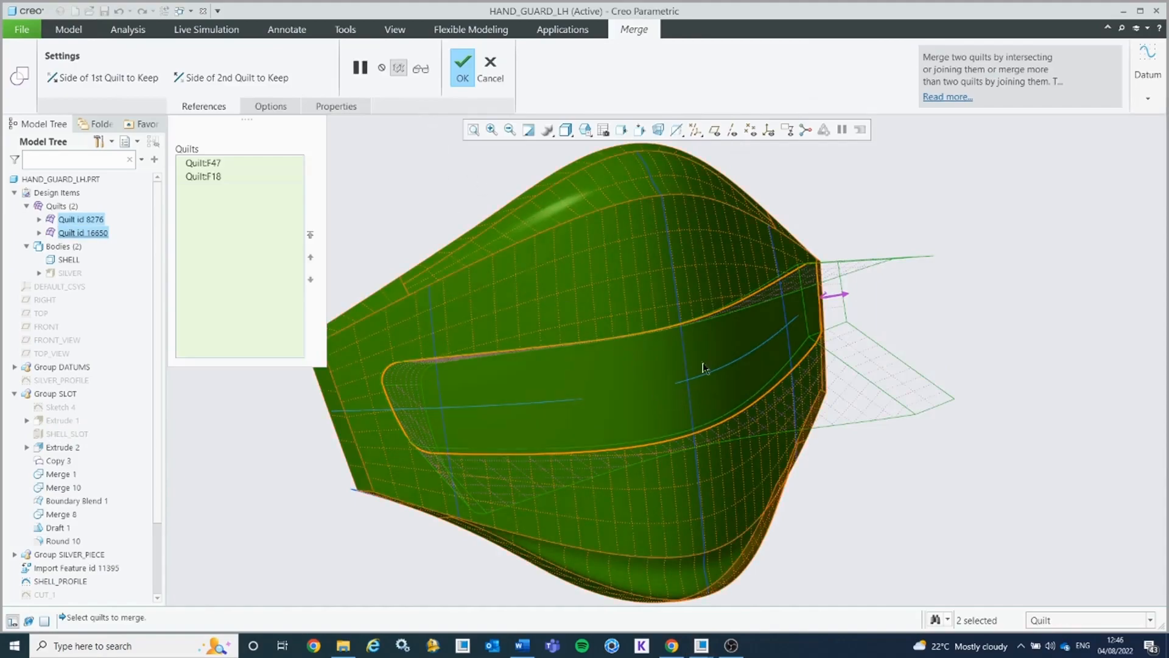
middle_click_drag(844, 298, 598, 401)
left_click(971, 362)
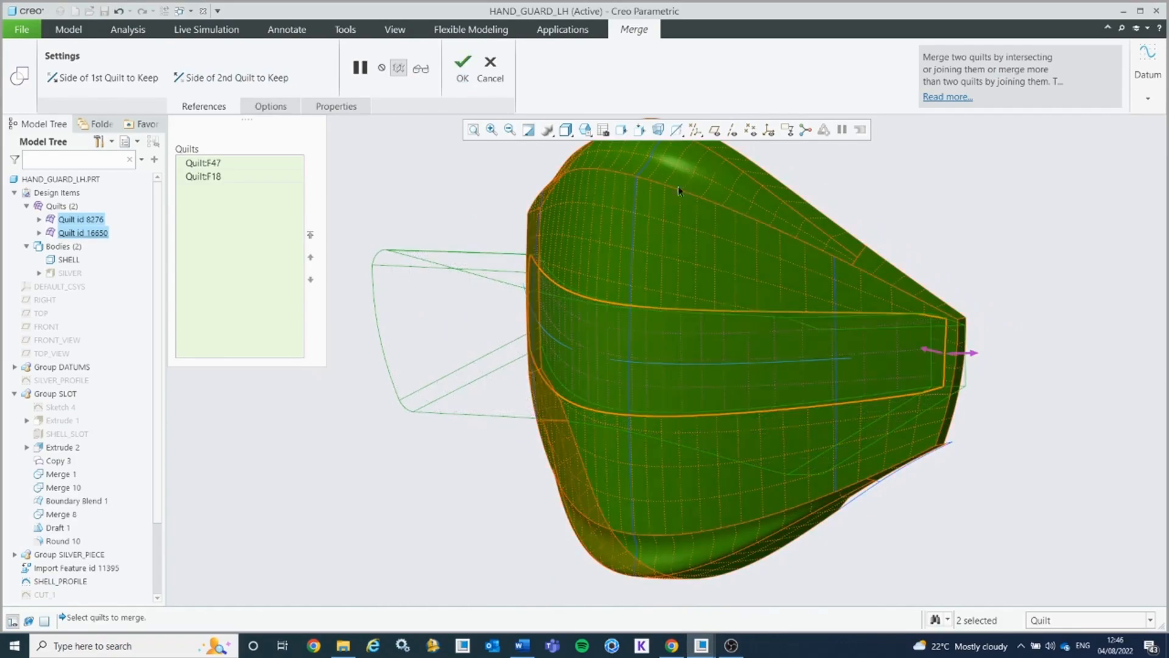
left_click(421, 68)
mouse_move(684, 415)
middle_mouse_down()
mouse_move(718, 408)
mouse_move(704, 408)
middle_mouse_up()
left_click(467, 72)
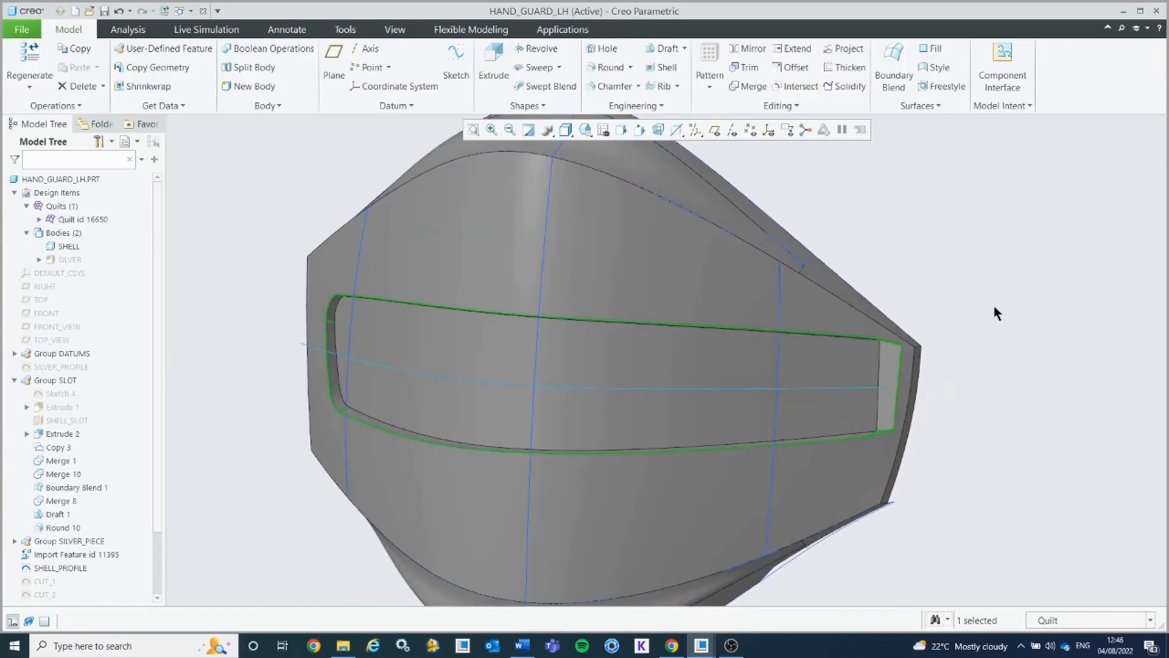
Step: Highlight the hidden SILVER body to check how it fits the shell's slot and clear the selection
left_click(66, 259)
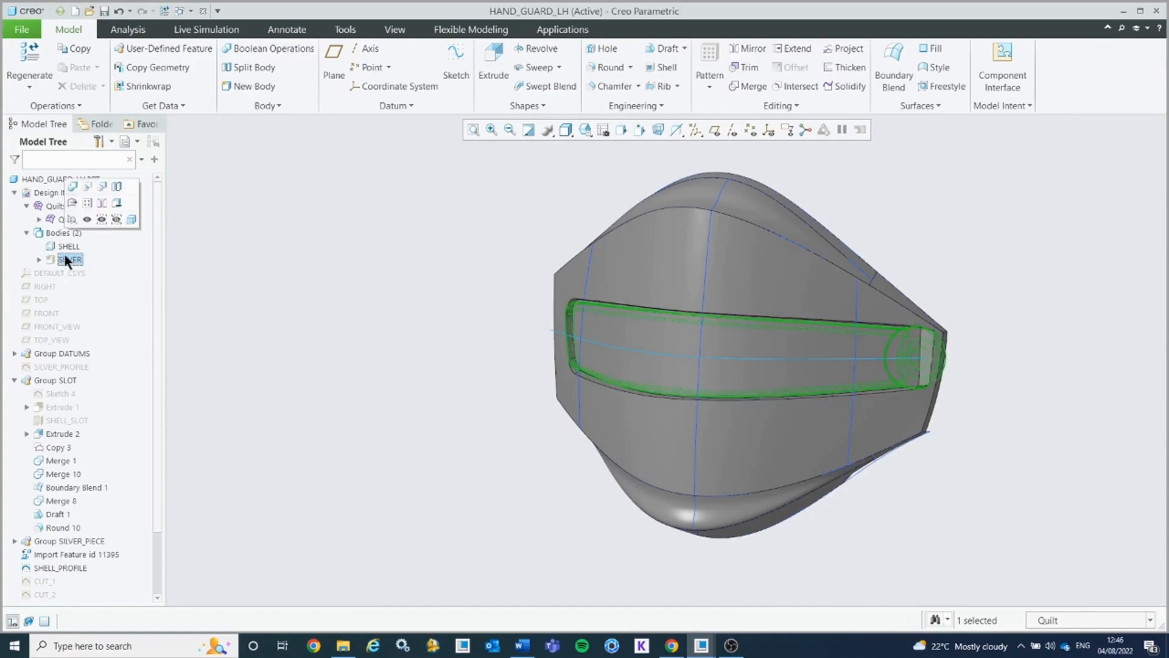
left_click(481, 361)
middle_click_drag(491, 369, 436, 368, "shift")
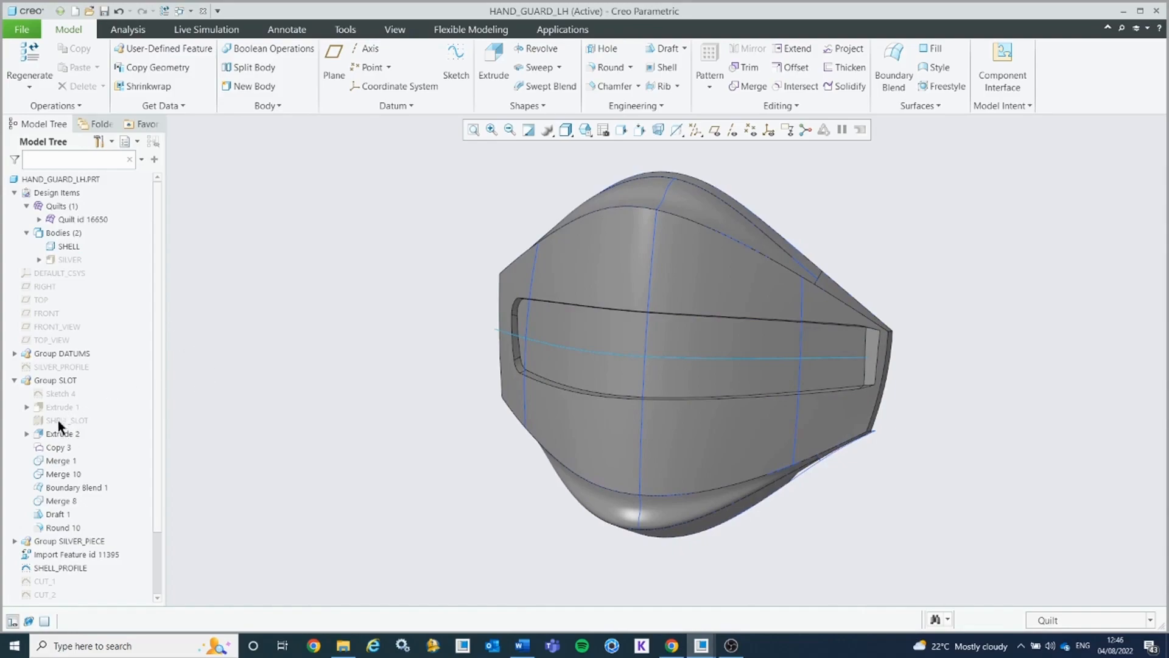
Step: Extrude the CUT_2 sketch as a surface with Remove Material, choosing the slotted shell quilt as the quilt to trim
scroll(59, 424, "down", 1)
scroll(56, 532, "down", 1)
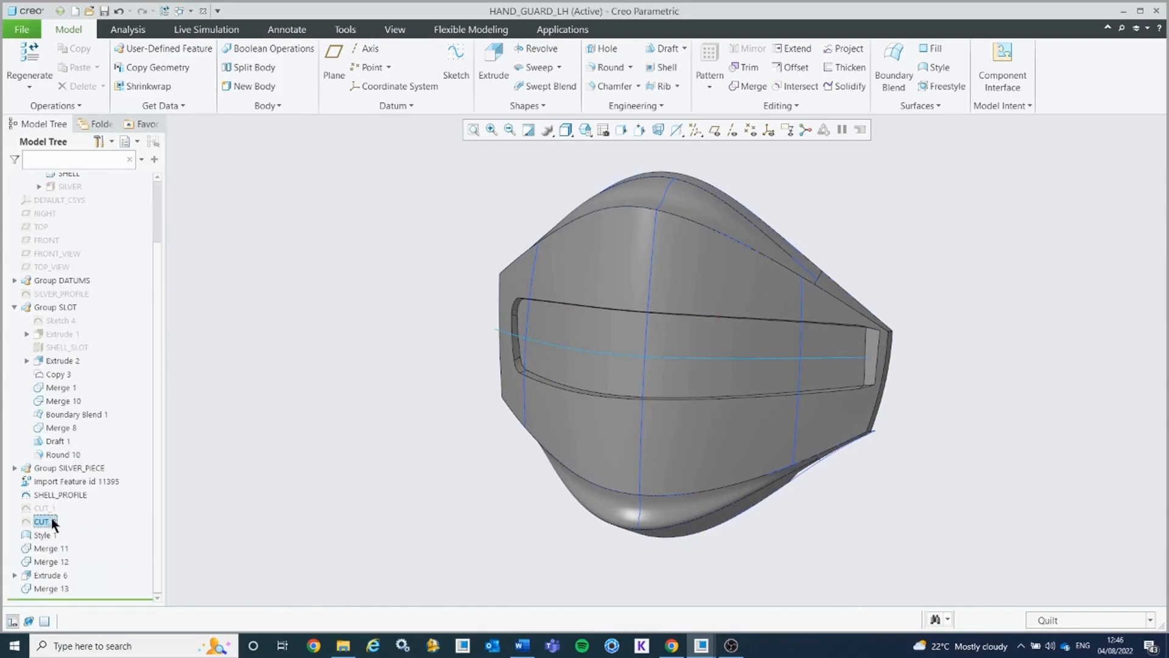
left_click(53, 522)
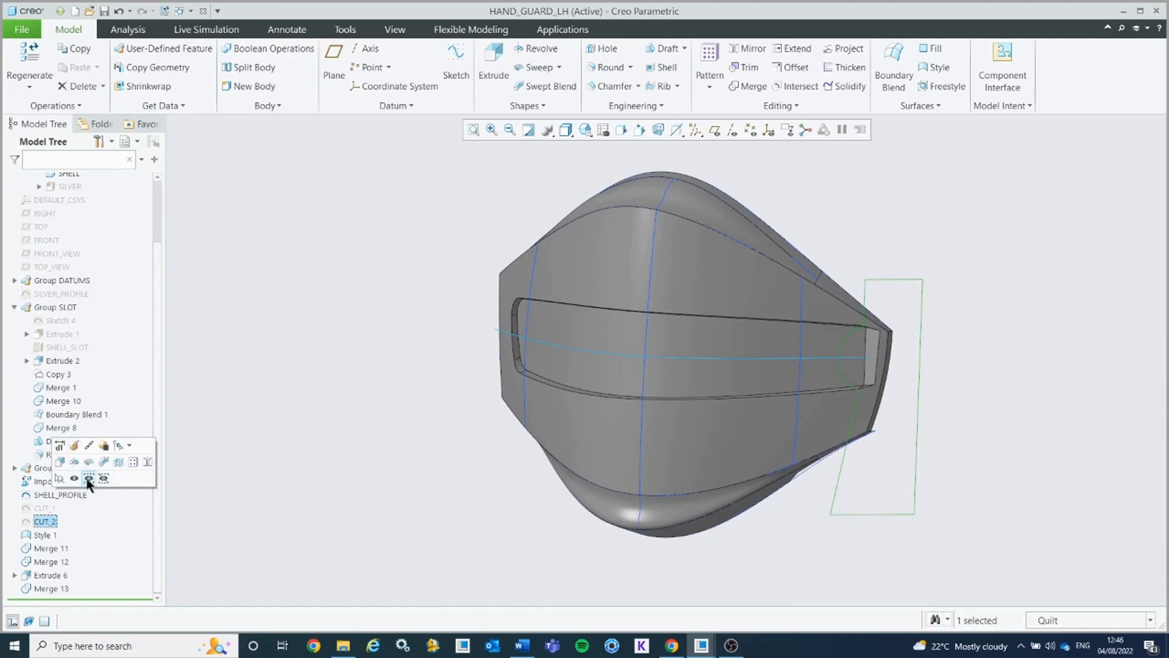
left_click(63, 464)
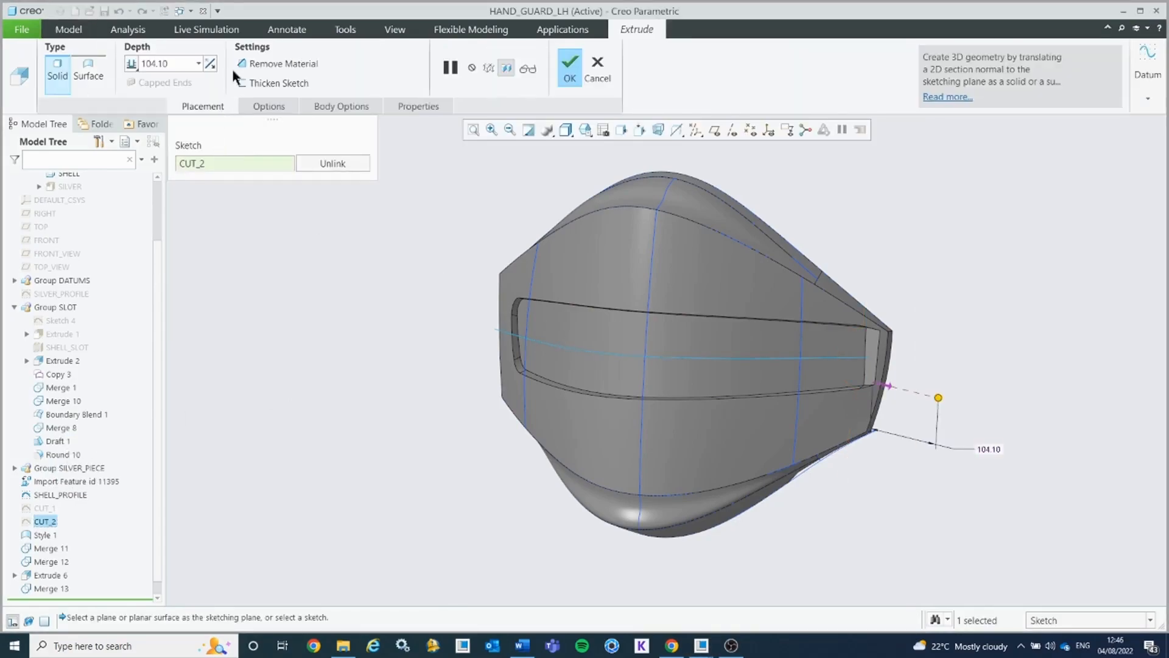
left_click(262, 65)
left_click(92, 73)
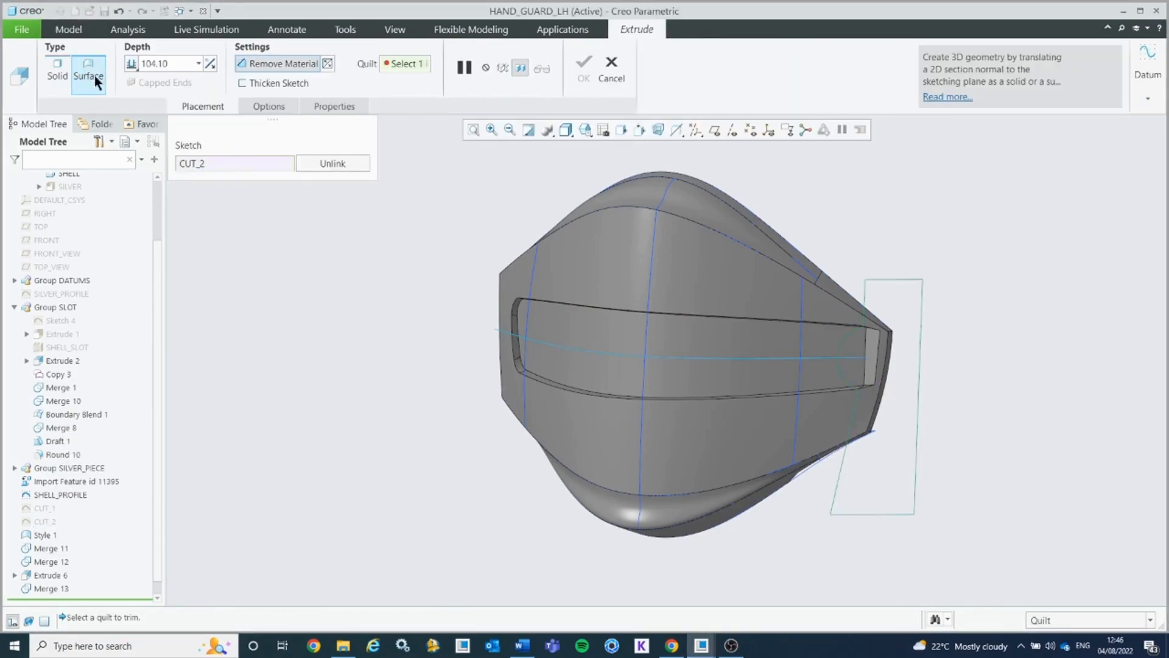
left_click(635, 305)
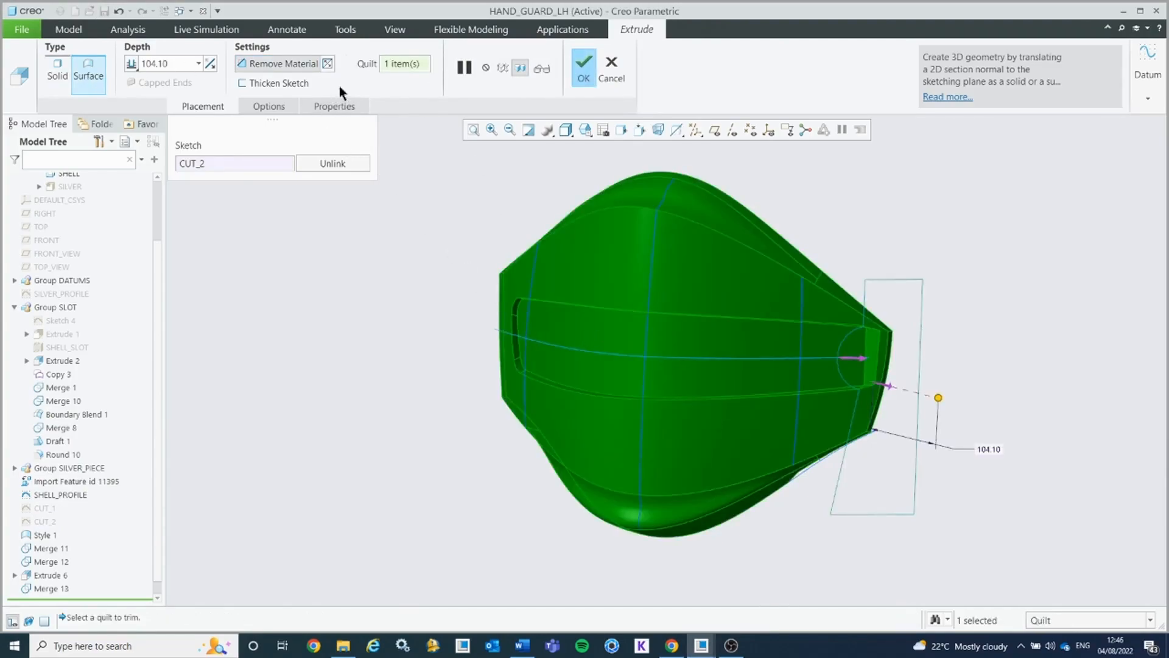
Step: Reverse the direction of the CUT_2 extrusion, set its depth to Through All and accept the trim
left_click(891, 386)
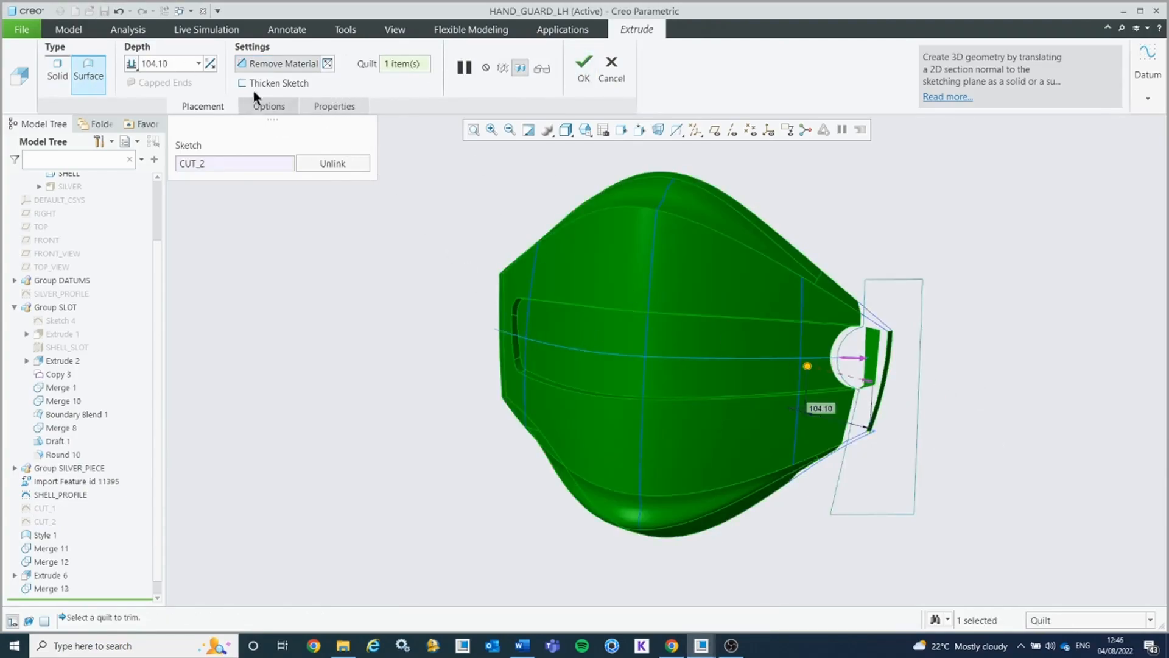
left_click(131, 63)
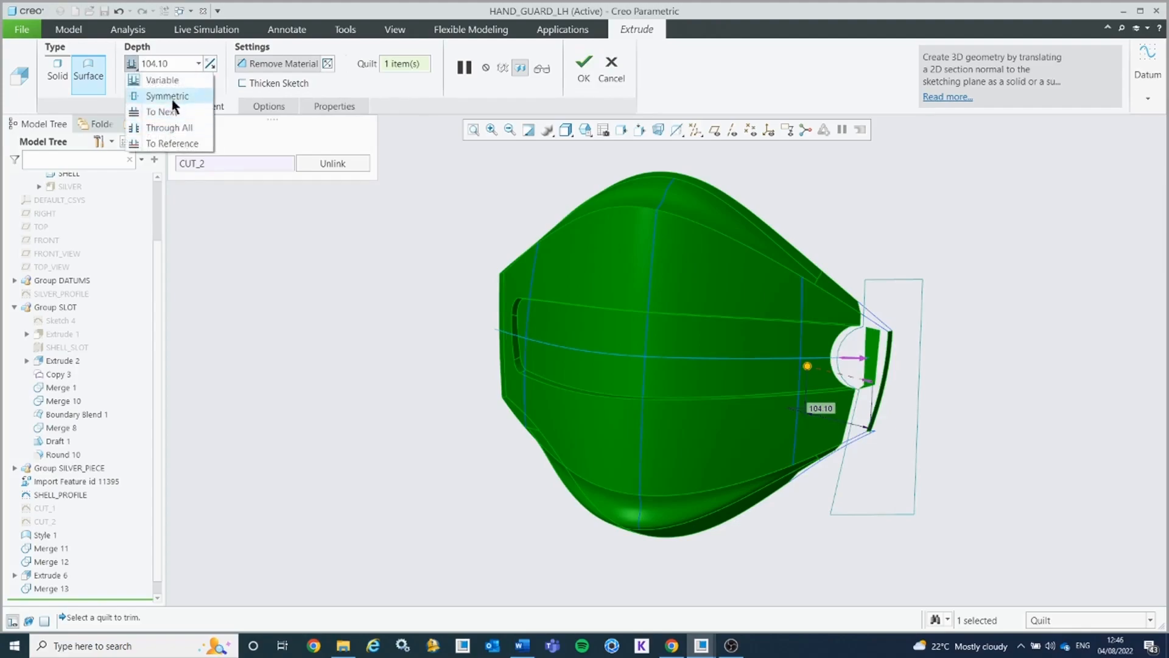
left_click(173, 126)
left_click(582, 74)
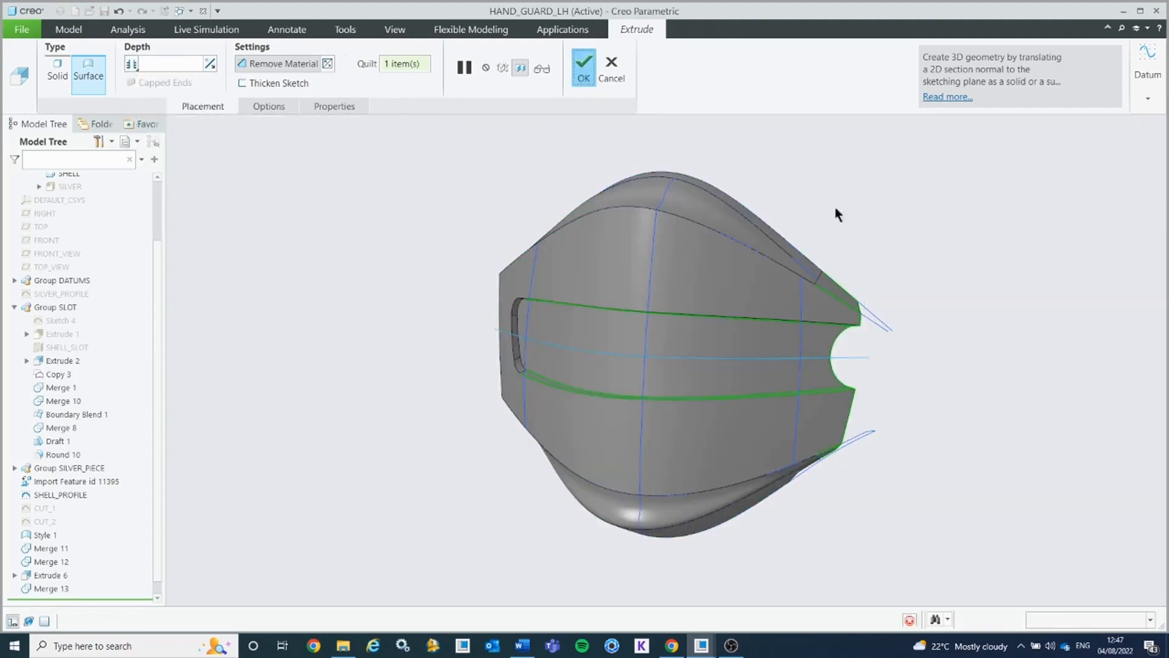
Step: Expand the SILVER body in the model tree and show it together with the trimmed shell
middle_click_drag(884, 384, 869, 383)
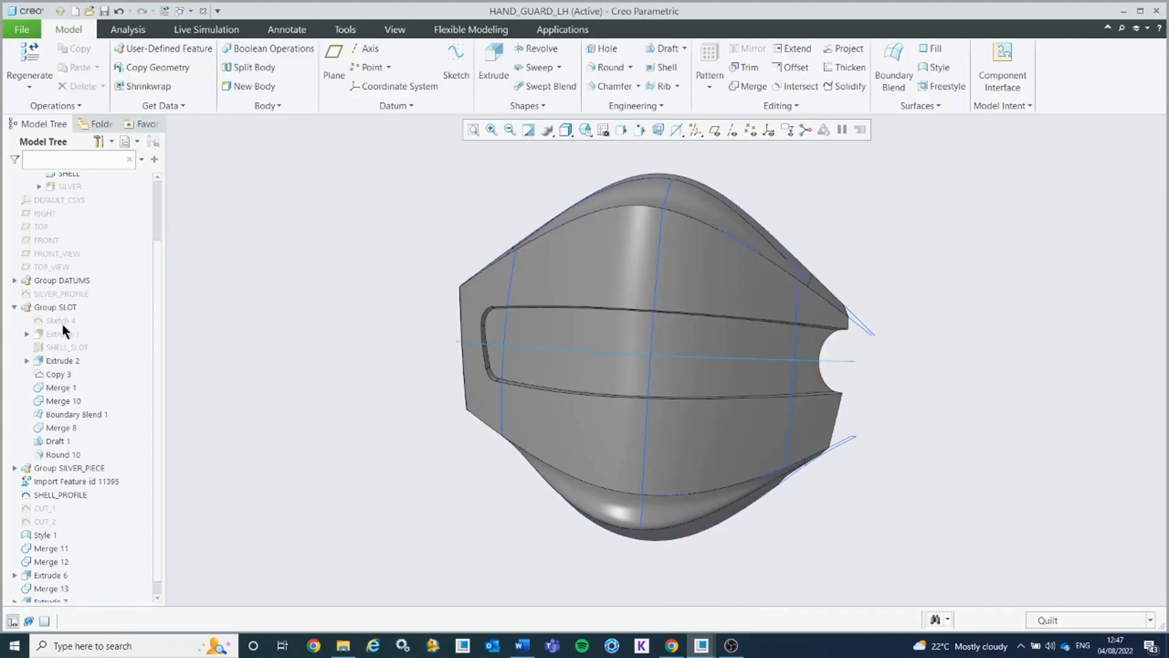
scroll(62, 324, "up", 2)
left_click(39, 259)
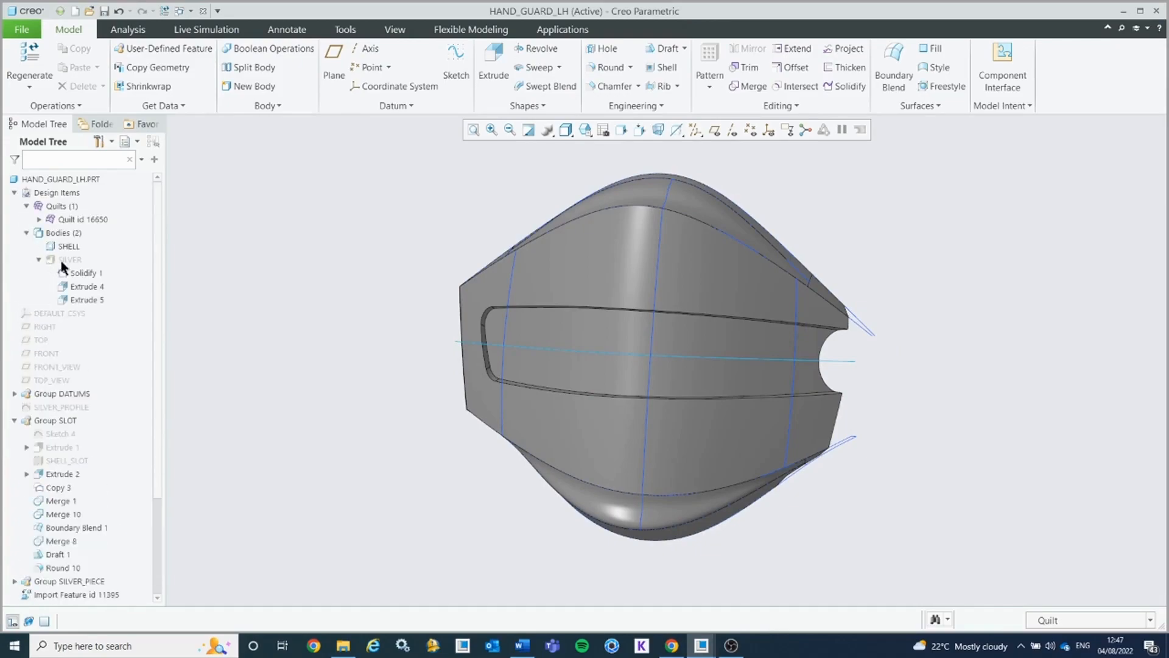
left_click(63, 260)
left_click(87, 219)
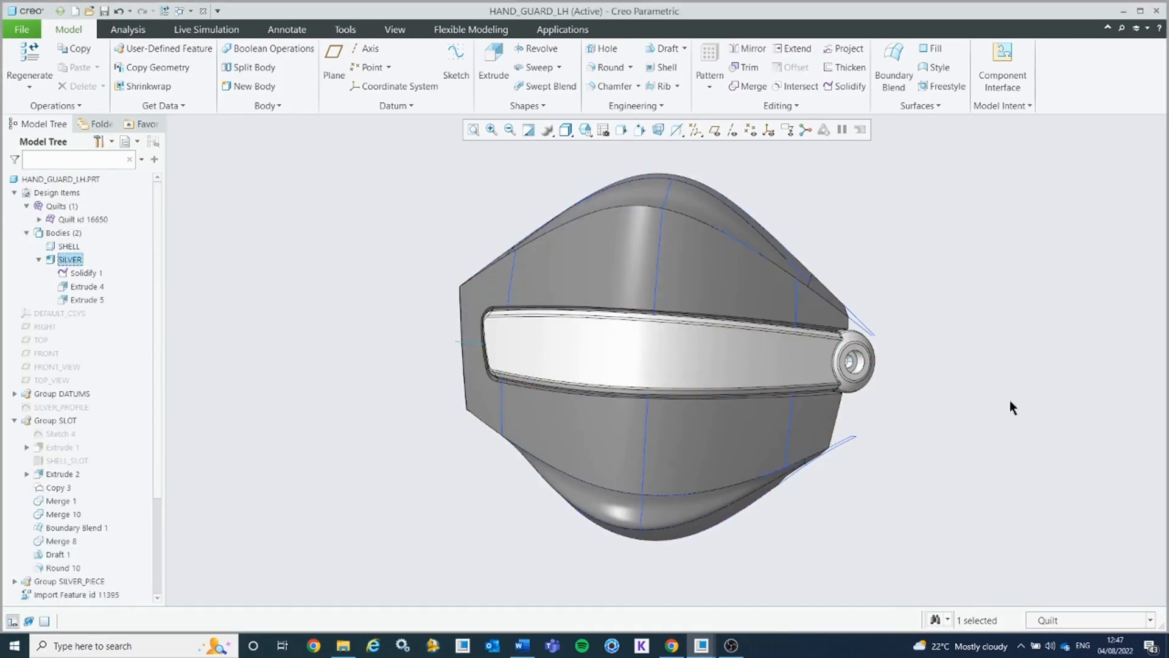
mouse_move(853, 433)
middle_mouse_down()
mouse_move(902, 432)
mouse_move(843, 439)
mouse_move(859, 444)
middle_mouse_up()
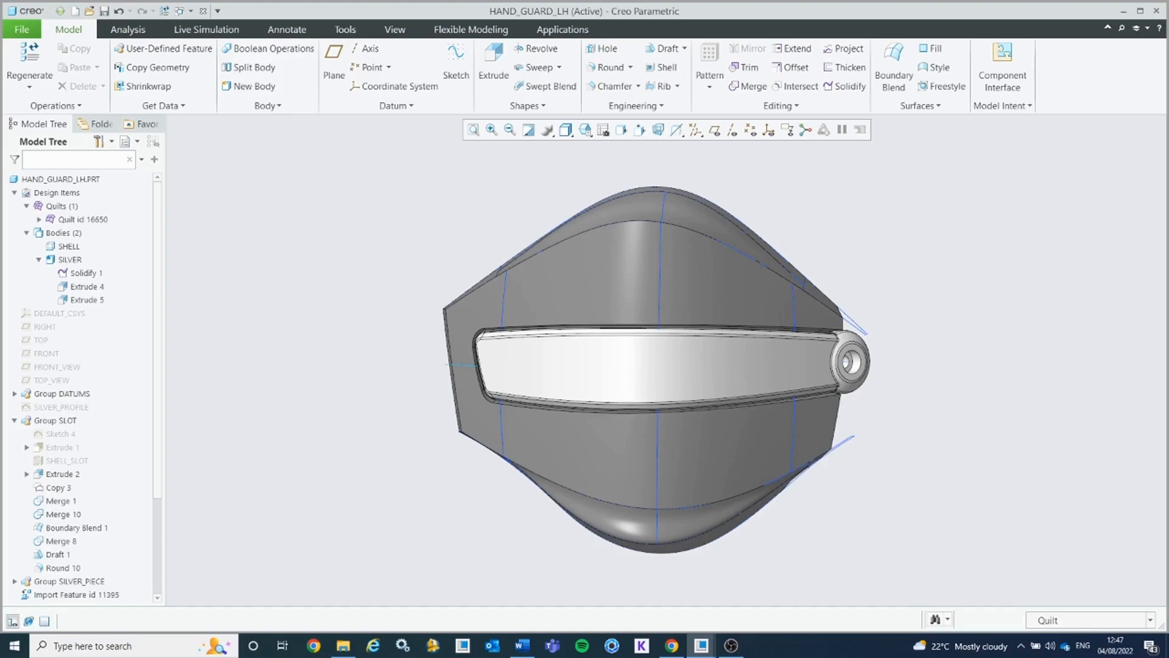
Step: Round the two short corner edges at the shell's end away from the silver mounting boss with a radius of 12
middle_click_drag(484, 310, 410, 313)
scroll(436, 294, "up", 5)
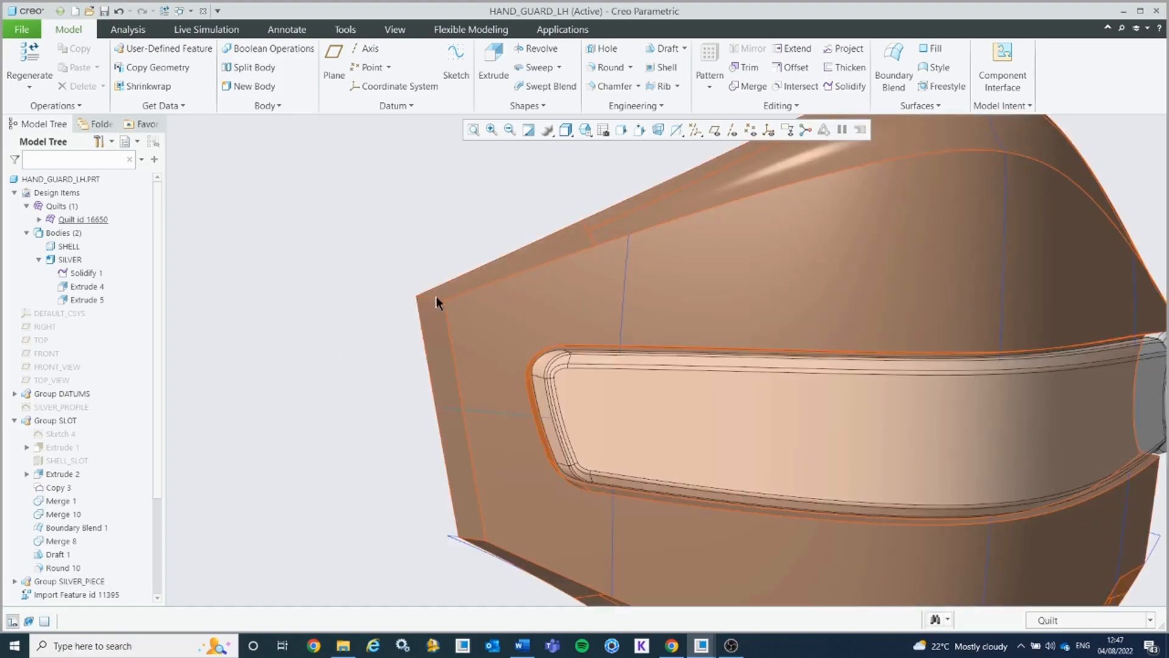
scroll(1101, 626, "up", 3)
scroll(895, 539, "down", 2)
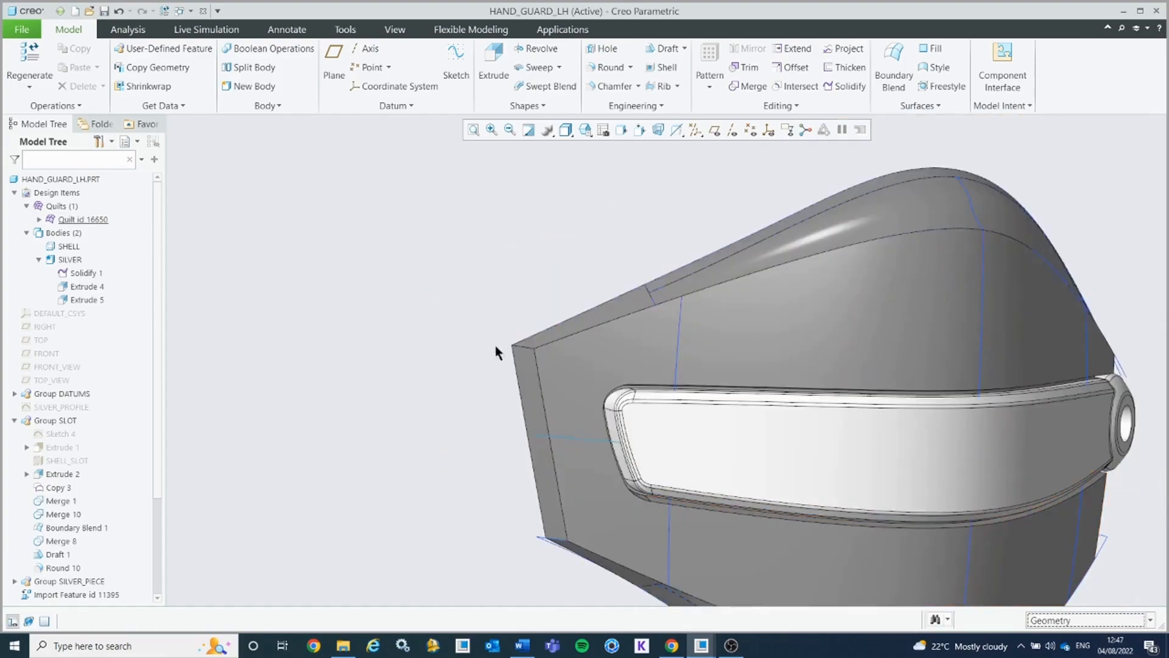
left_click(528, 348)
middle_click_drag(529, 348, 554, 451)
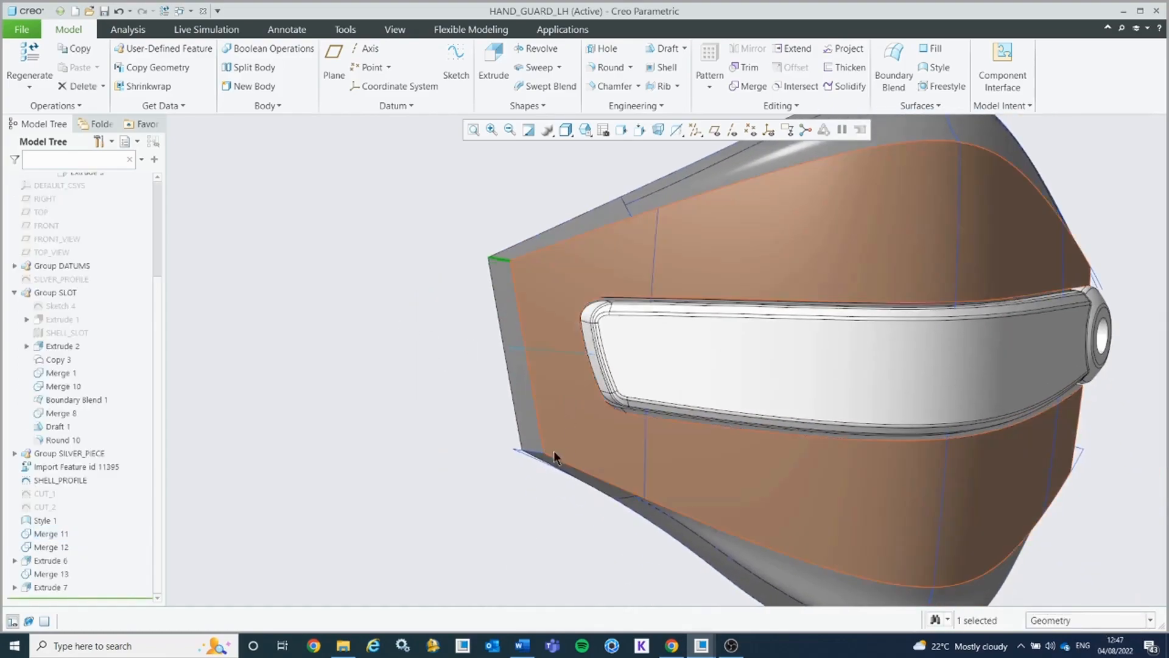
left_click(535, 451)
left_click(549, 448)
left_click(539, 458)
left_click(503, 258, "ctrl")
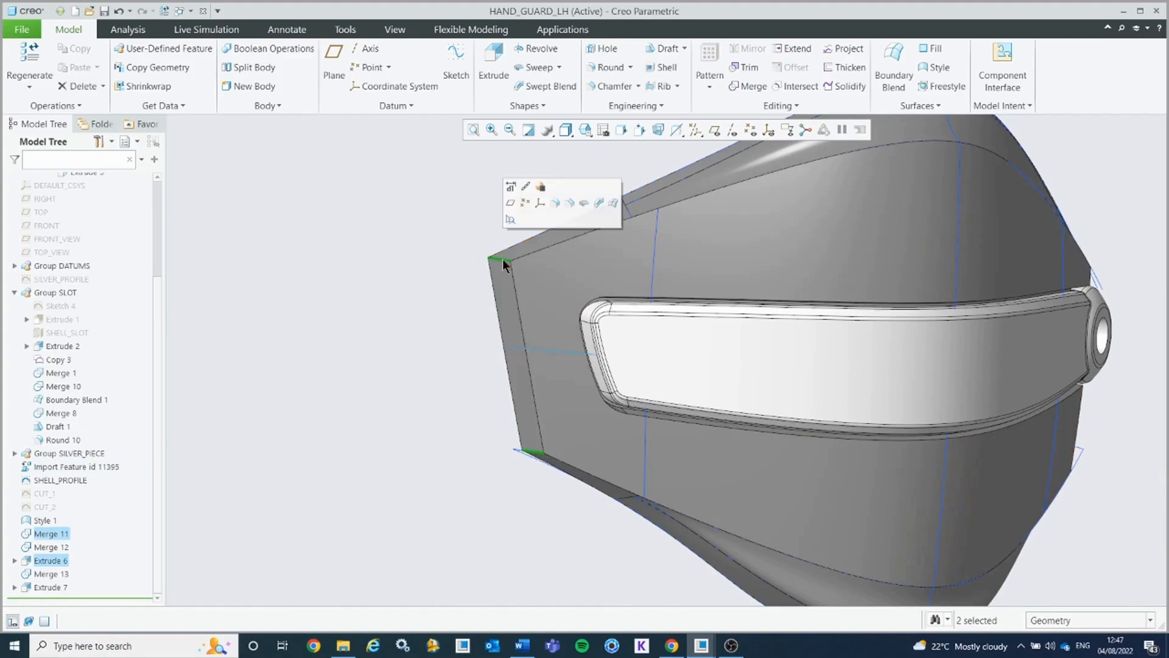
left_click(551, 204)
double_click(199, 82)
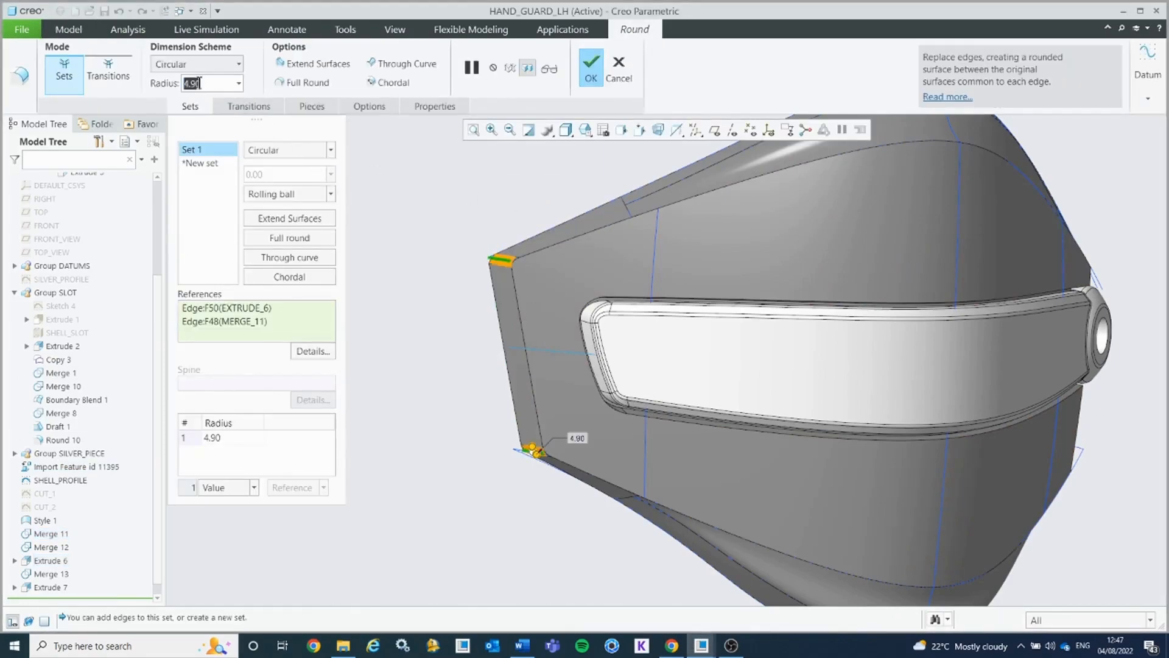
type("12")
key("Return")
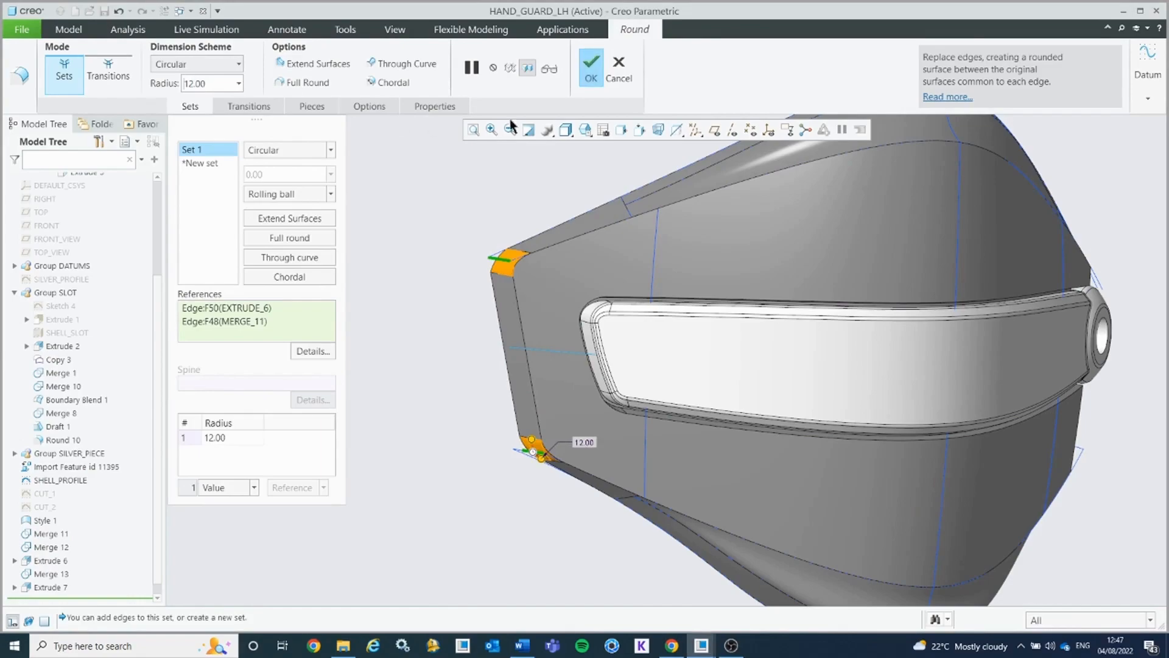
left_click(586, 72)
Step: Round the tangent edge chain between the shell's front face and its flared sides with a radius of 4
scroll(452, 284, "down", 5)
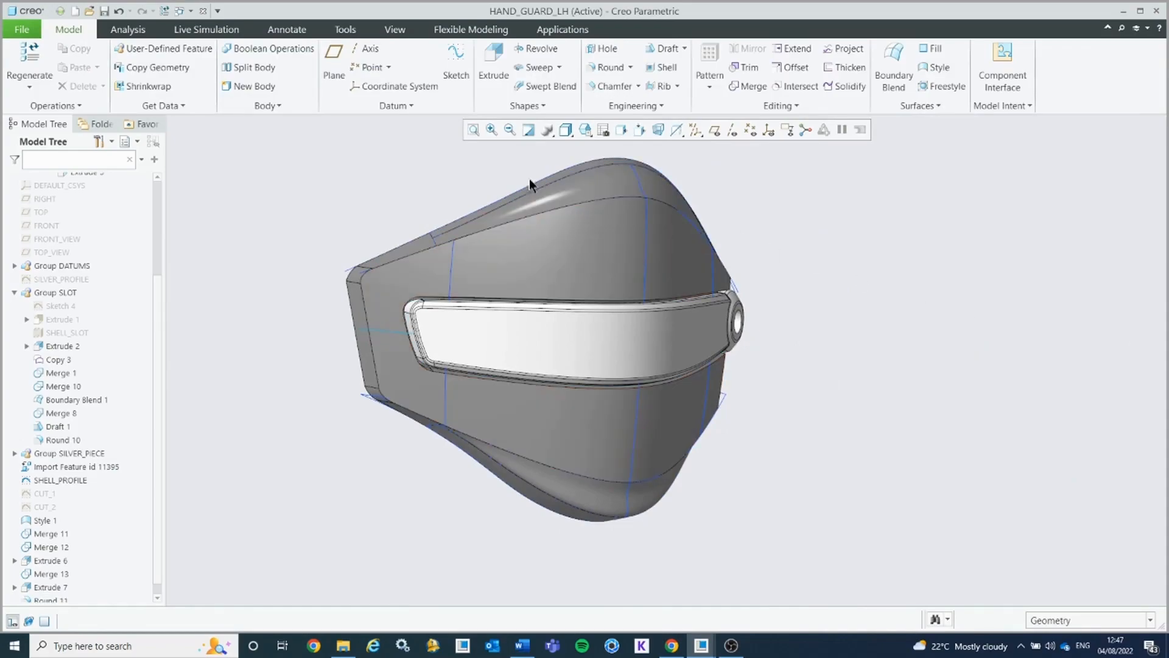
left_click(565, 210)
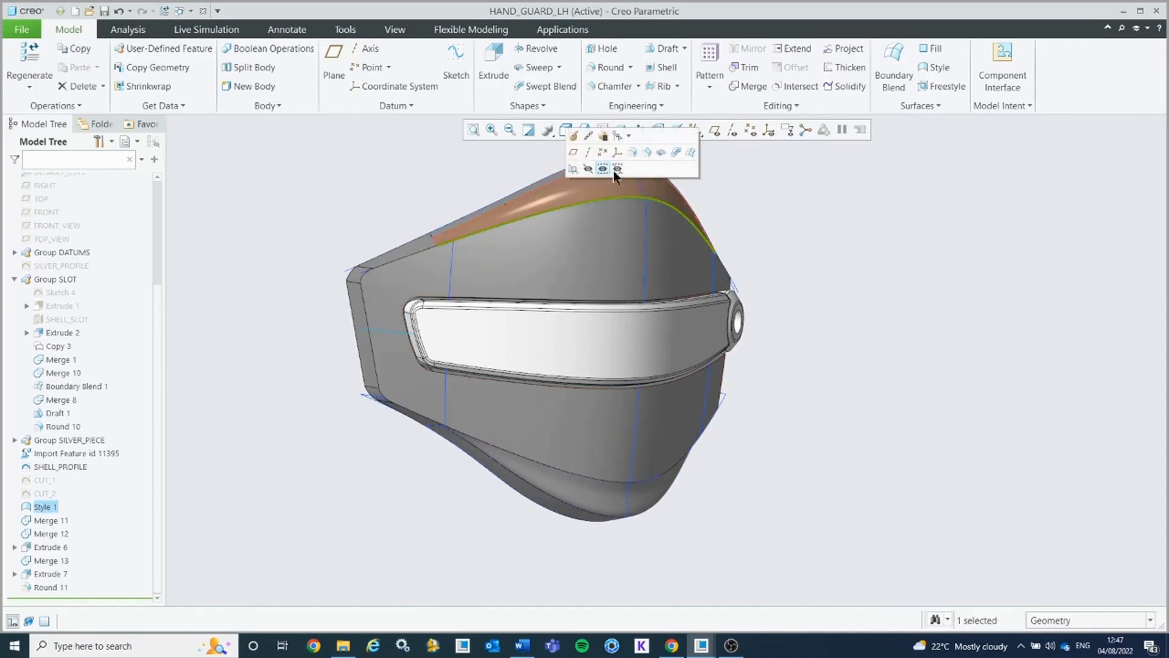
left_click(635, 151)
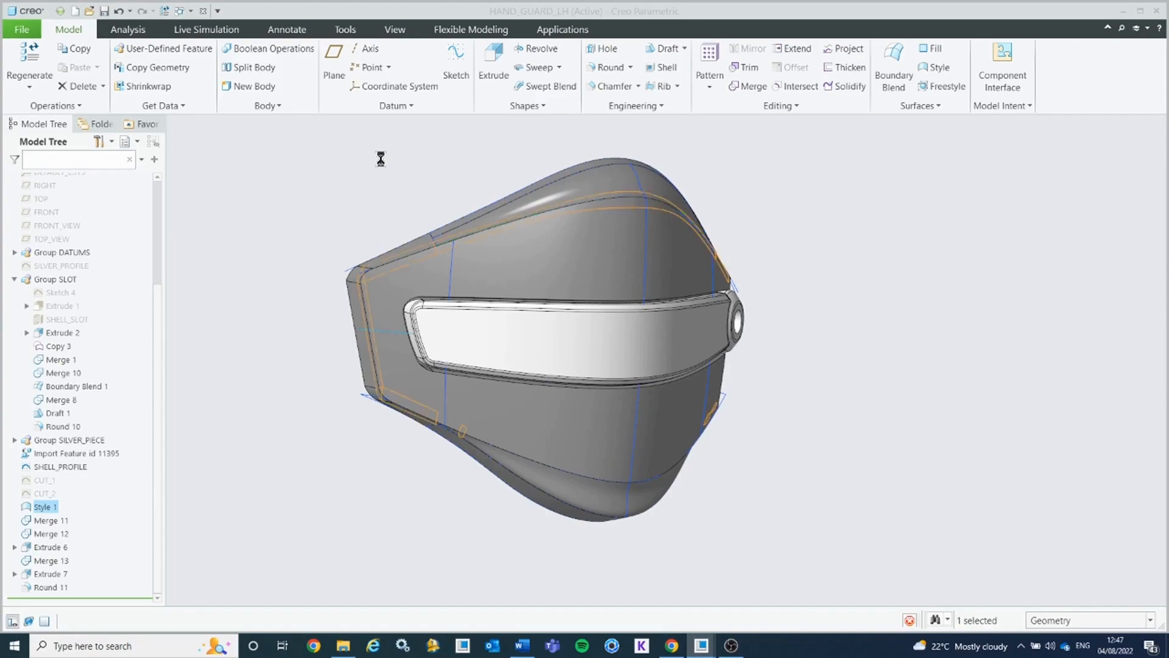
double_click(201, 84)
type("4")
key("Return")
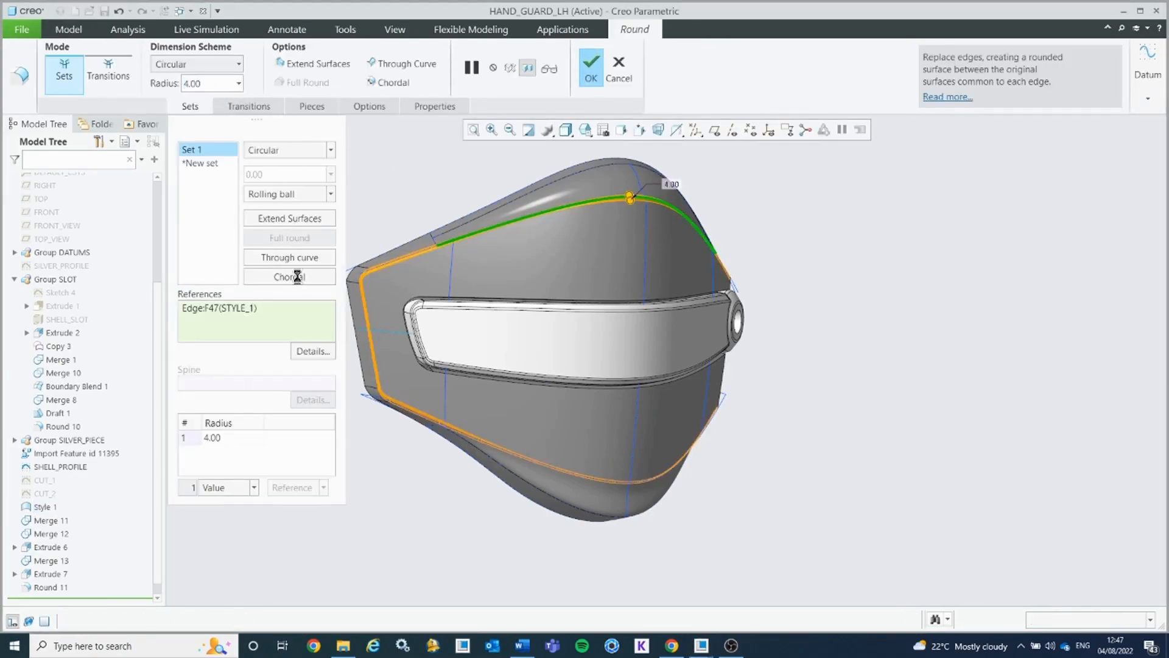
left_click(591, 65)
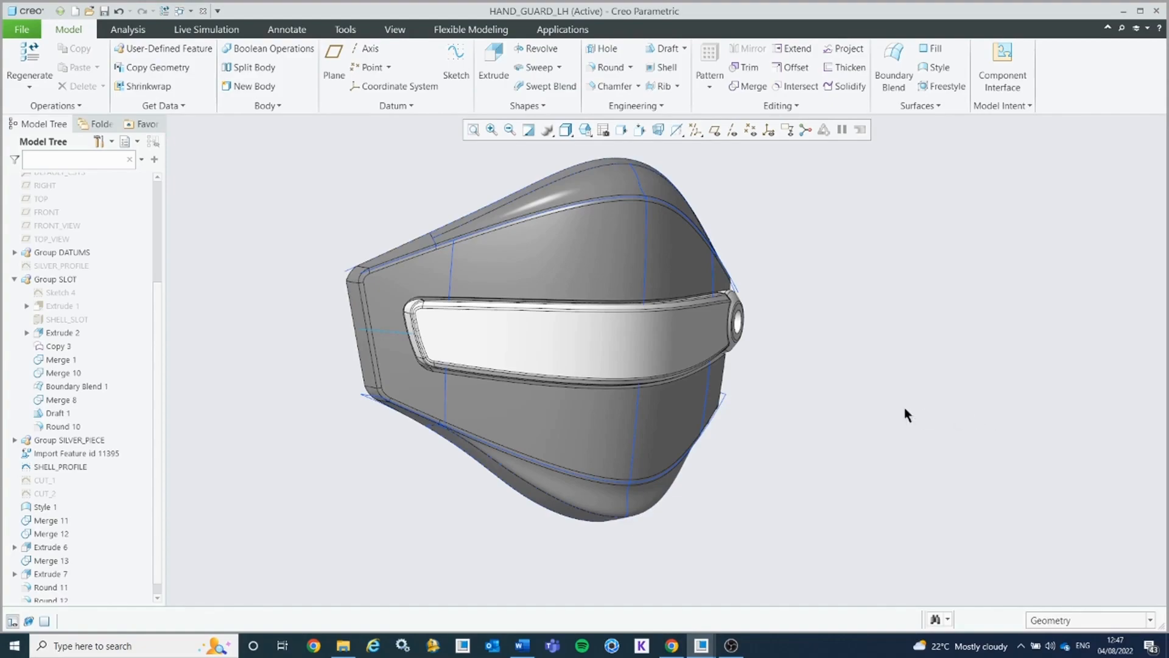
Step: Round the shell's edge chain around the slot for the silver piece with a radius of 2.5
left_click(578, 298)
left_click(645, 243)
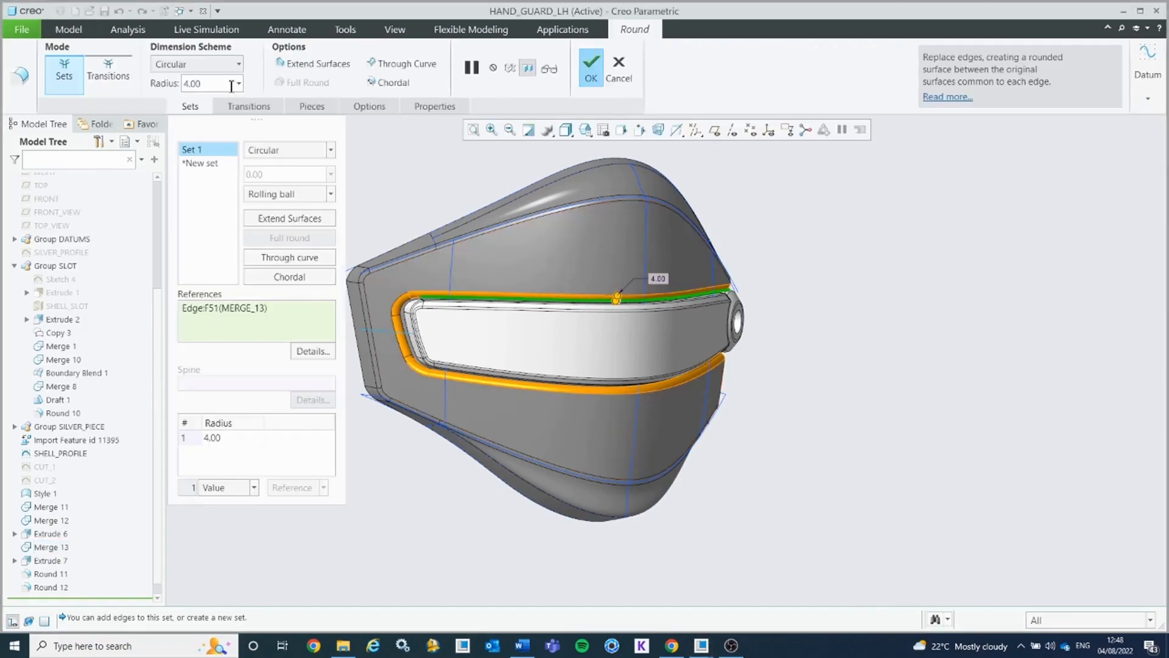
double_click(215, 84)
type("2.5")
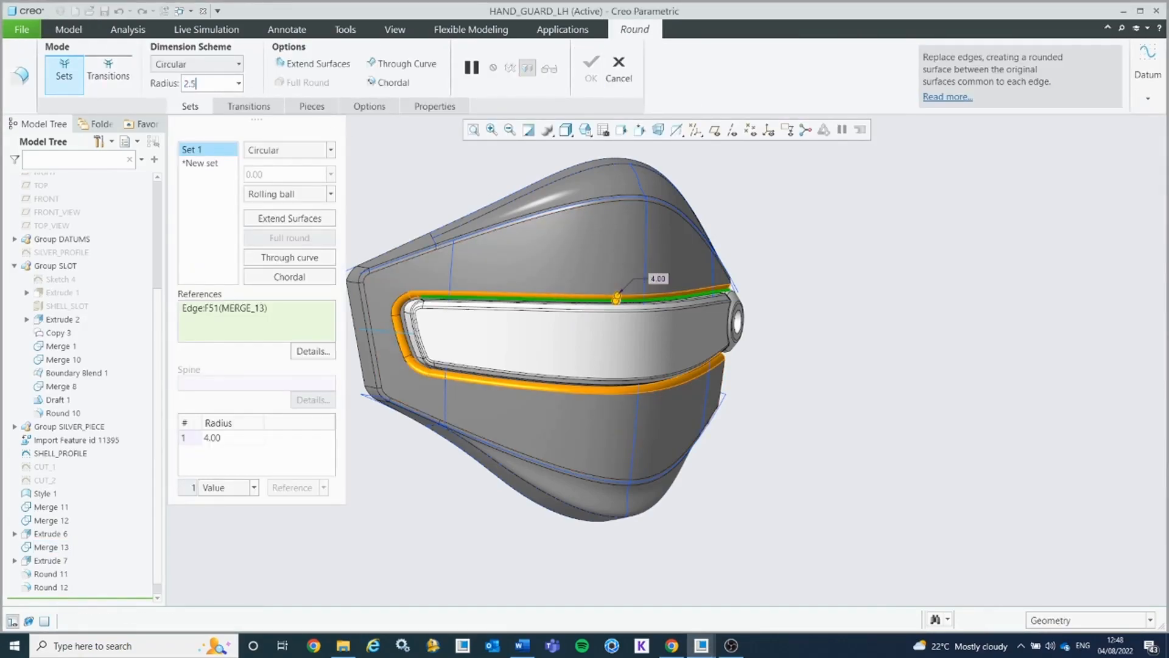
key("Return")
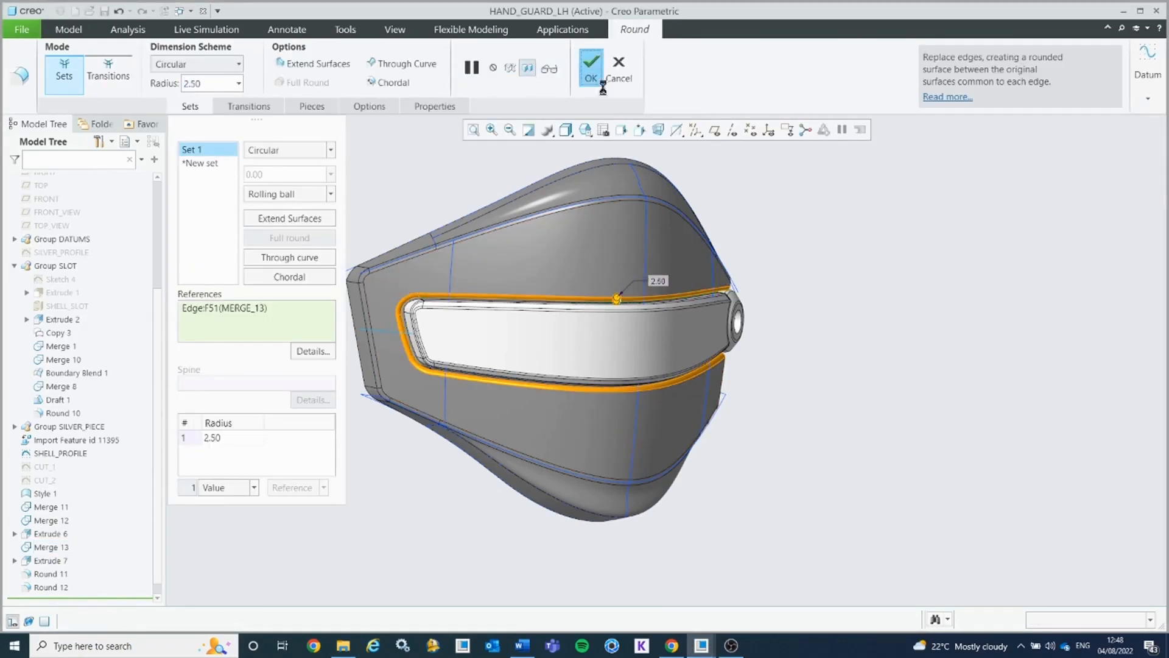
left_click(589, 67)
middle_click_drag(798, 316, 804, 340)
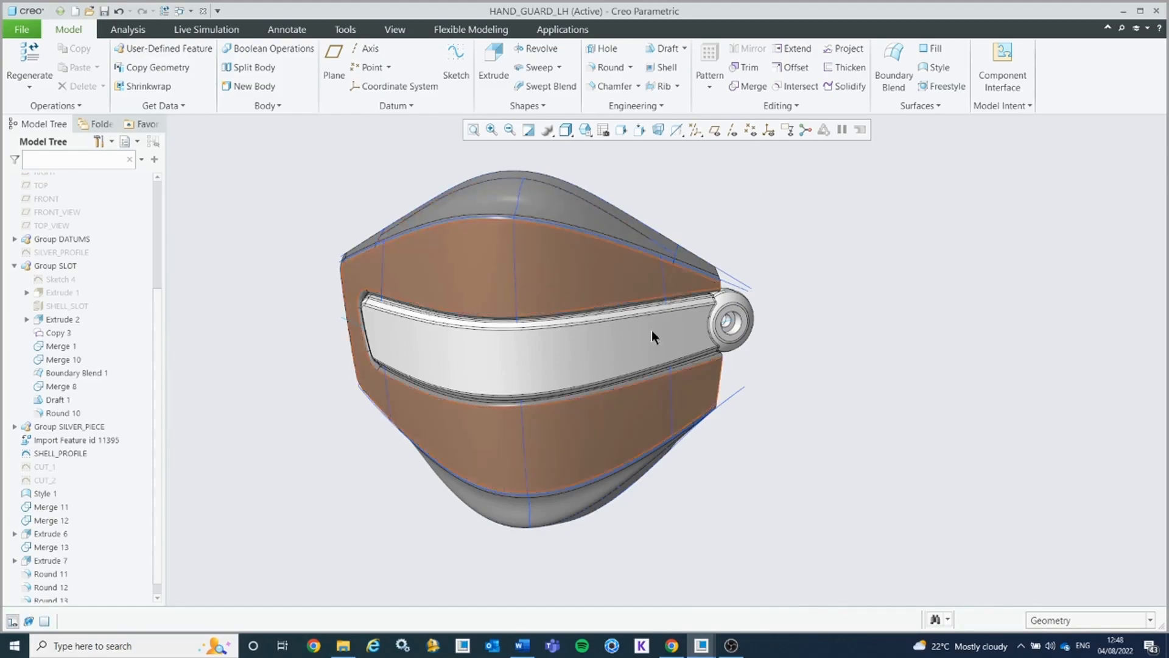
Step: Thicken the rounded shell quilt as a solid fill with a thickness of 1.5
scroll(1059, 623, "down", 4)
scroll(1059, 623, "down", 1)
left_click(576, 261)
left_click(837, 72)
middle_click_drag(593, 355, 524, 323)
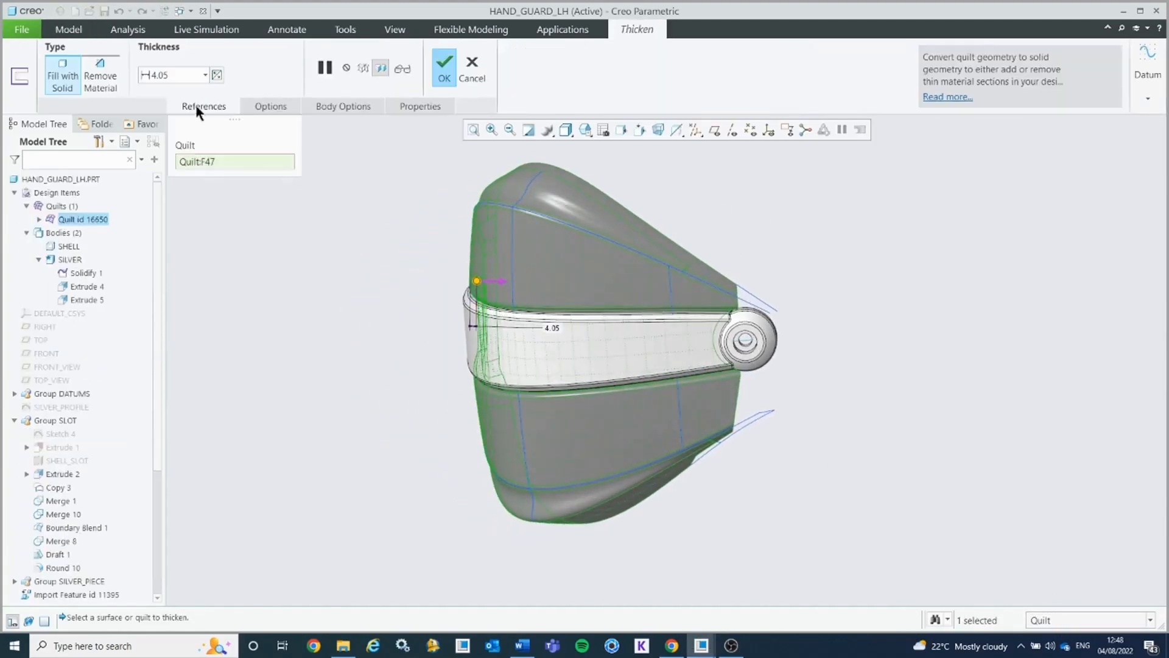
double_click(180, 76)
type("1.5")
key("Return")
Step: Assign the thickened geometry to the SHELL body instead of SILVER and accept the Thicken feature
middle_click_drag(469, 335, 429, 345)
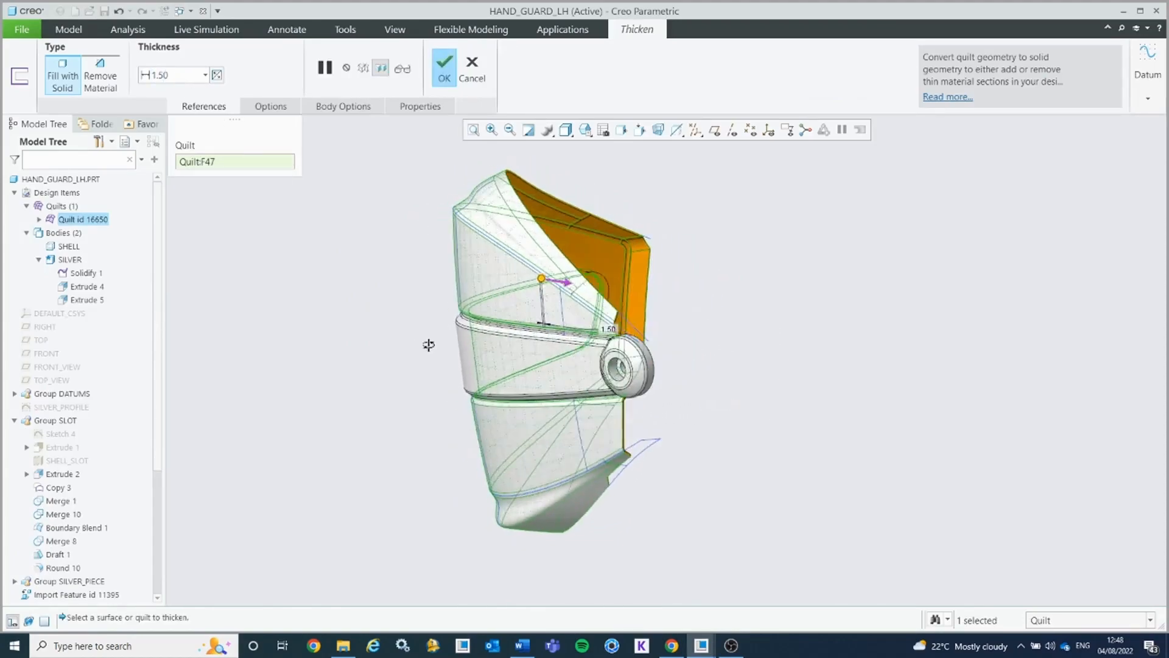
left_click(344, 106)
left_click(345, 177)
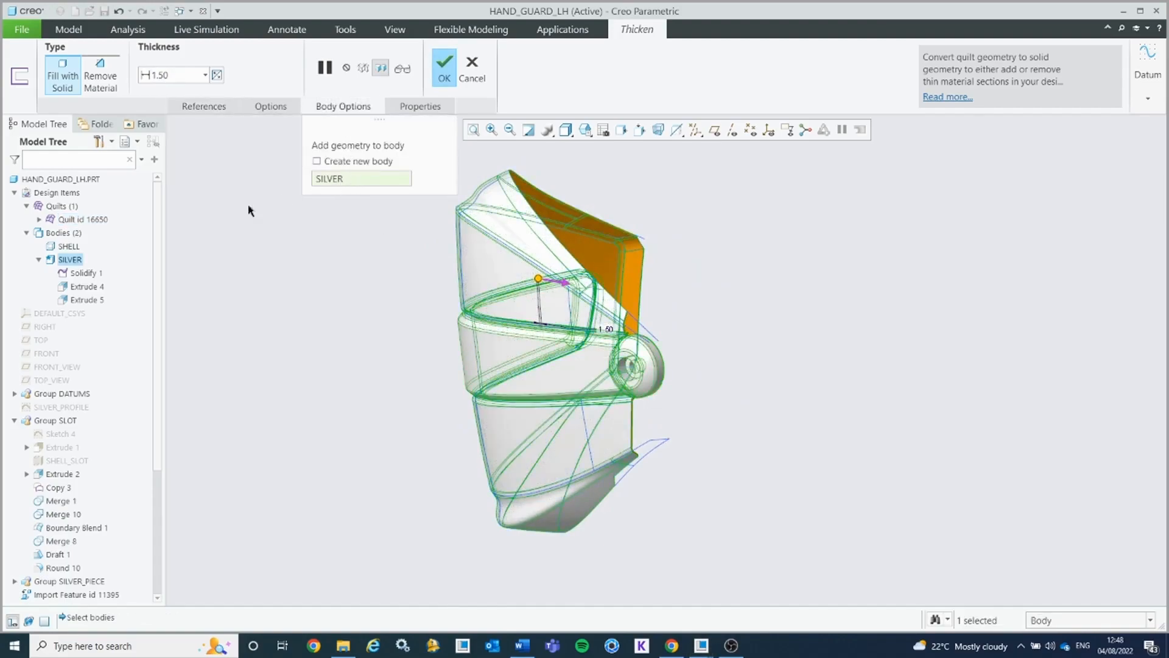
left_click(67, 246)
mouse_move(433, 301)
middle_mouse_down()
mouse_move(377, 301)
mouse_move(424, 304)
middle_mouse_up()
left_click(444, 67)
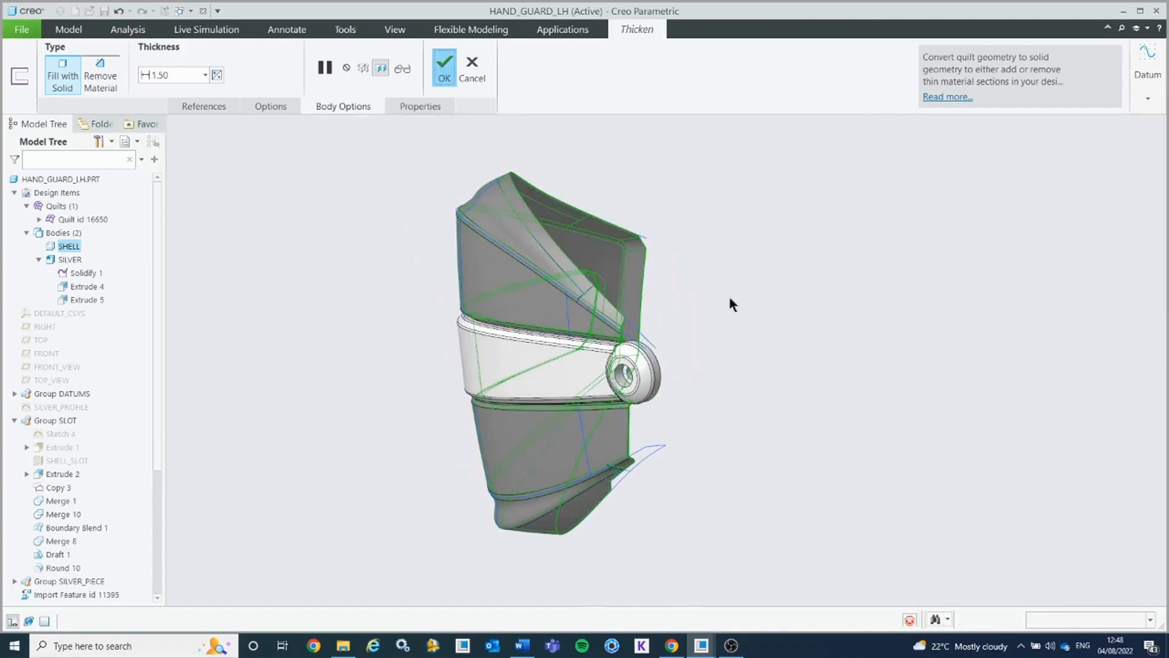
middle_click_drag(637, 335, 796, 317)
left_click(811, 319)
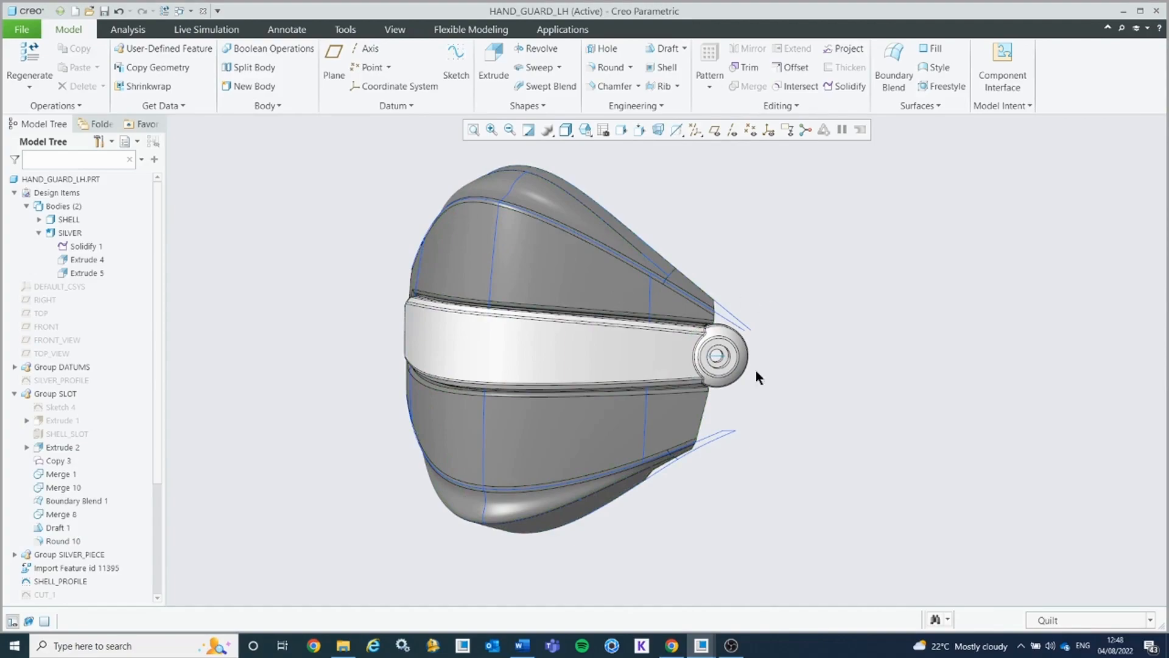
Step: Edit the dimensions of the SILVER_PROFILE sketch and change the 57 dimension to 47 as a trial
scroll(1130, 622, "up", 4)
mouse_move(673, 377)
middle_mouse_down()
mouse_move(697, 383)
mouse_move(674, 379)
mouse_move(671, 365)
middle_mouse_up()
scroll(671, 364, "up", 2)
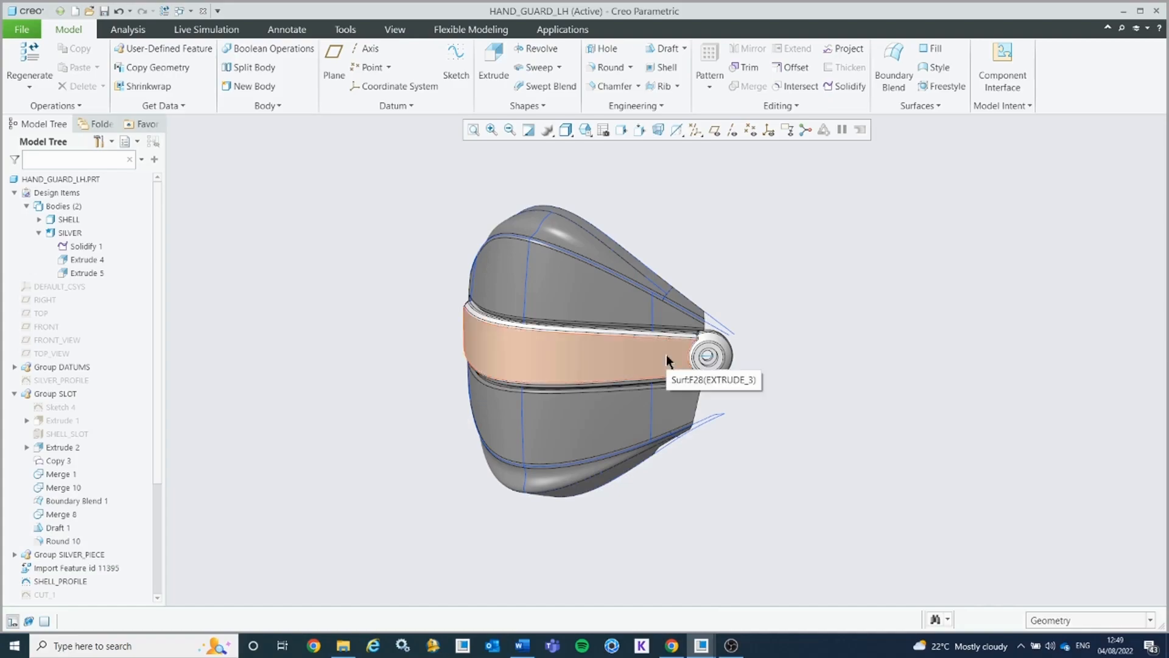
left_click(62, 380)
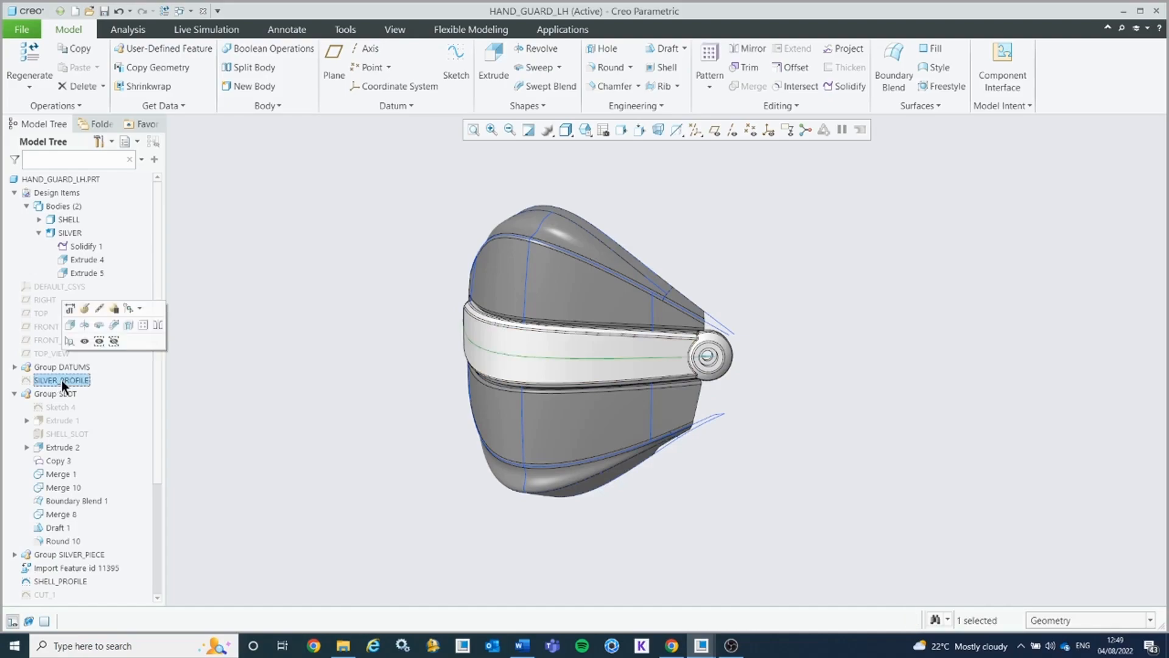
left_click(71, 311)
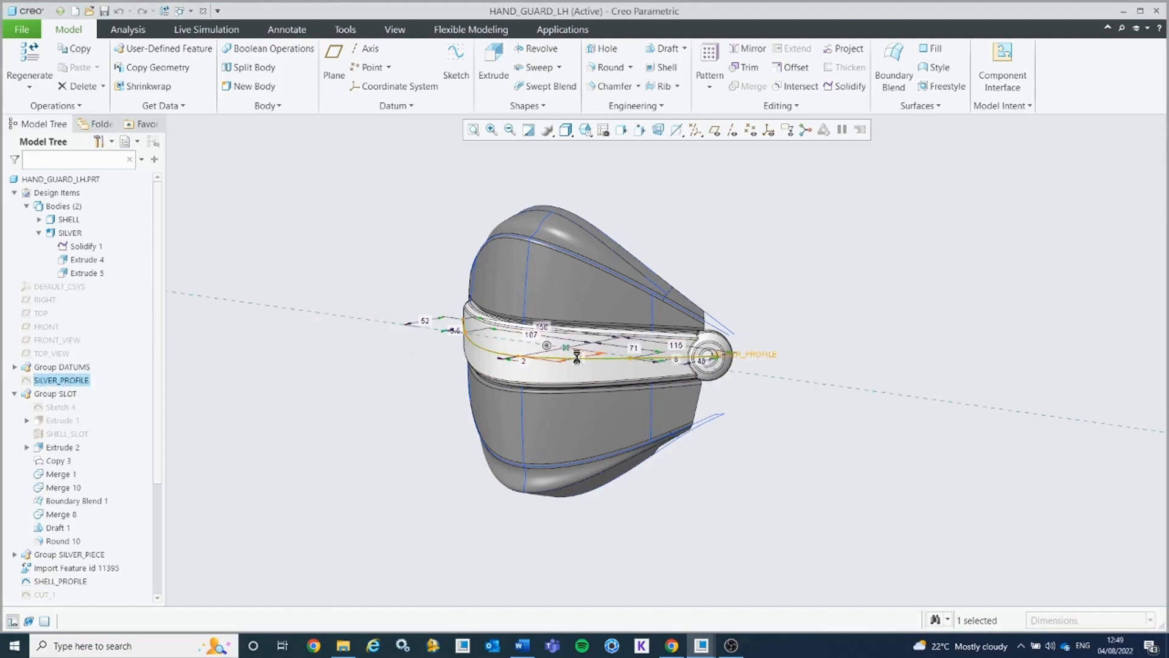
double_click(577, 357)
type("47")
key("Return")
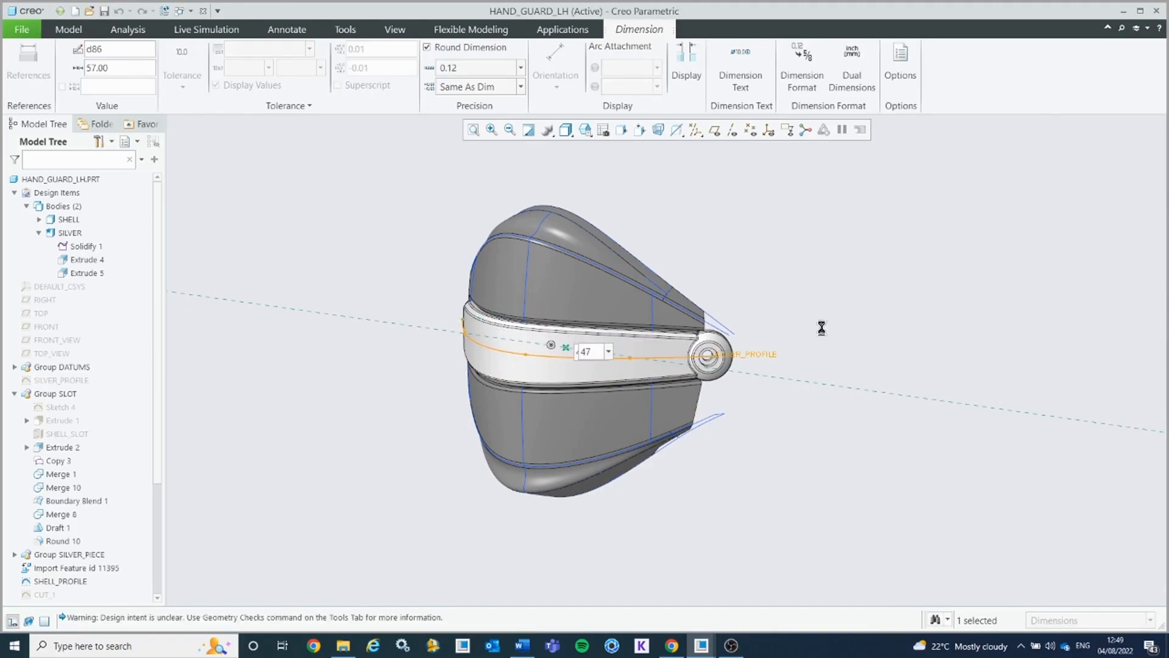
middle_click_drag(670, 403, 617, 396)
middle_click_drag(608, 402, 615, 402)
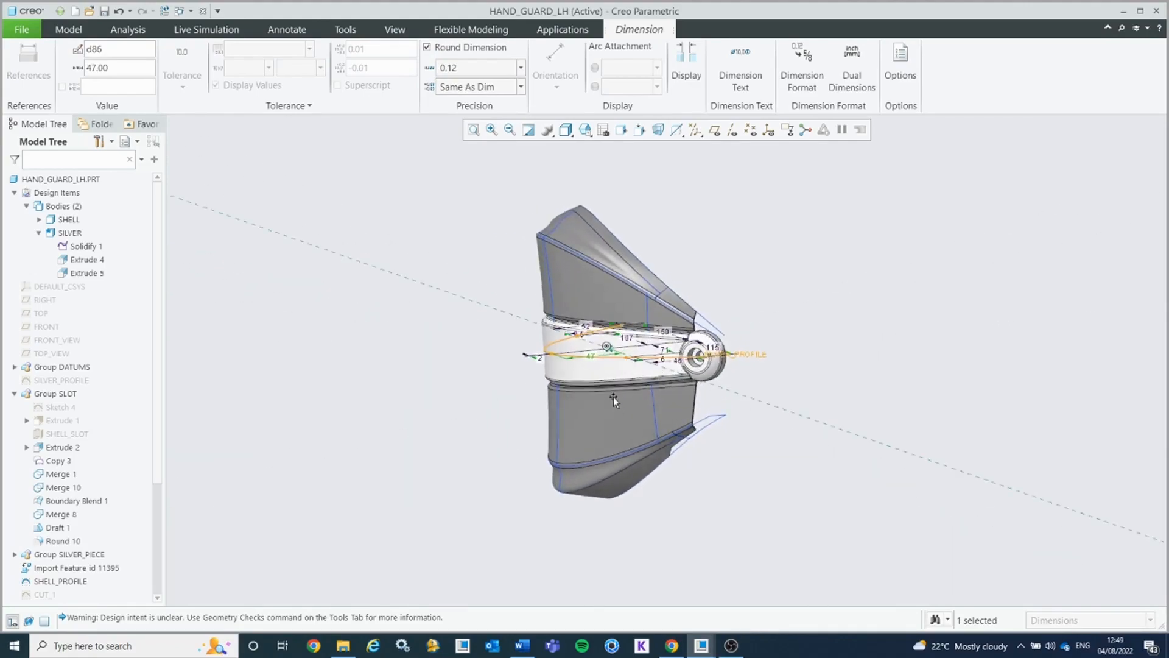
Step: Restore the SILVER_PROFILE trial dimension to 57 and leave dimension editing
double_click(593, 358)
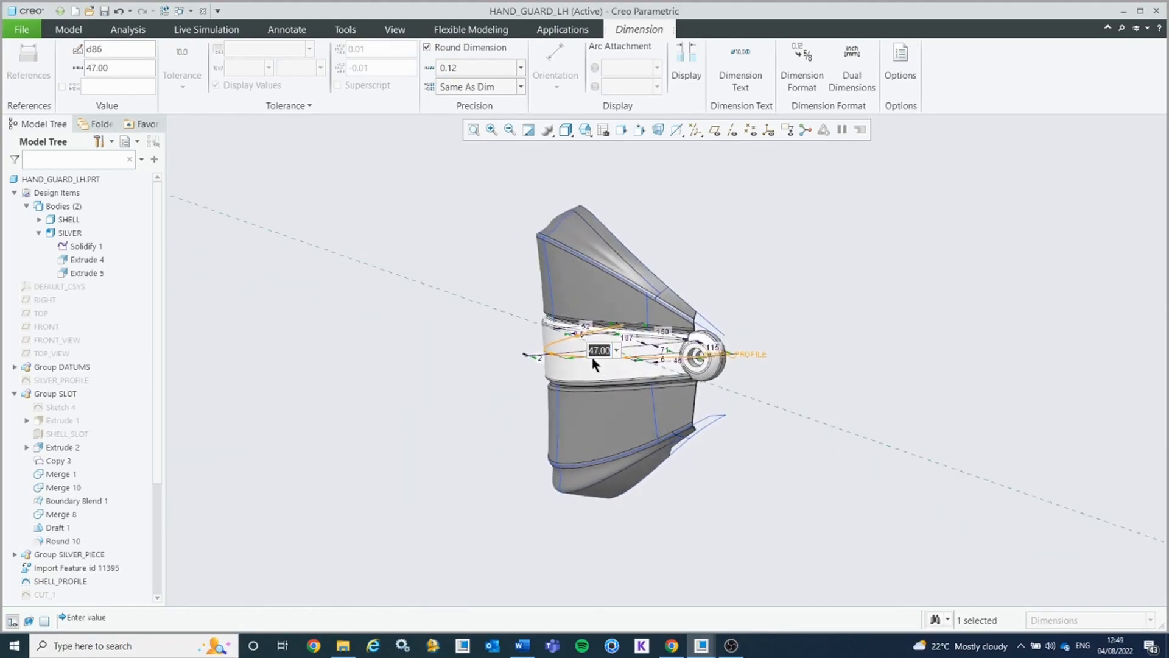
key("Return")
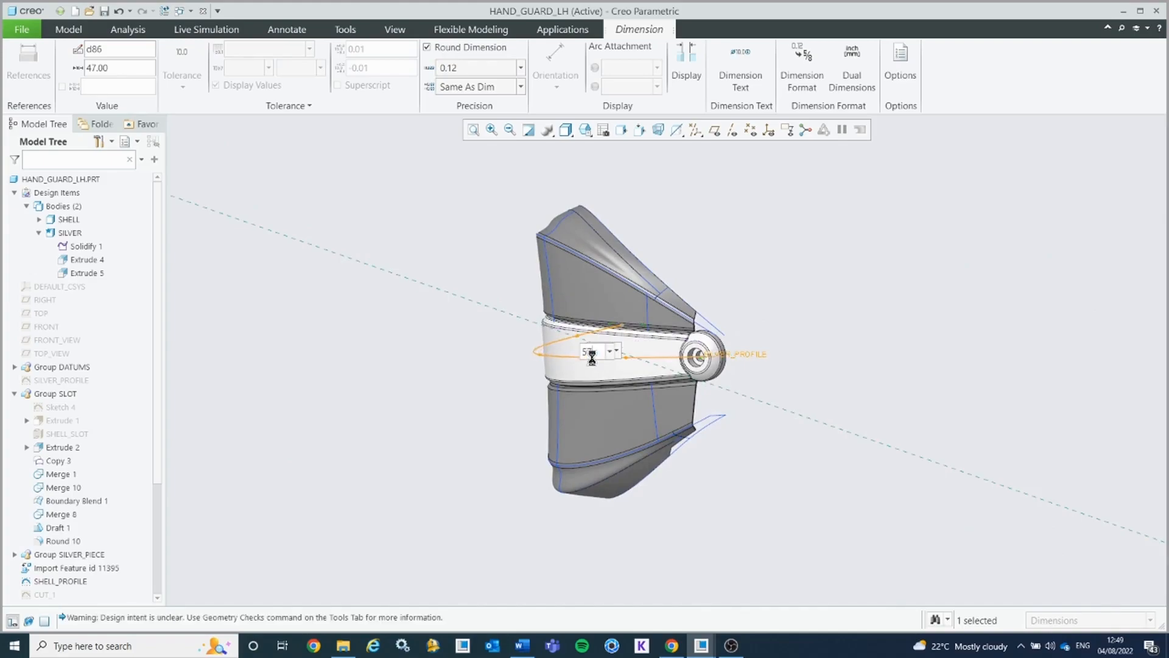
left_click(758, 312)
middle_click_drag(744, 321, 786, 319)
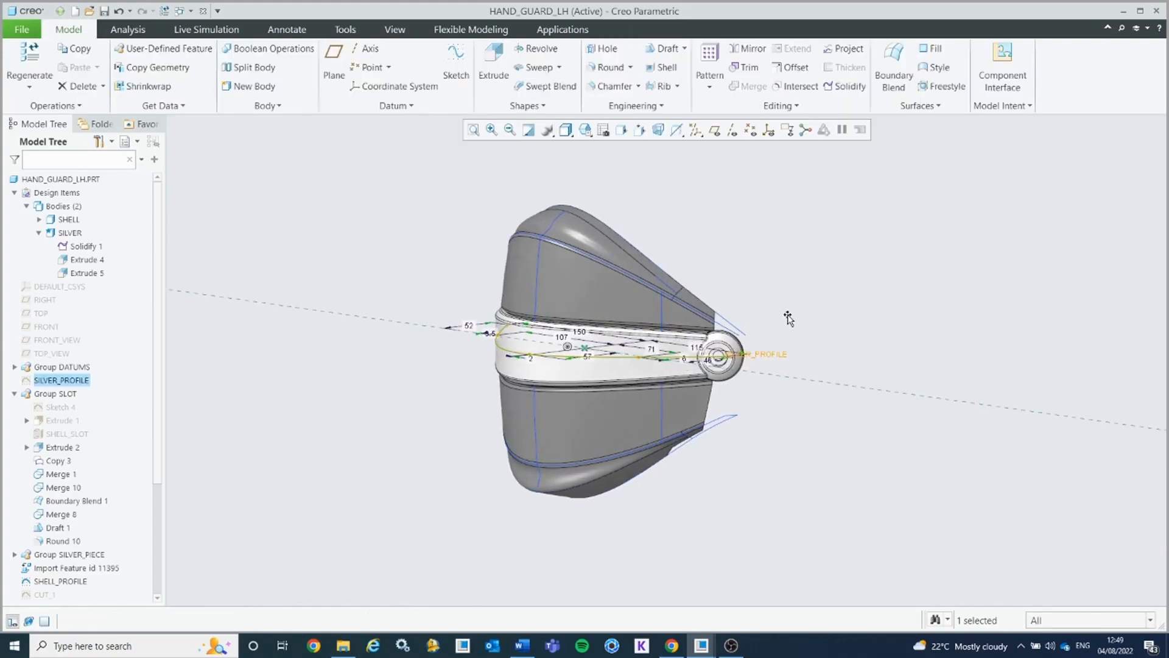
Step: Switch to the 6AP1AL003_ASSY assembly window and regenerate it to update both hand guards
left_click(179, 11)
left_click(241, 28)
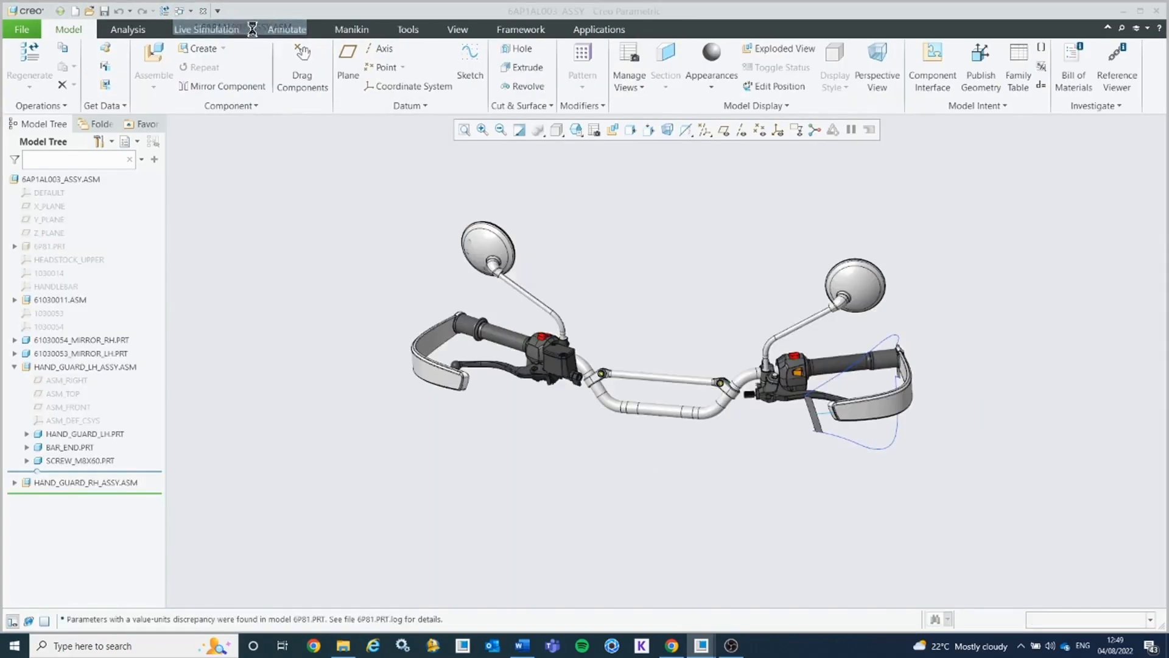
scroll(700, 449, "down", 2)
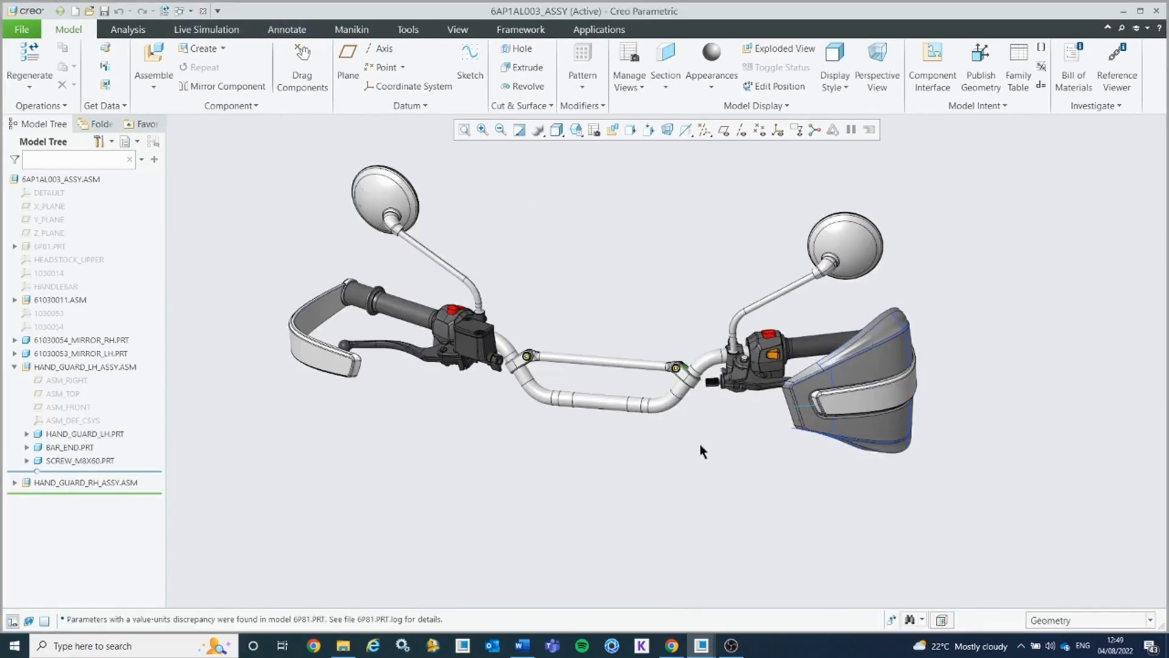
key("ctrl+g")
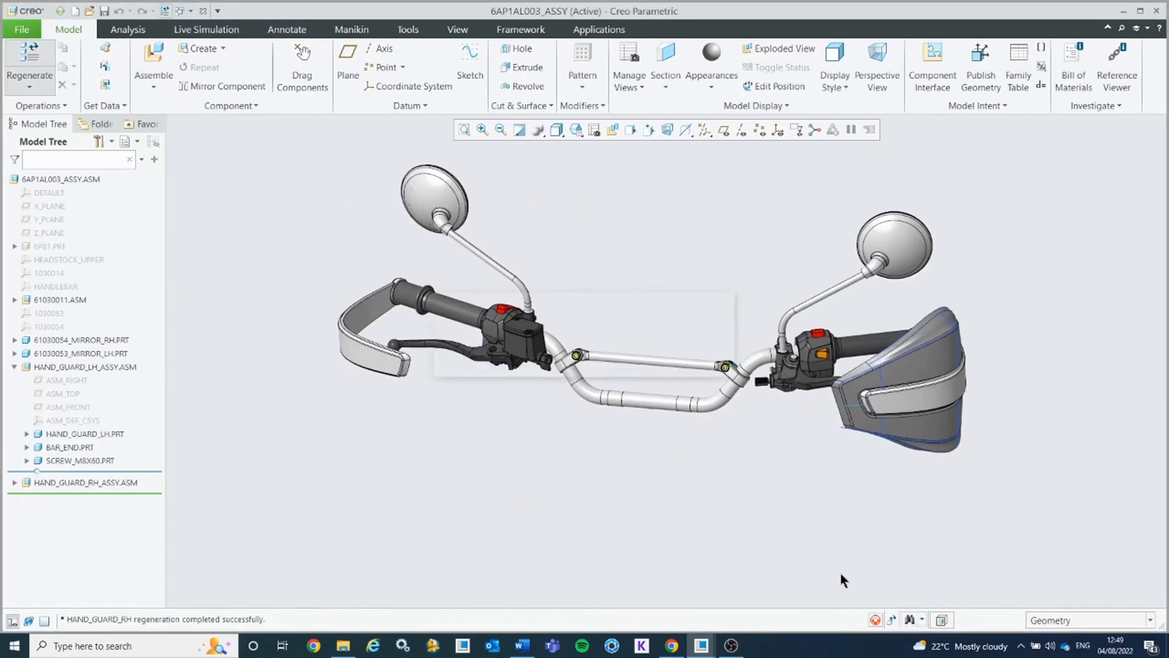